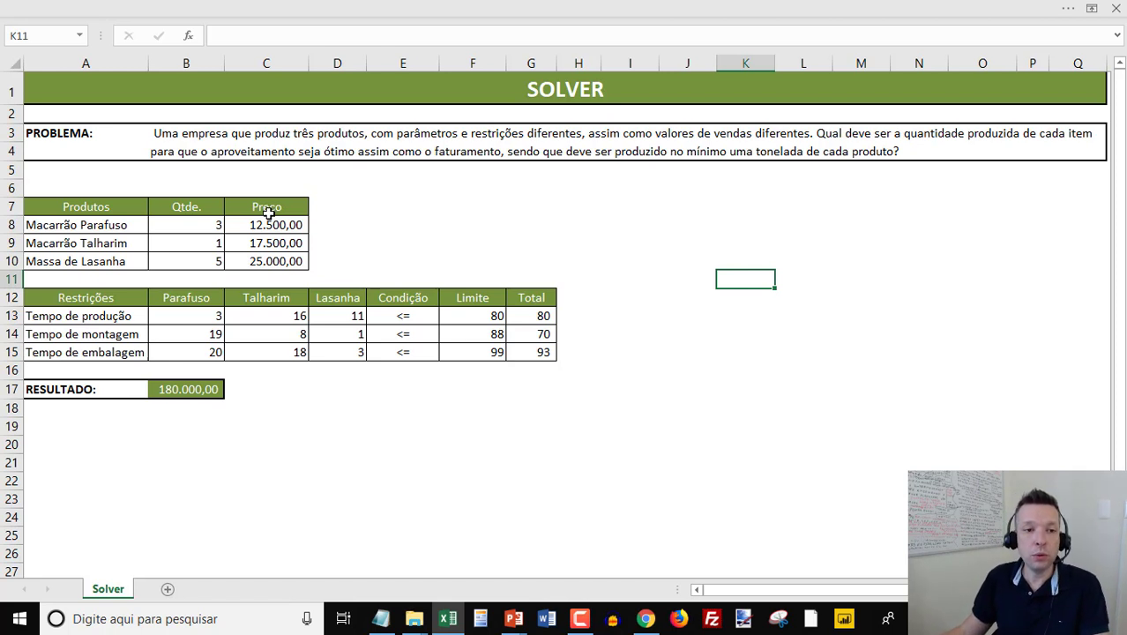
# Reset the Qtde. values of Macarrão Parafuso, Macarrão Talharim and Massa de Lasanha to 0.
pyautogui.click(175, 224)
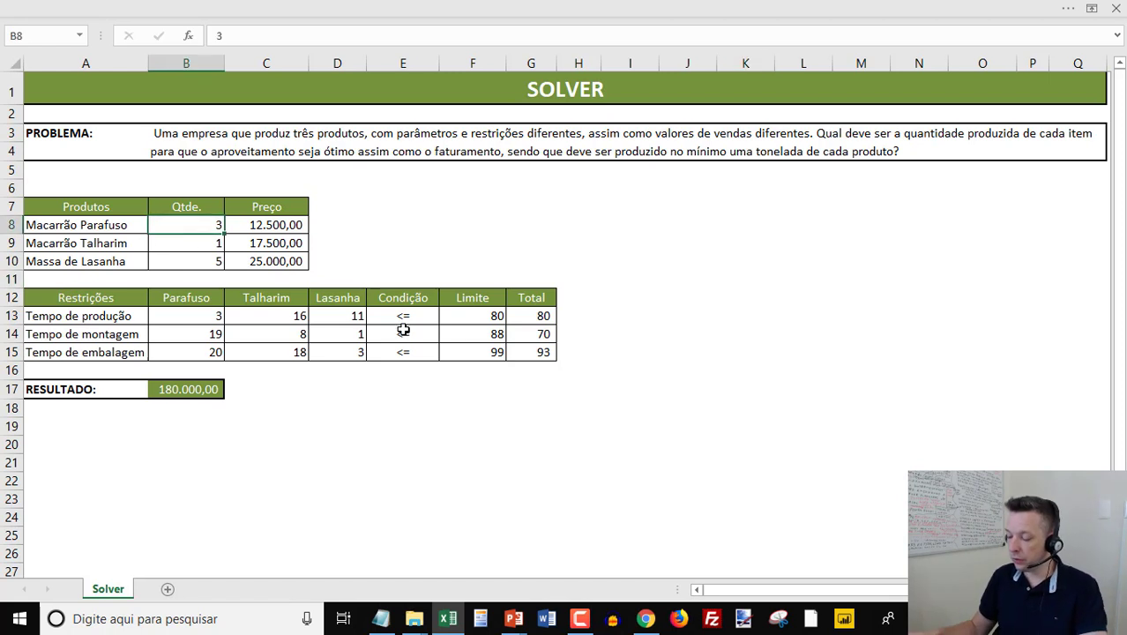
pyautogui.write('0')
pyautogui.press('Return')
pyautogui.write('0')
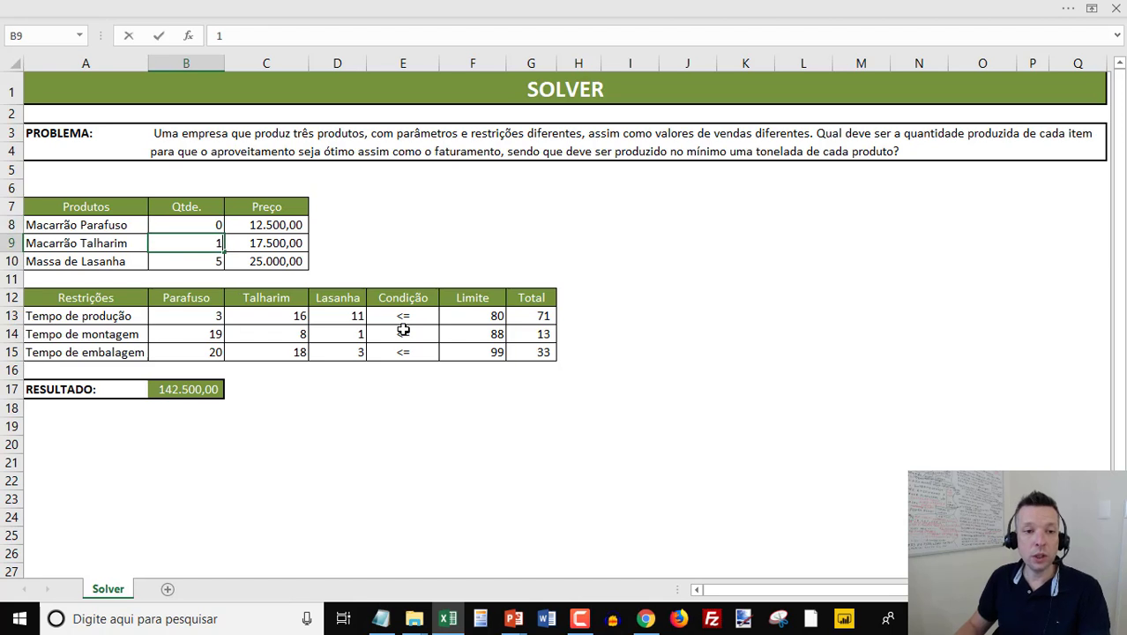
pyautogui.press('Return')
pyautogui.write('0')
pyautogui.press('Return')
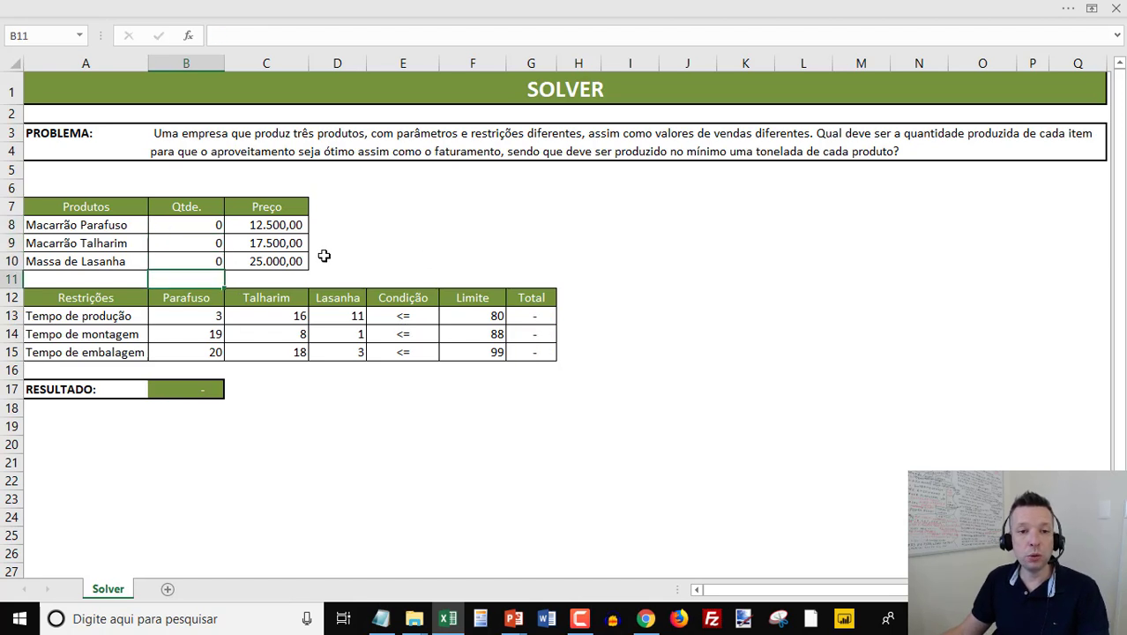
# Review the product, quantity and price entries for each of the three pasta products in rows 8 to 10.
pyautogui.moveTo(281, 226); pyautogui.dragTo(141, 224)
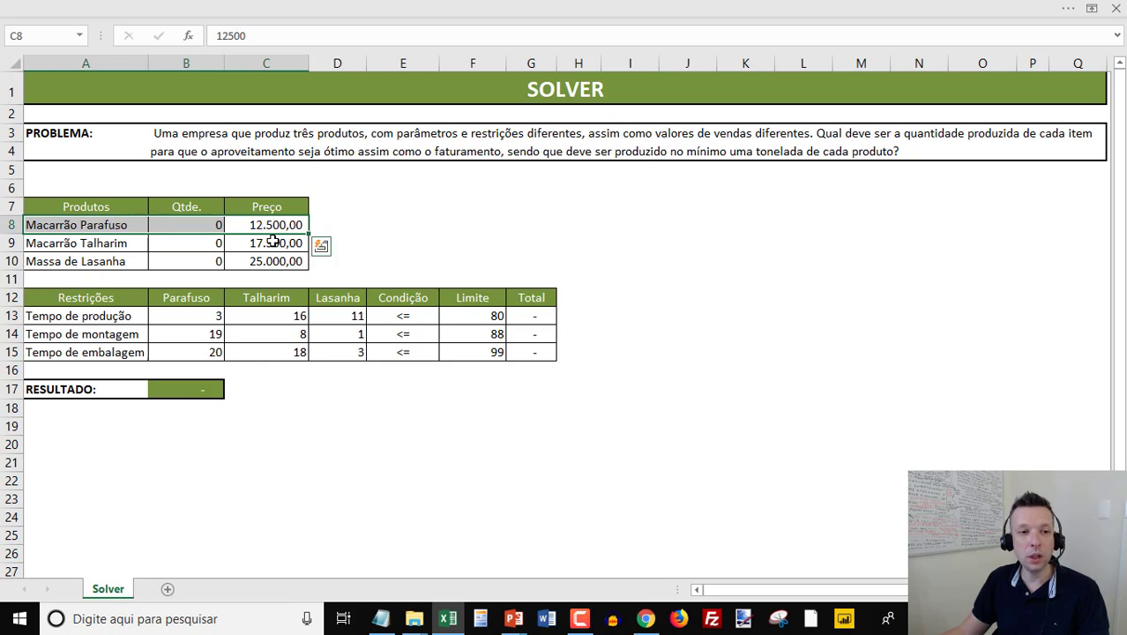
pyautogui.moveTo(277, 240); pyautogui.dragTo(131, 244)
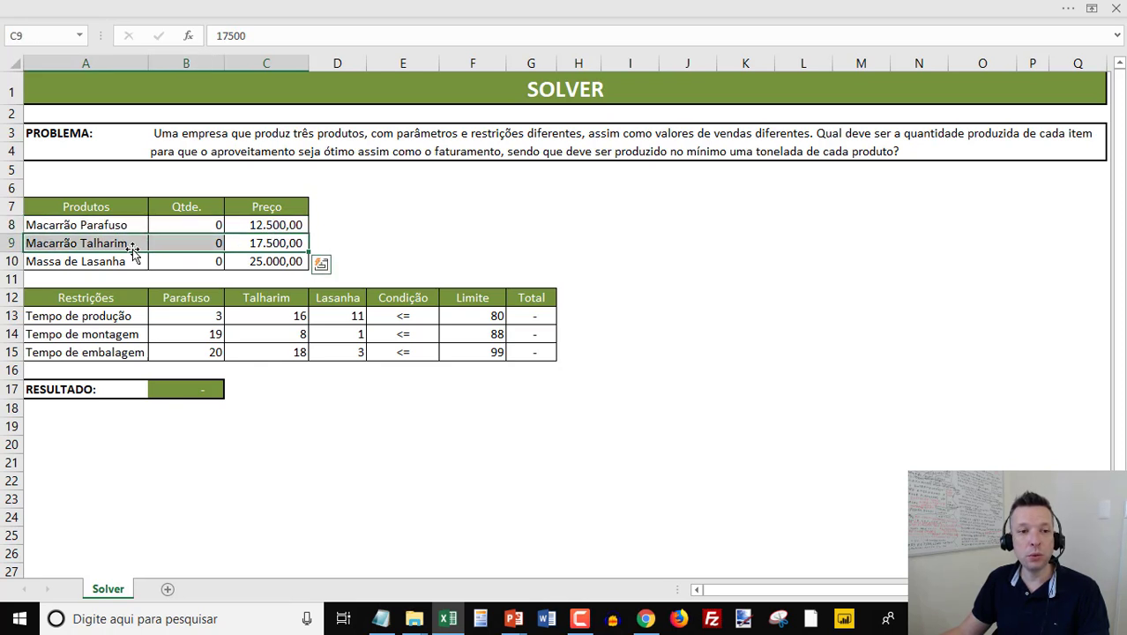
pyautogui.click(233, 261)
pyautogui.moveTo(233, 261); pyautogui.dragTo(112, 260)
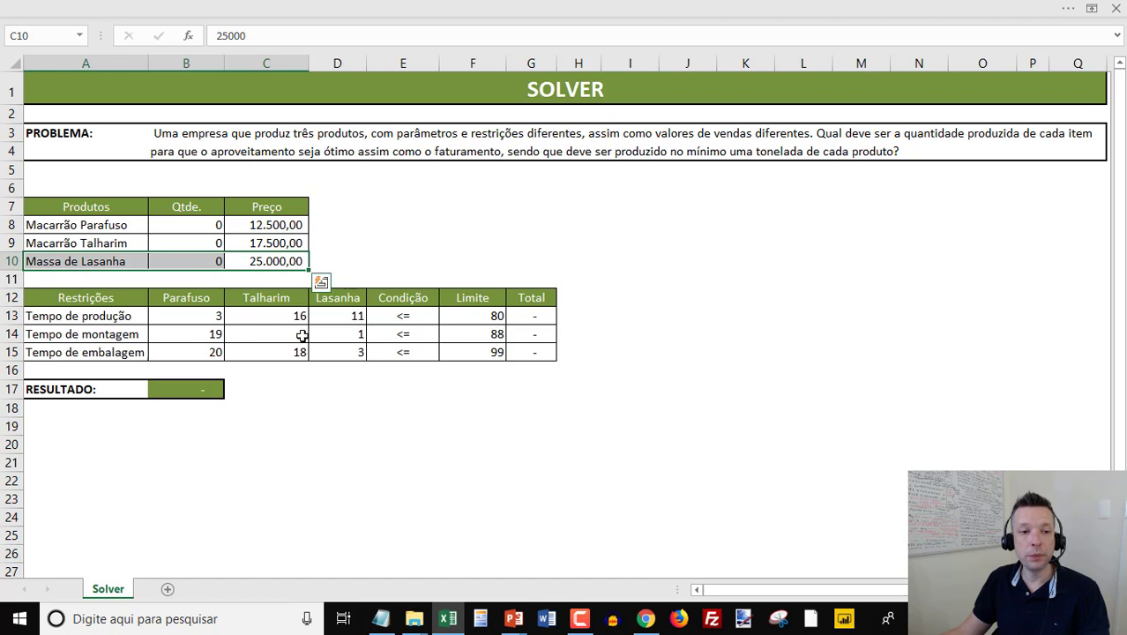
# Examine the Tempo de produção restriction, comparing the Parafuso, Talharim and Lasanha times with the row's limit.
pyautogui.click(264, 313)
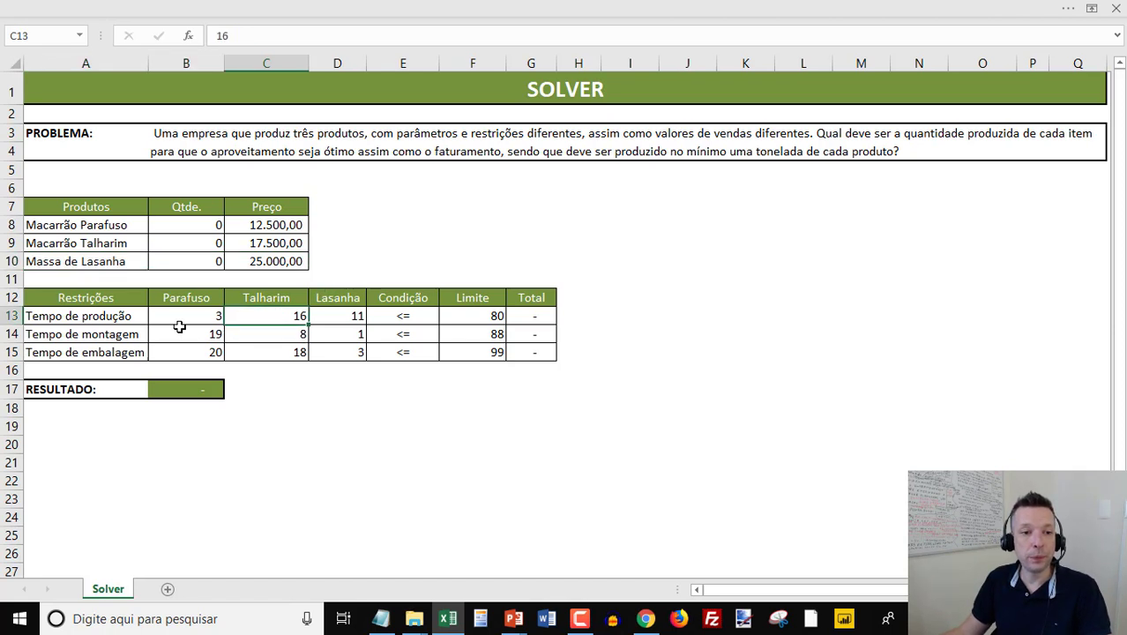
pyautogui.click(75, 317)
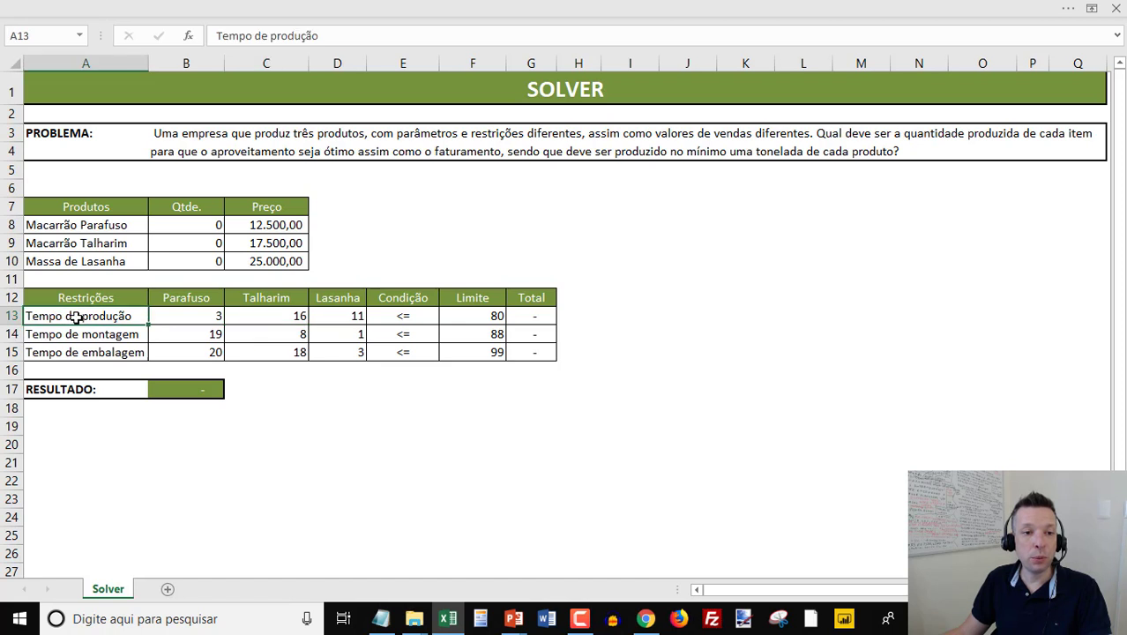
pyautogui.click(175, 316)
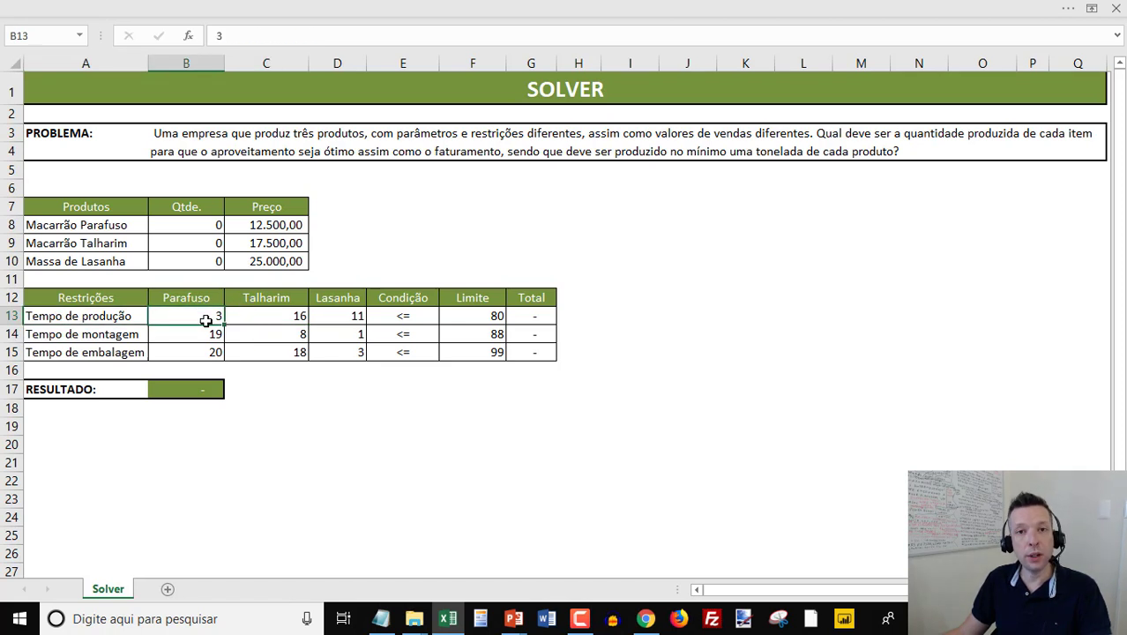
pyautogui.click(281, 316)
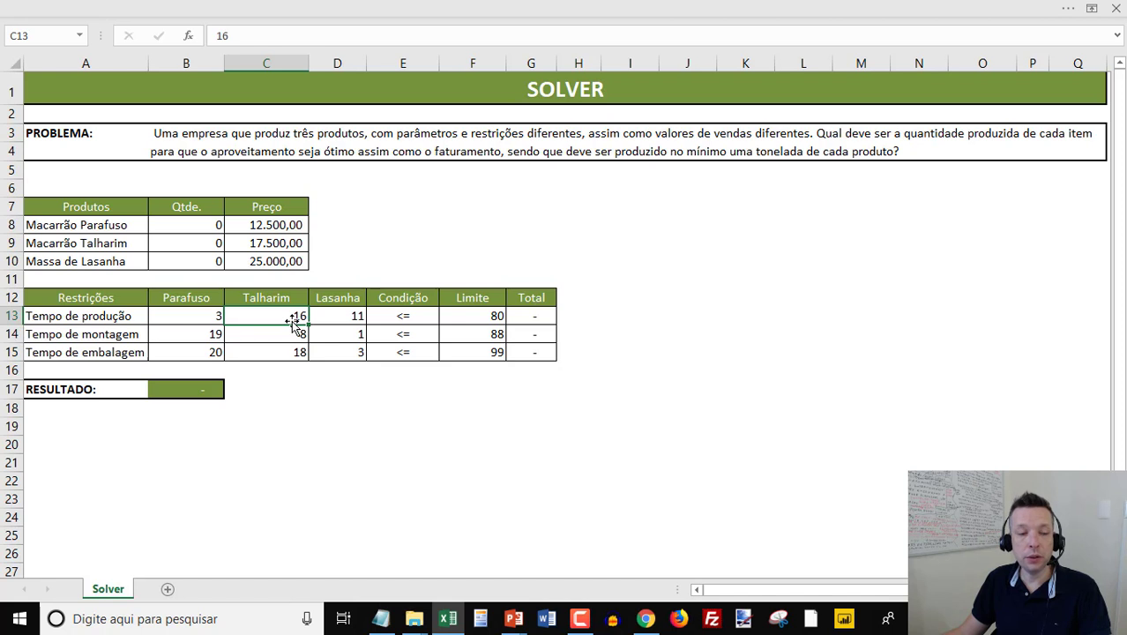
pyautogui.click(357, 314)
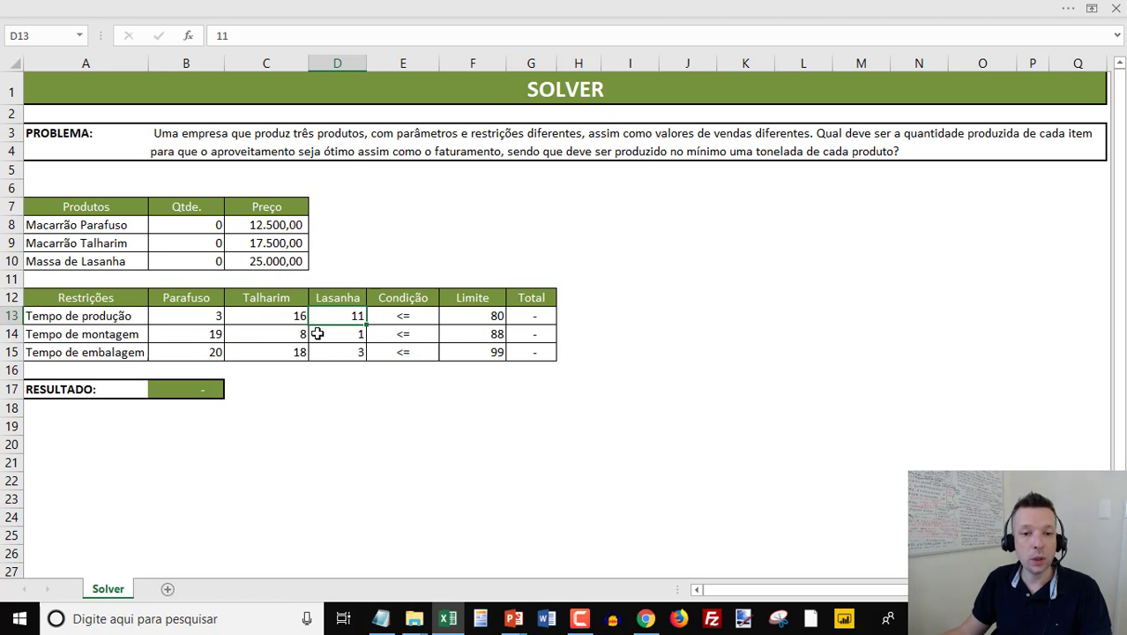
pyautogui.click(490, 316)
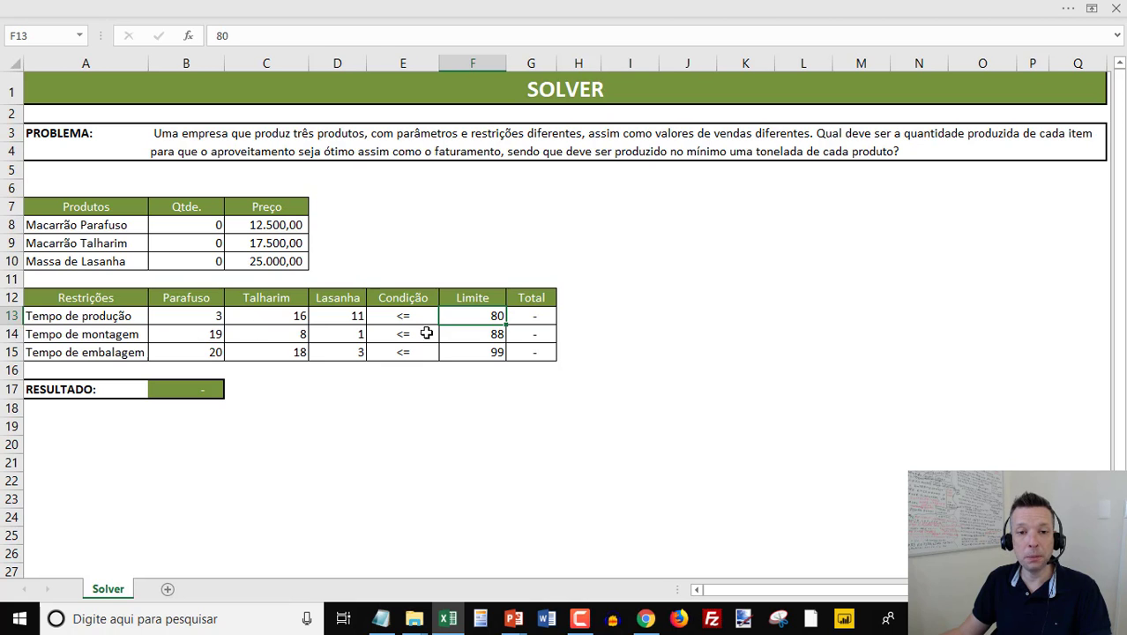
pyautogui.moveTo(479, 316); pyautogui.dragTo(328, 316)
pyautogui.click(199, 316)
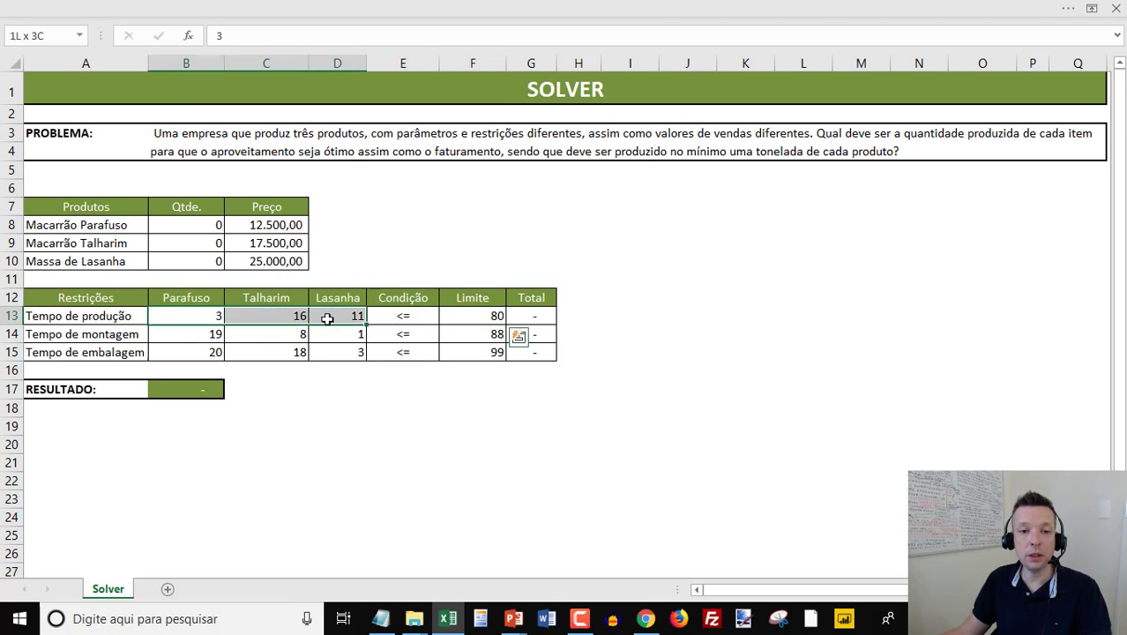
pyautogui.click(497, 317)
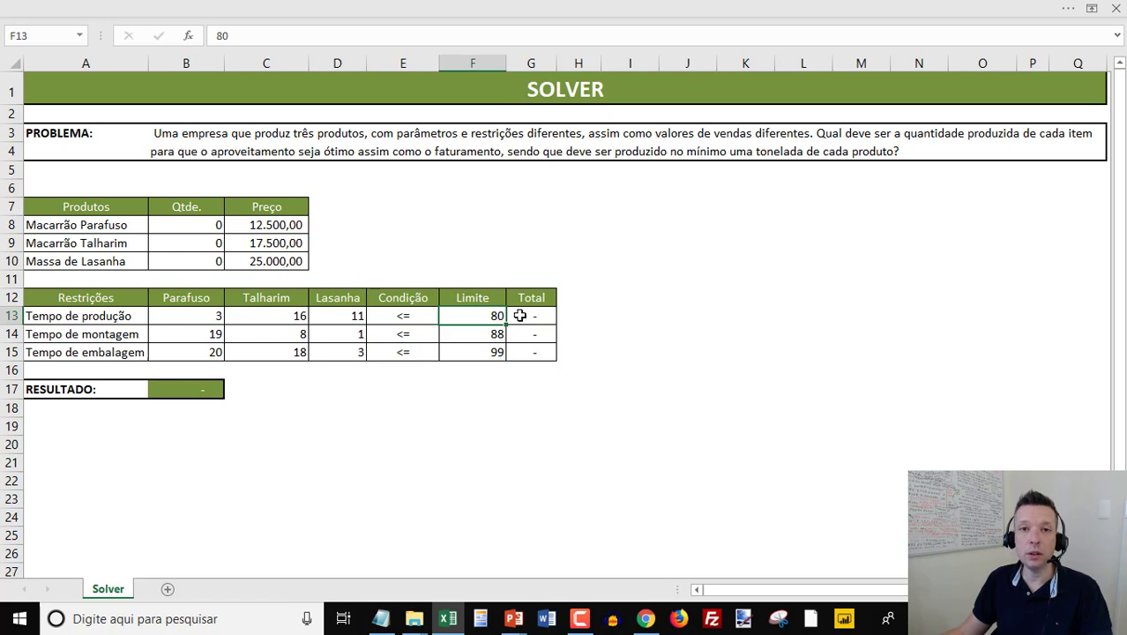
# Examine the Tempo de montagem and Tempo de embalagem restrictions, comparing each product's time with the row's limit.
pyautogui.click(193, 335)
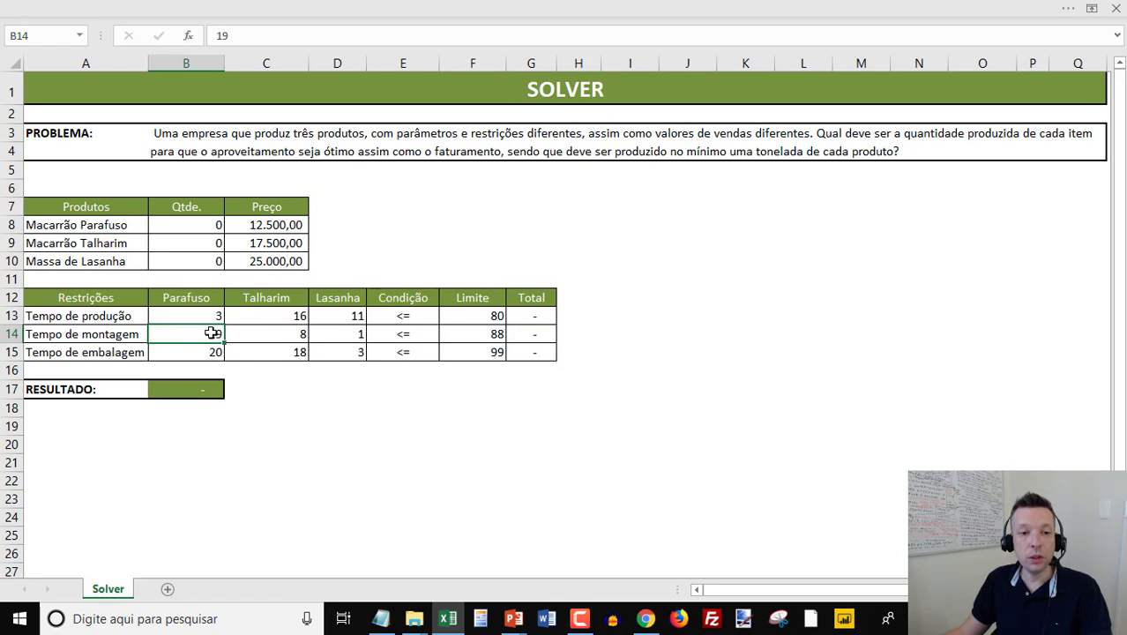
pyautogui.click(266, 335)
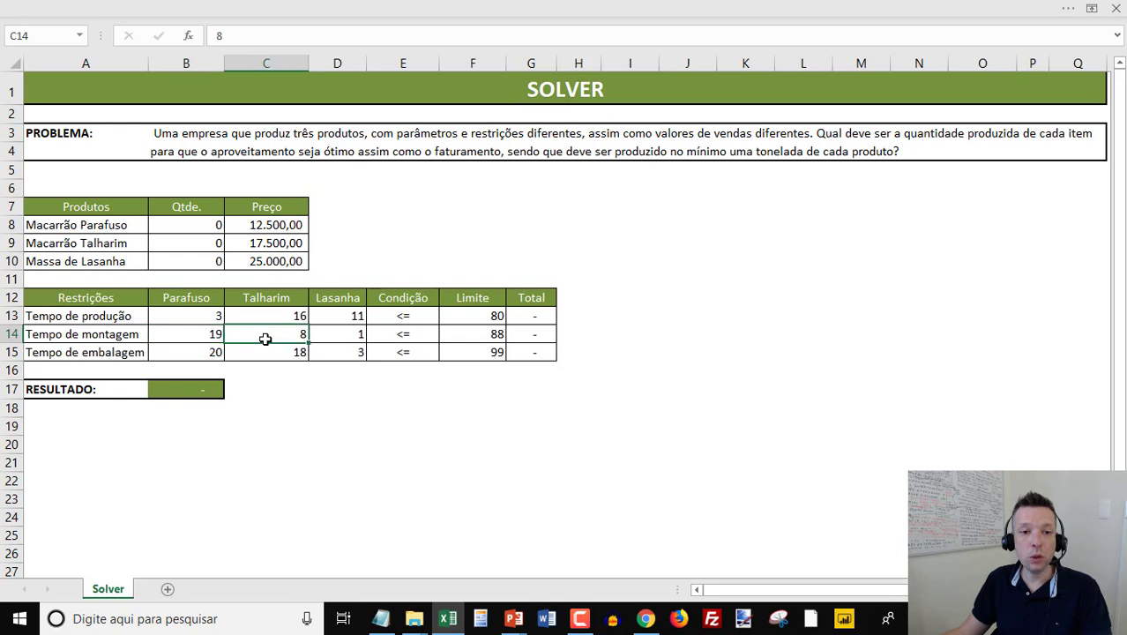
pyautogui.click(337, 337)
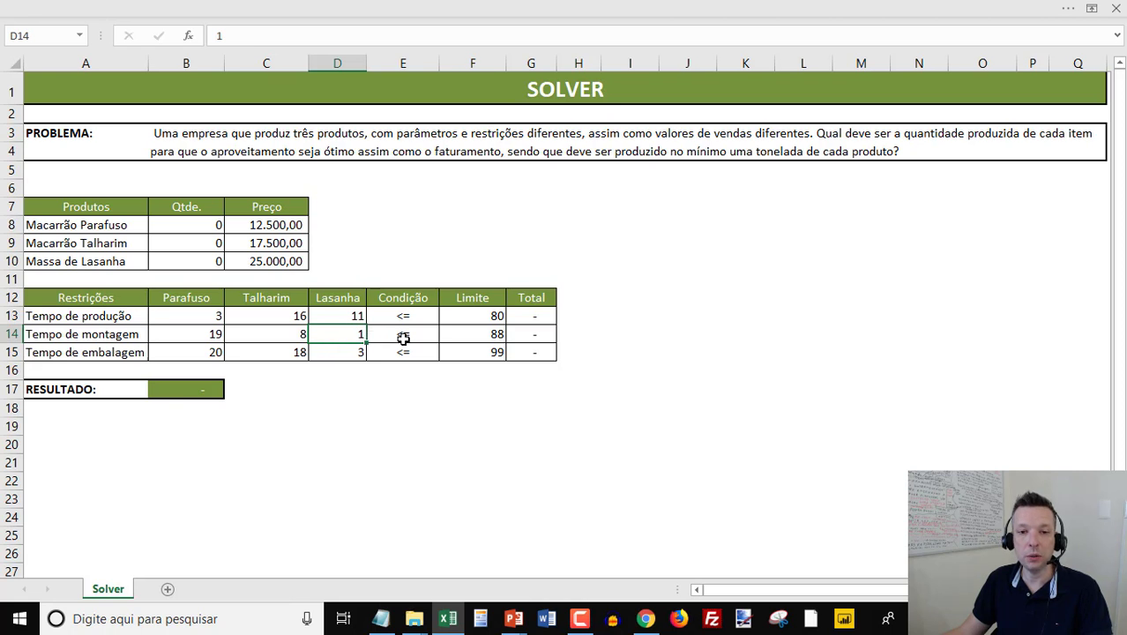
pyautogui.click(491, 337)
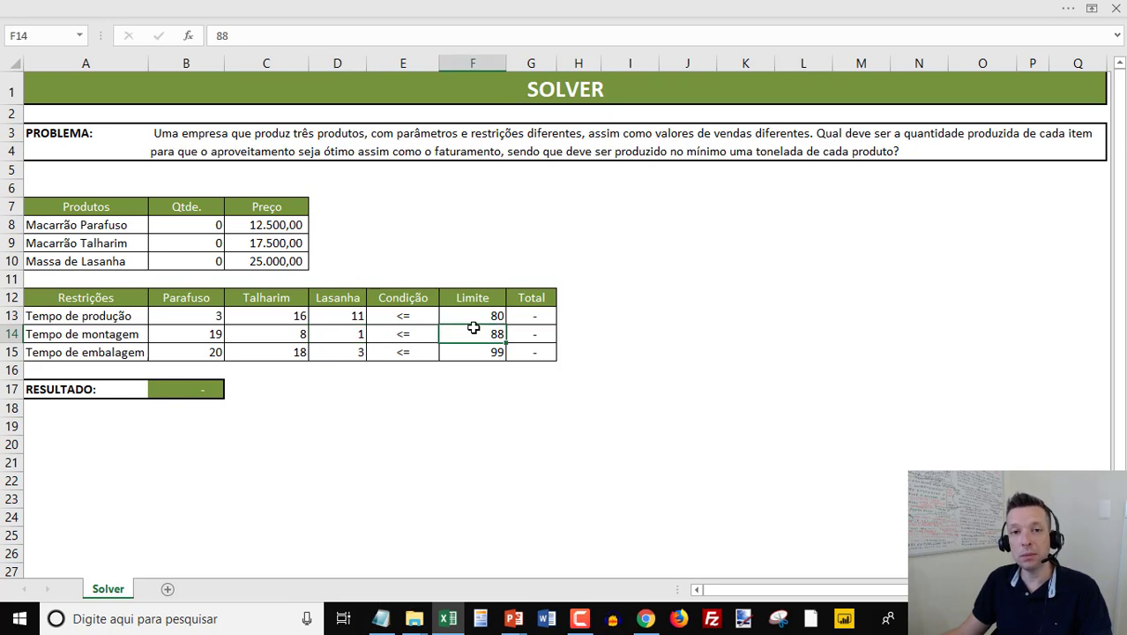
pyautogui.moveTo(360, 333); pyautogui.dragTo(181, 338)
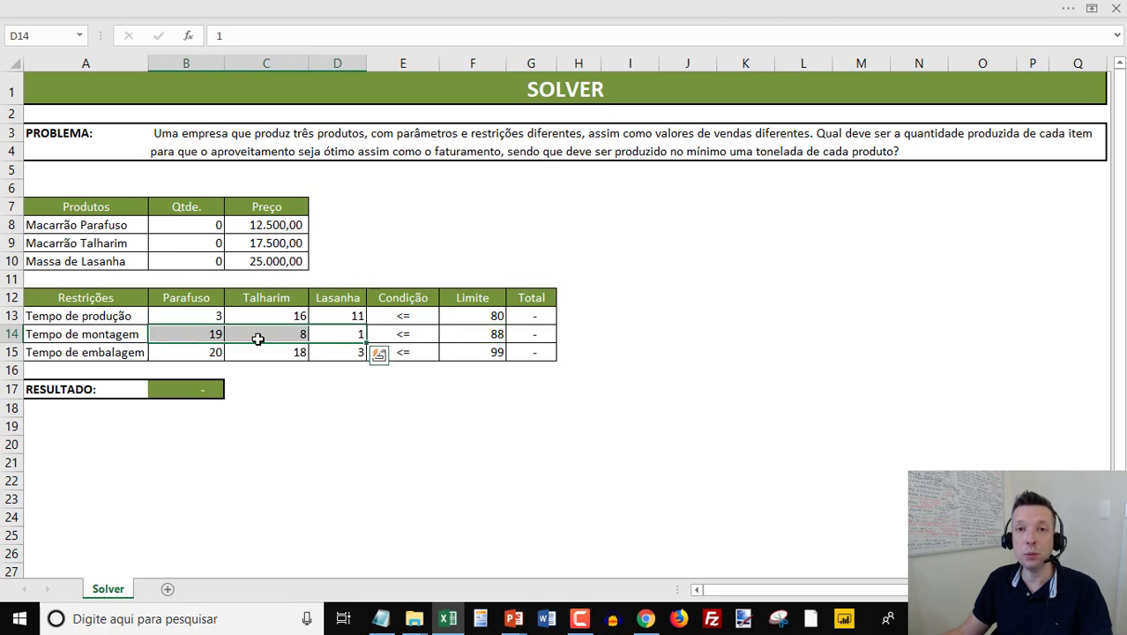
pyautogui.click(481, 332)
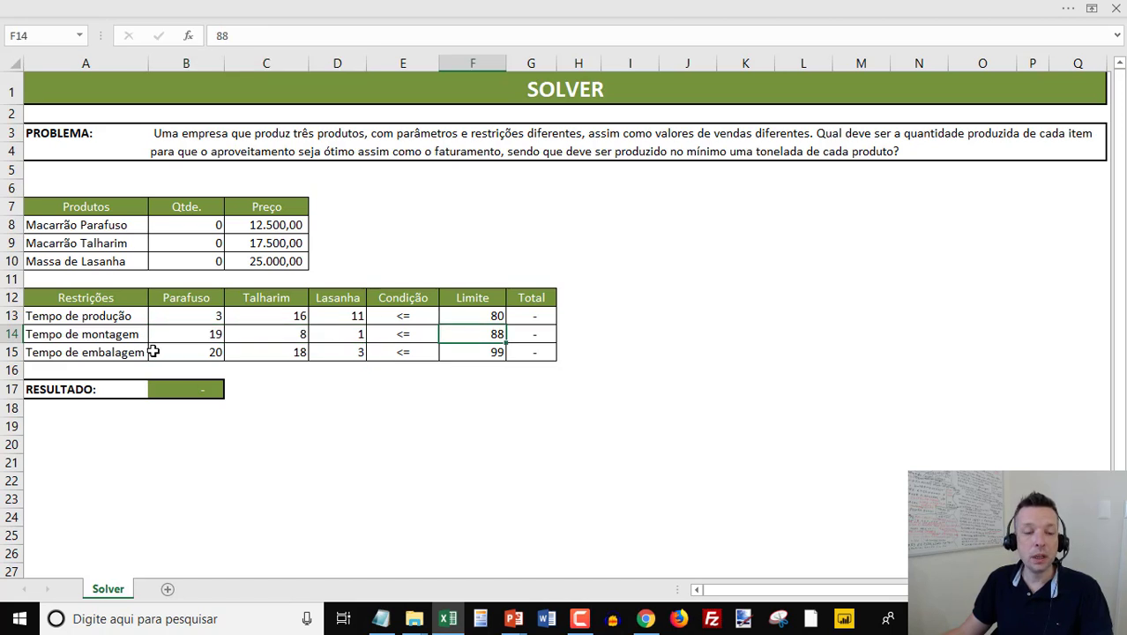
pyautogui.click(206, 354)
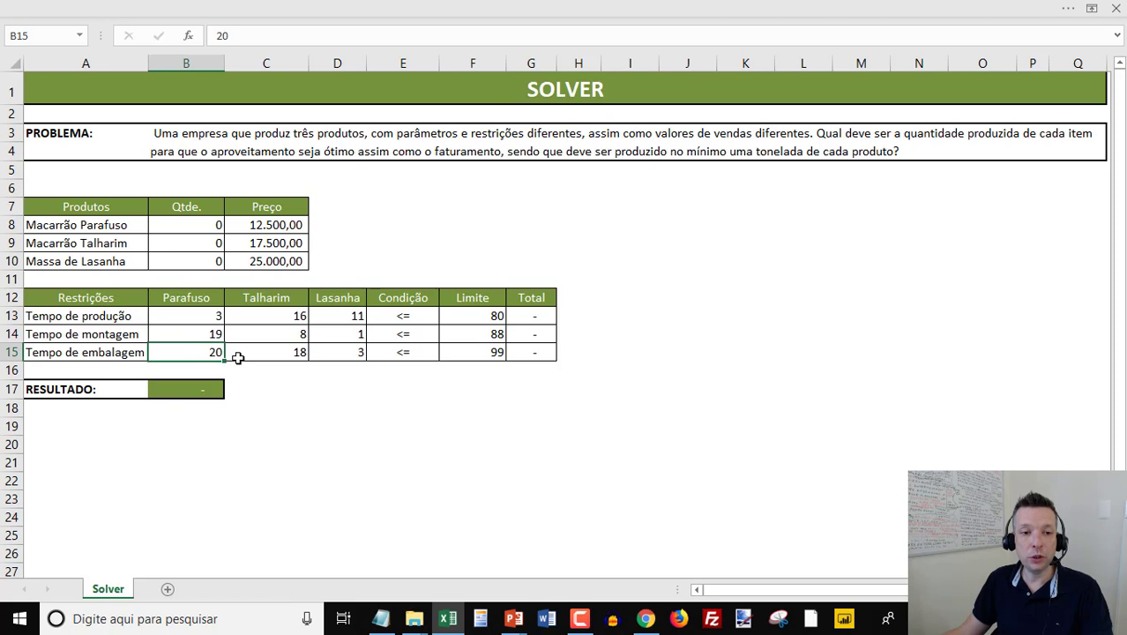
pyautogui.click(287, 352)
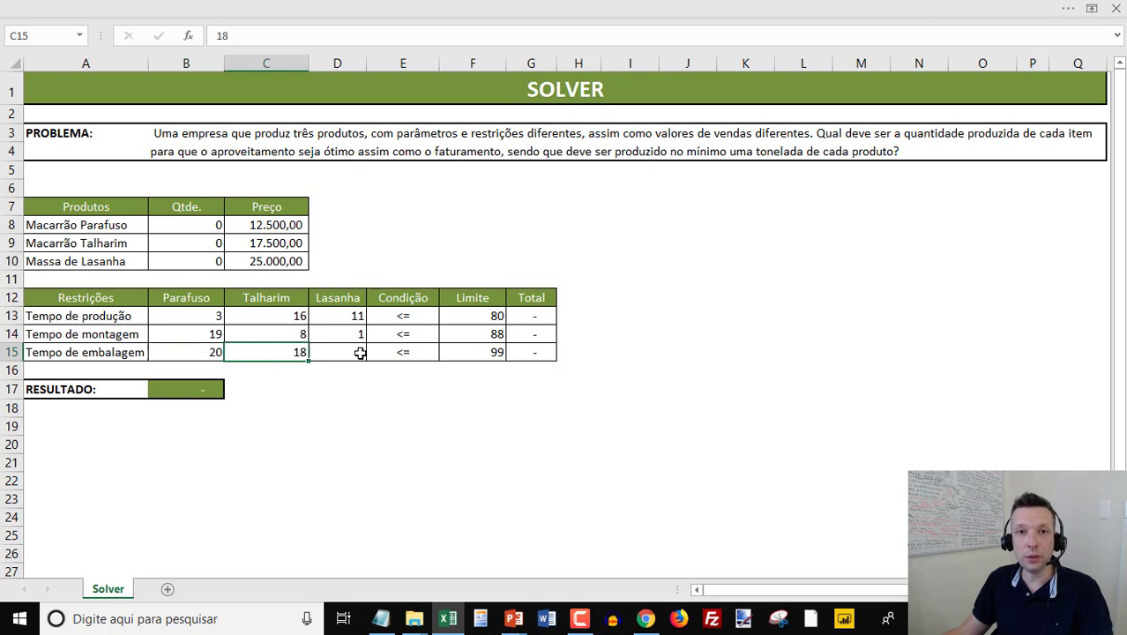
pyautogui.click(353, 353)
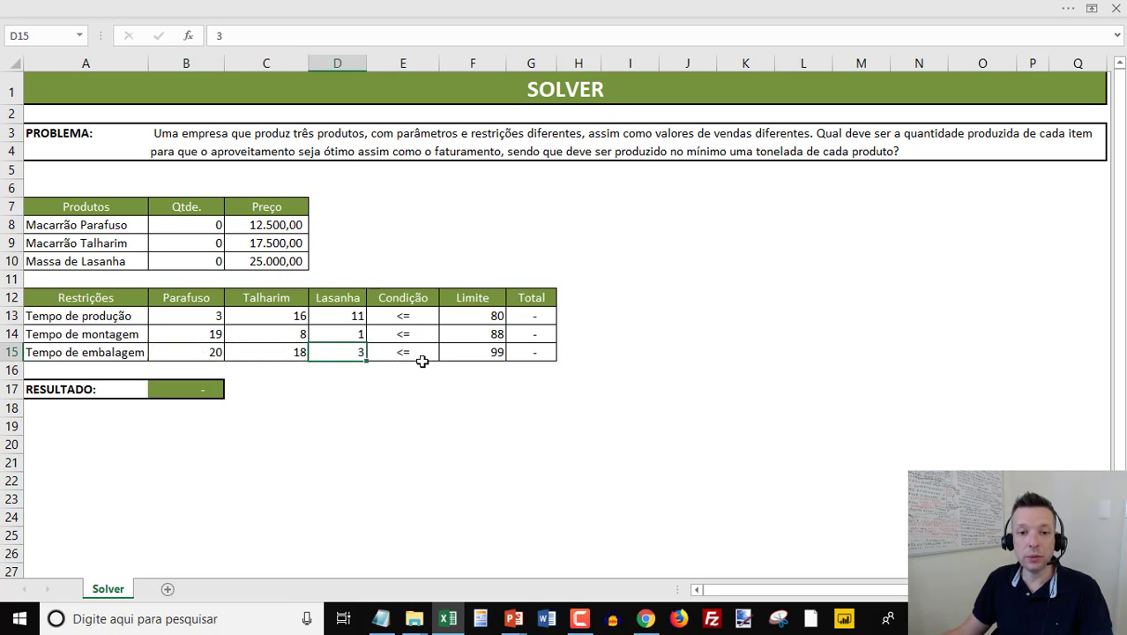
pyautogui.click(477, 351)
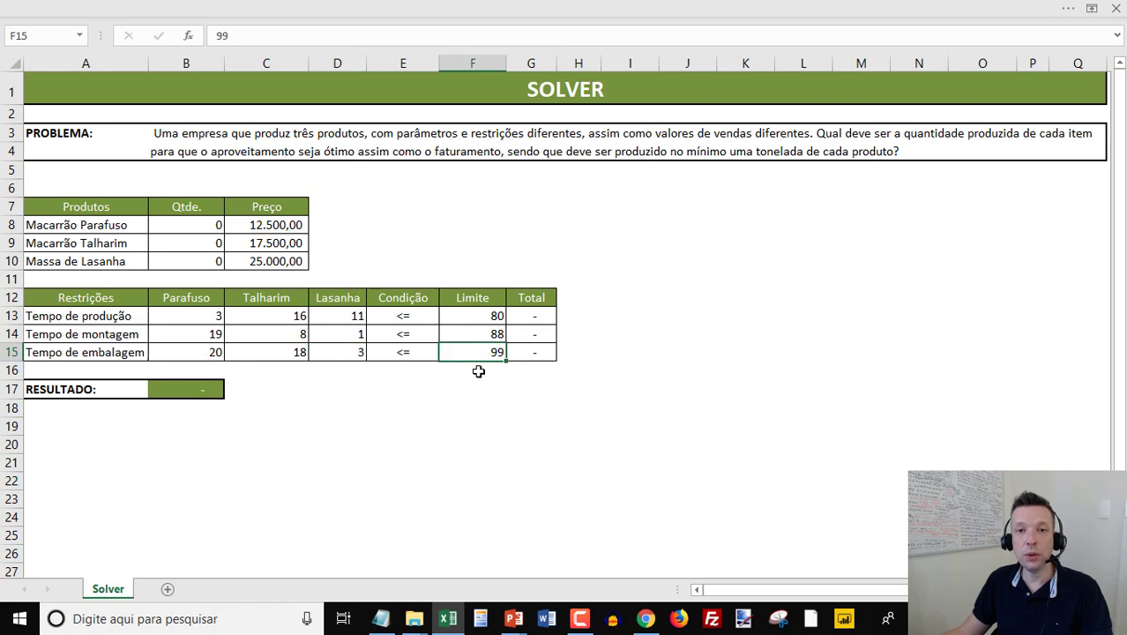
# Inspect the Total formula for Tempo de produção in G13, tracing each quantity reference and its matching product time.
pyautogui.click(534, 315)
pyautogui.press('F2')
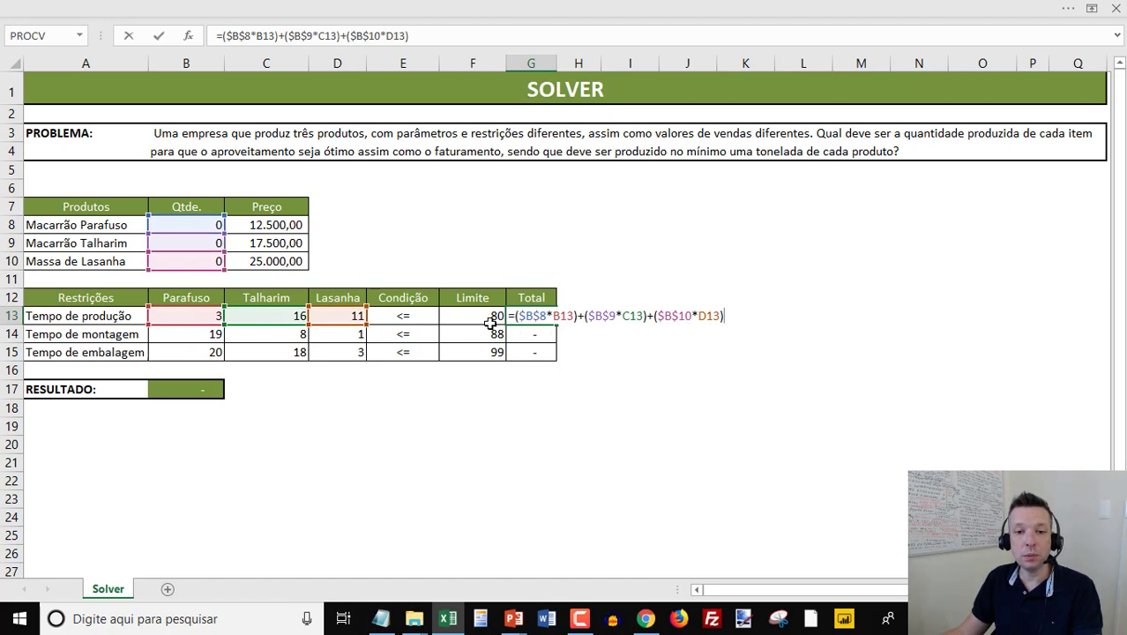
pyautogui.moveTo(572, 315); pyautogui.dragTo(530, 316)
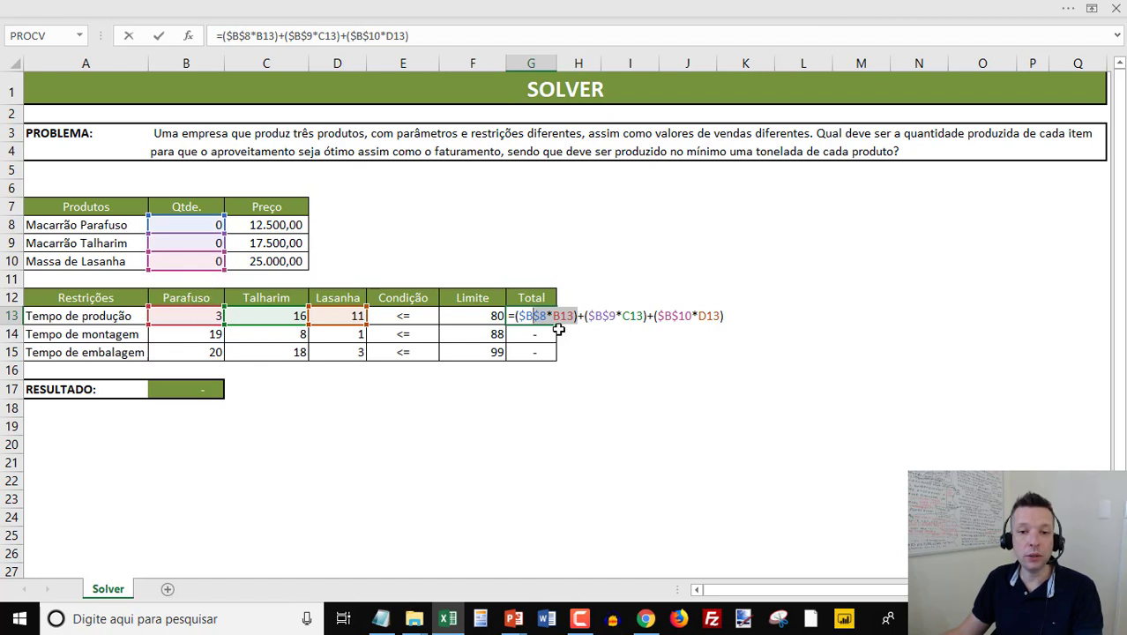
pyautogui.doubleClick(602, 315)
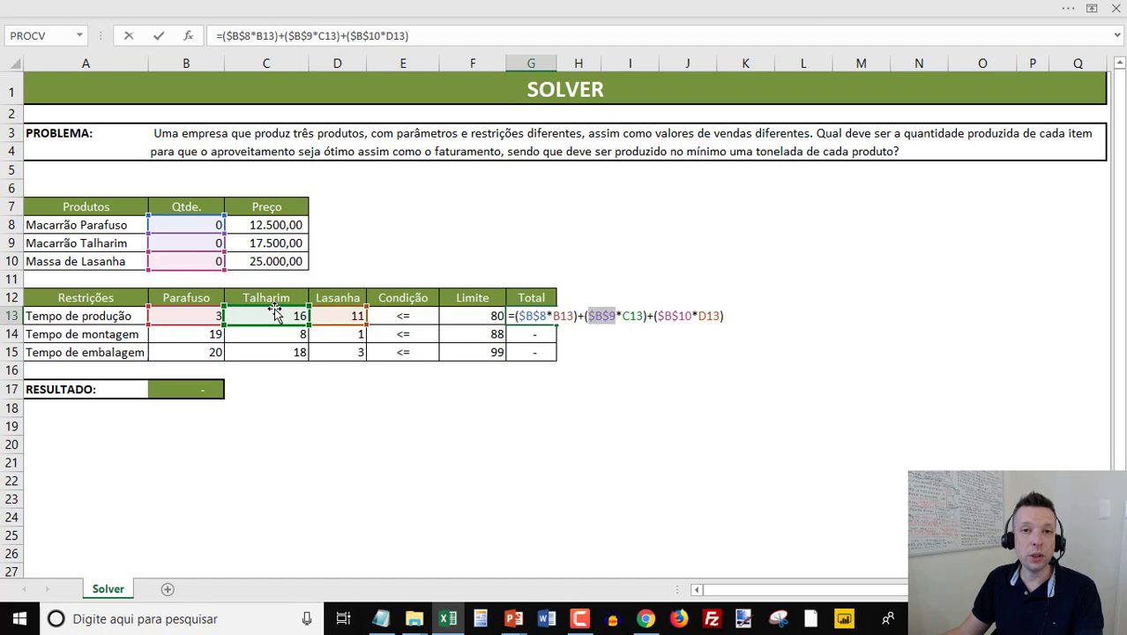
pyautogui.click(673, 317)
pyautogui.doubleClick(673, 318)
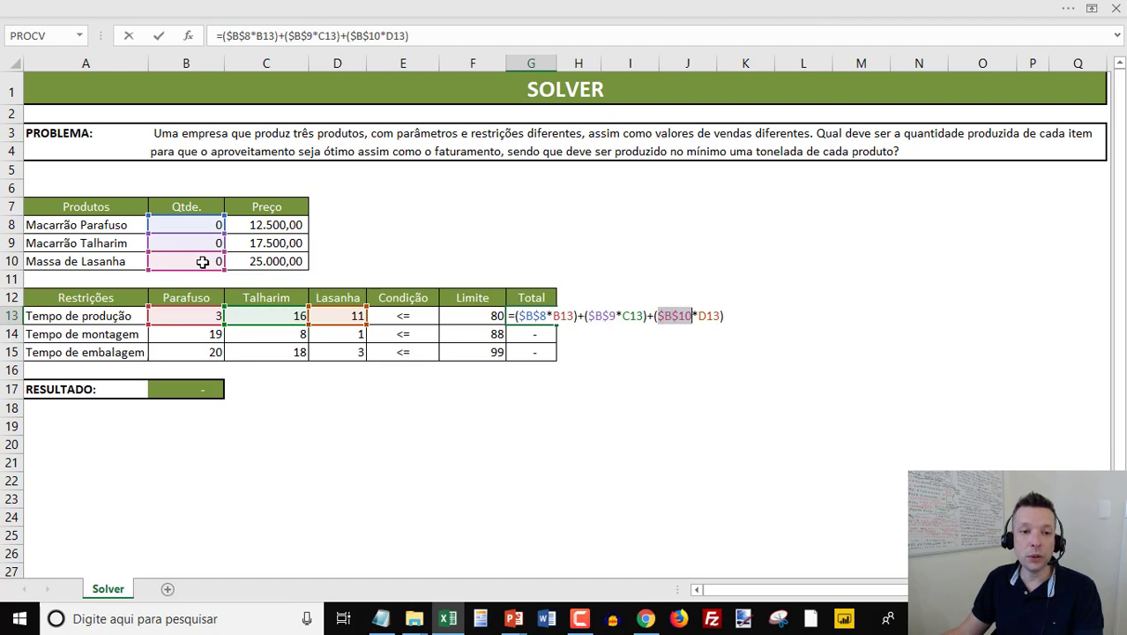
pyautogui.doubleClick(710, 316)
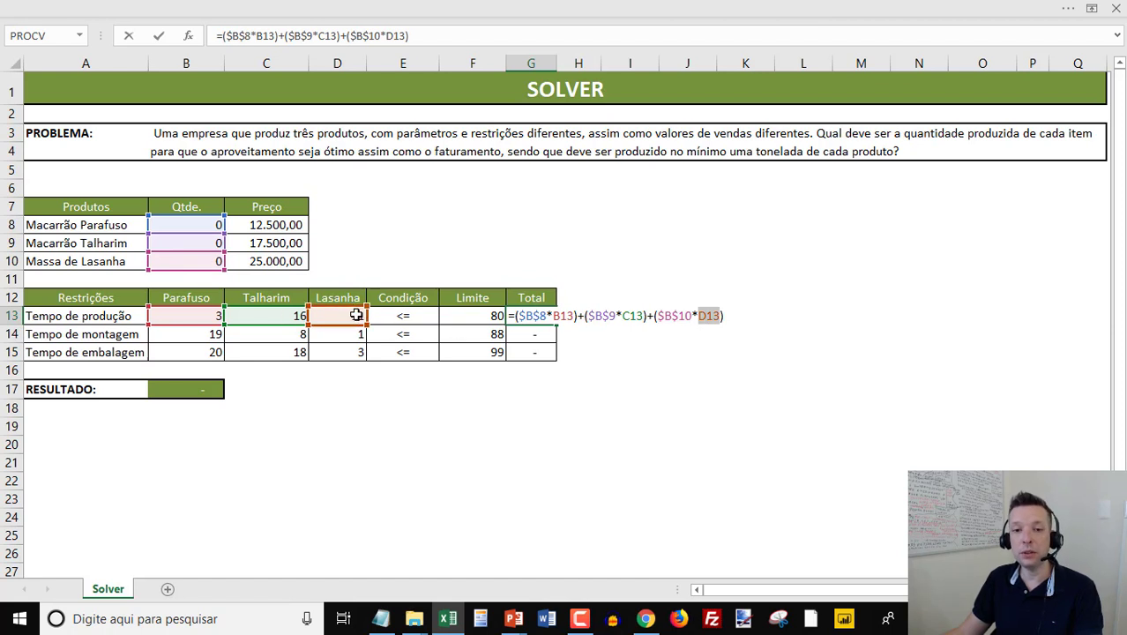
pyautogui.press('Escape')
# Check the Total formulas for Tempo de montagem in G14 and Tempo de embalagem in G15 without changing them.
pyautogui.doubleClick(534, 334)
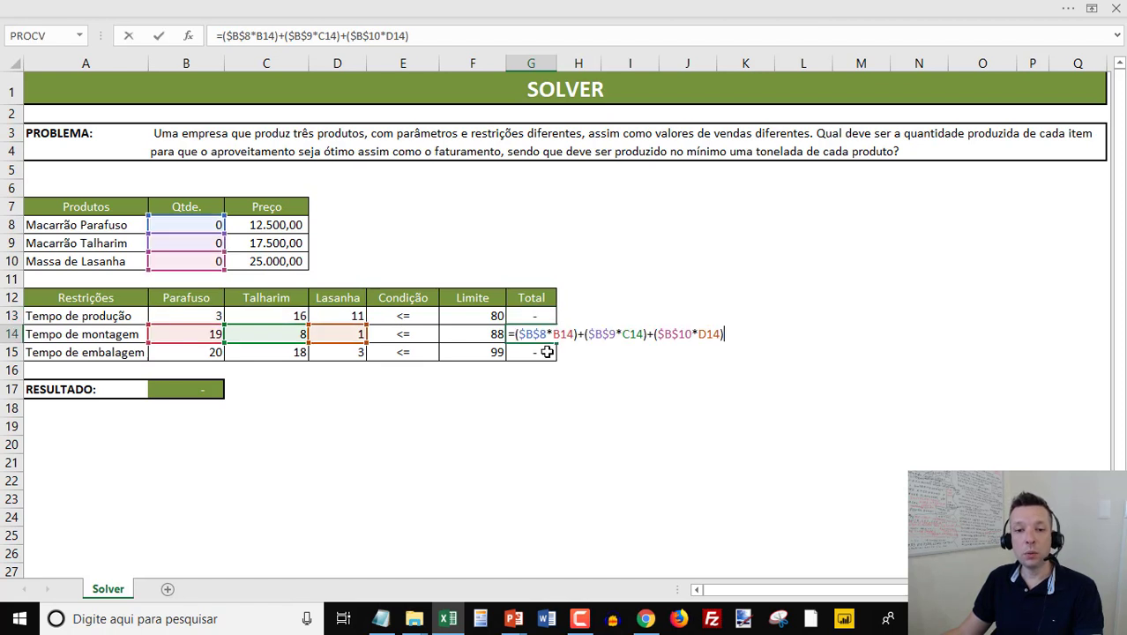
pyautogui.press('Escape')
pyautogui.doubleClick(536, 351)
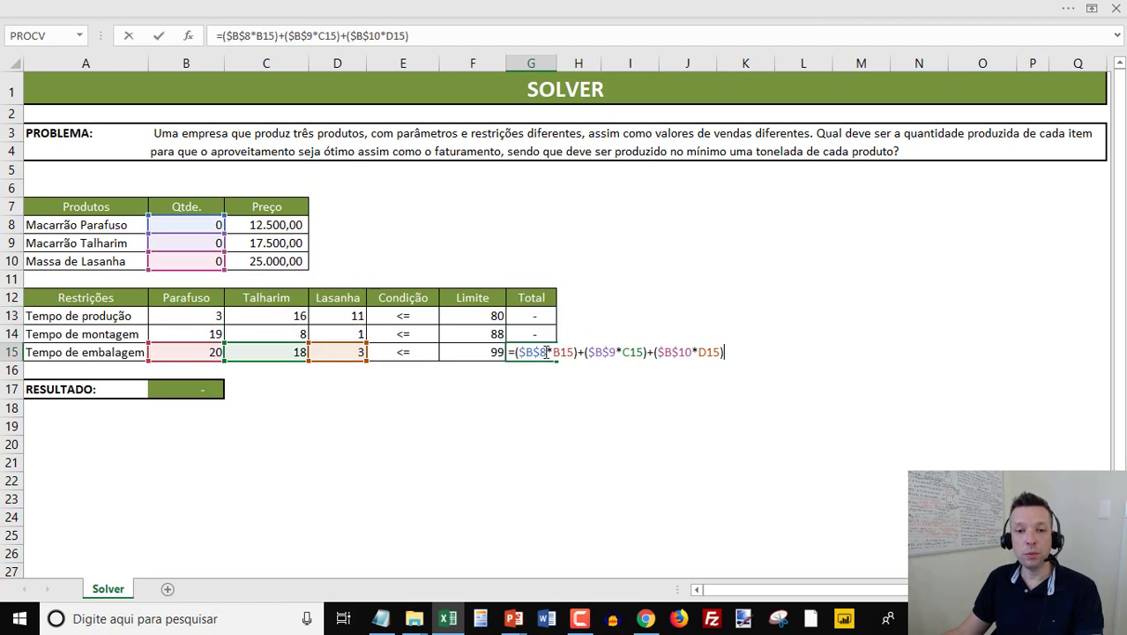
pyautogui.press('Escape')
pyautogui.click(534, 315)
# Enter trial quantities of 2 for Macarrão Parafuso, 1 for Macarrão Talharim and 1 for Massa de Lasanha, and check the restriction totals.
pyautogui.click(211, 225)
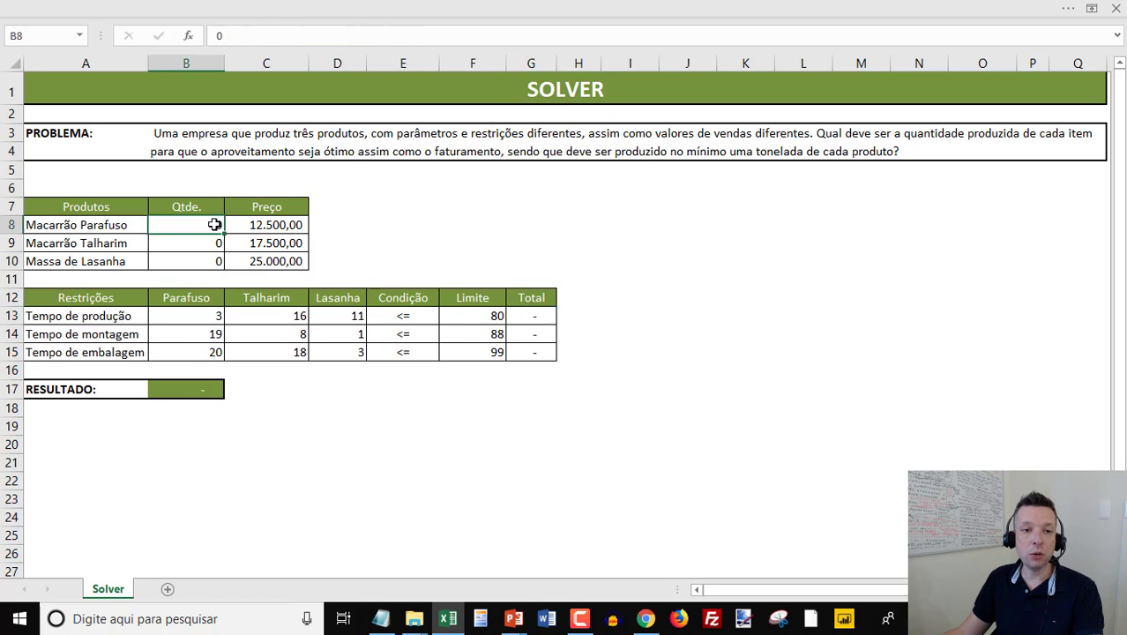
pyautogui.write('1')
pyautogui.press('Return')
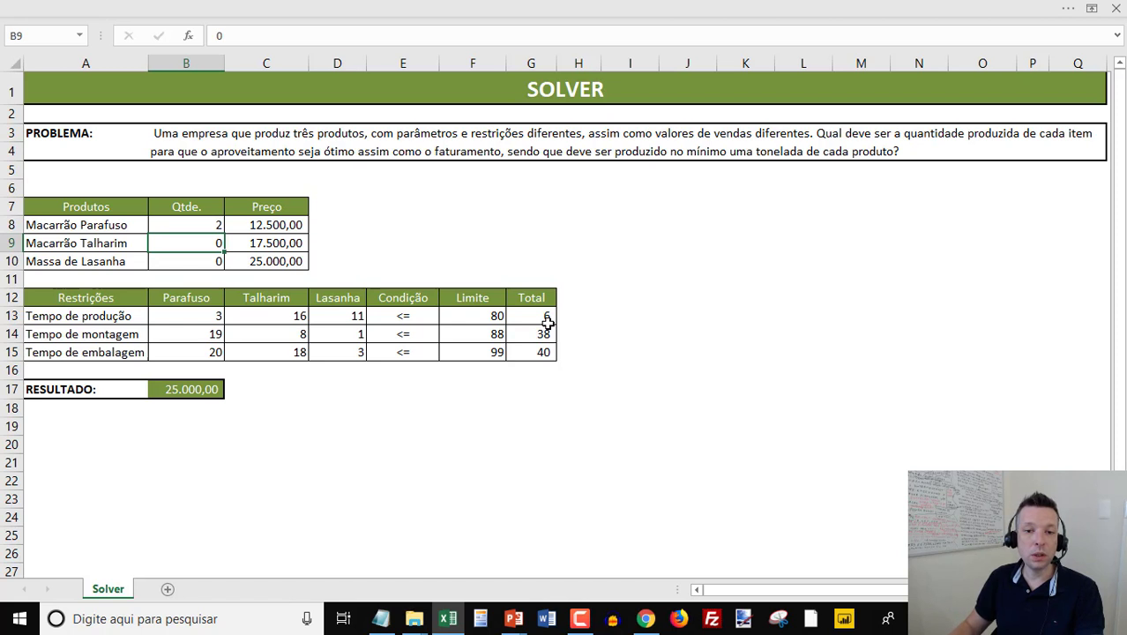
pyautogui.write('1')
pyautogui.press('Return')
pyautogui.write('1')
pyautogui.press('Return')
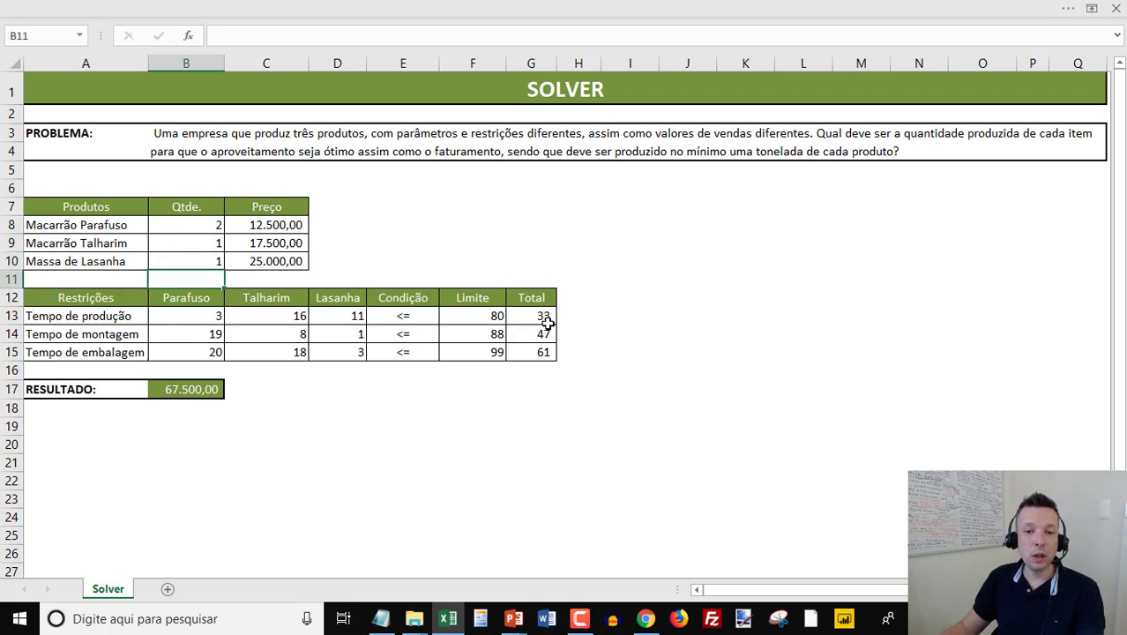
pyautogui.moveTo(533, 315); pyautogui.dragTo(535, 354)
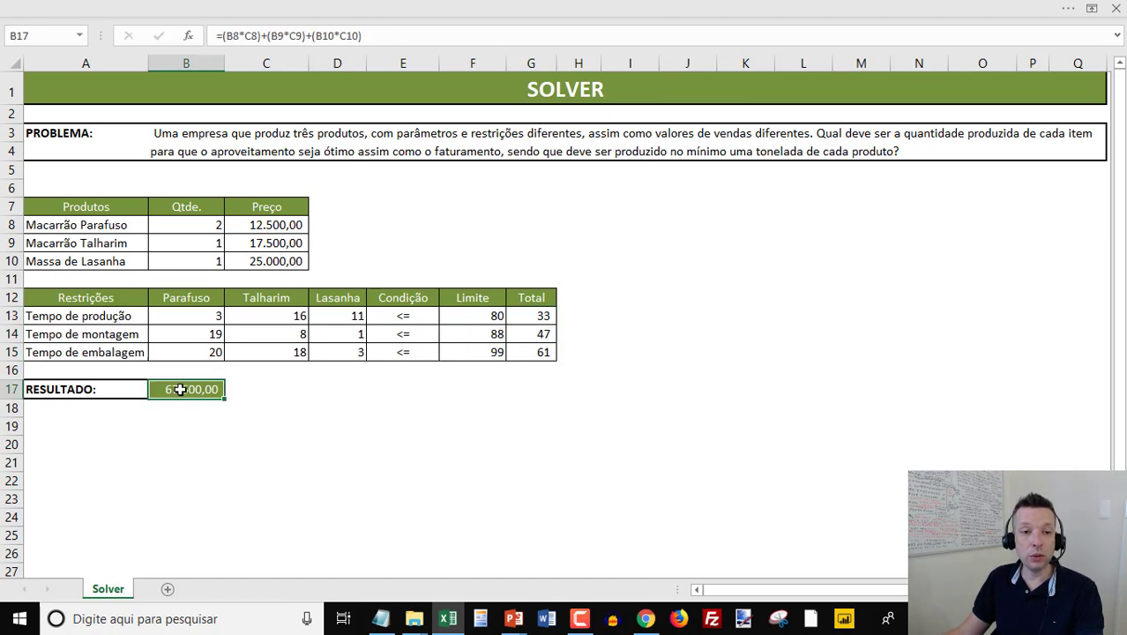
# Inspect the RESULTADO formula in B17, tracing each quantity and its matching price without changing it.
pyautogui.doubleClick(181, 389)
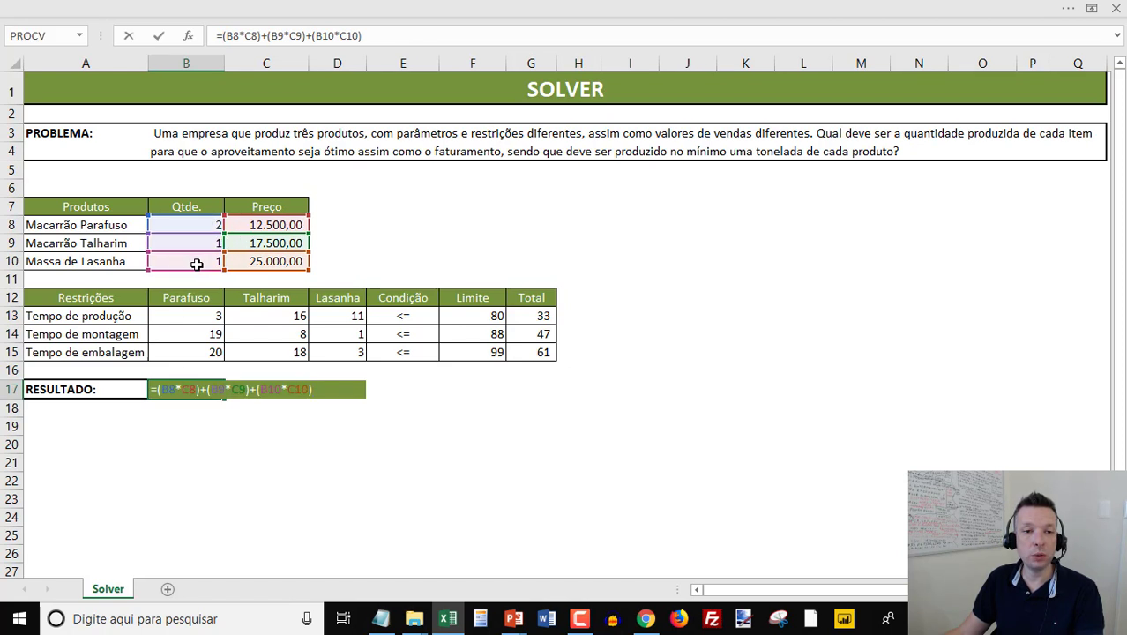
pyautogui.doubleClick(168, 389)
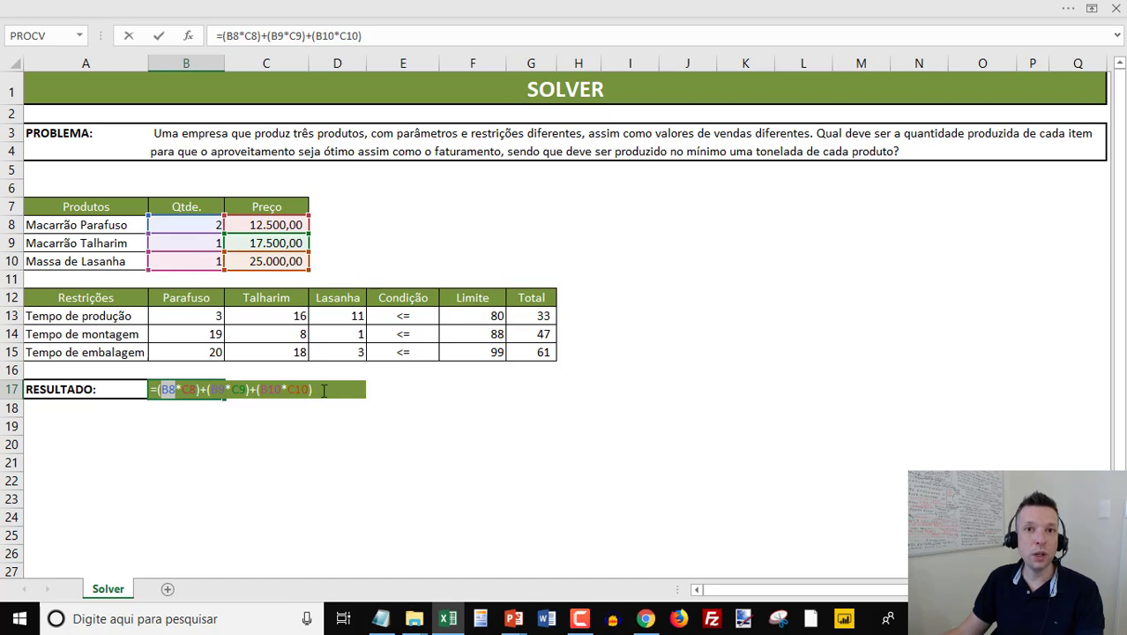
pyautogui.press('Escape')
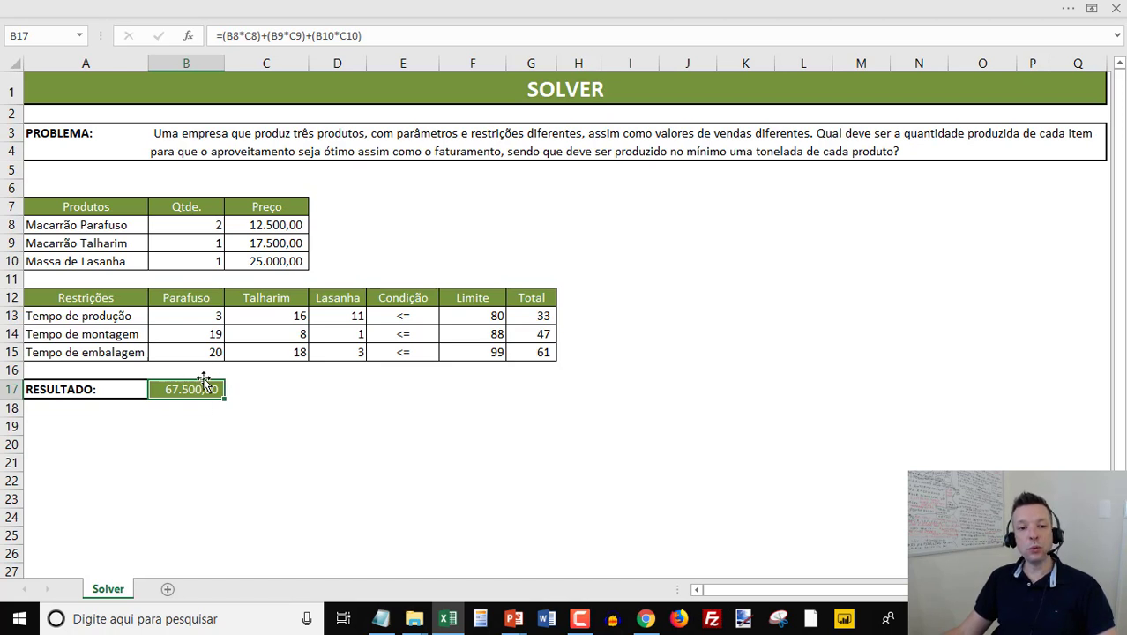
# Try quantities of 3 for Macarrão Talharim and 1 for Massa de Lasanha.
pyautogui.moveTo(196, 224); pyautogui.dragTo(196, 263)
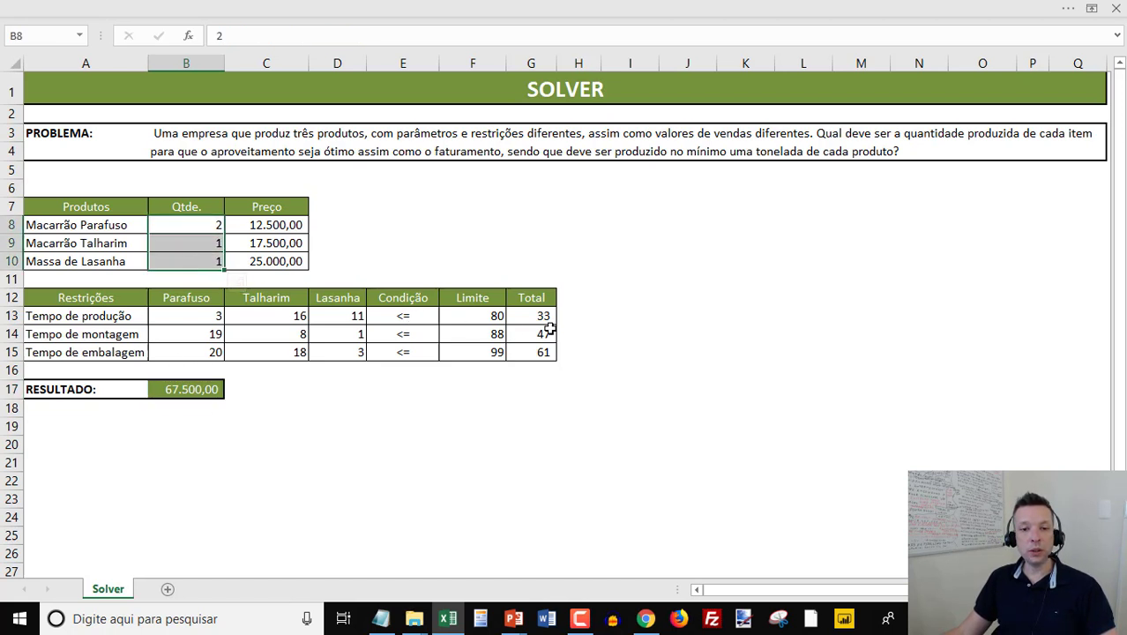
pyautogui.click(206, 227)
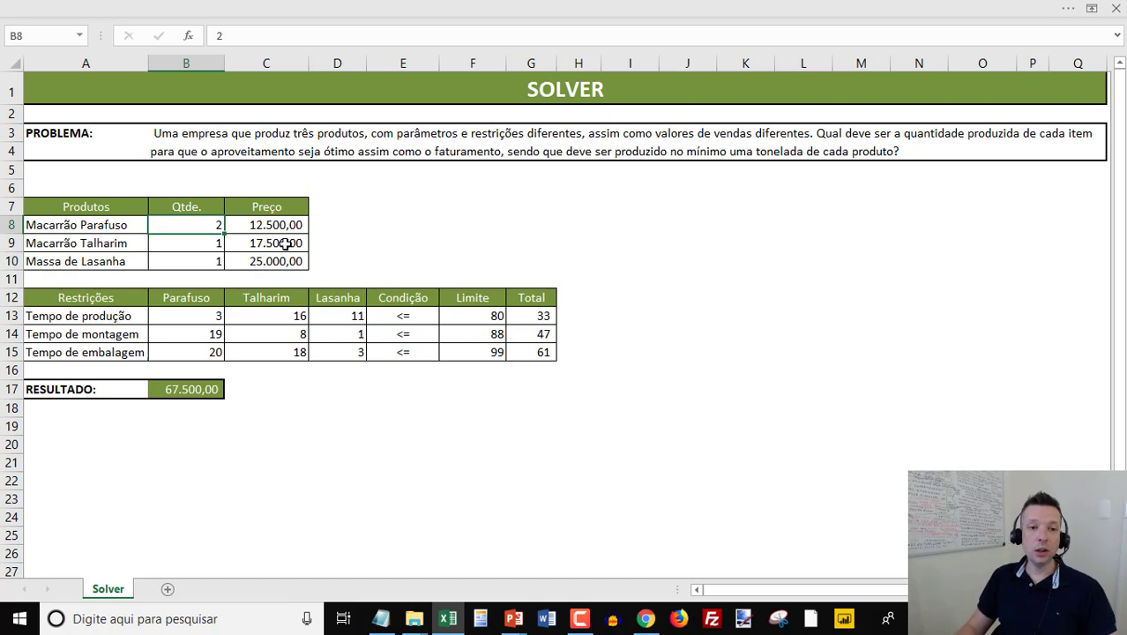
pyautogui.press('Down')
pyautogui.write('3')
pyautogui.press('Return')
pyautogui.press('Up')
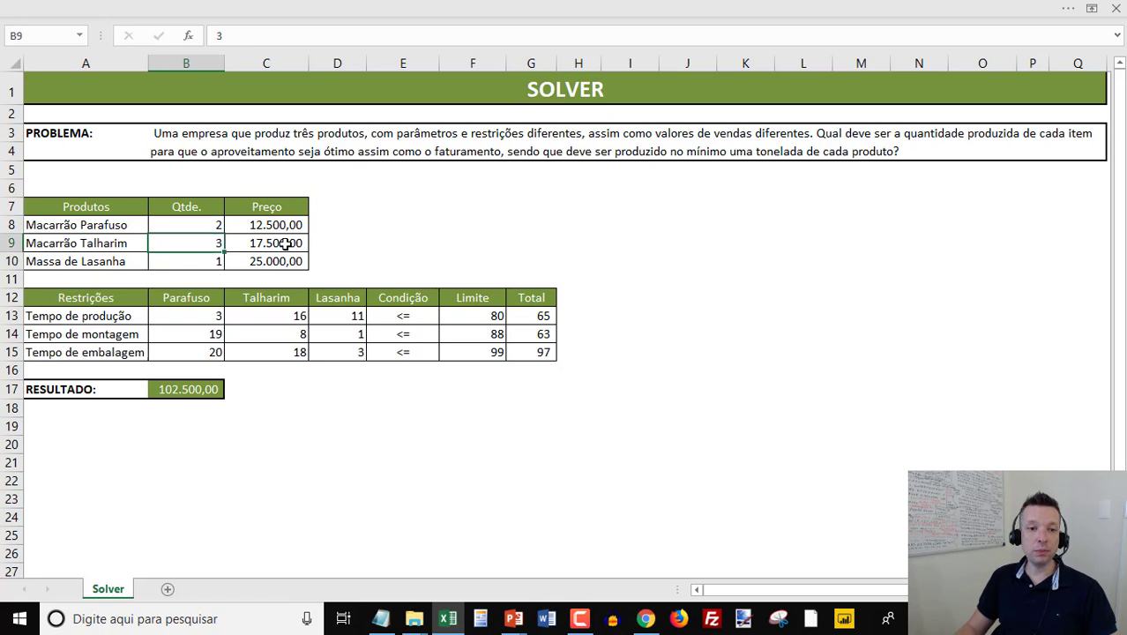
pyautogui.press('Down')
pyautogui.write('1')
pyautogui.press('Return')
# Set the Macarrão Talharim quantity to 5 and compare the Tempo de embalagem total with its limit.
pyautogui.press('Up')
pyautogui.press('Up')
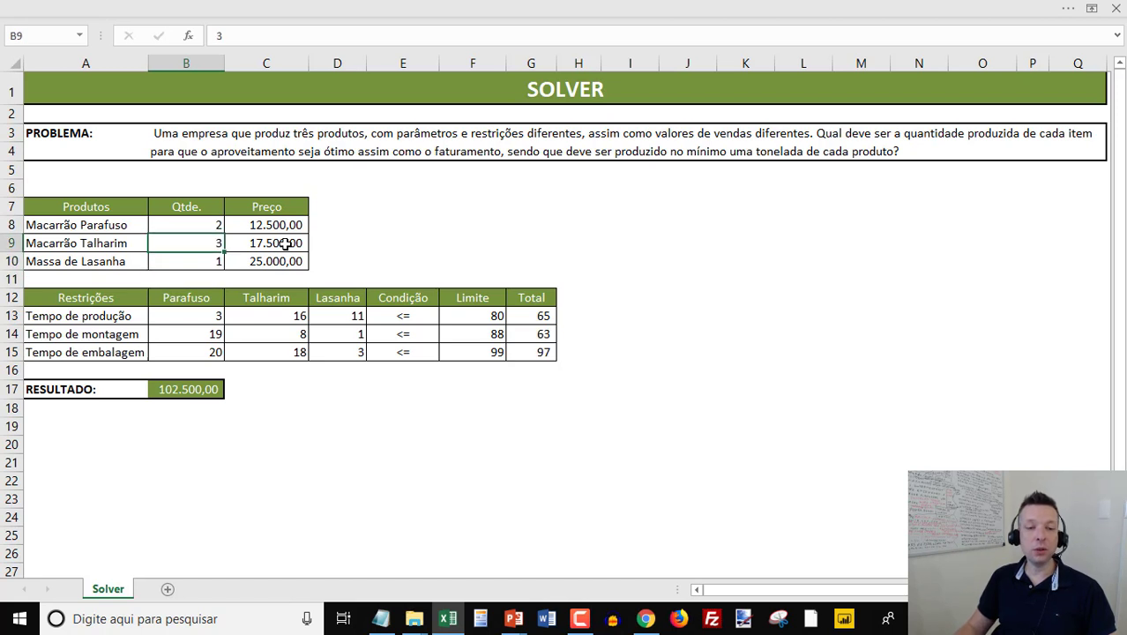
pyautogui.write('5')
pyautogui.press('Return')
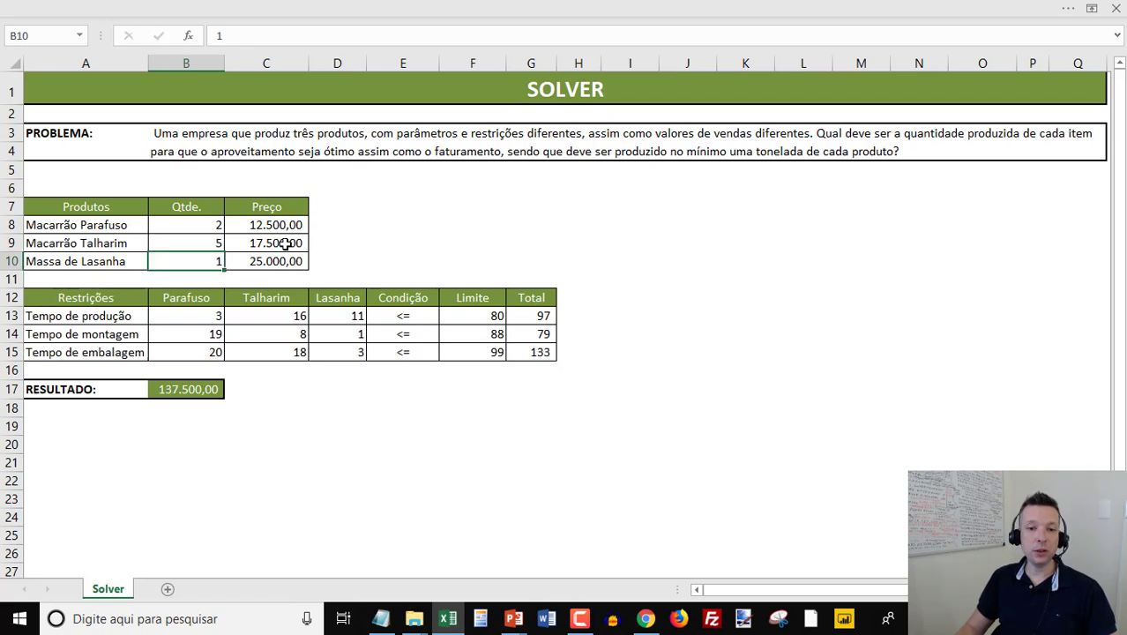
pyautogui.moveTo(529, 353); pyautogui.dragTo(488, 354)
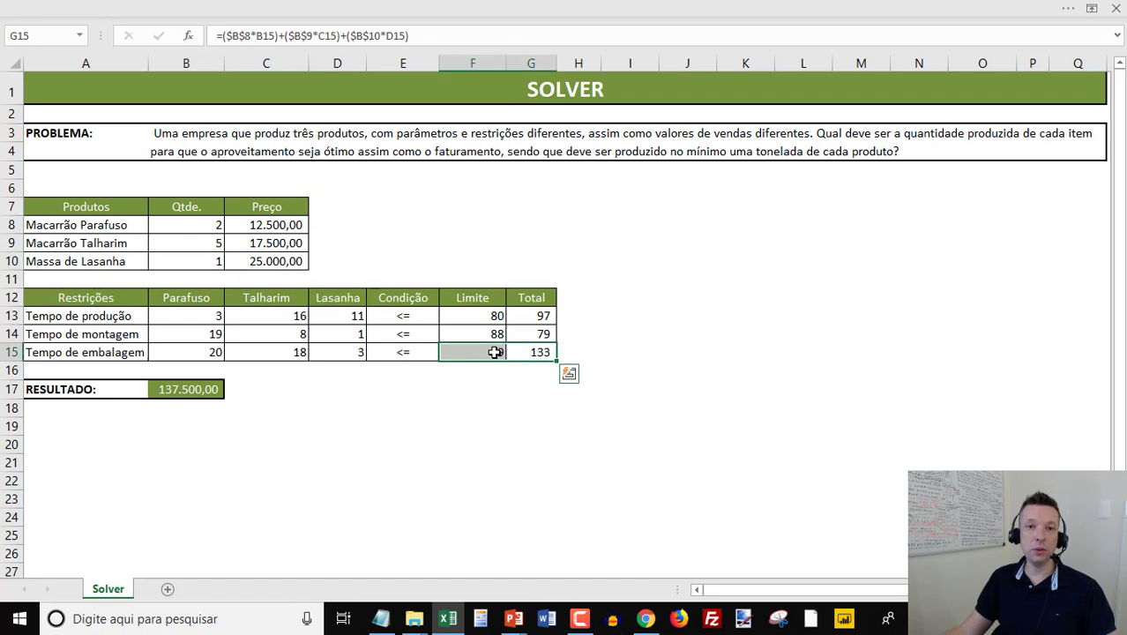
pyautogui.click(493, 352)
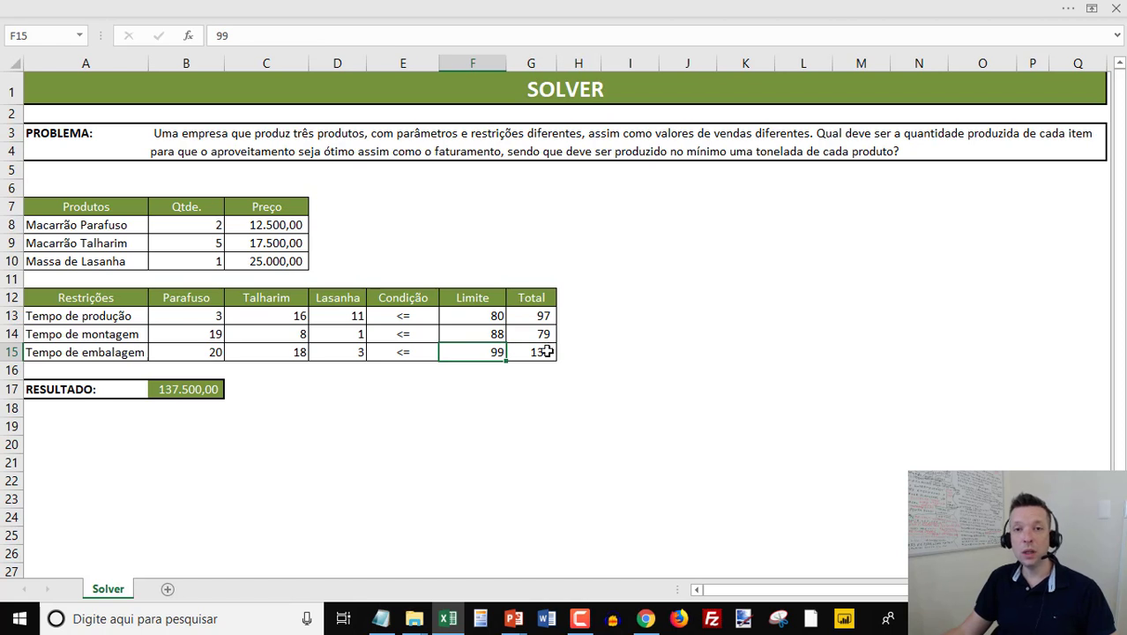
pyautogui.click(563, 257)
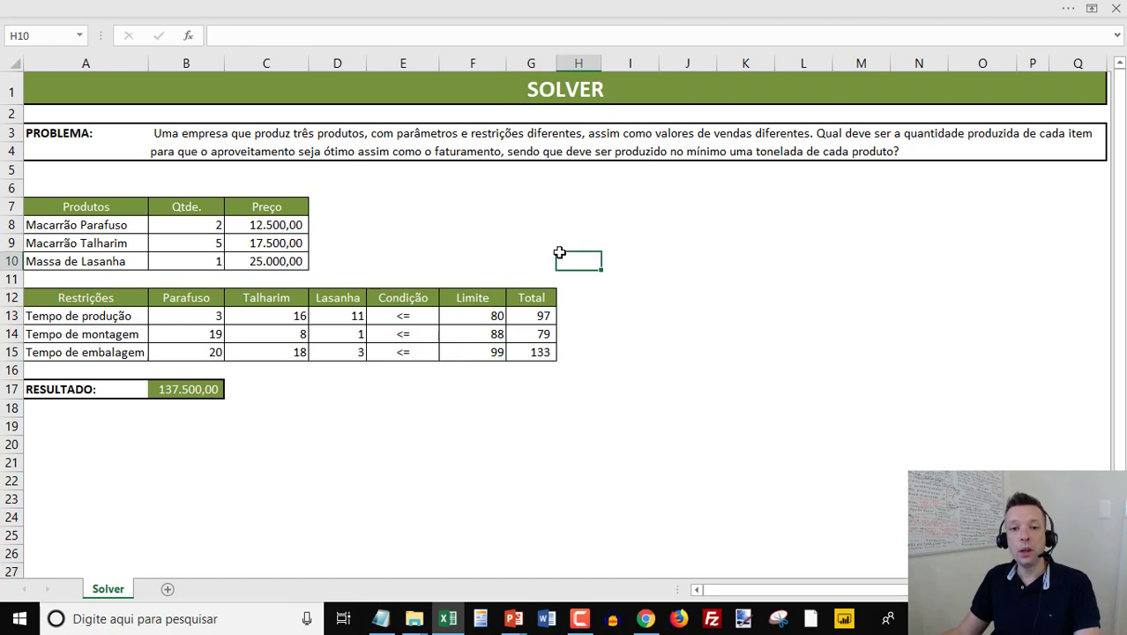
# Keep the full ribbon with its commands always visible and bring up the Dados commands.
pyautogui.click(1087, 10)
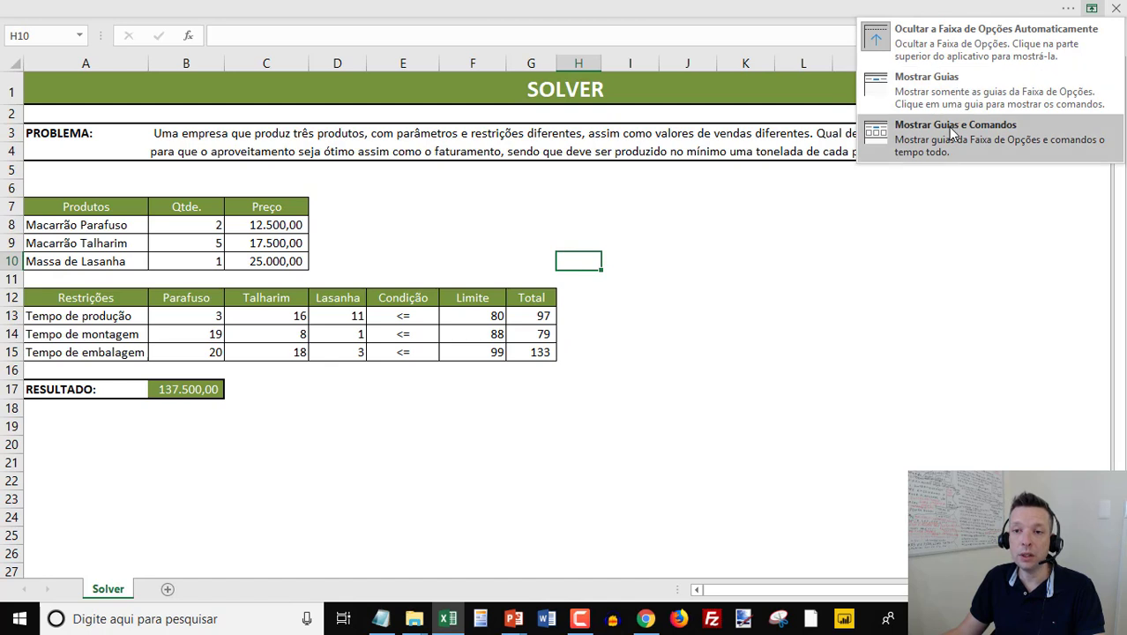
pyautogui.click(956, 131)
pyautogui.click(398, 43)
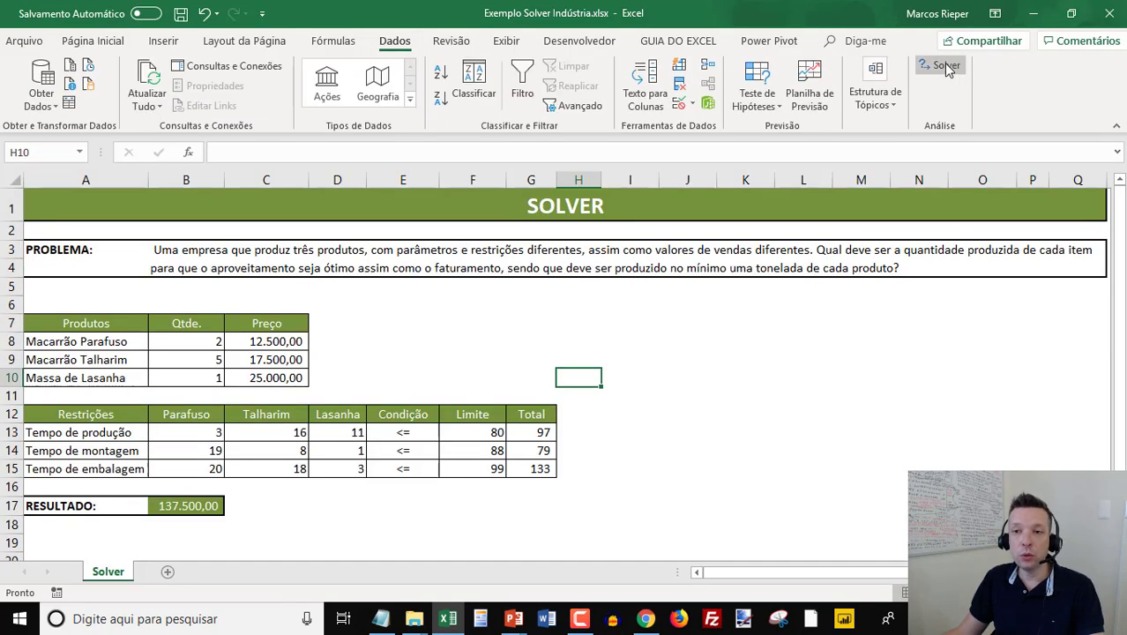
# Check in the list of available Excel add-ins that the Solver add-in is enabled.
pyautogui.rightClick(1010, 70)
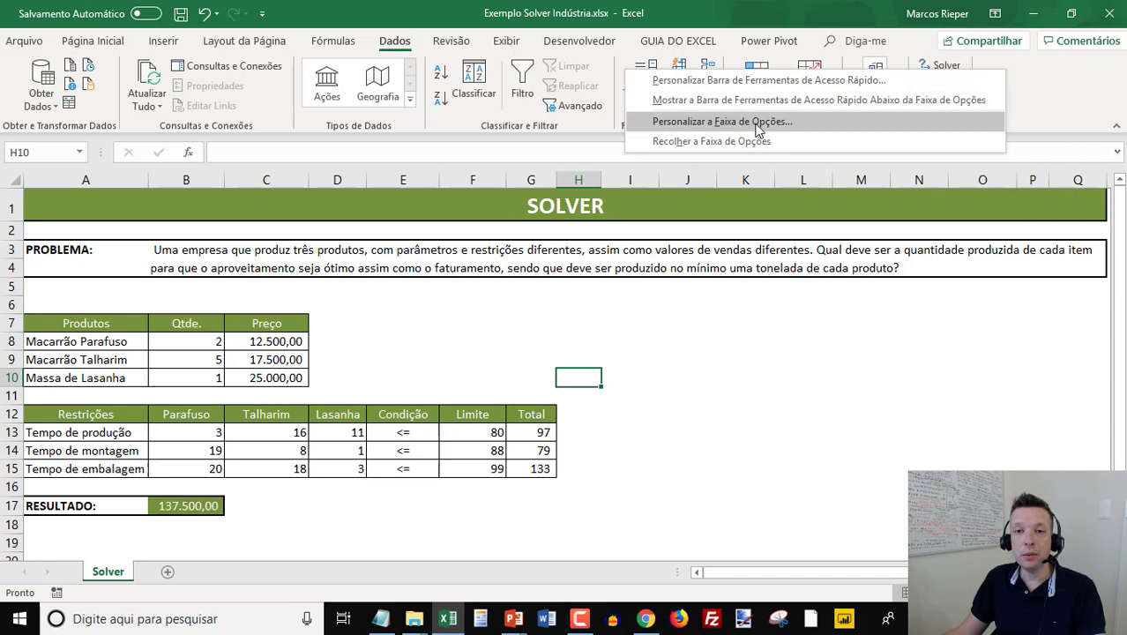
pyautogui.click(743, 174)
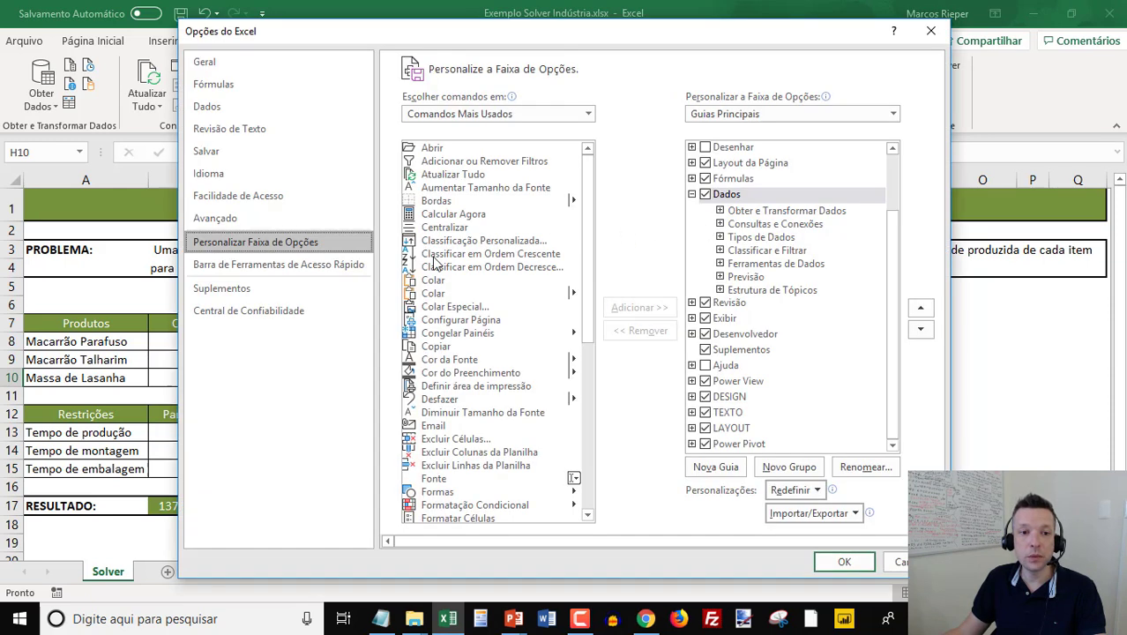
pyautogui.click(261, 294)
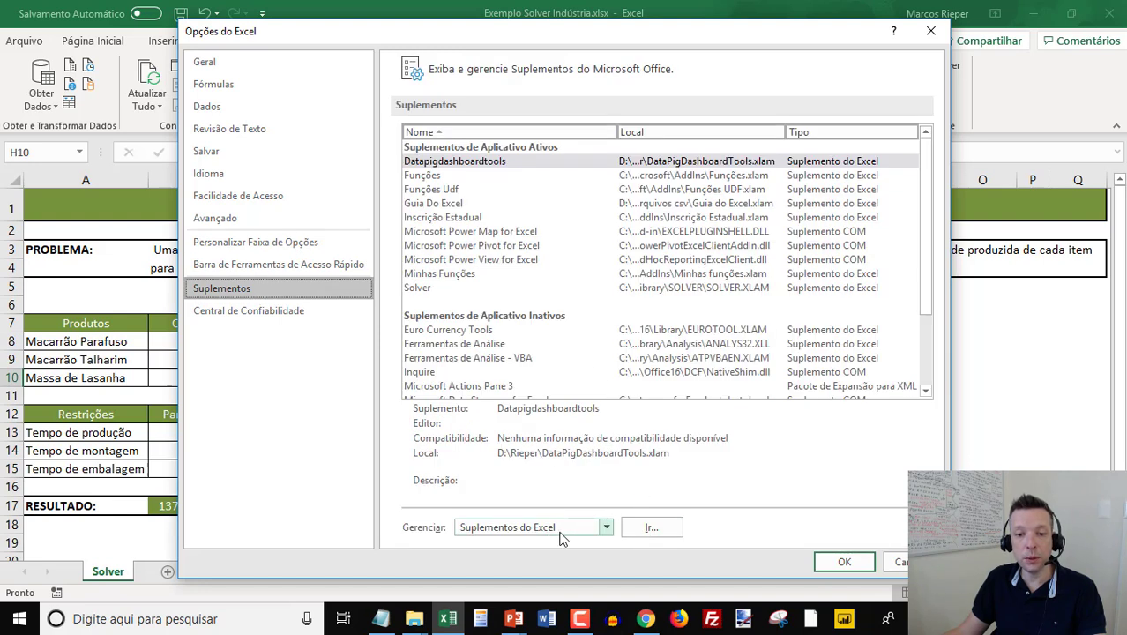
pyautogui.click(651, 529)
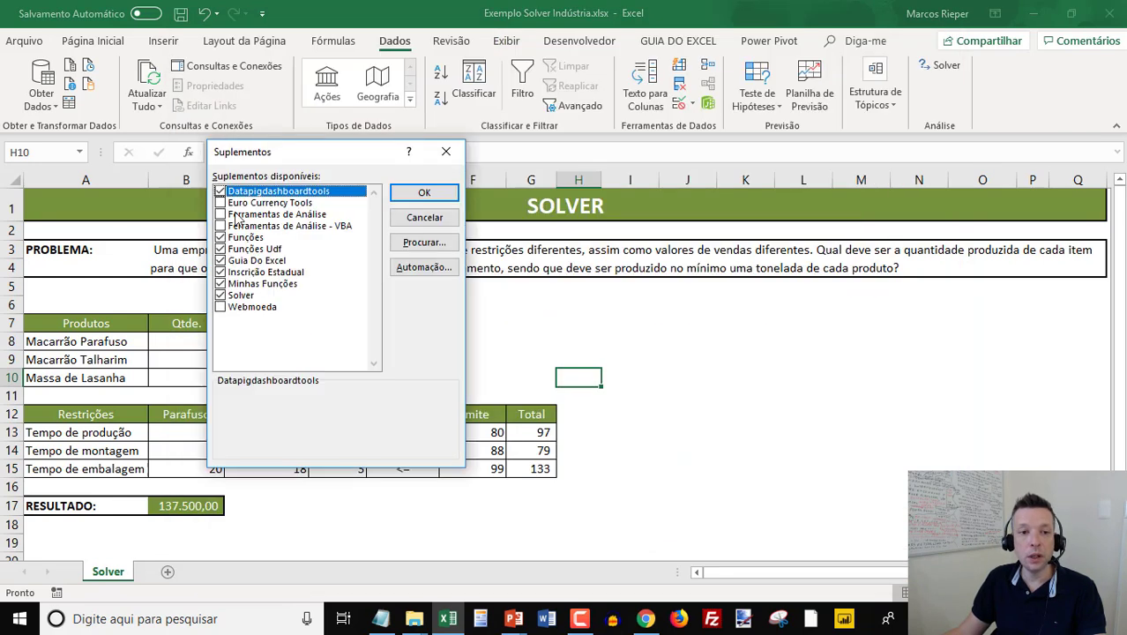
pyautogui.click(235, 296)
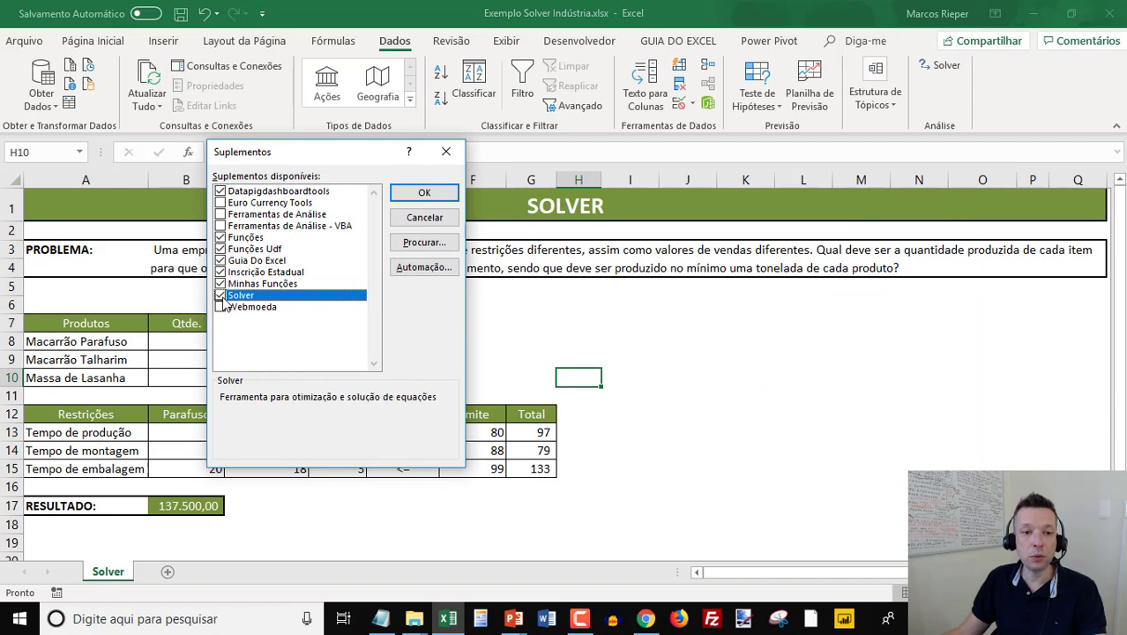
pyautogui.click(414, 196)
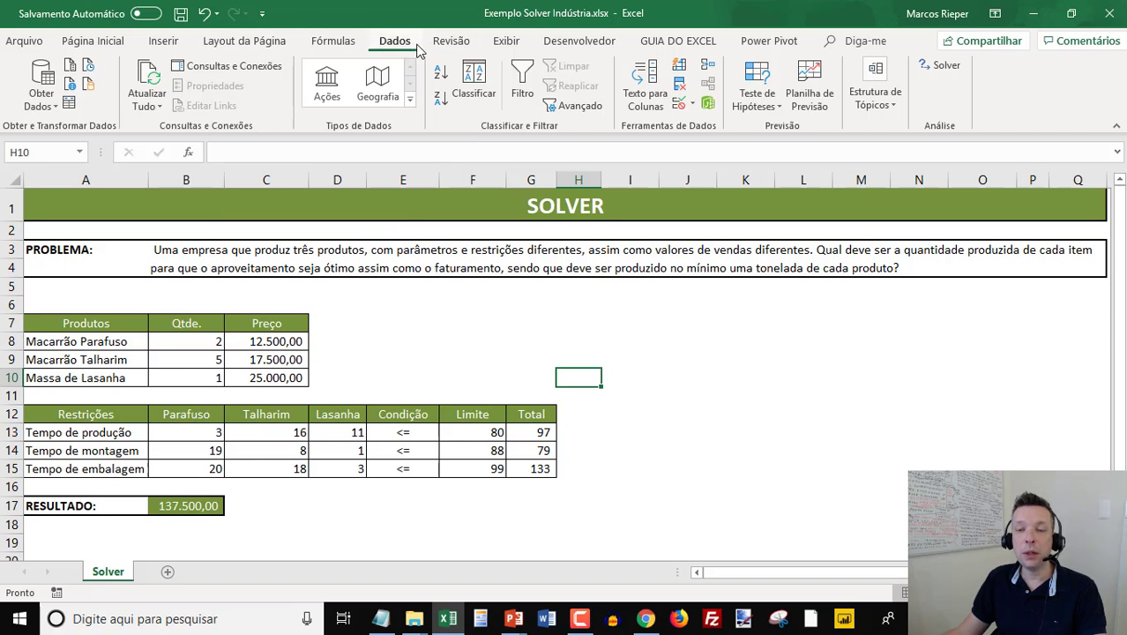
# Review the existing Solver objective, variable cells and constraints alongside the worksheet tables without solving.
pyautogui.click(942, 66)
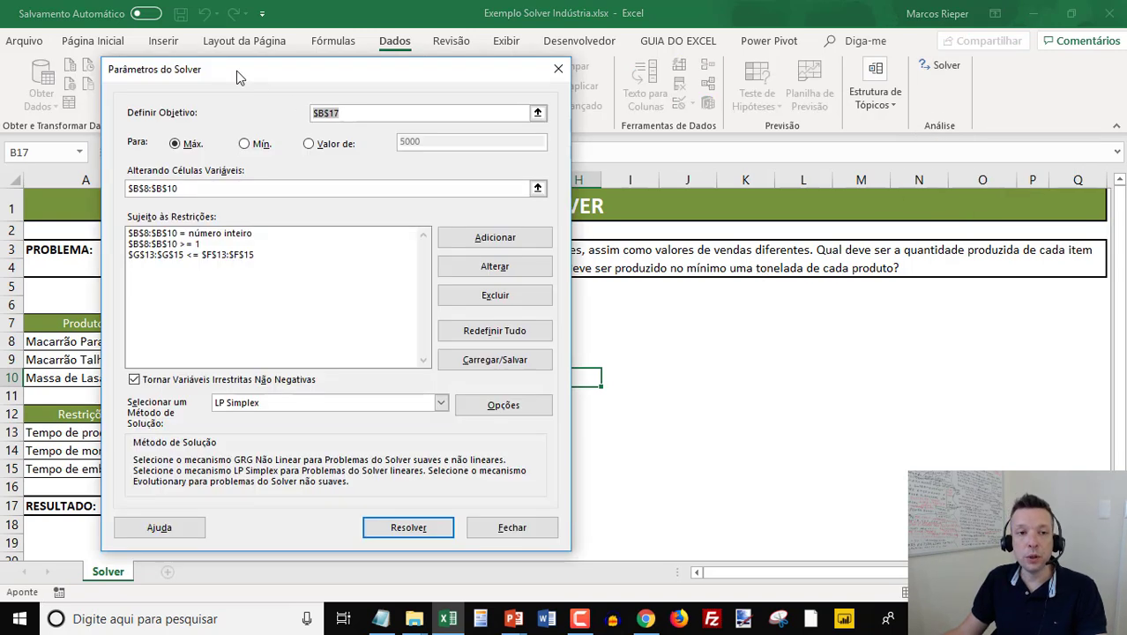
pyautogui.moveTo(236, 70); pyautogui.dragTo(734, 63)
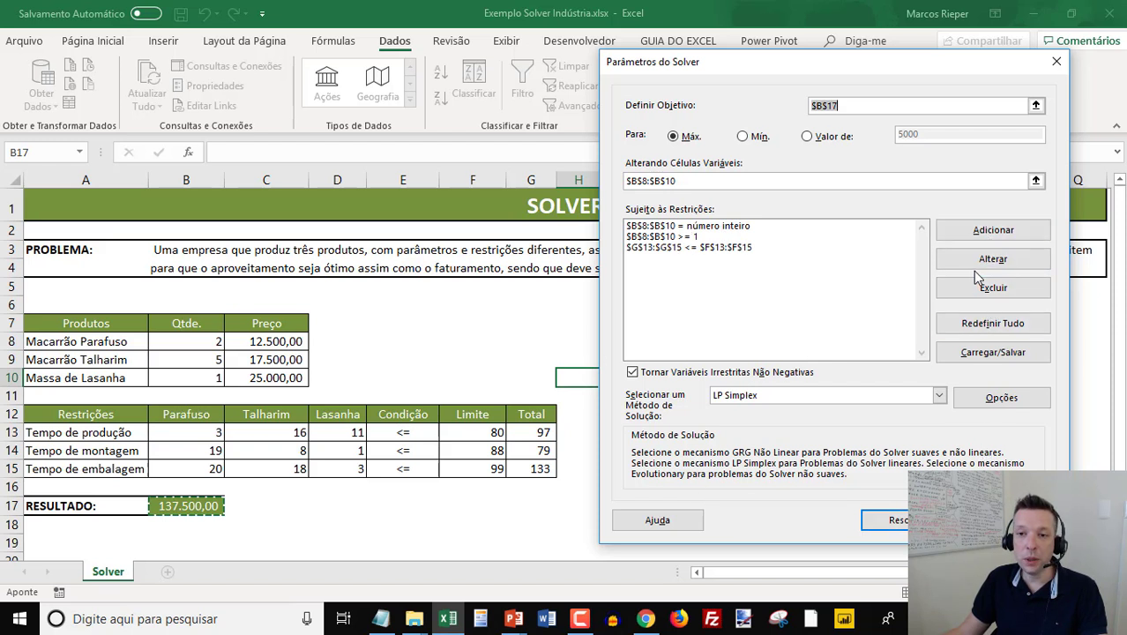
pyautogui.press('Escape')
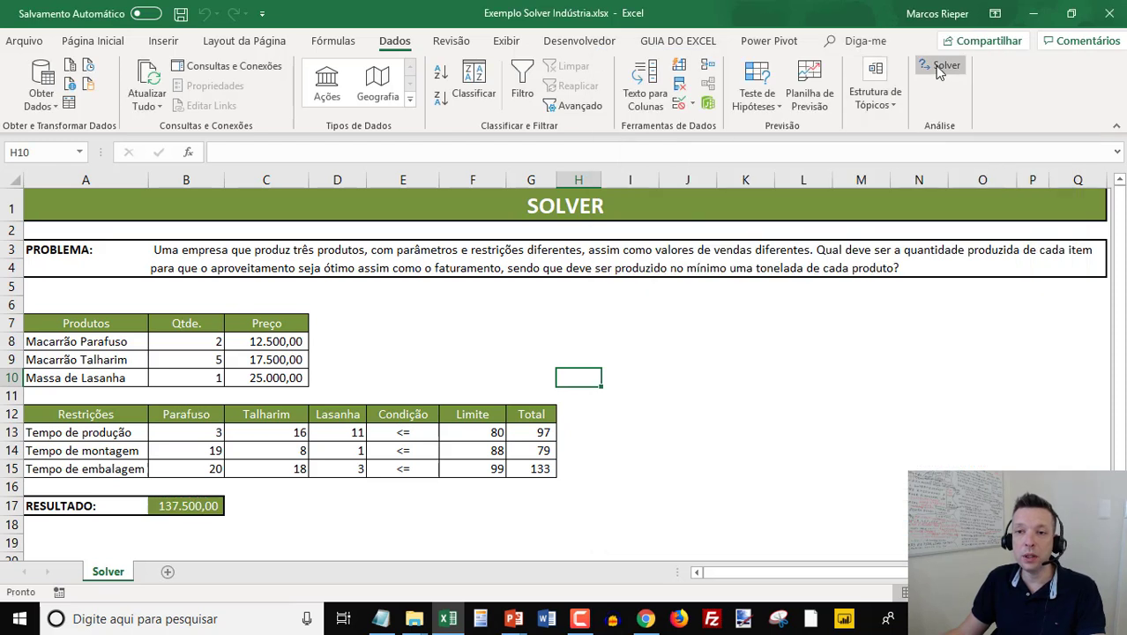
# Reset all Solver options and cell selections, and close the Solver parameters.
pyautogui.click(940, 67)
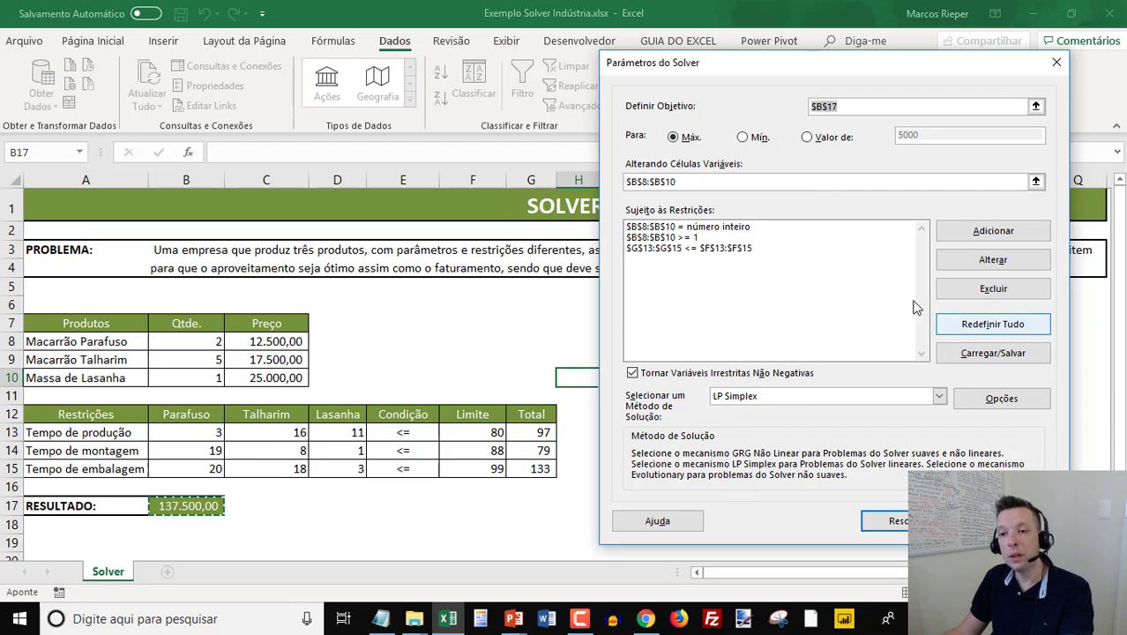
pyautogui.click(1007, 328)
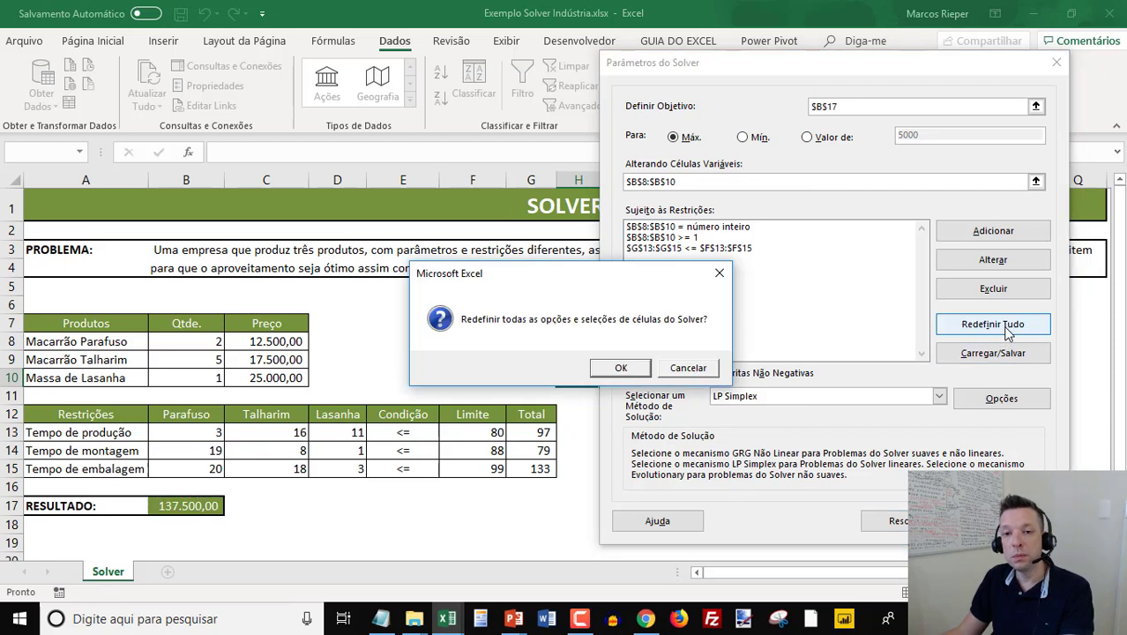
pyautogui.click(620, 368)
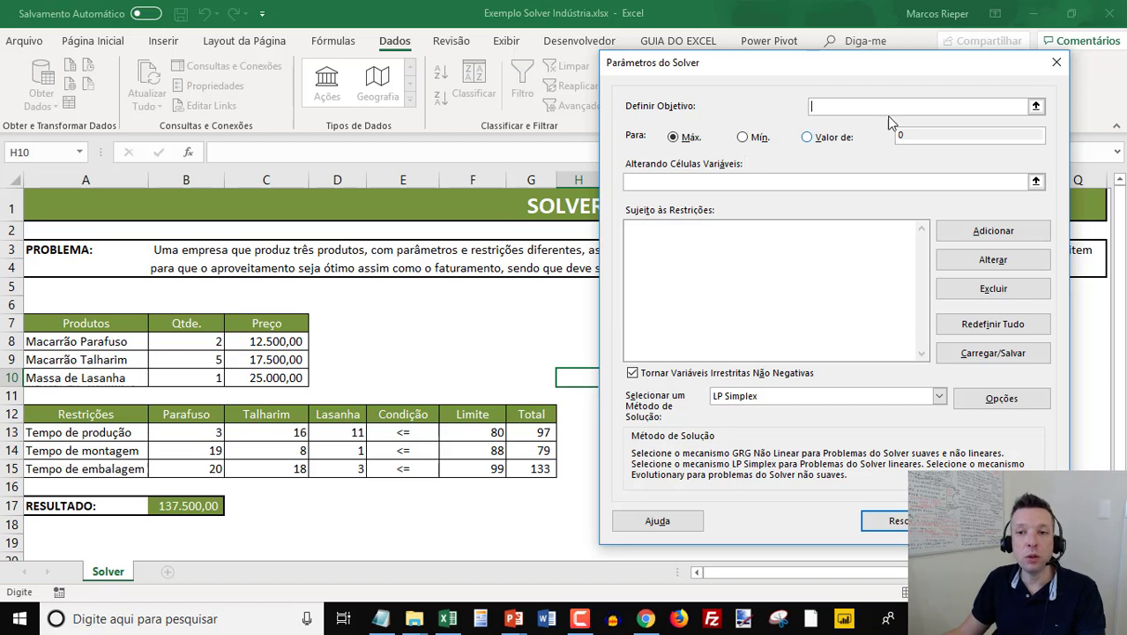
pyautogui.click(1056, 62)
# Set Solver to maximize the RESULTADO cell B17 by changing the quantity cells B8:B10.
pyautogui.click(938, 68)
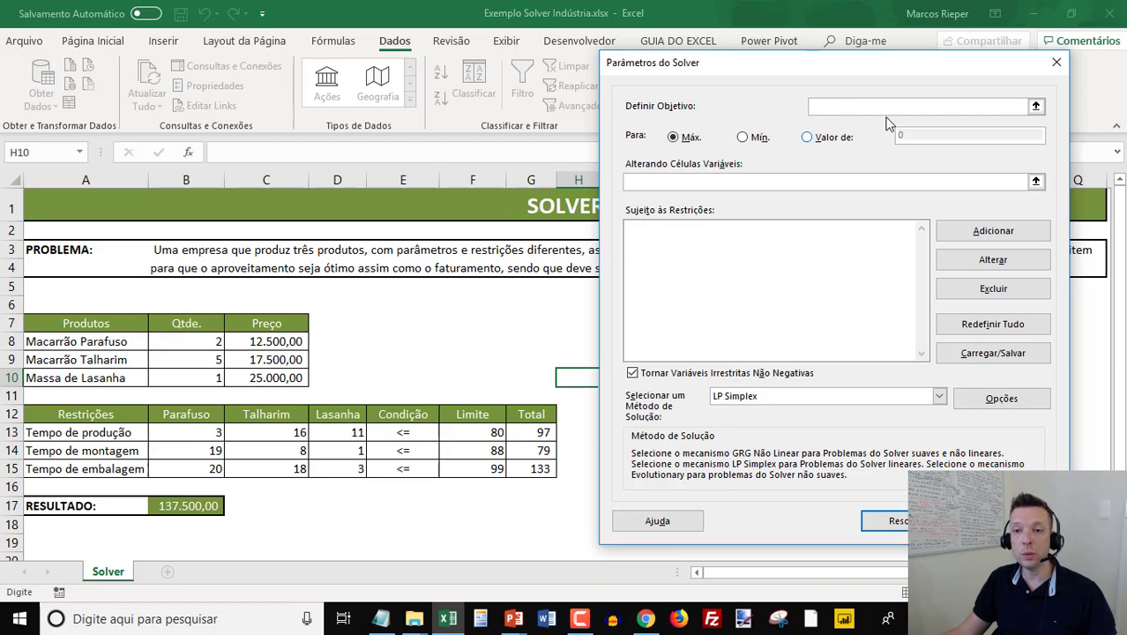
pyautogui.click(184, 507)
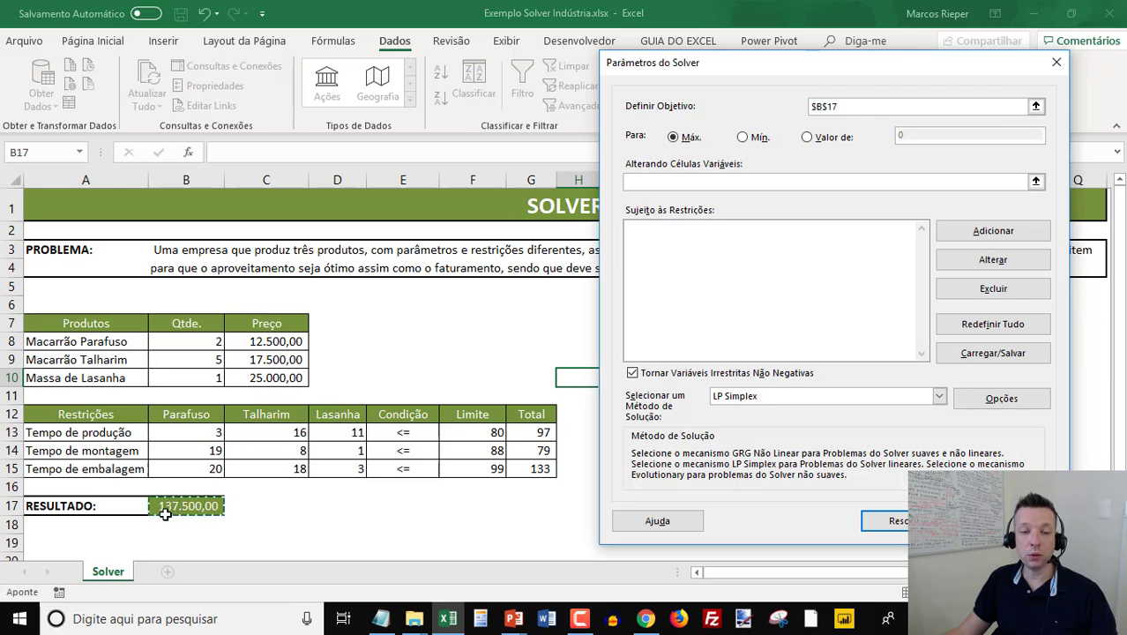
pyautogui.click(673, 138)
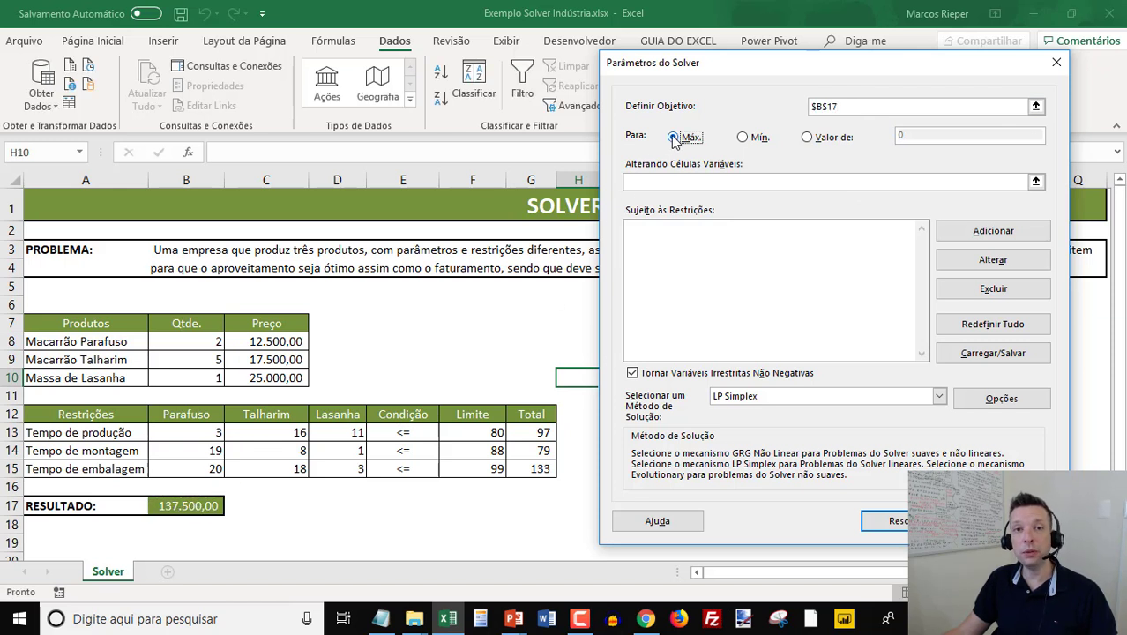
pyautogui.click(663, 181)
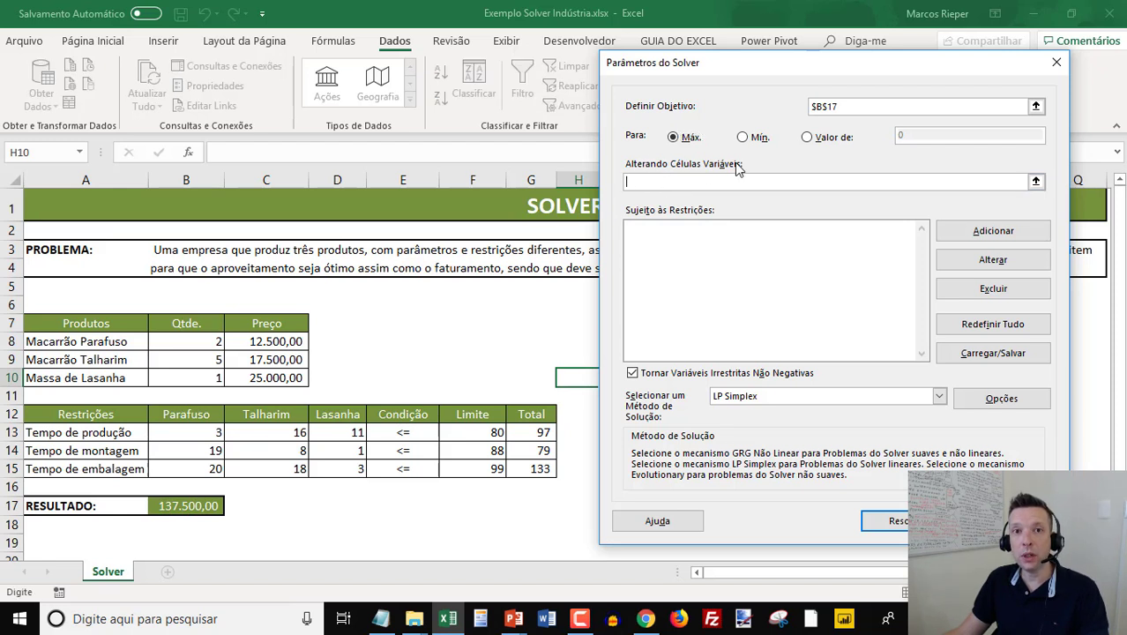
pyautogui.moveTo(199, 342); pyautogui.dragTo(194, 380)
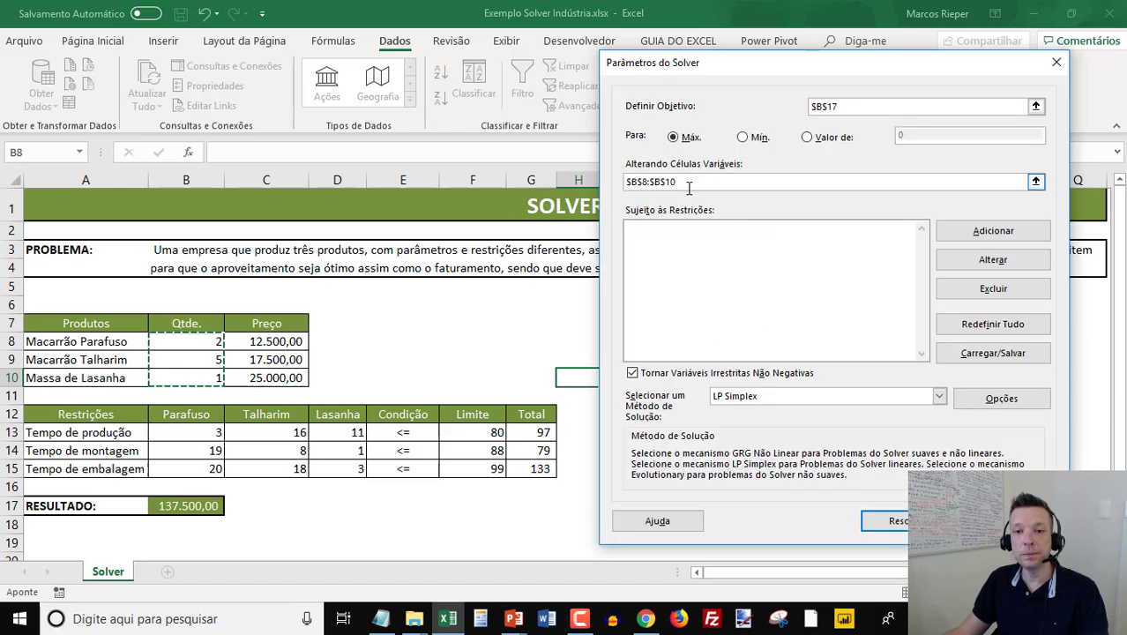
# Add a Solver constraint requiring the time totals G13:G15 to be <= the limits in F13:F15.
pyautogui.click(808, 279)
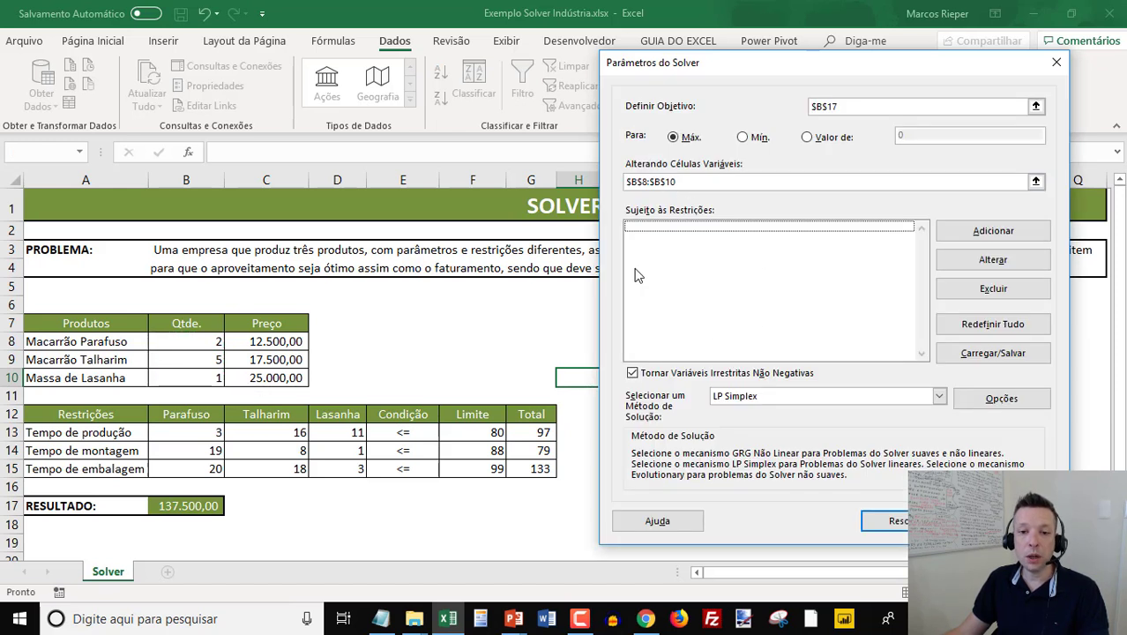
pyautogui.click(994, 232)
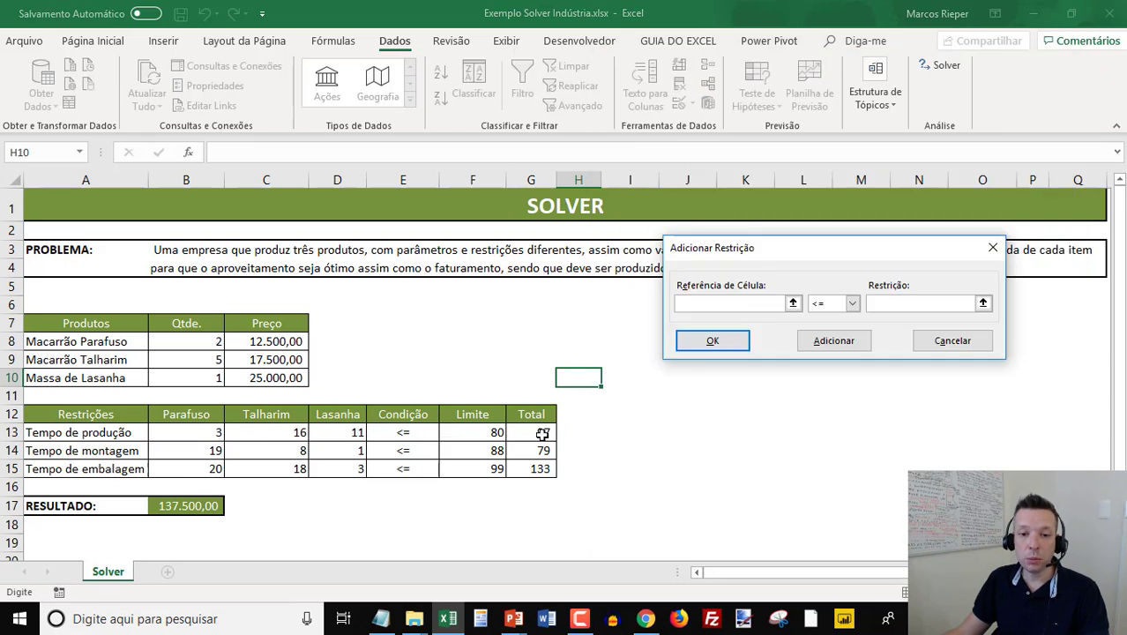
pyautogui.moveTo(535, 429); pyautogui.dragTo(536, 473)
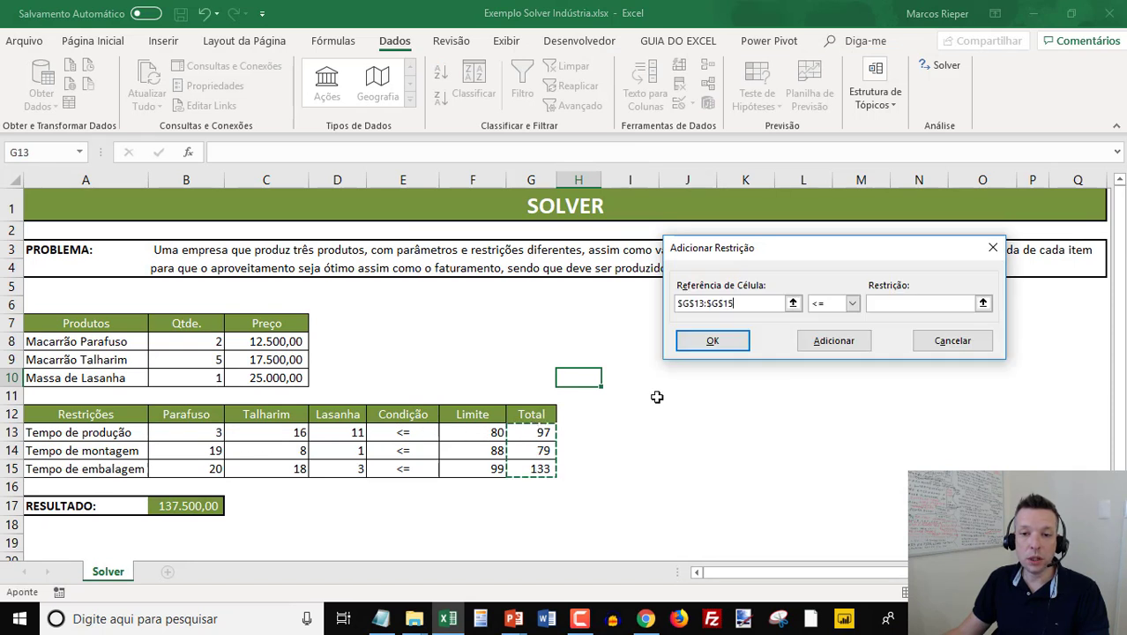
pyautogui.click(870, 309)
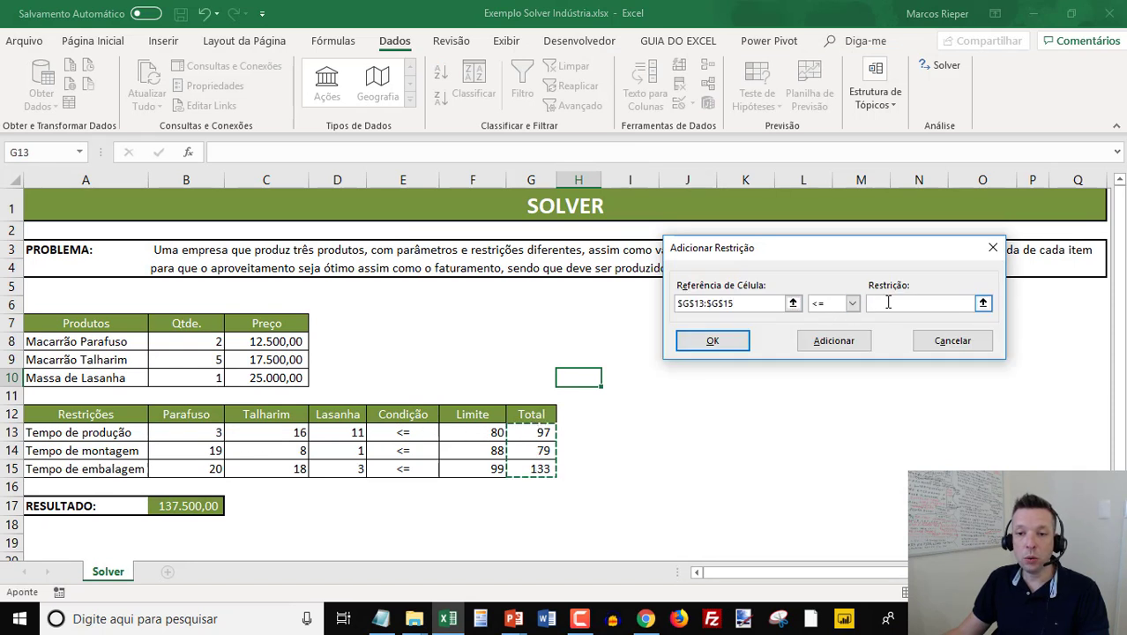
pyautogui.moveTo(468, 430); pyautogui.dragTo(476, 468)
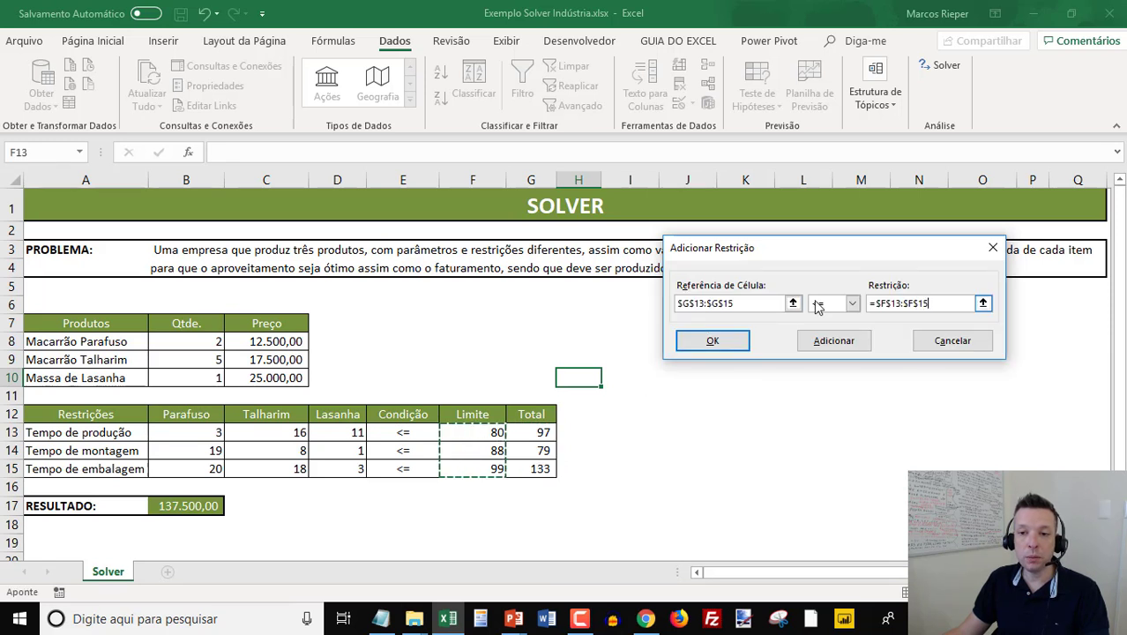
pyautogui.click(835, 344)
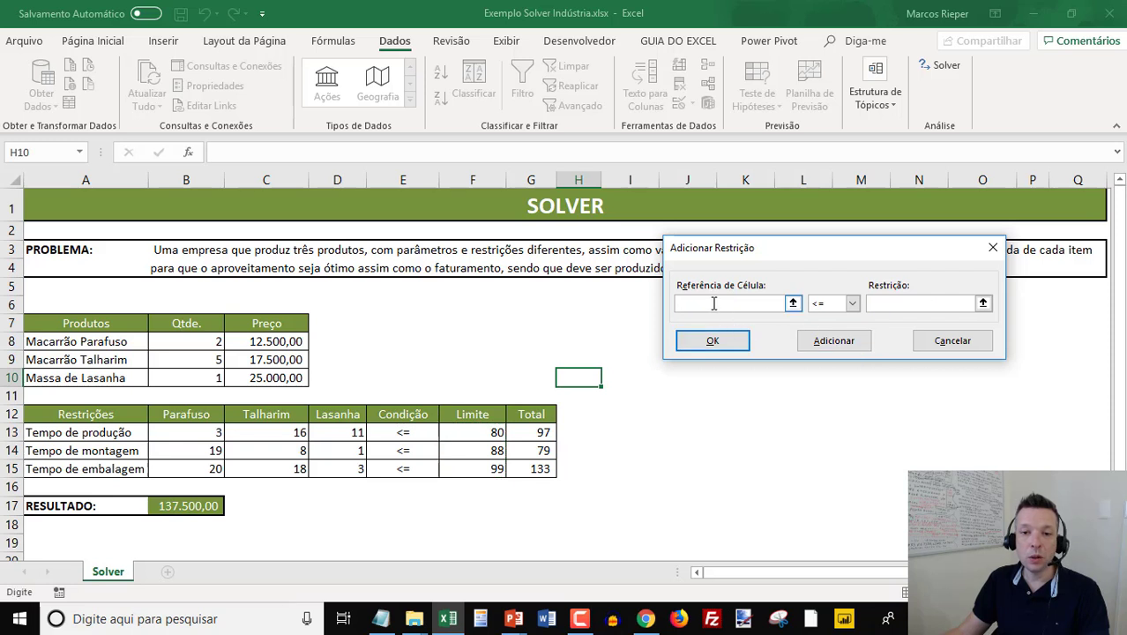
# Add a Solver constraint requiring the product quantities B8:B10 to be integers (int), and return to the Solver parameters.
pyautogui.moveTo(203, 345); pyautogui.dragTo(192, 378)
pyautogui.click(853, 303)
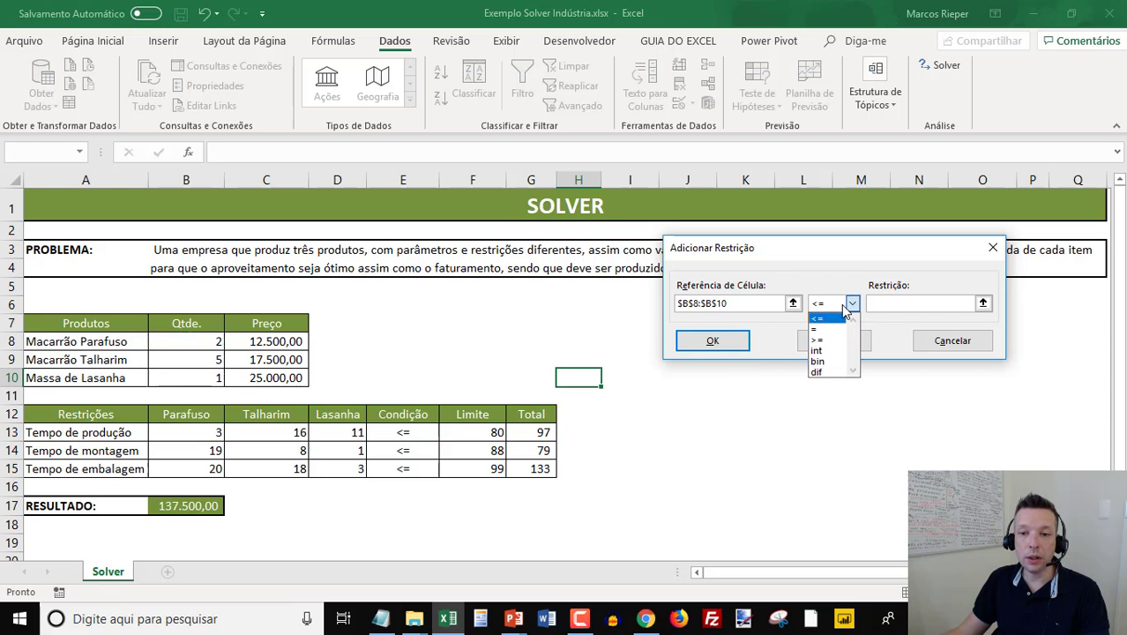
pyautogui.click(836, 351)
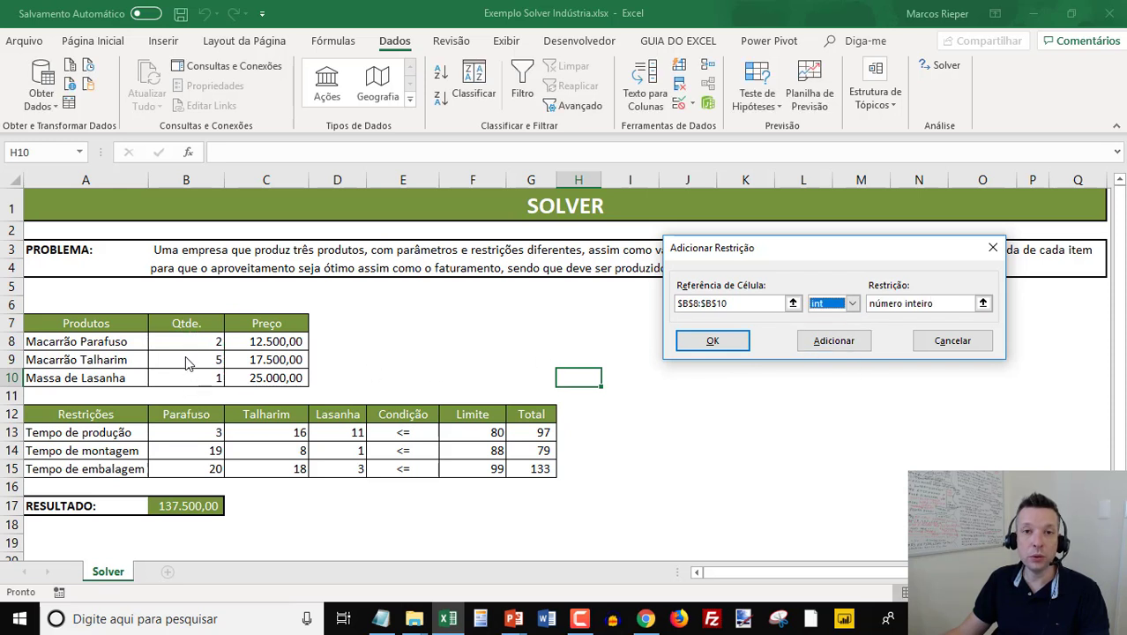
pyautogui.click(843, 341)
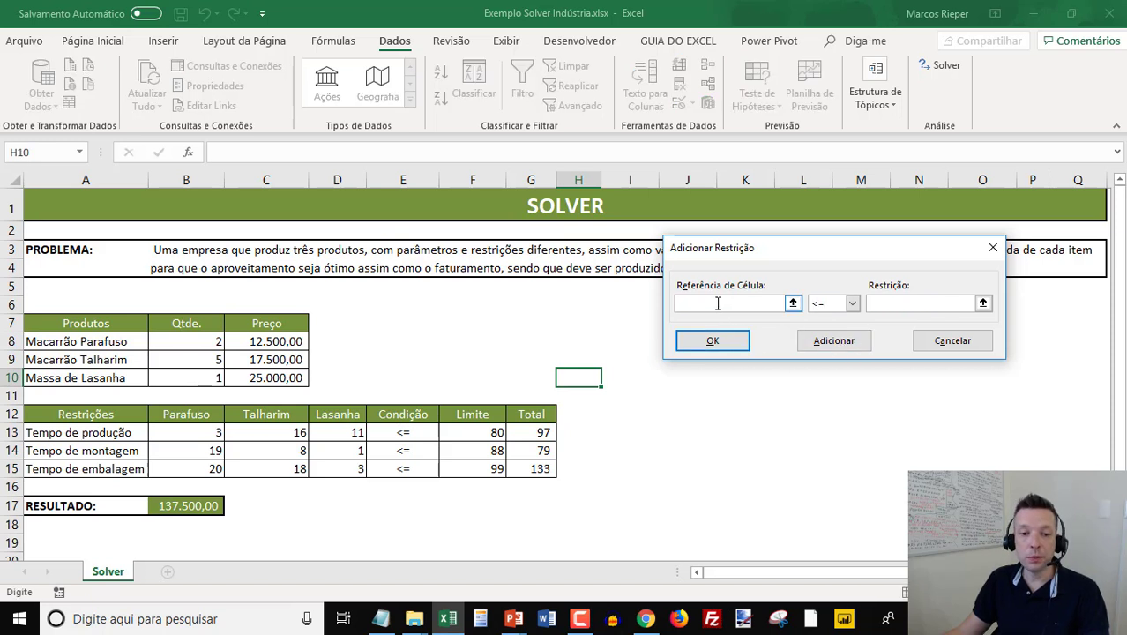
pyautogui.click(970, 341)
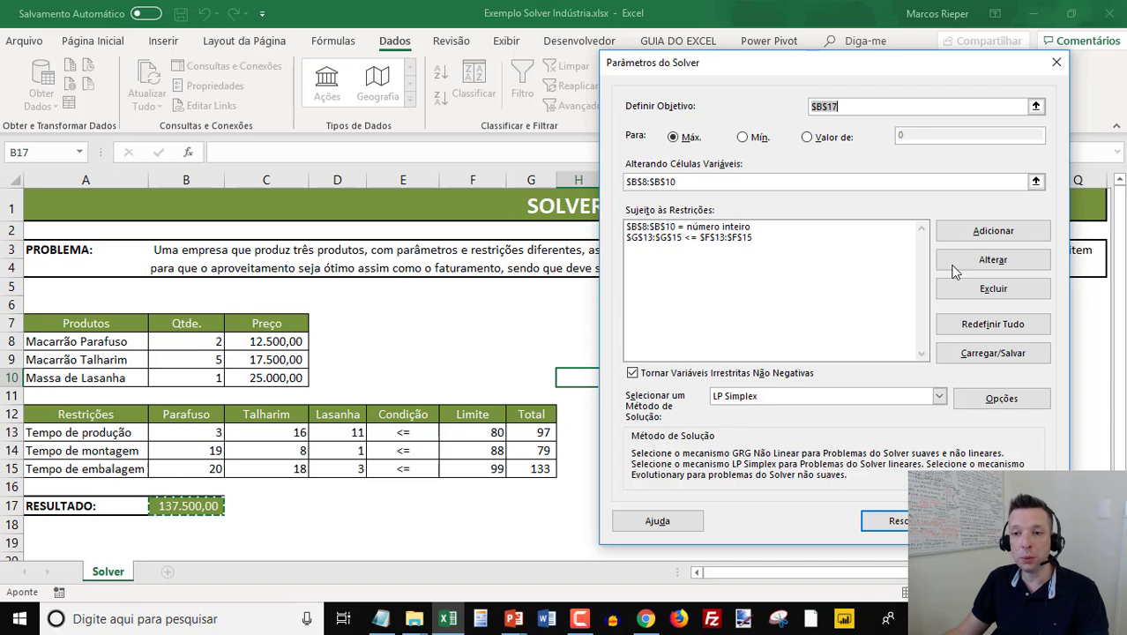
# Add a Solver constraint requiring the product quantities B8:B10 to be >= 1.
pyautogui.click(994, 230)
pyautogui.moveTo(203, 342); pyautogui.dragTo(200, 380)
pyautogui.click(849, 305)
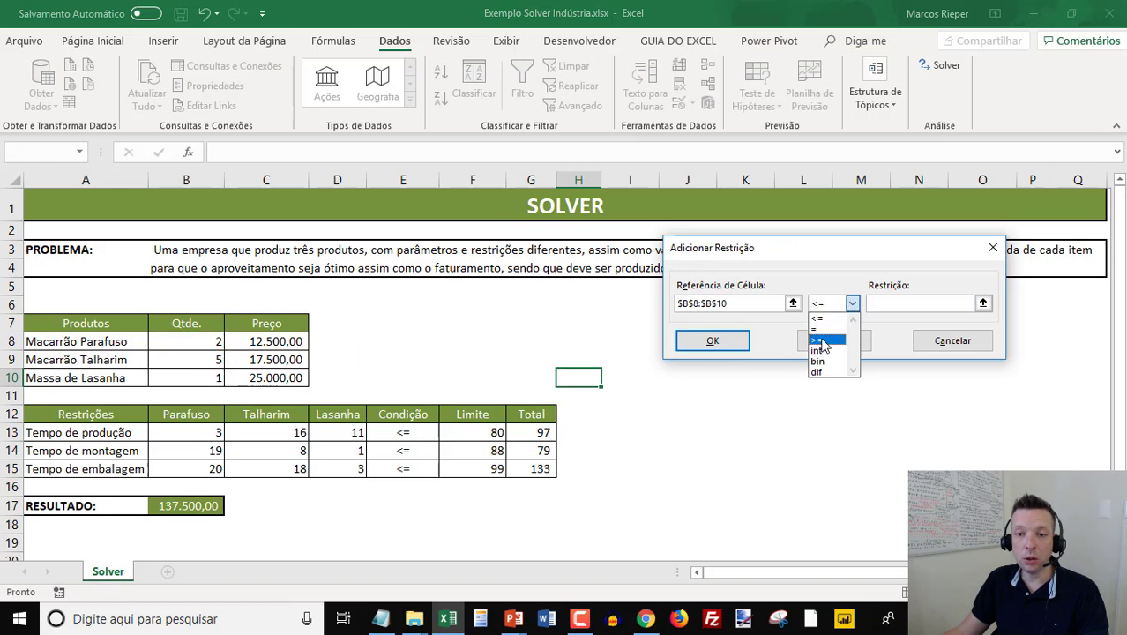
pyautogui.click(818, 339)
pyautogui.click(926, 300)
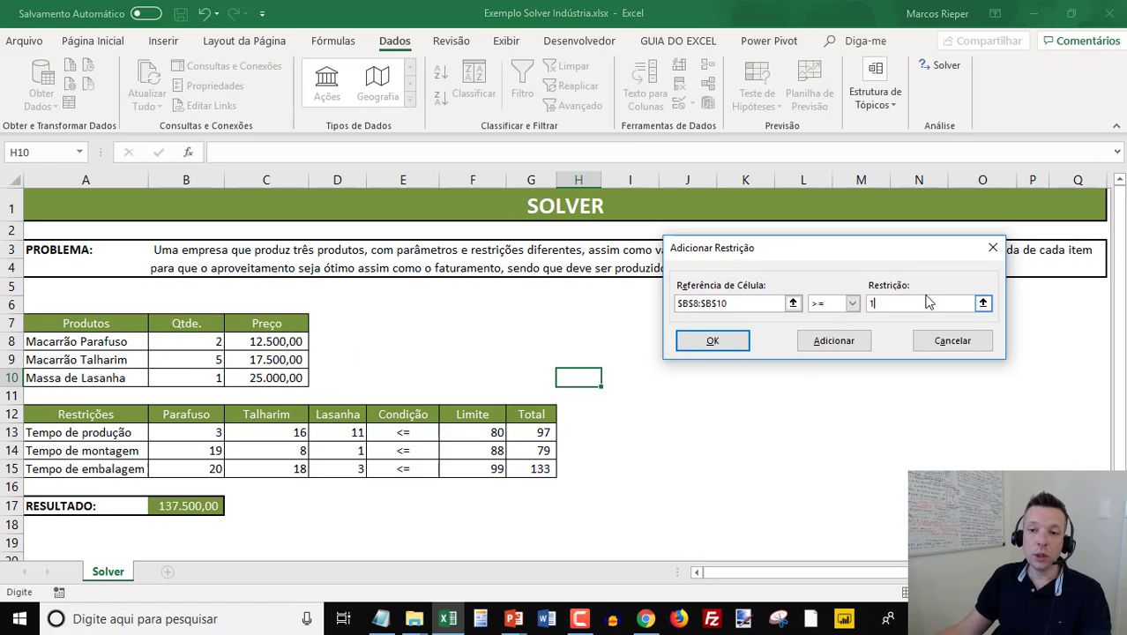
pyautogui.click(711, 343)
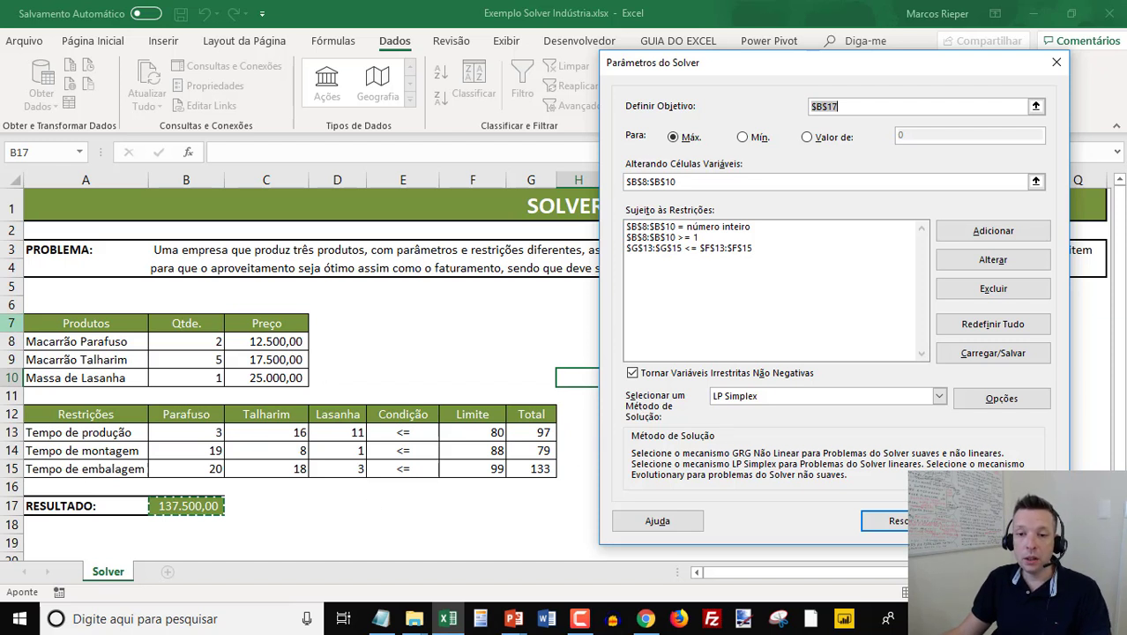
# Solve the model with the LP Simplex method and keep the Solver solution.
pyautogui.click(756, 398)
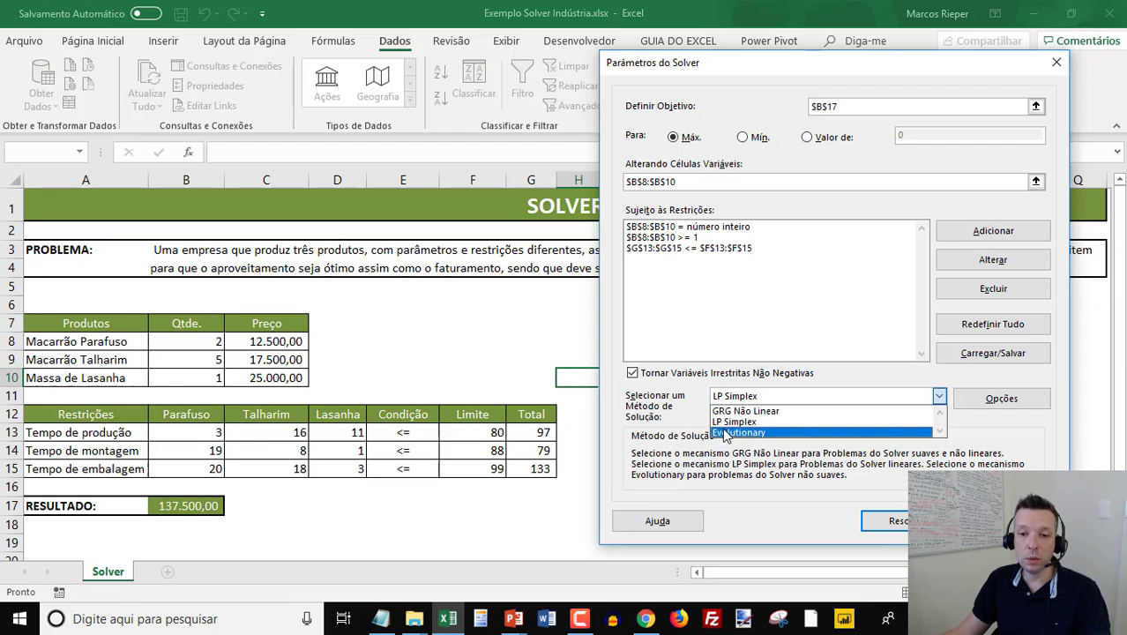
pyautogui.click(655, 409)
pyautogui.click(767, 399)
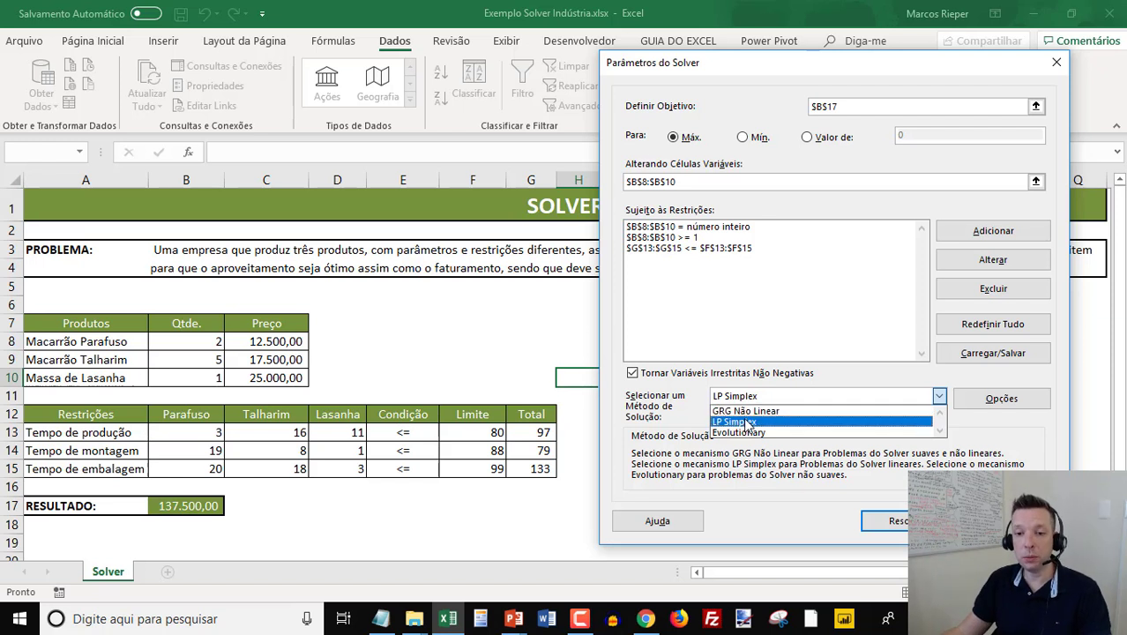
pyautogui.click(748, 422)
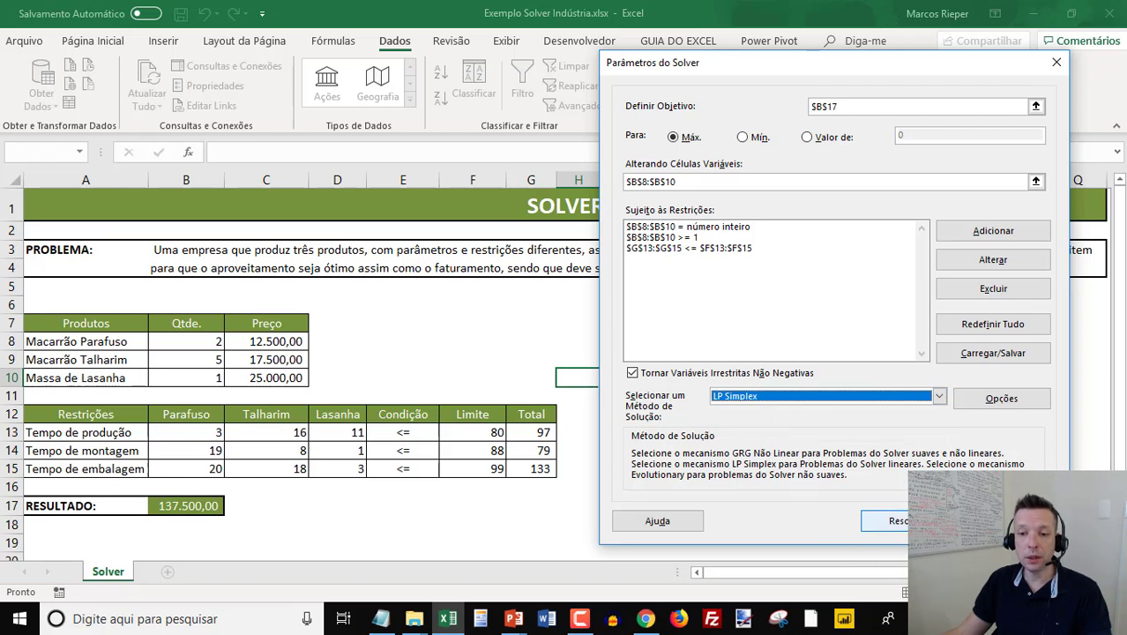
pyautogui.click(892, 521)
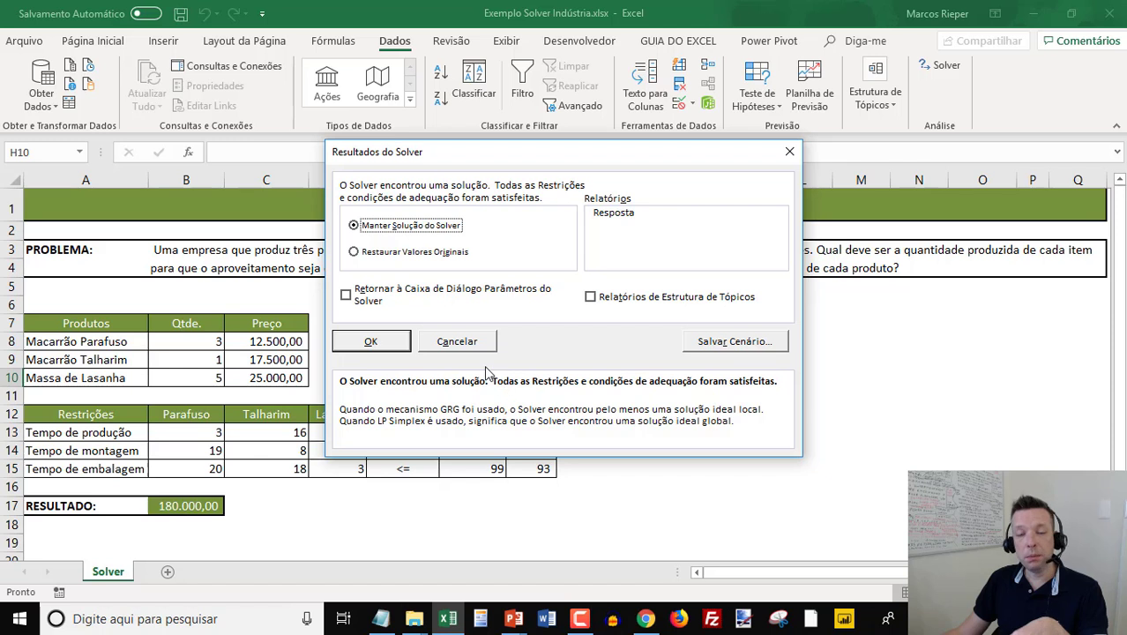
pyautogui.click(373, 343)
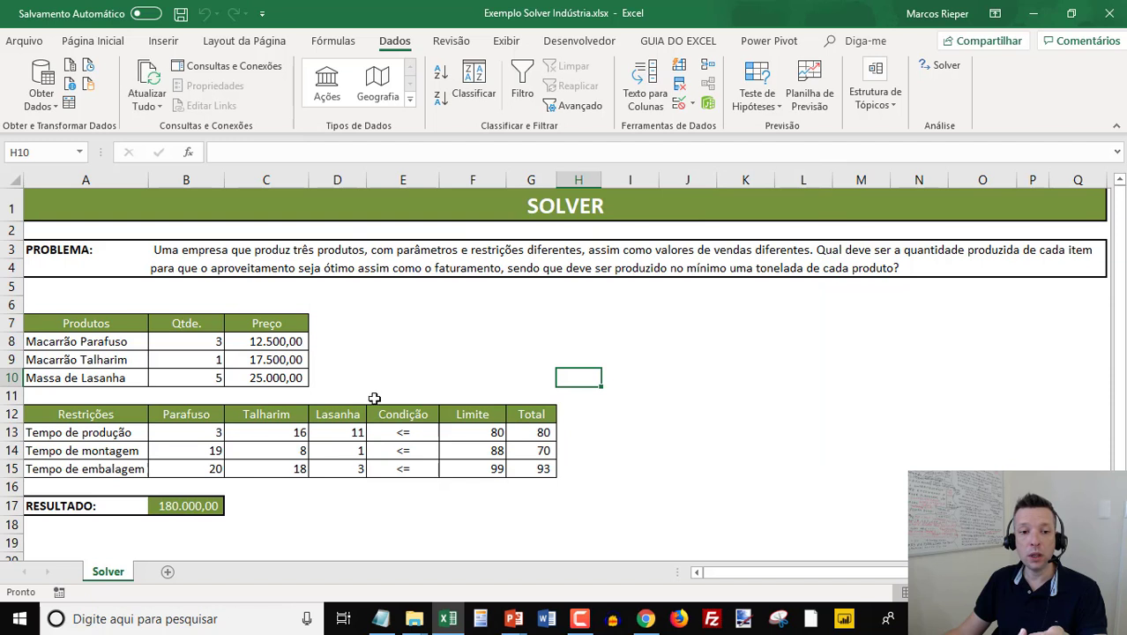
# Review the RESULTADO cell, the solved quantities, and the production time coefficients and limit in row 13.
pyautogui.click(183, 504)
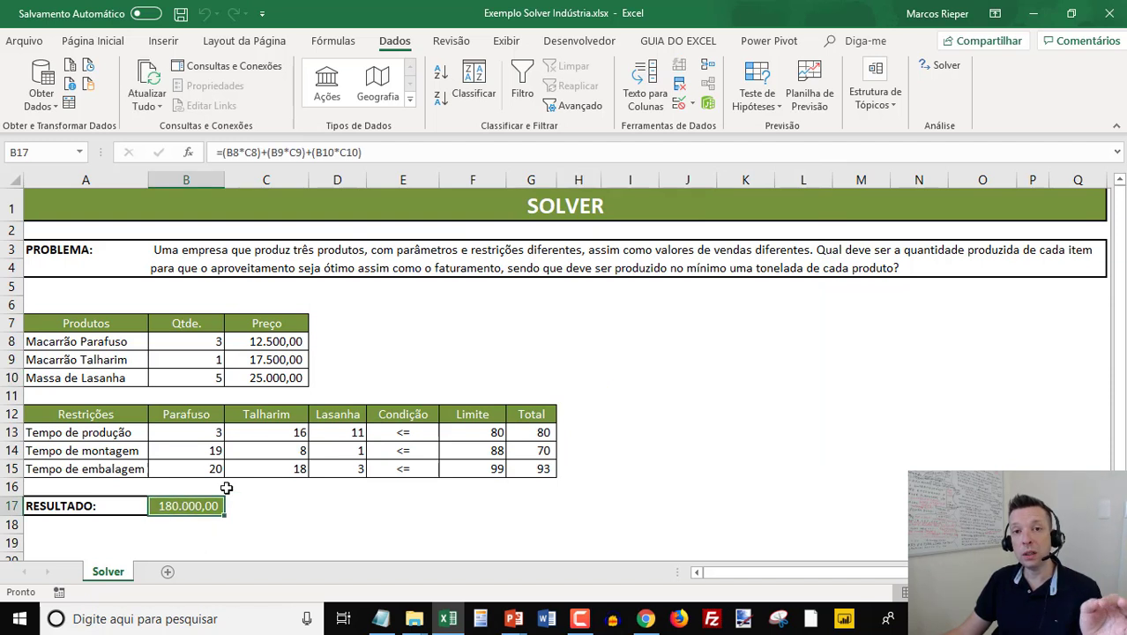
pyautogui.click(205, 341)
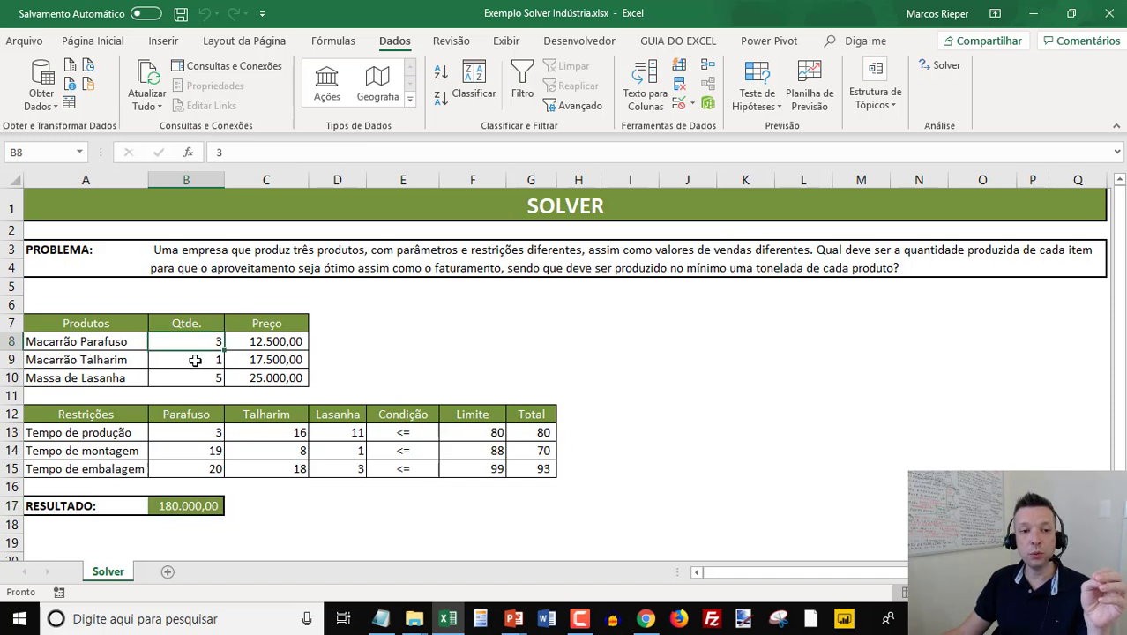
pyautogui.click(195, 361)
pyautogui.click(208, 381)
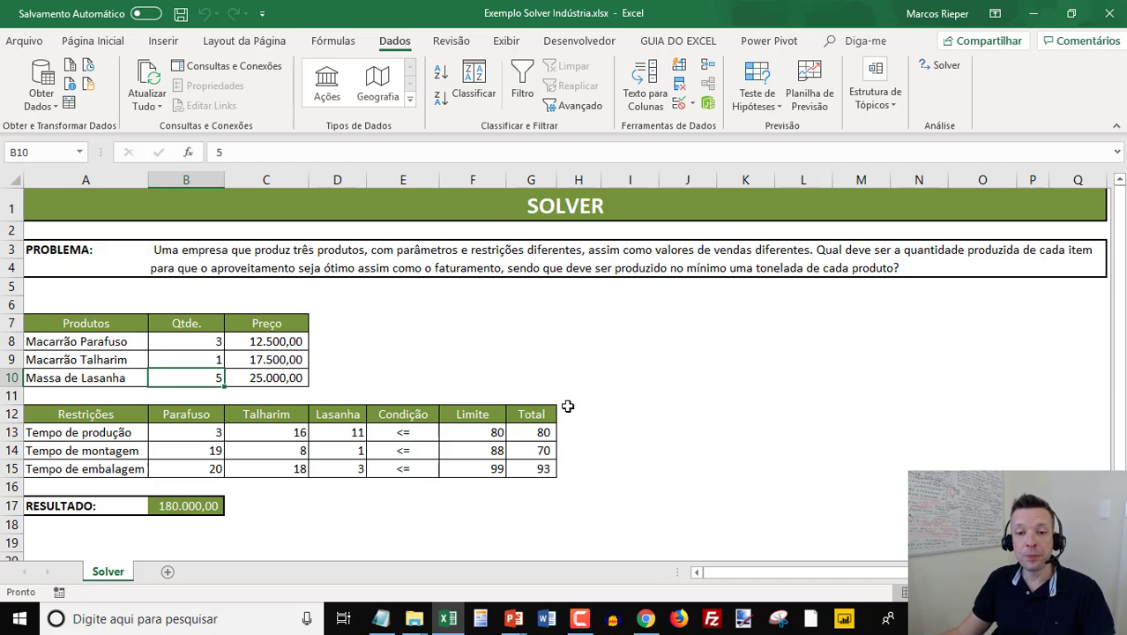
pyautogui.click(481, 434)
pyautogui.moveTo(481, 434); pyautogui.dragTo(442, 432)
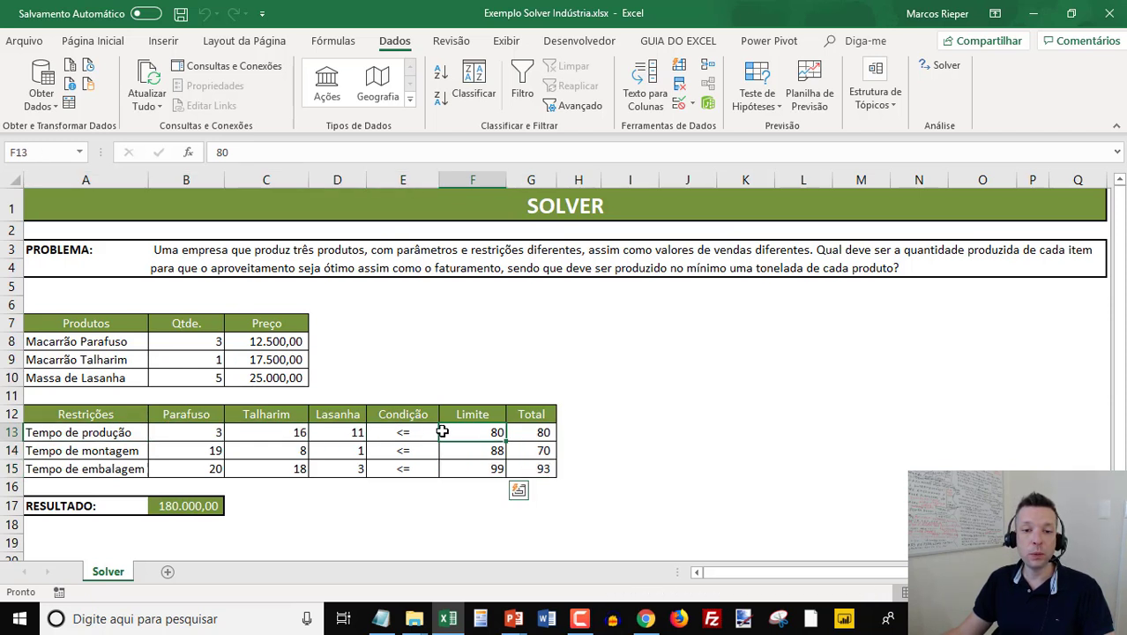
pyautogui.click(267, 433)
pyautogui.moveTo(166, 433); pyautogui.dragTo(357, 433)
pyautogui.click(459, 432)
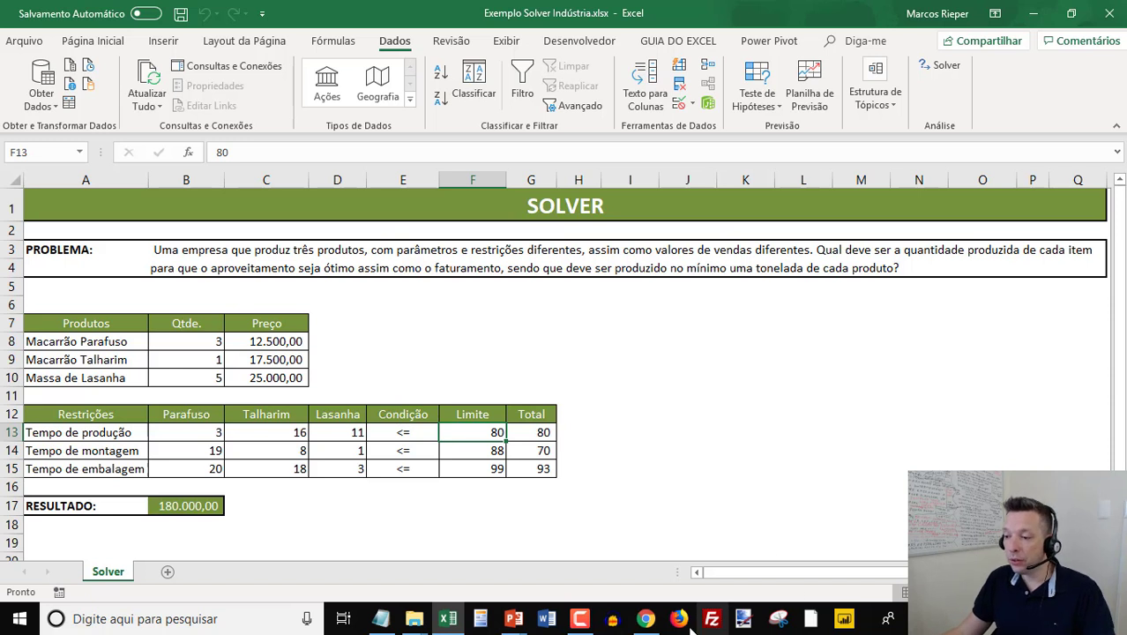
# Switch to the PowerPoint slide show and open the workbook Exemplo Solver Otimização.xlsx linked from the Otimização slide.
pyautogui.moveTo(513, 621)
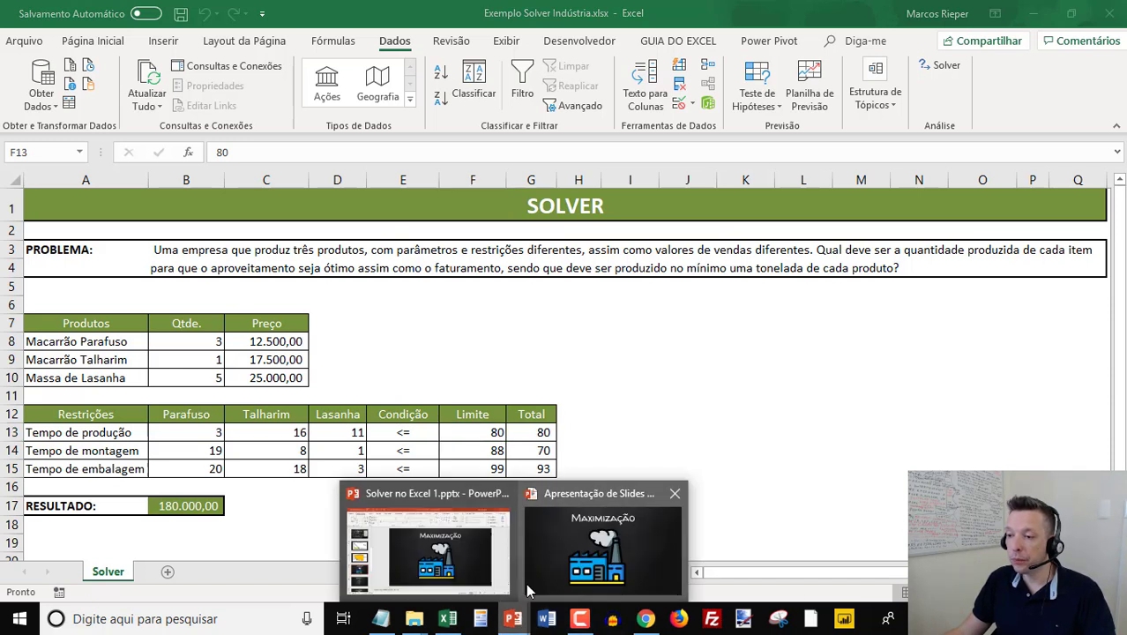
pyautogui.click(590, 561)
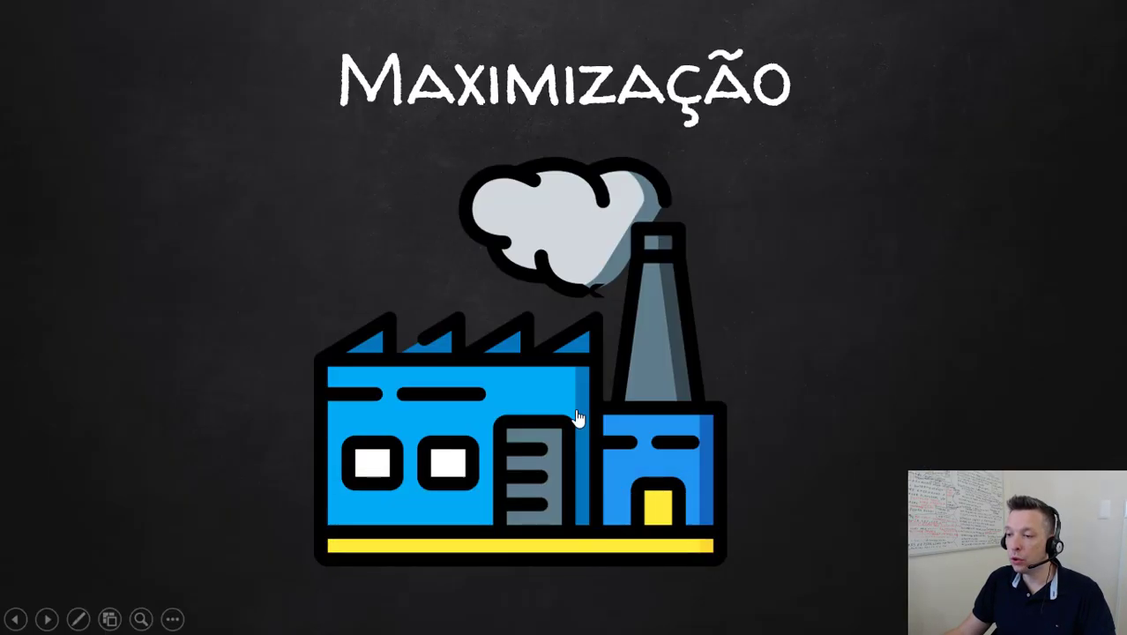
pyautogui.click(155, 271)
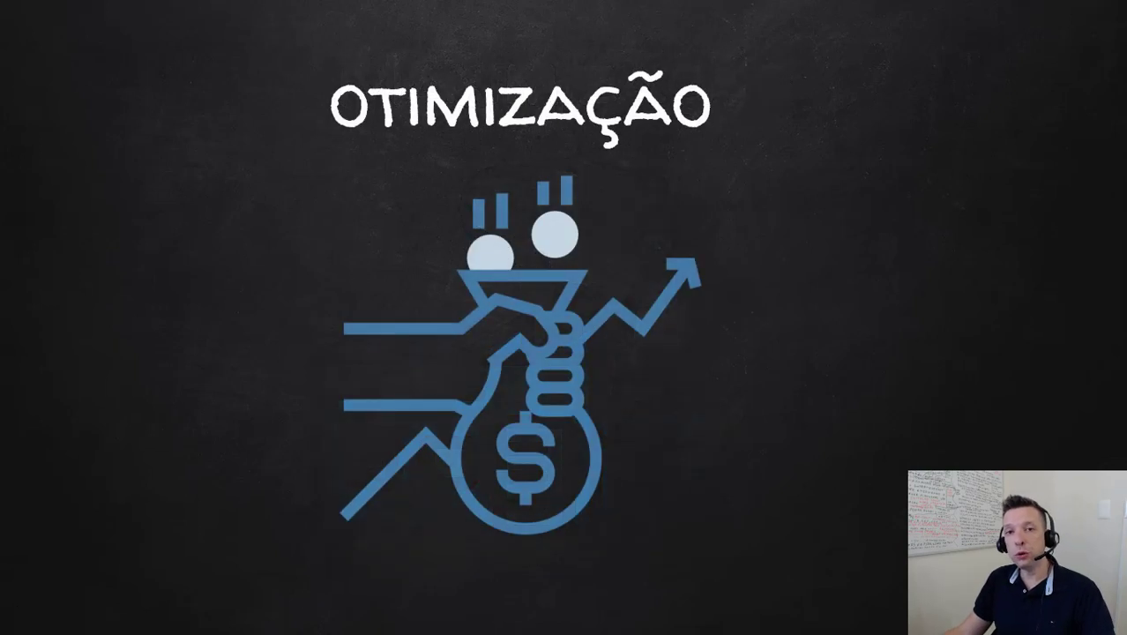
pyautogui.click(537, 344)
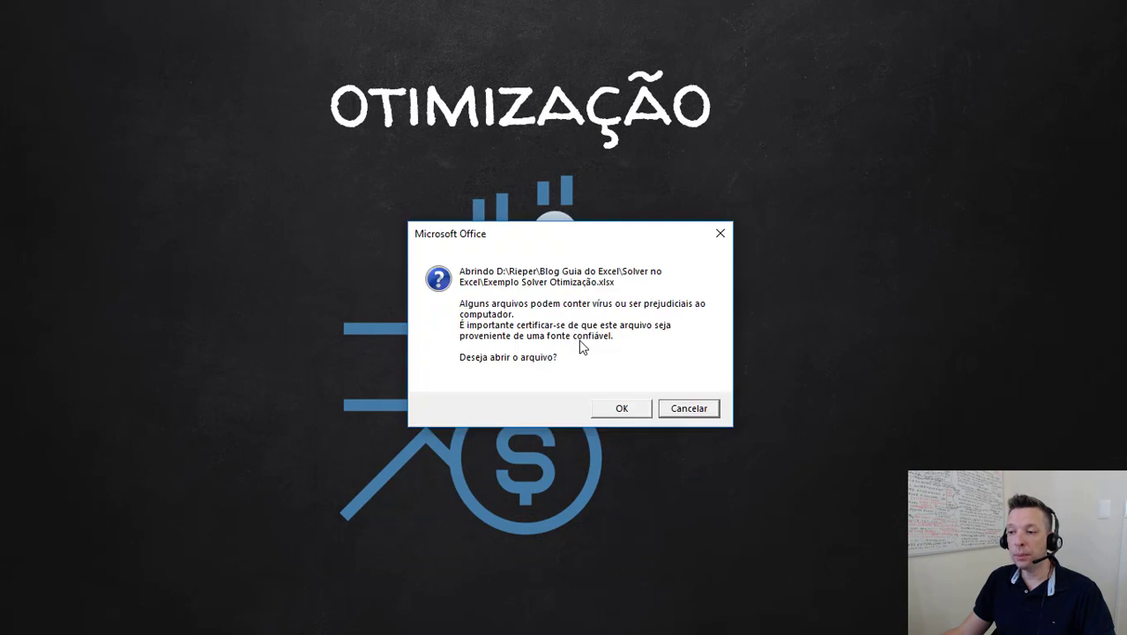
pyautogui.click(620, 406)
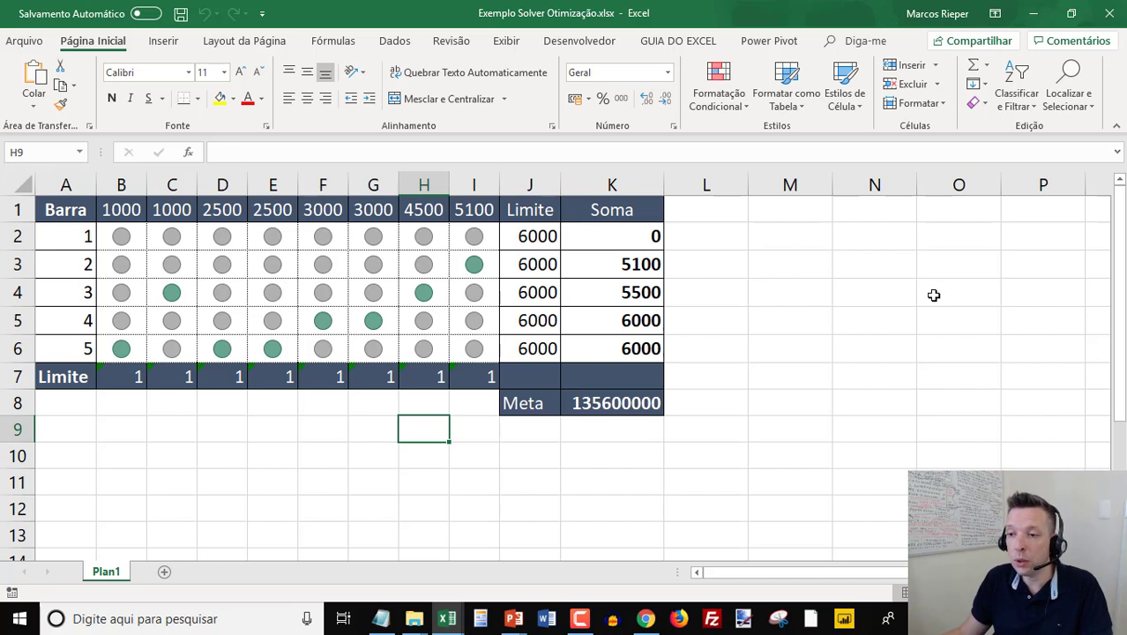
# Review the bar numbers 1 to 5 listed in A2:A6 under Barra.
pyautogui.click(78, 235)
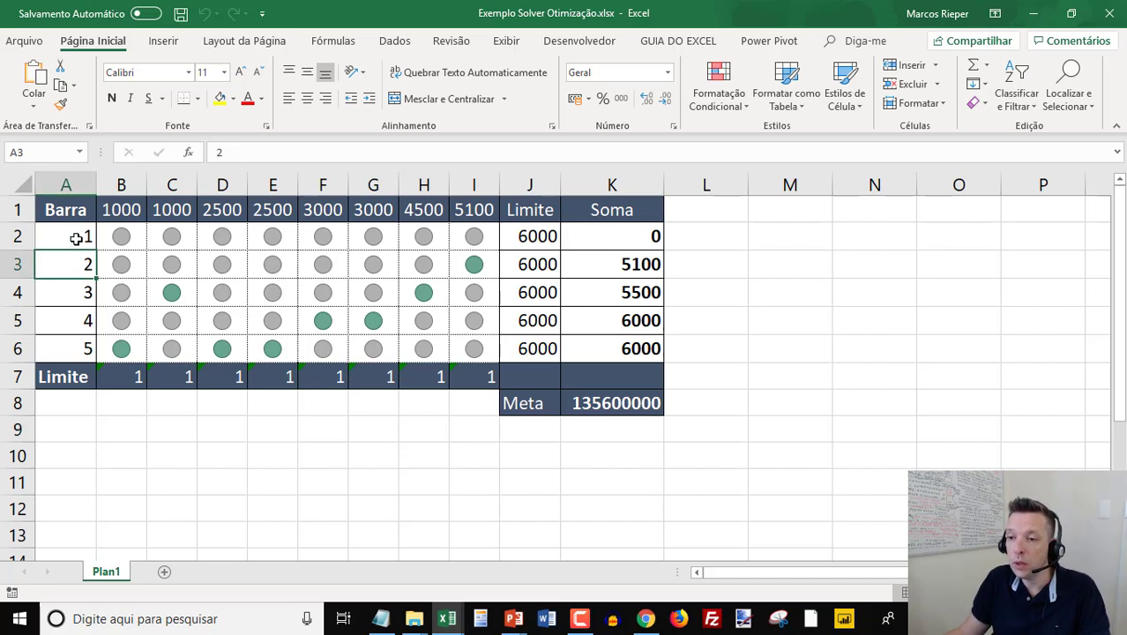
pyautogui.moveTo(78, 271); pyautogui.dragTo(75, 349)
pyautogui.click(63, 235)
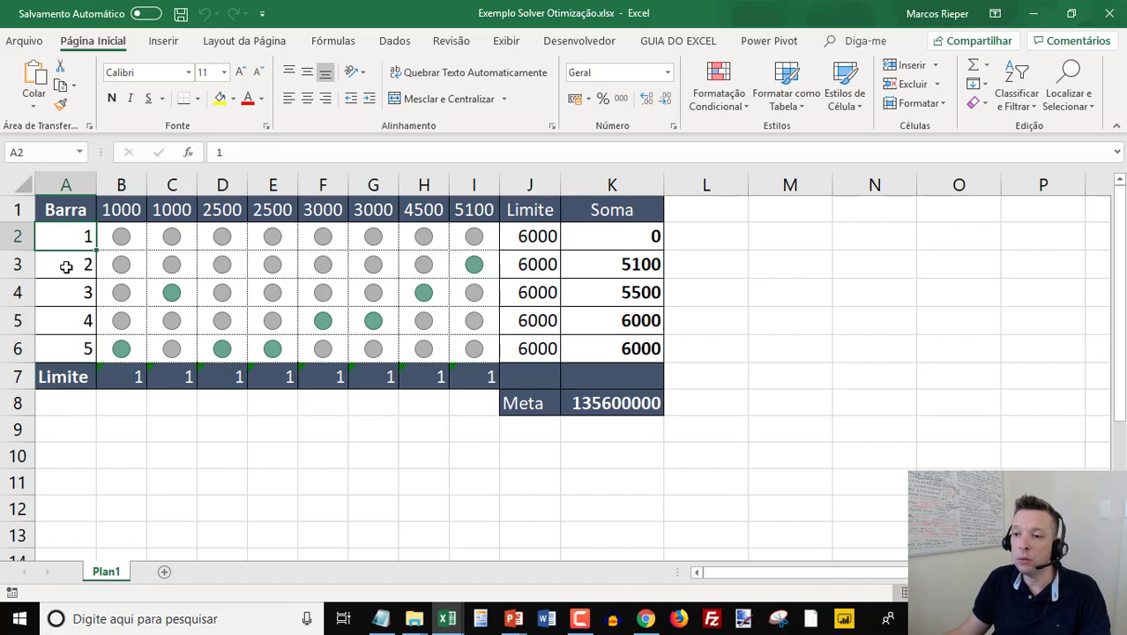
pyautogui.click(63, 265)
pyautogui.click(63, 292)
pyautogui.click(66, 325)
pyautogui.click(65, 347)
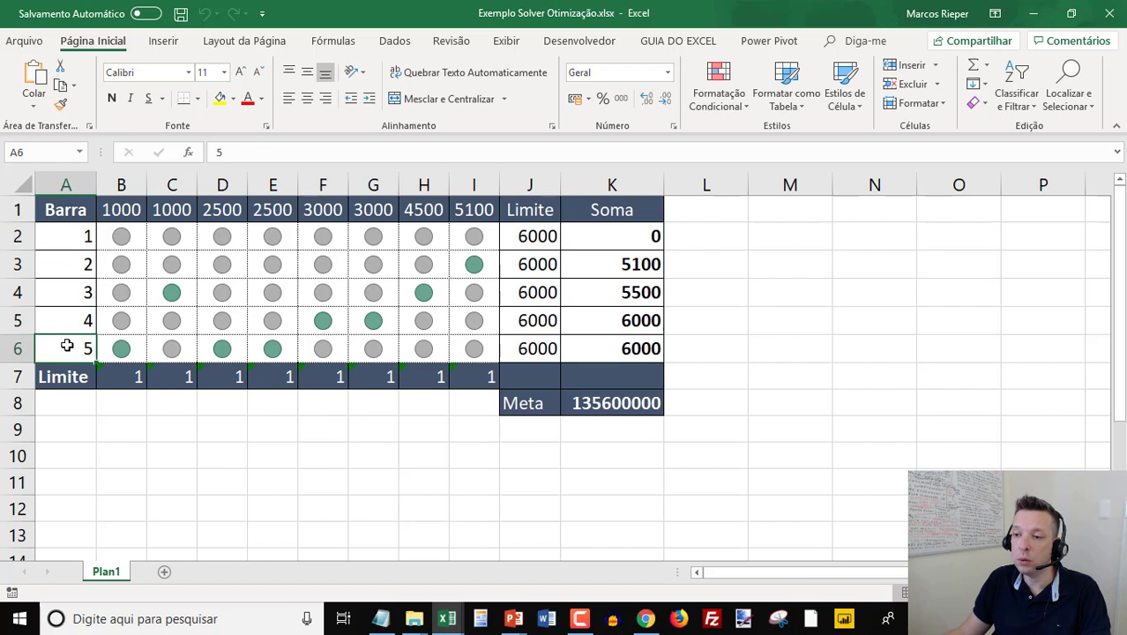
# Examine the piece lengths in the header cells B1:I1 and the assignment column beneath the first one.
pyautogui.moveTo(125, 209); pyautogui.dragTo(121, 348)
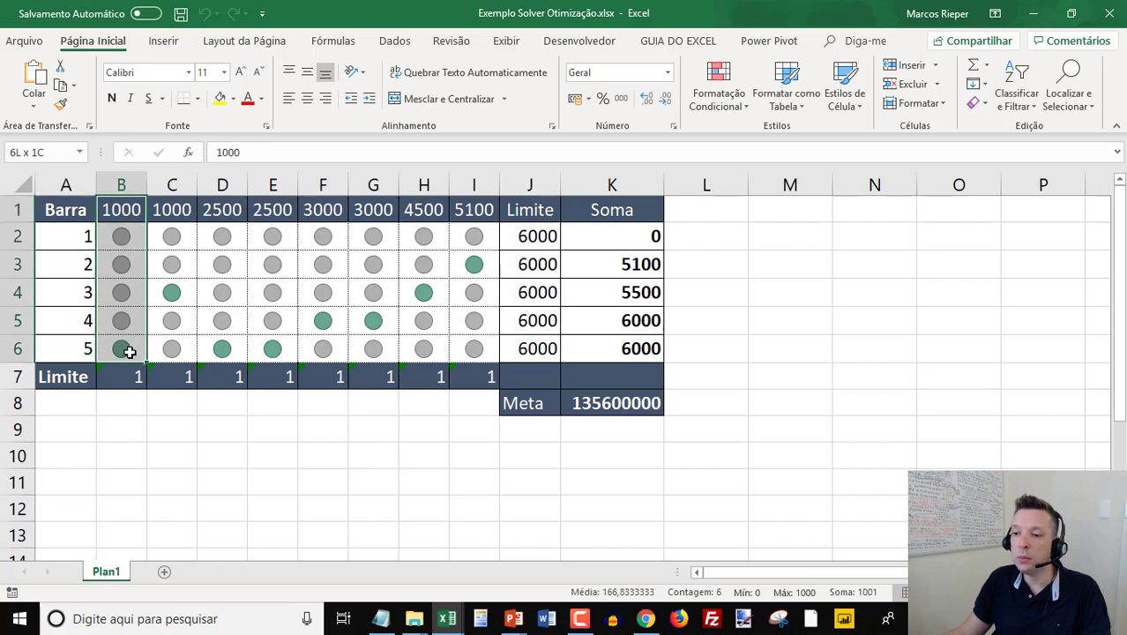
pyautogui.click(185, 209)
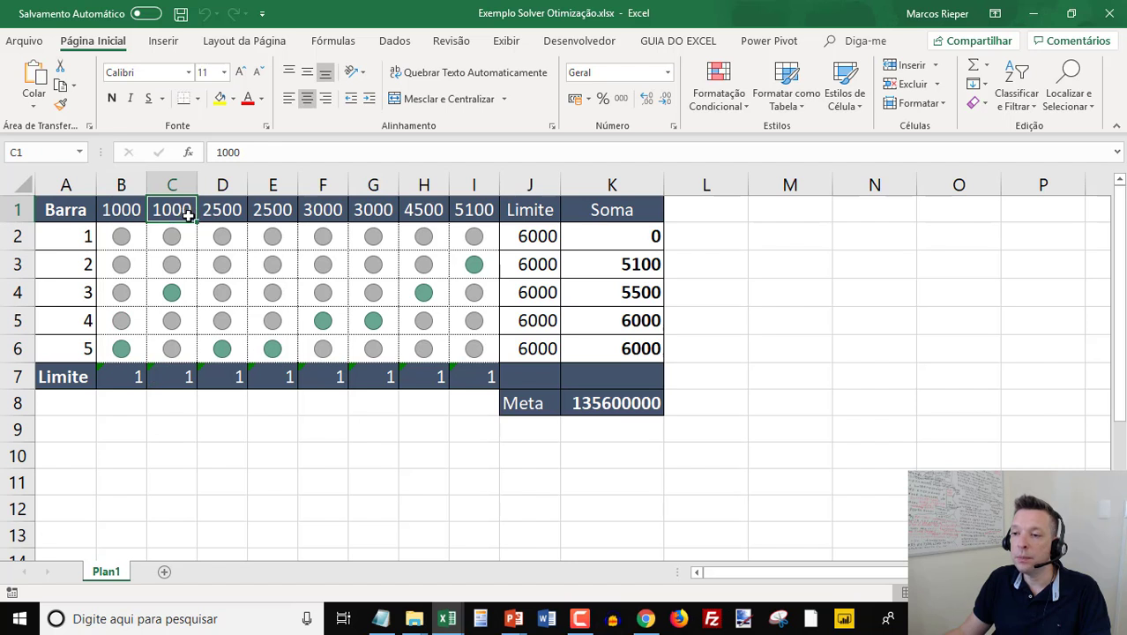
pyautogui.click(223, 209)
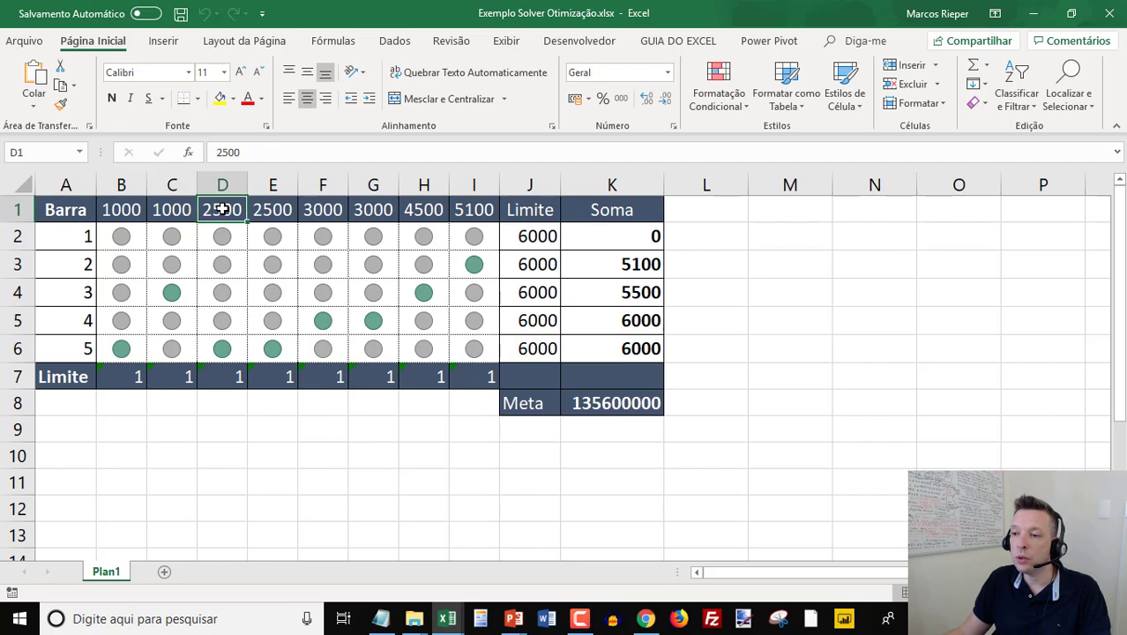
pyautogui.click(269, 210)
pyautogui.click(339, 209)
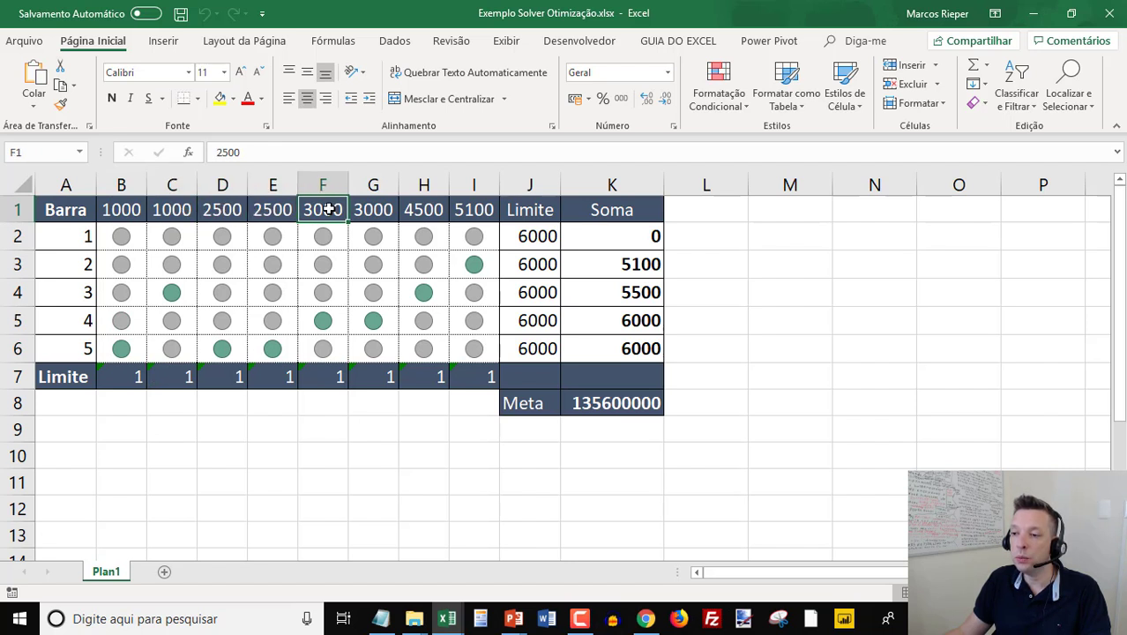
pyautogui.click(375, 209)
pyautogui.click(421, 209)
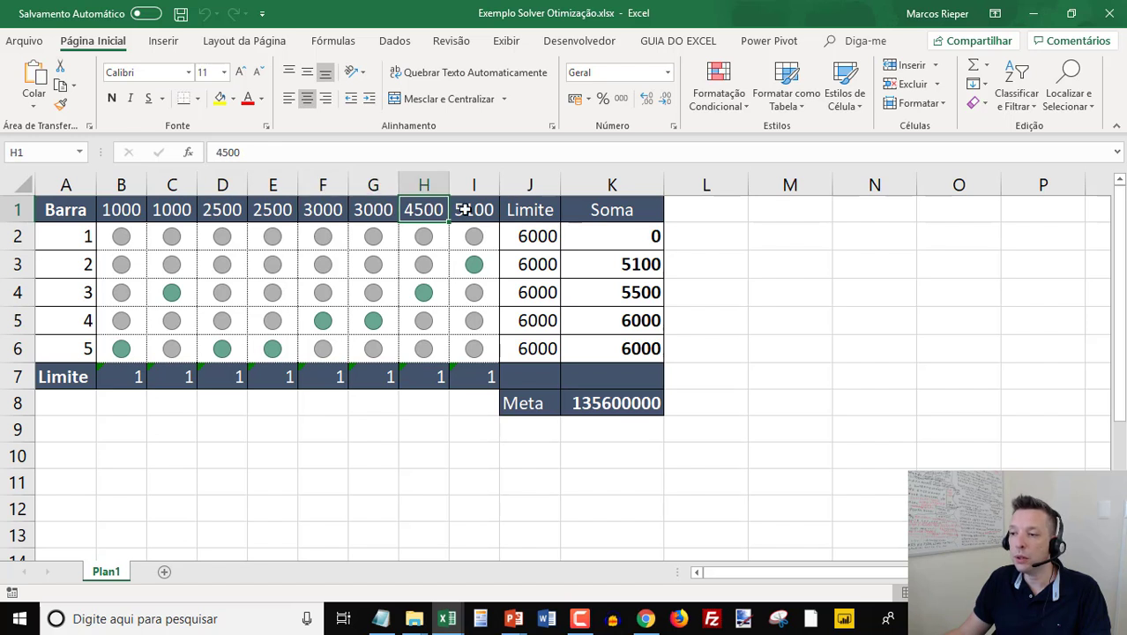
pyautogui.click(472, 208)
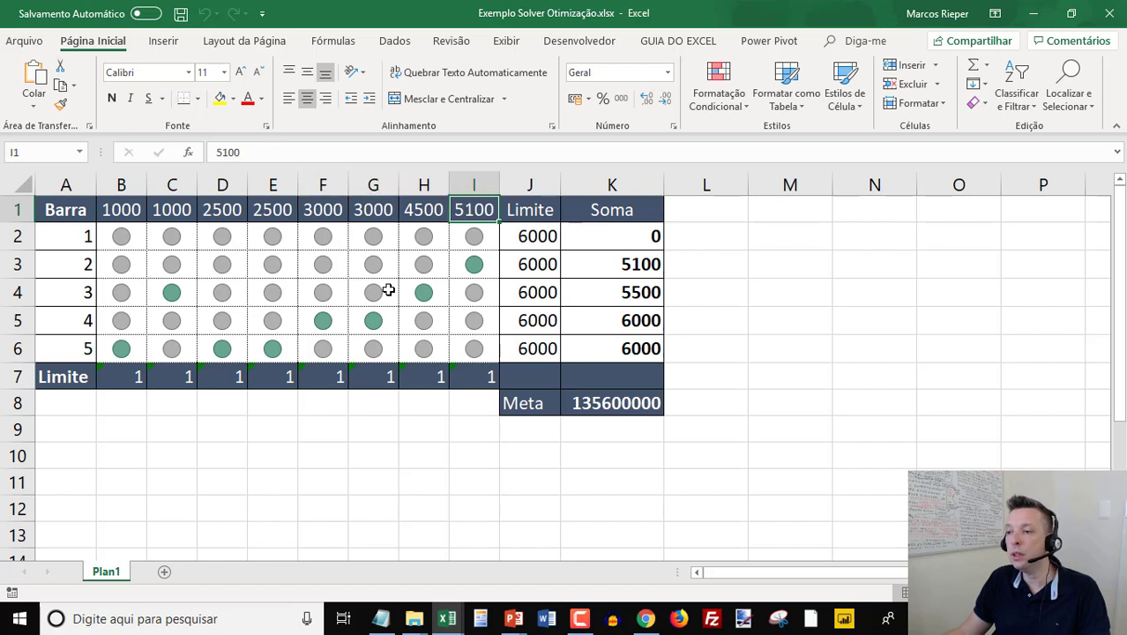
# Reset the whole assignment grid B2:I6 to 0 by filling it with the value of B2.
pyautogui.click(125, 234)
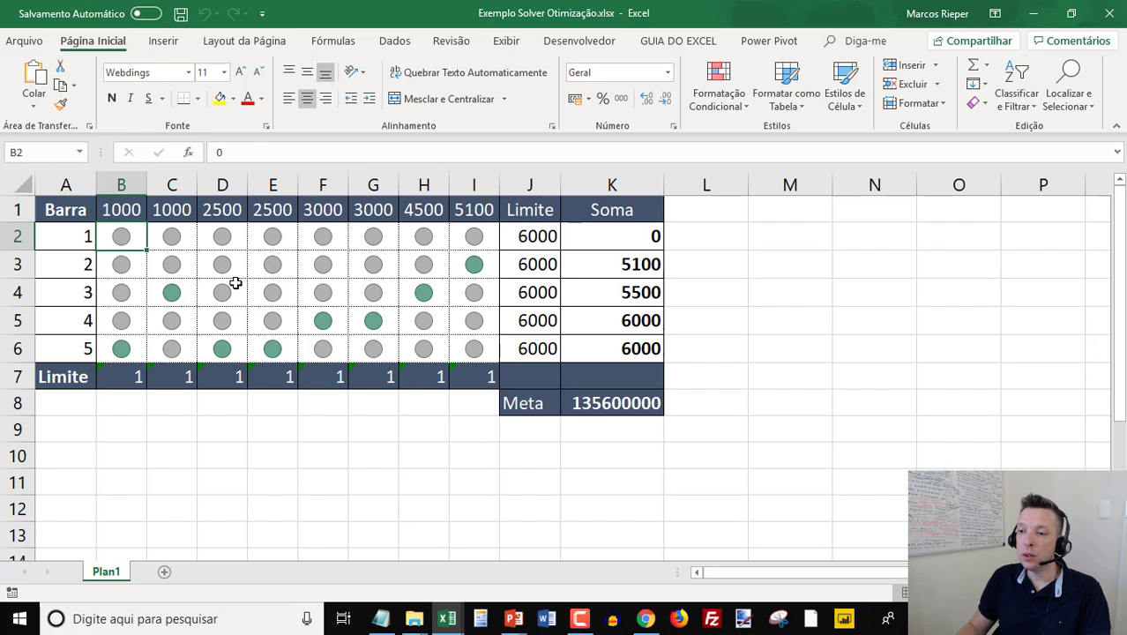
pyautogui.write('0')
pyautogui.press('Return')
pyautogui.press('Up')
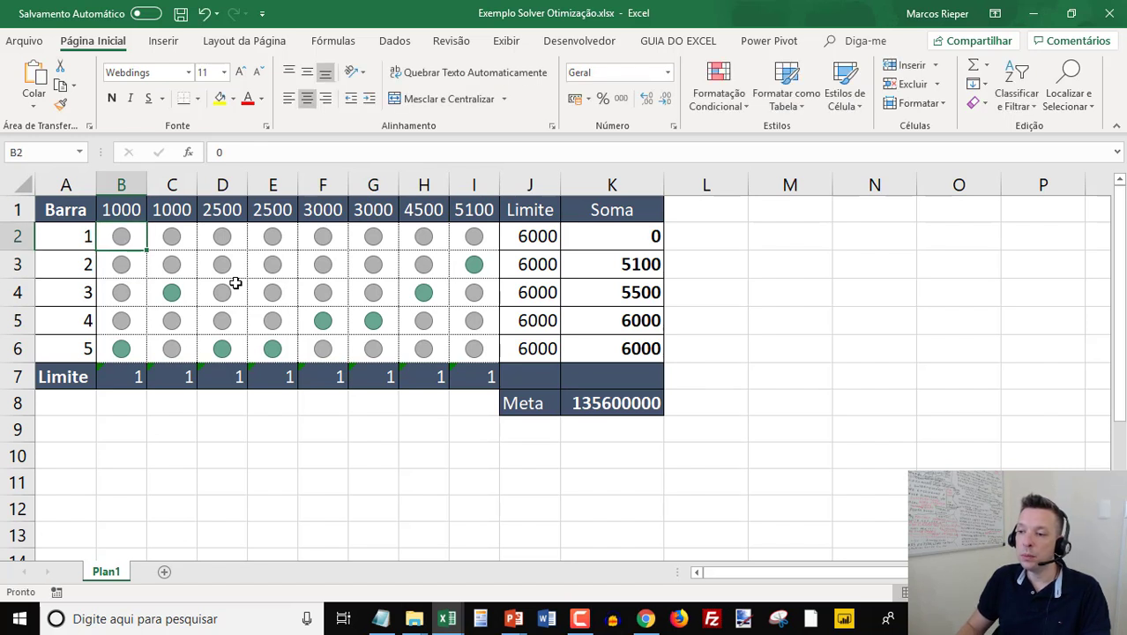
pyautogui.hotkey('ctrl', 'c')
pyautogui.hotkey('shift', 'Down')
pyautogui.hotkey('shift', 'Right')
pyautogui.hotkey('shift', 'Down')
pyautogui.hotkey('shift', 'Right')
pyautogui.hotkey('shift', 'Right')
pyautogui.hotkey('shift', 'Down')
pyautogui.hotkey('shift', 'Down')
pyautogui.hotkey('shift', 'Right')
pyautogui.hotkey('shift', 'Right')
pyautogui.hotkey('shift', 'Right')
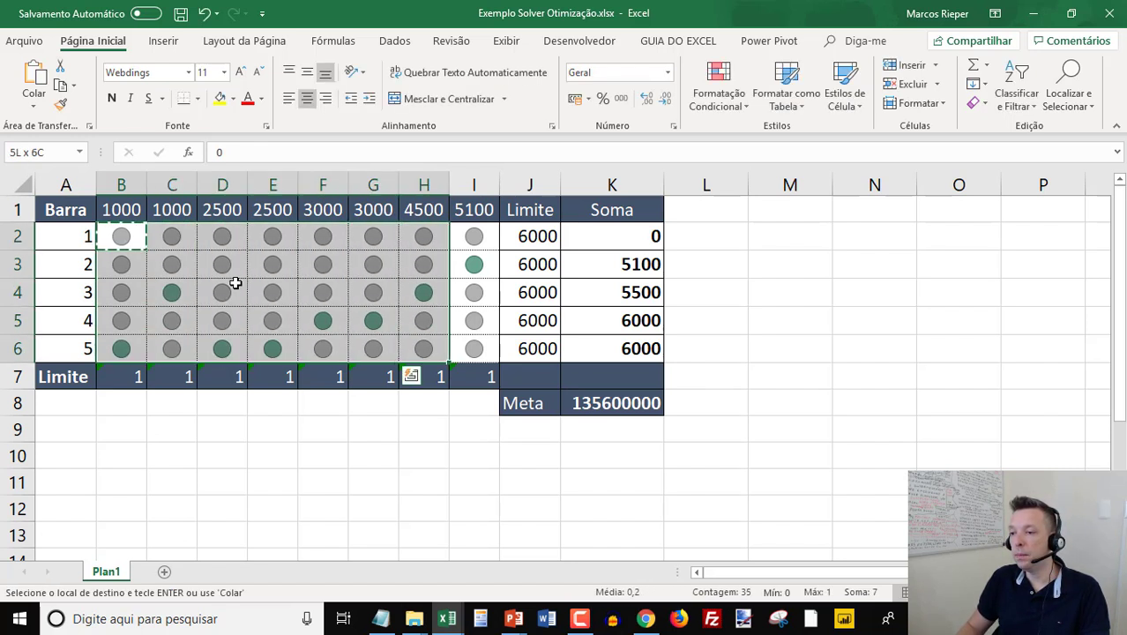
pyautogui.hotkey('shift', 'Right')
pyautogui.hotkey('ctrl', 'v')
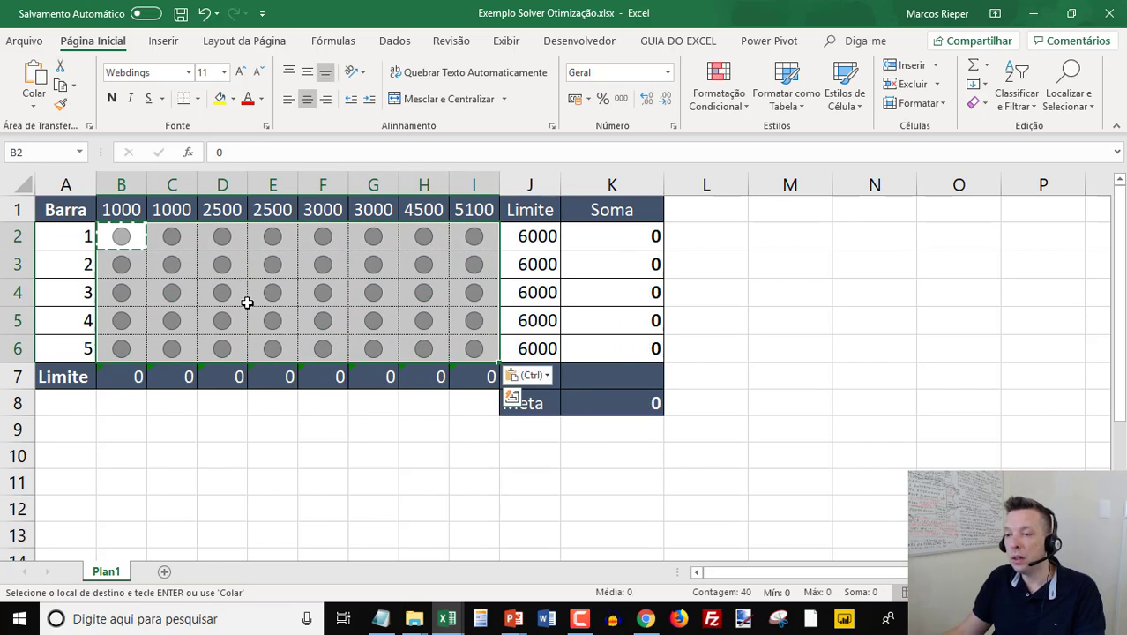
pyautogui.press('Escape')
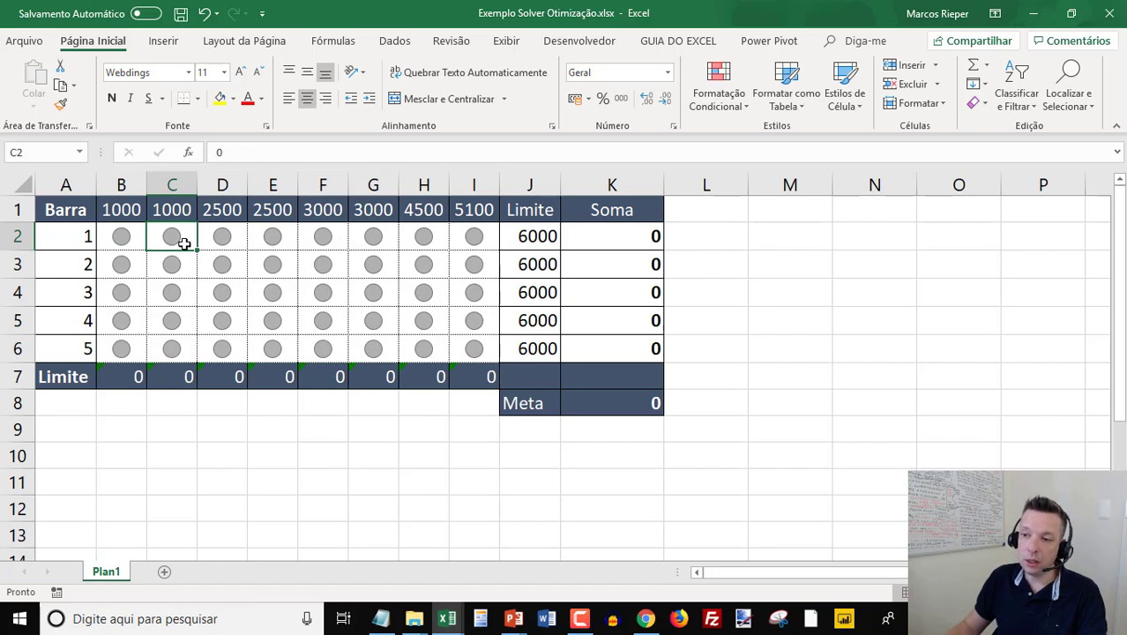
# Assign the second 1000 piece to bar 1 by entering 1 in C2.
pyautogui.click(236, 152)
pyautogui.click(181, 251)
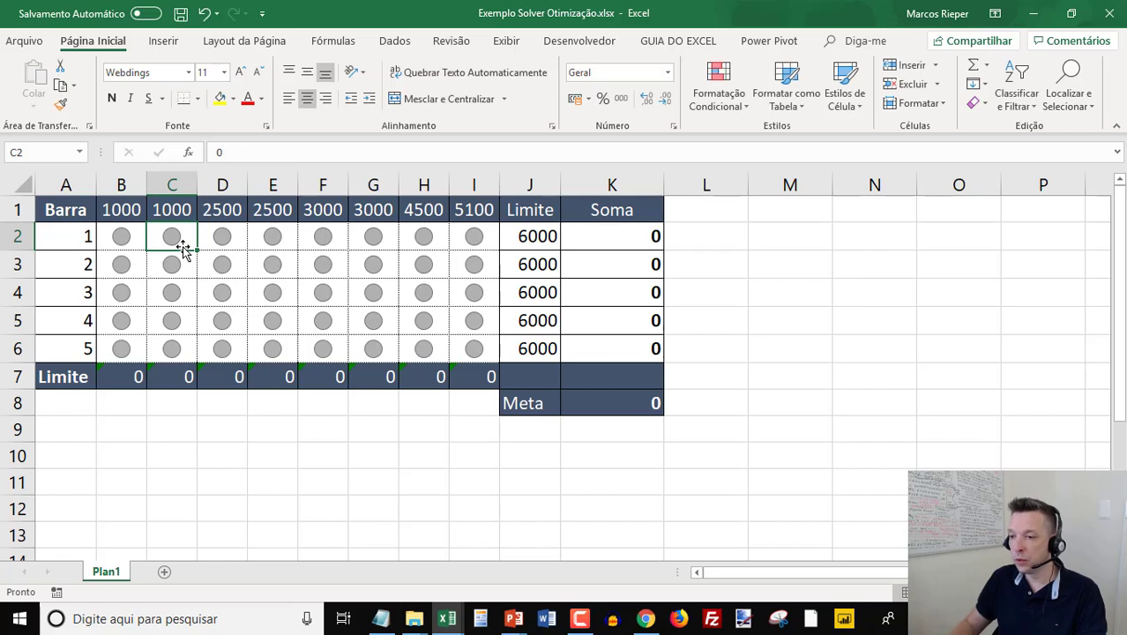
pyautogui.write('1')
pyautogui.press('Return')
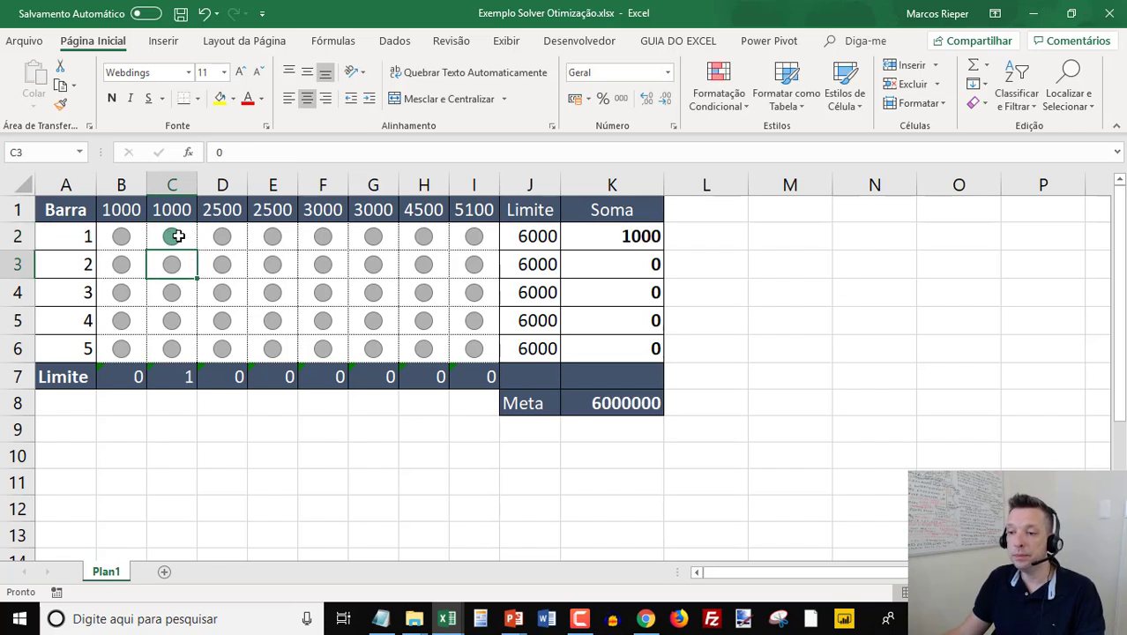
pyautogui.click(176, 235)
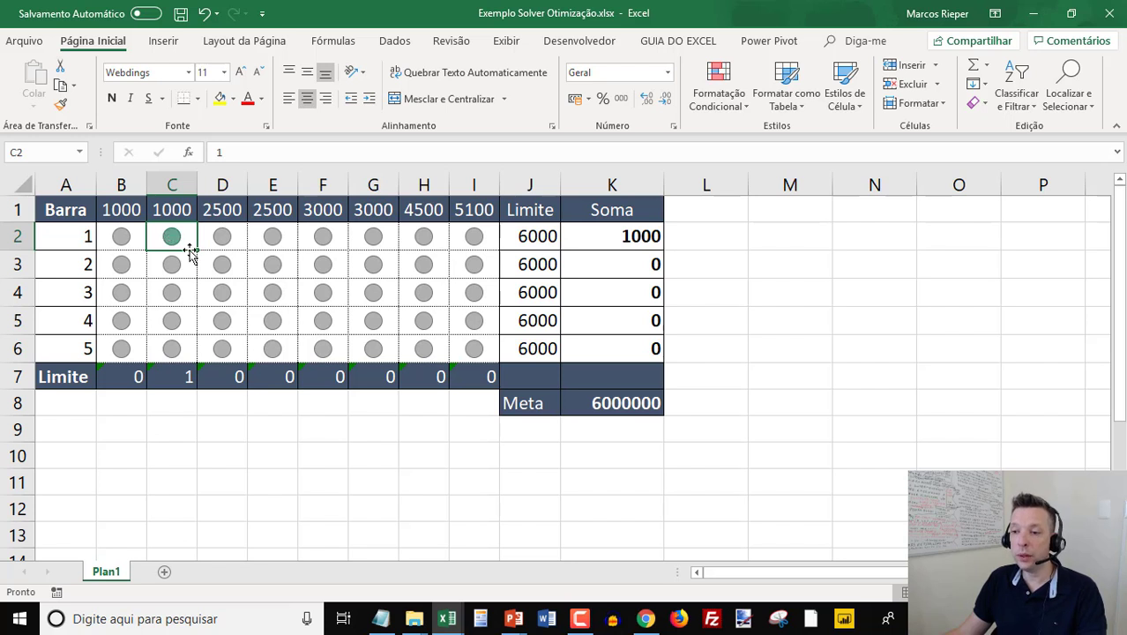
# Examine the Limite row formulas in row 7, the first two piece columns, and the Soma formula for bar 1.
pyautogui.click(181, 375)
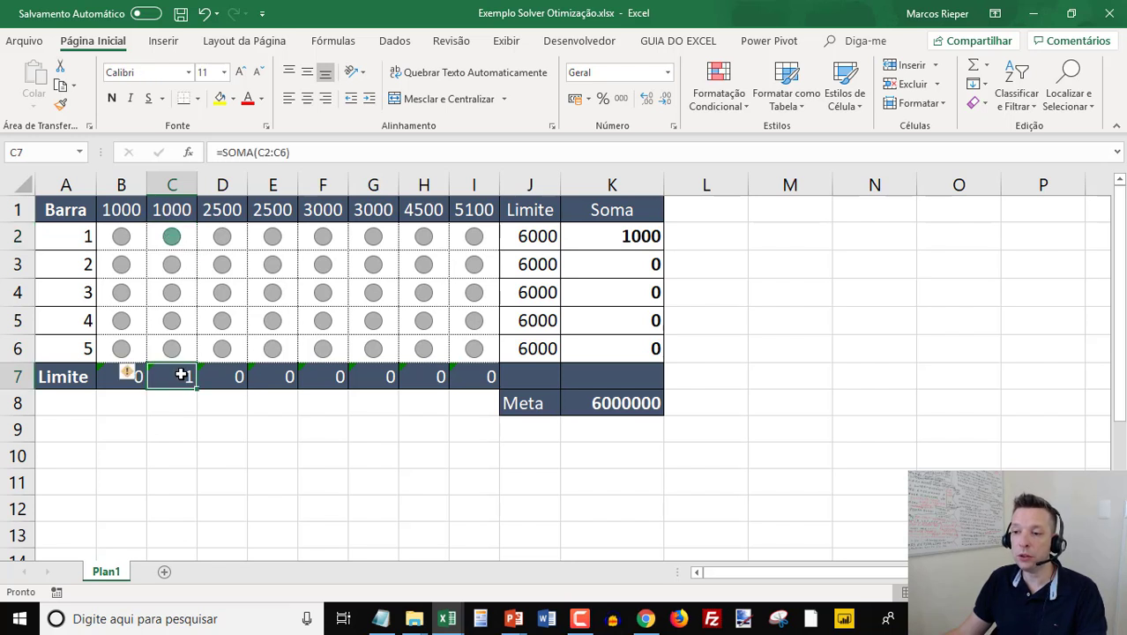
pyautogui.click(125, 377)
pyautogui.click(484, 380)
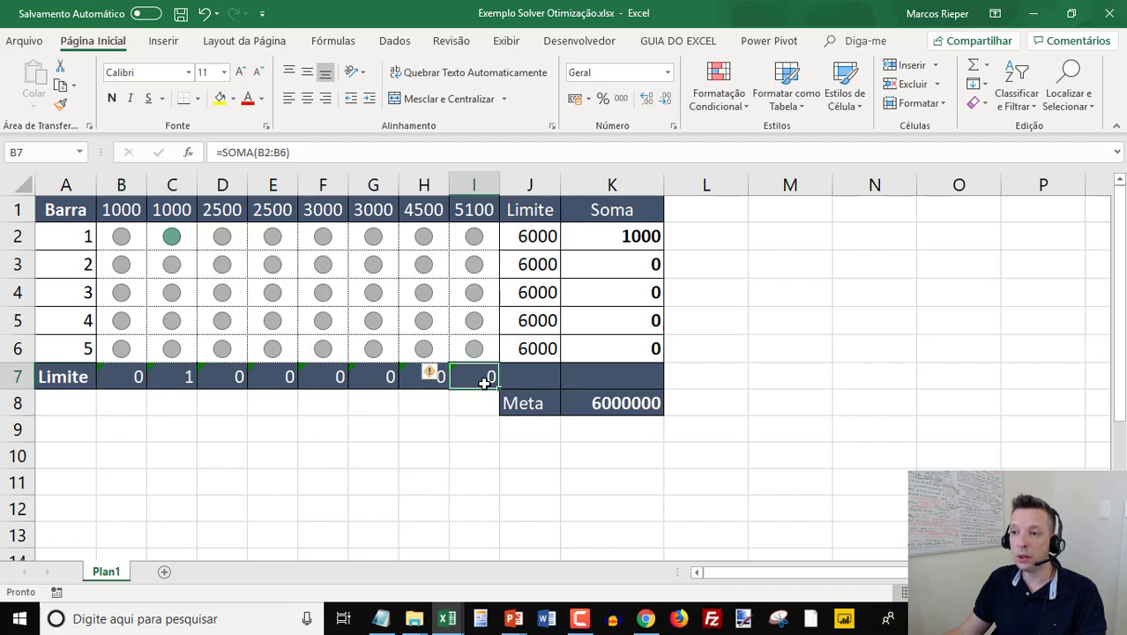
pyautogui.click(175, 264)
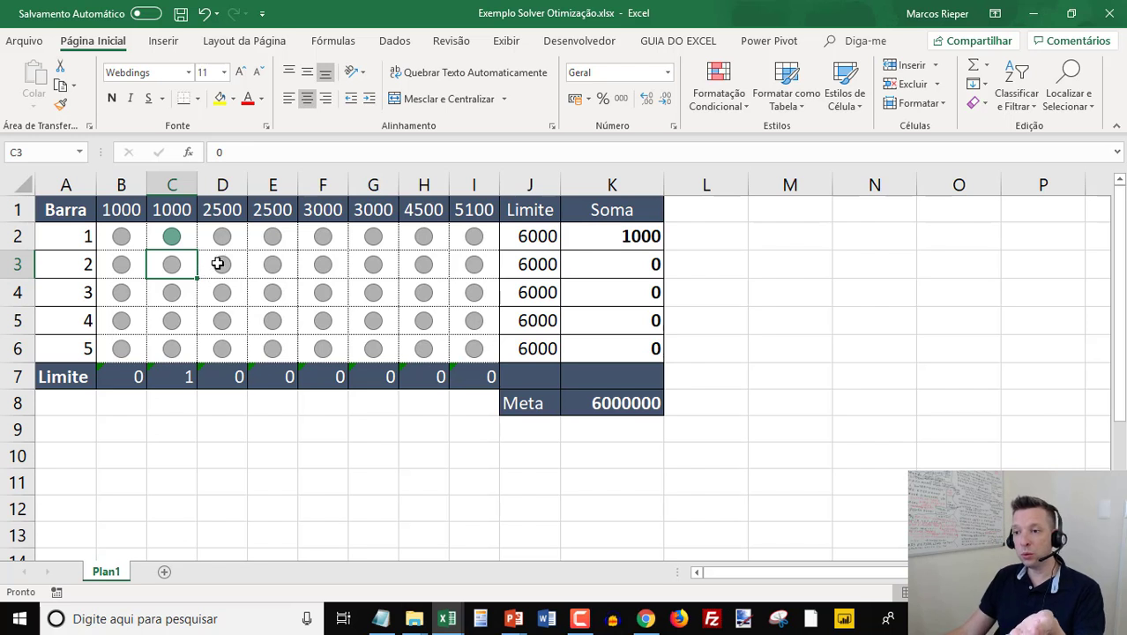
pyautogui.moveTo(171, 212); pyautogui.dragTo(166, 377)
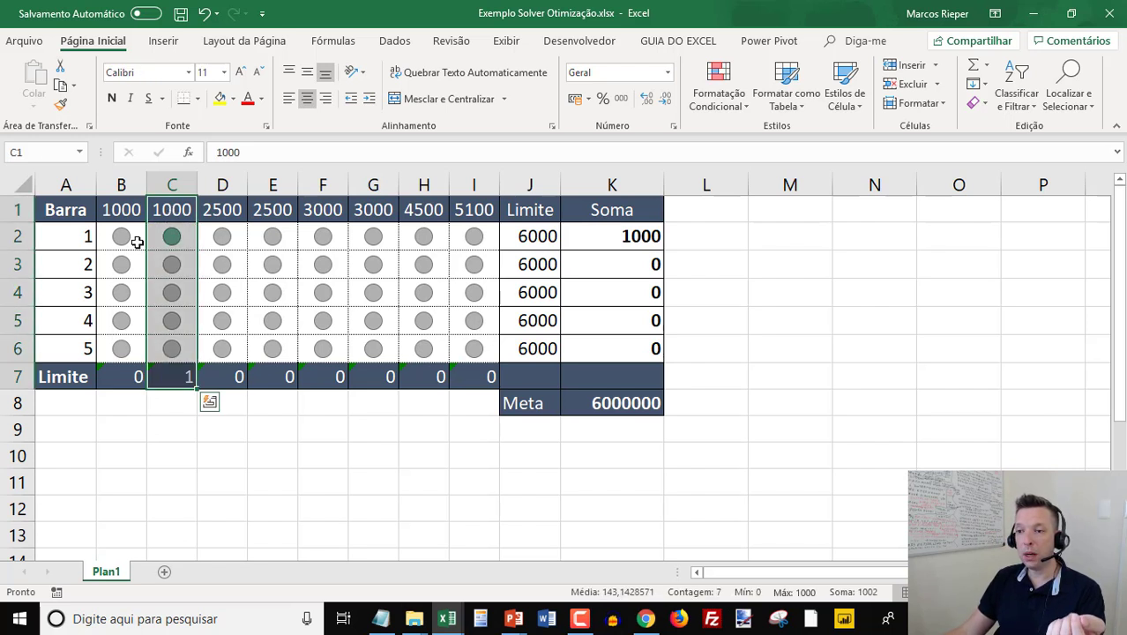
pyautogui.moveTo(121, 214); pyautogui.dragTo(123, 377)
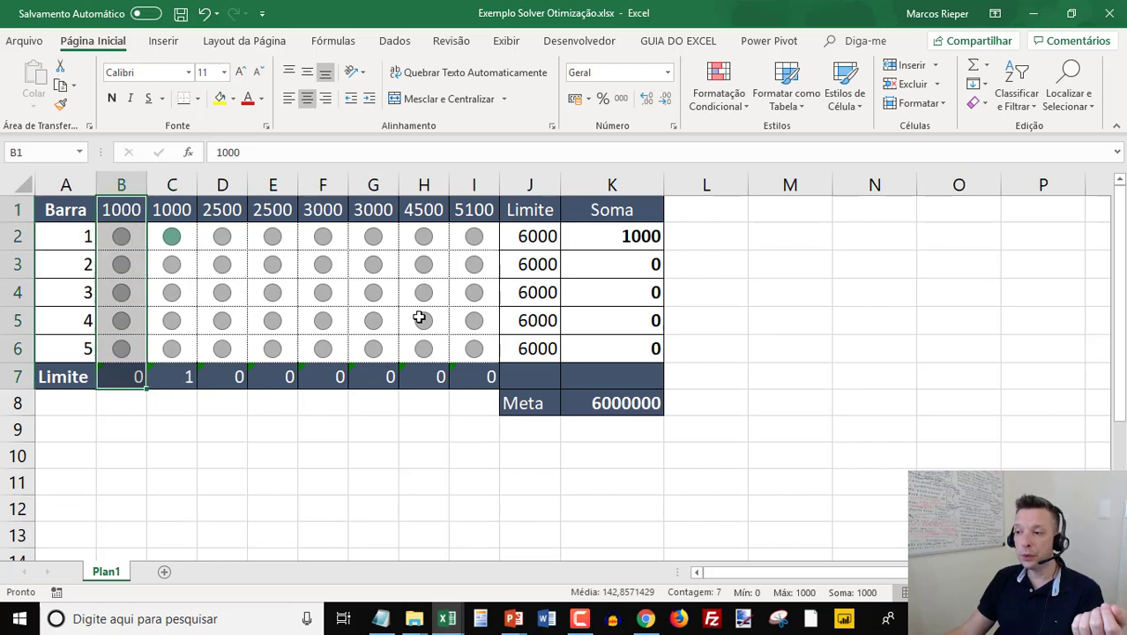
pyautogui.moveTo(630, 237); pyautogui.dragTo(619, 362)
pyautogui.moveTo(623, 237); pyautogui.dragTo(126, 235)
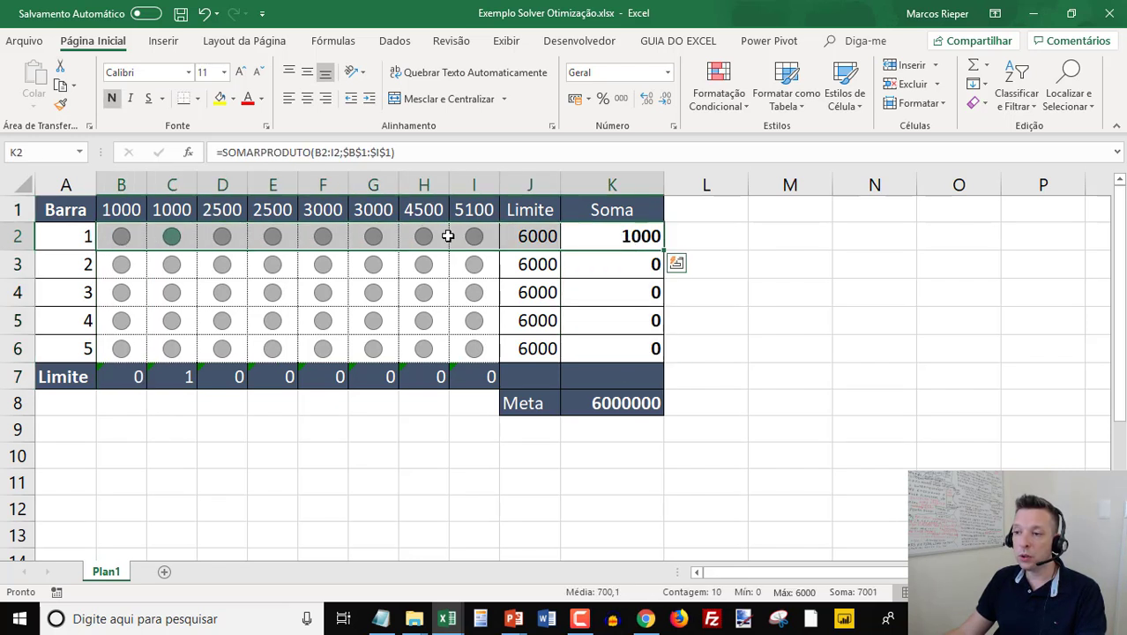
pyautogui.moveTo(474, 231); pyautogui.dragTo(172, 232)
# Assign the 4500 piece to bar 1 by entering 1 in H2.
pyautogui.click(402, 229)
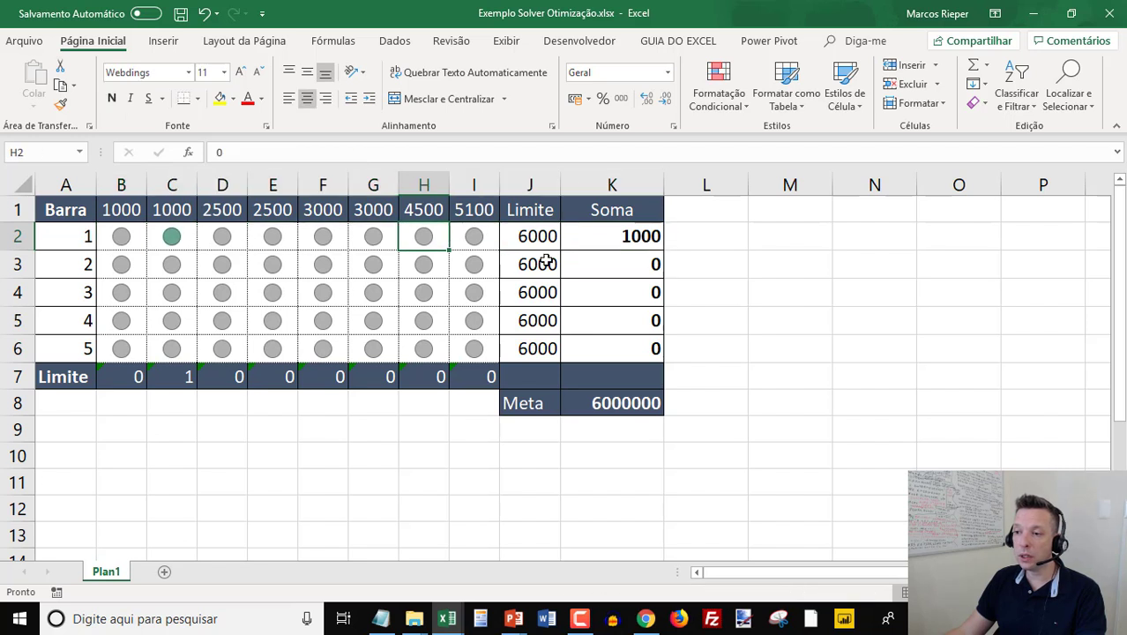
pyautogui.write('1')
pyautogui.press('Return')
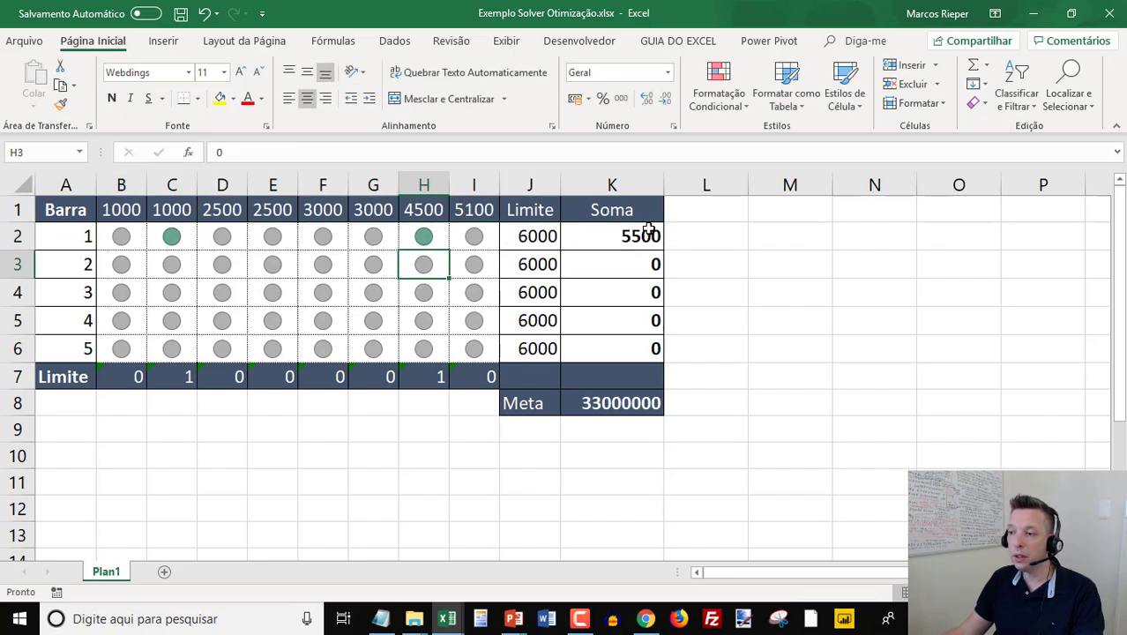
# Check the two pieces assigned to bar 1 and inspect the Meta formula in K8.
pyautogui.click(155, 237)
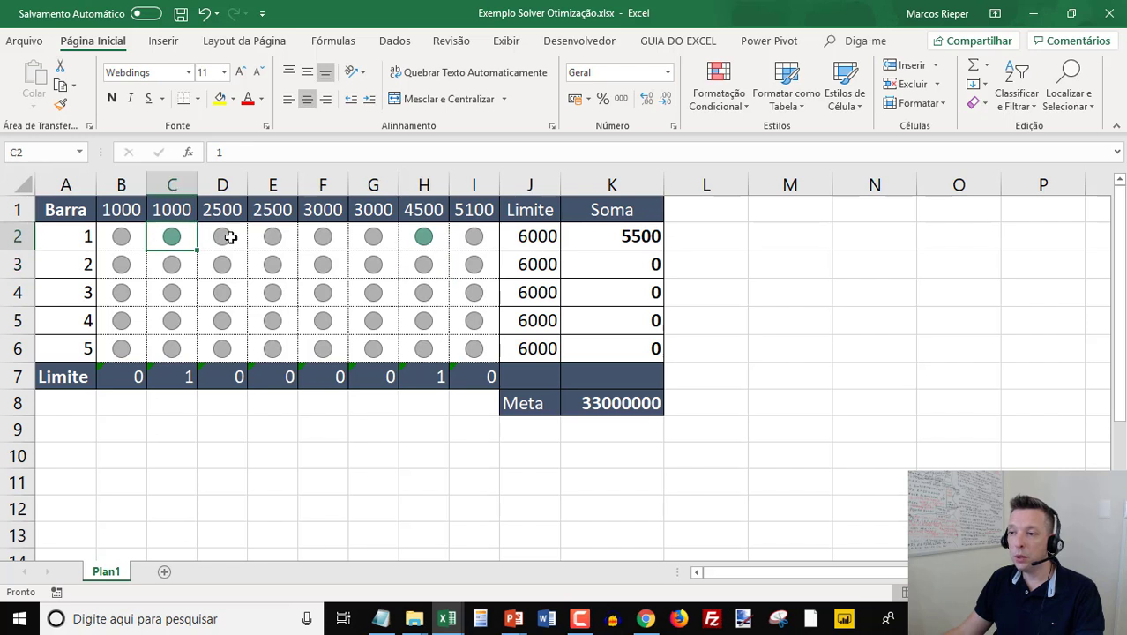
pyautogui.click(420, 236)
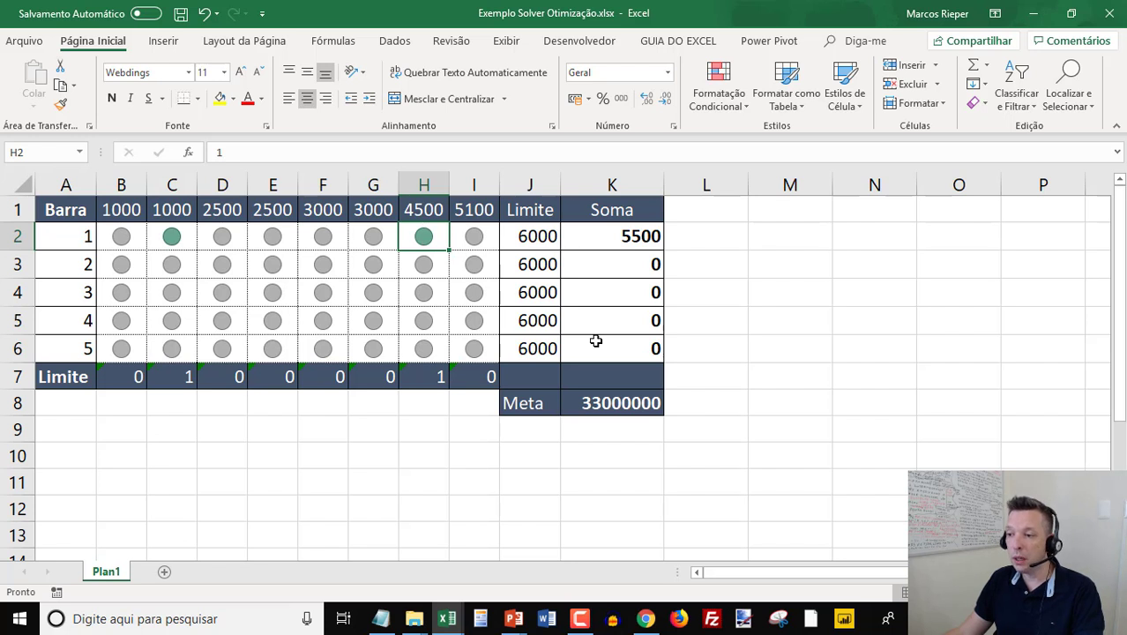
pyautogui.click(610, 405)
pyautogui.press('F2')
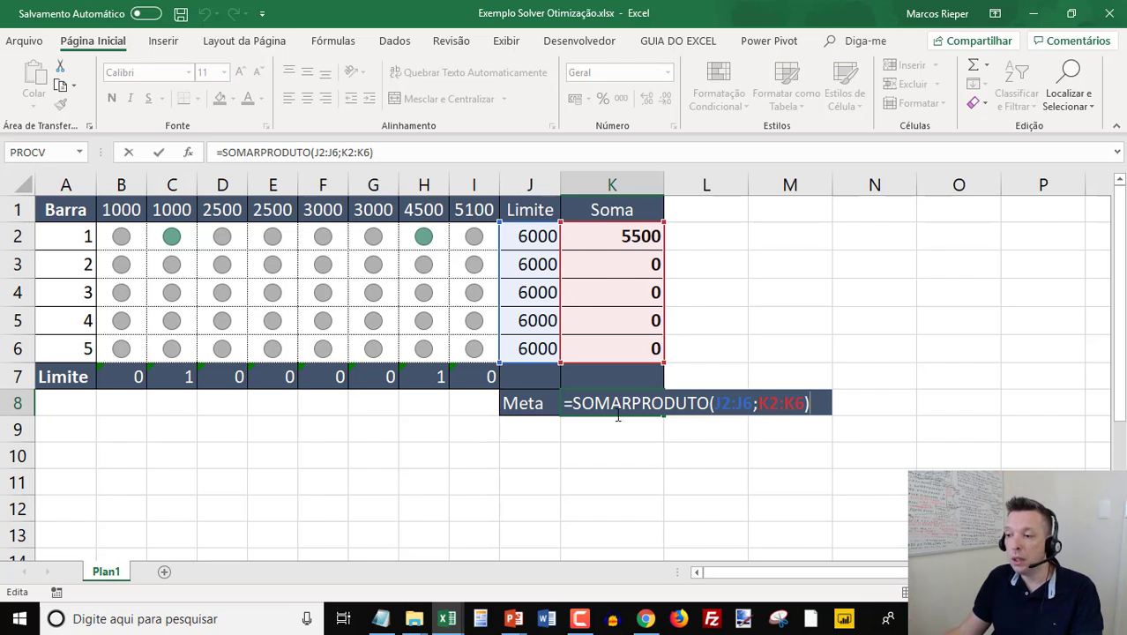
pyautogui.hotkey('ctrl', 'Return')
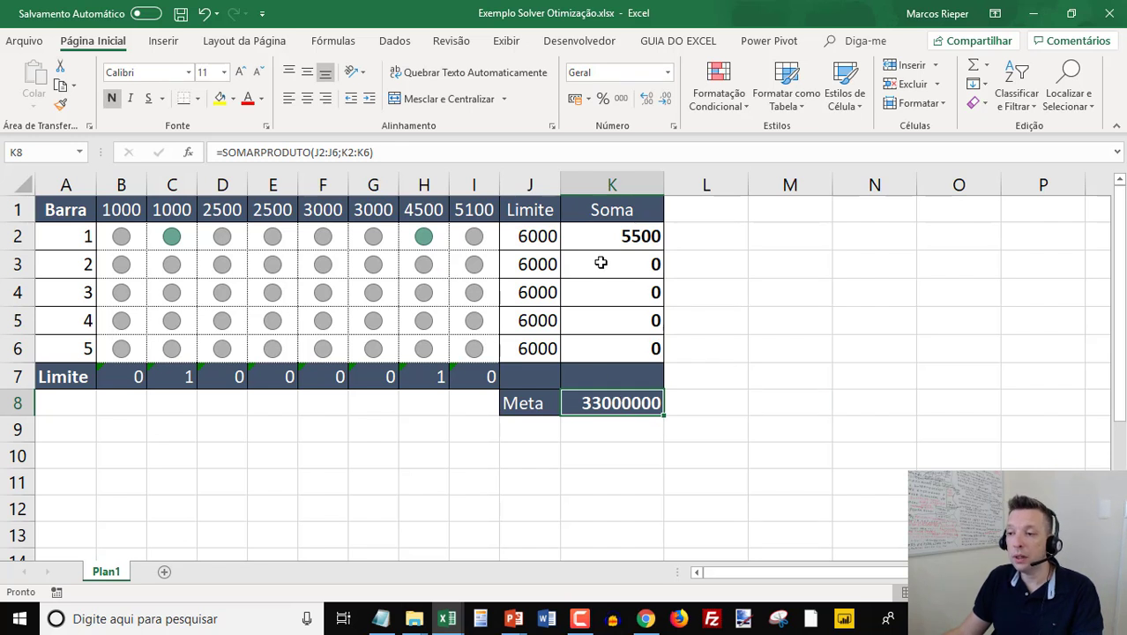
# Clear the trial assignments for bar 1 by setting C2 and H2 back to 0.
pyautogui.click(177, 240)
pyautogui.write('0')
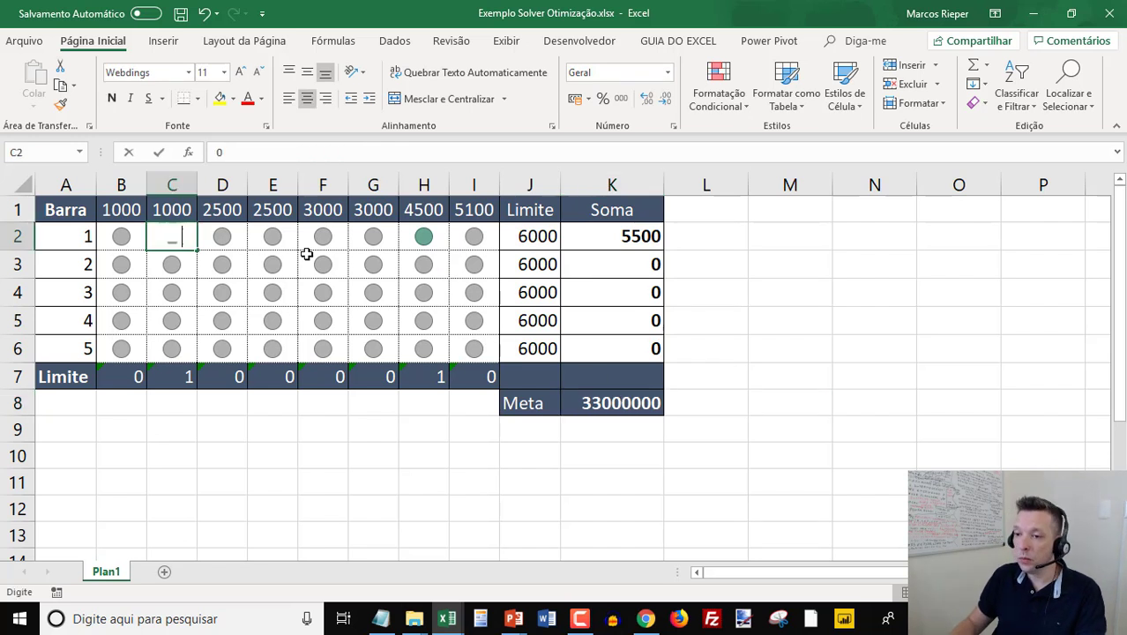
pyautogui.press('Return')
pyautogui.click(420, 233)
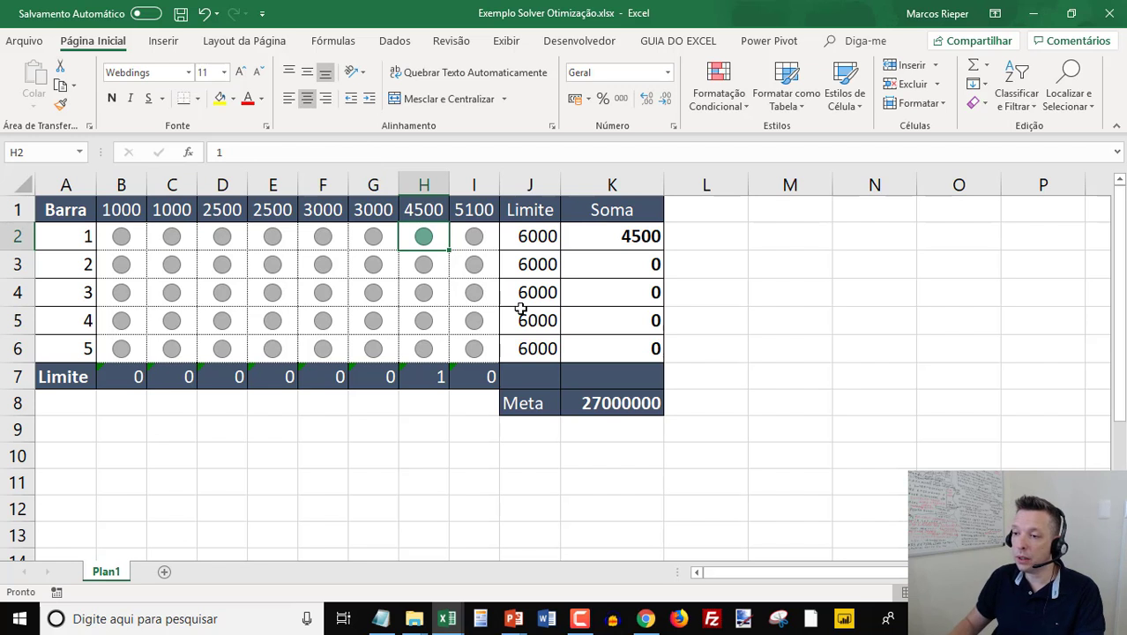
pyautogui.write('0')
pyautogui.press('Return')
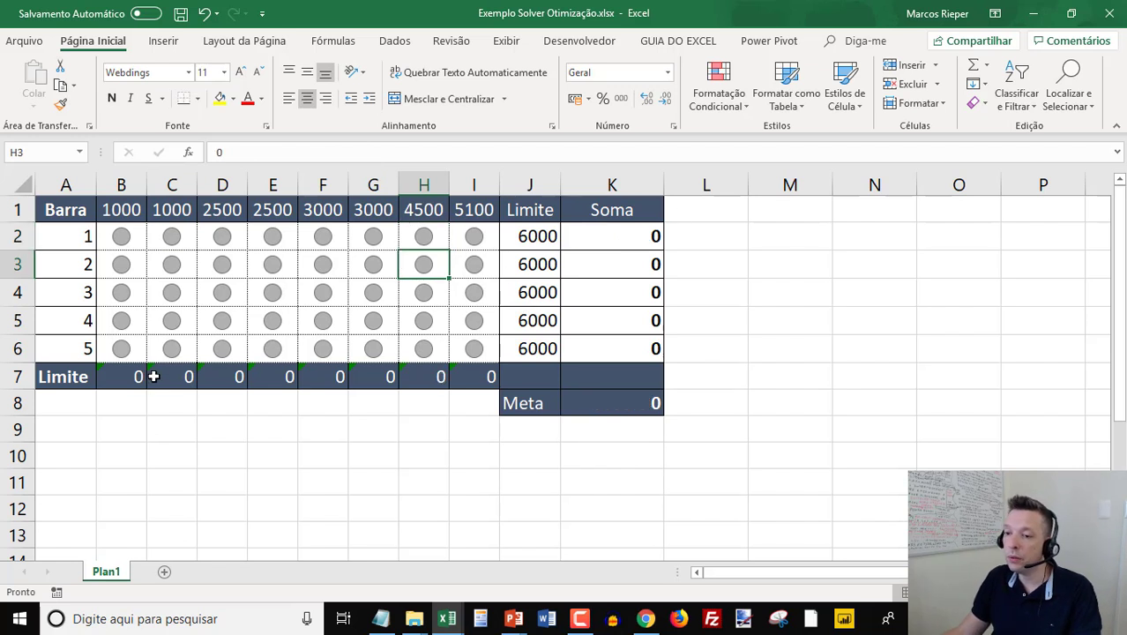
# Inspect the sum formula in B7 and the bar limits in J2:J6.
pyautogui.click(133, 376)
pyautogui.press('F2')
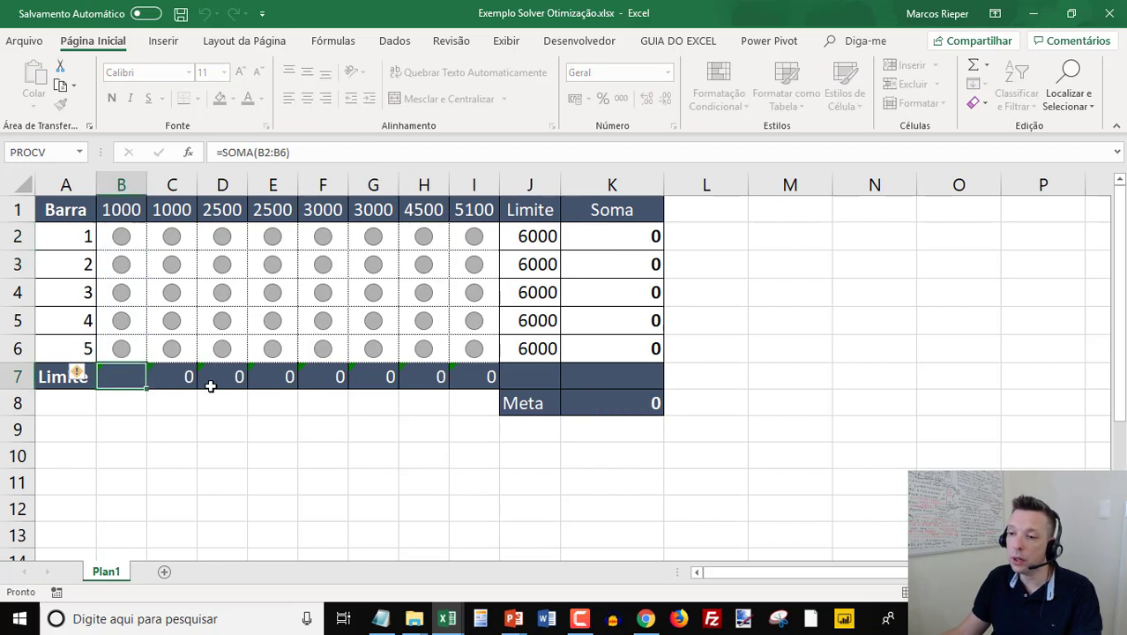
pyautogui.press('Escape')
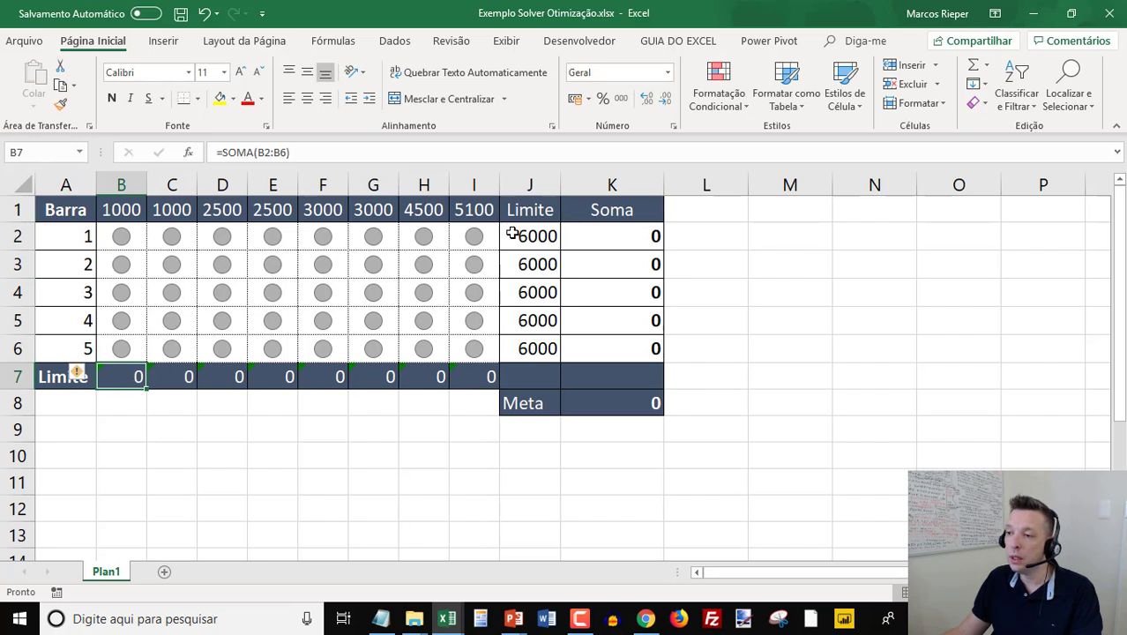
pyautogui.moveTo(513, 233); pyautogui.dragTo(523, 346)
pyautogui.click(297, 287)
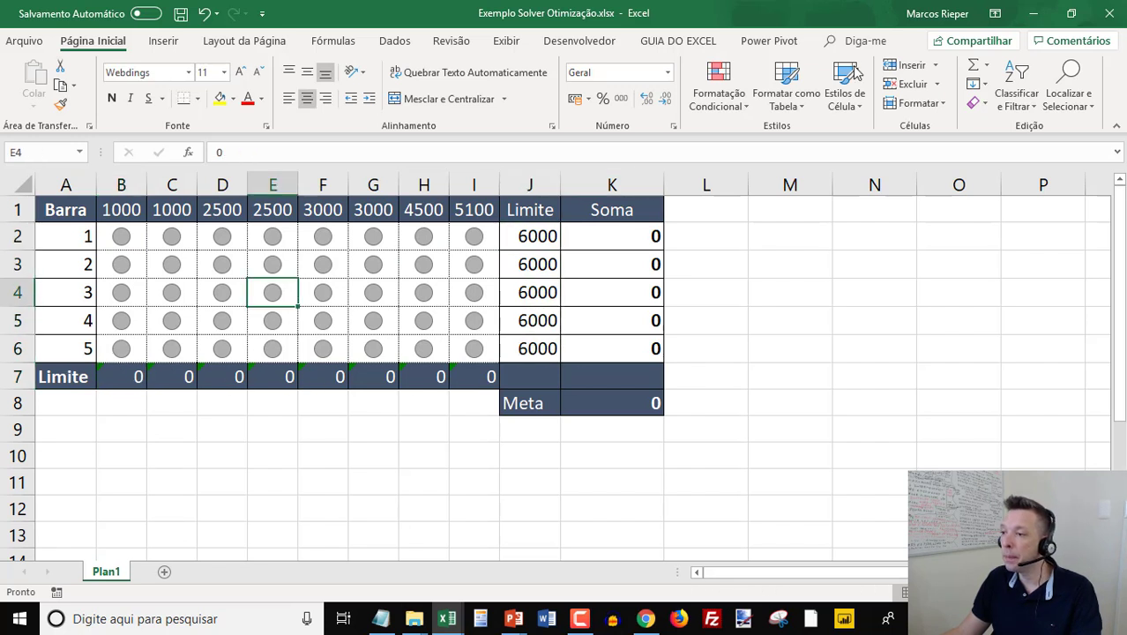
# Open Solver and review its saved objective cell, variable cells and three constraints against the bar-cutting grid.
pyautogui.click(395, 44)
pyautogui.click(940, 65)
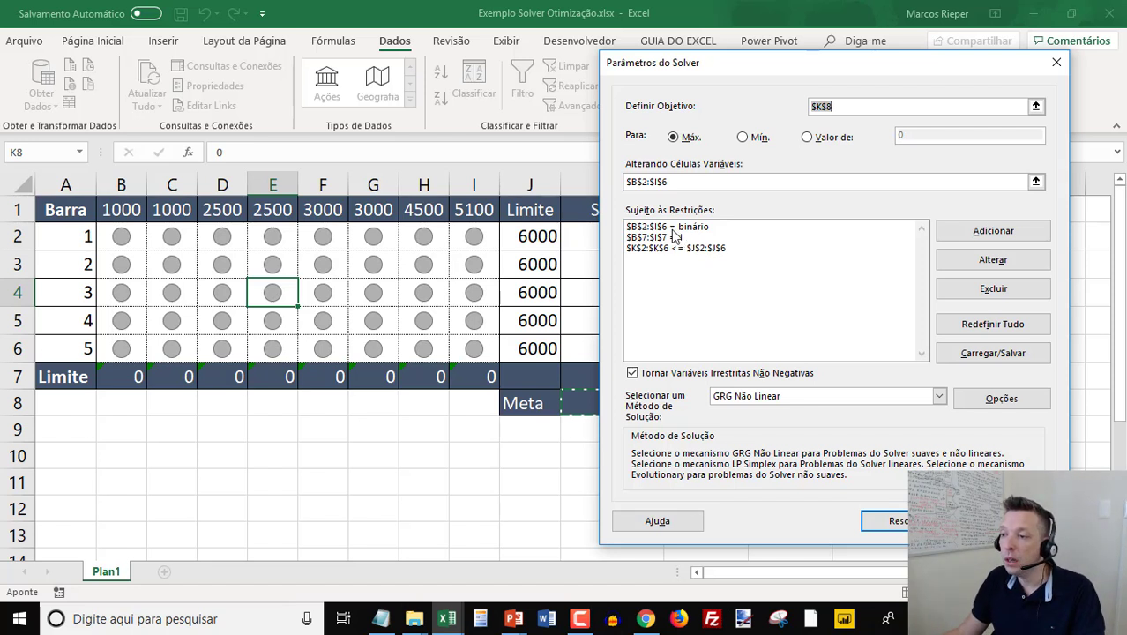
pyautogui.click(670, 227)
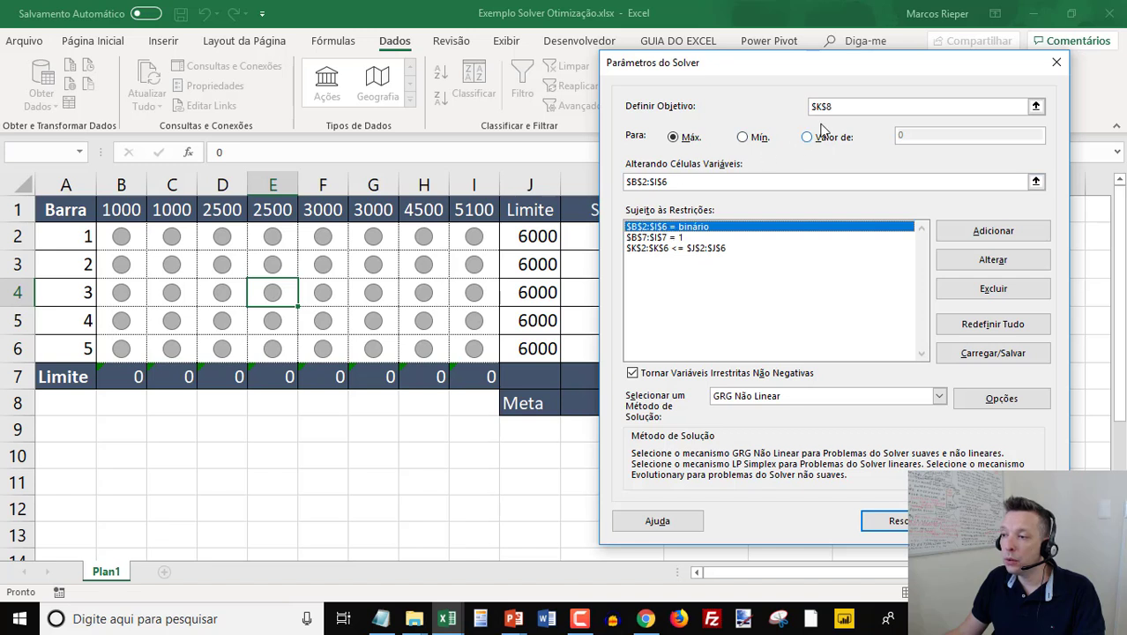
pyautogui.click(856, 106)
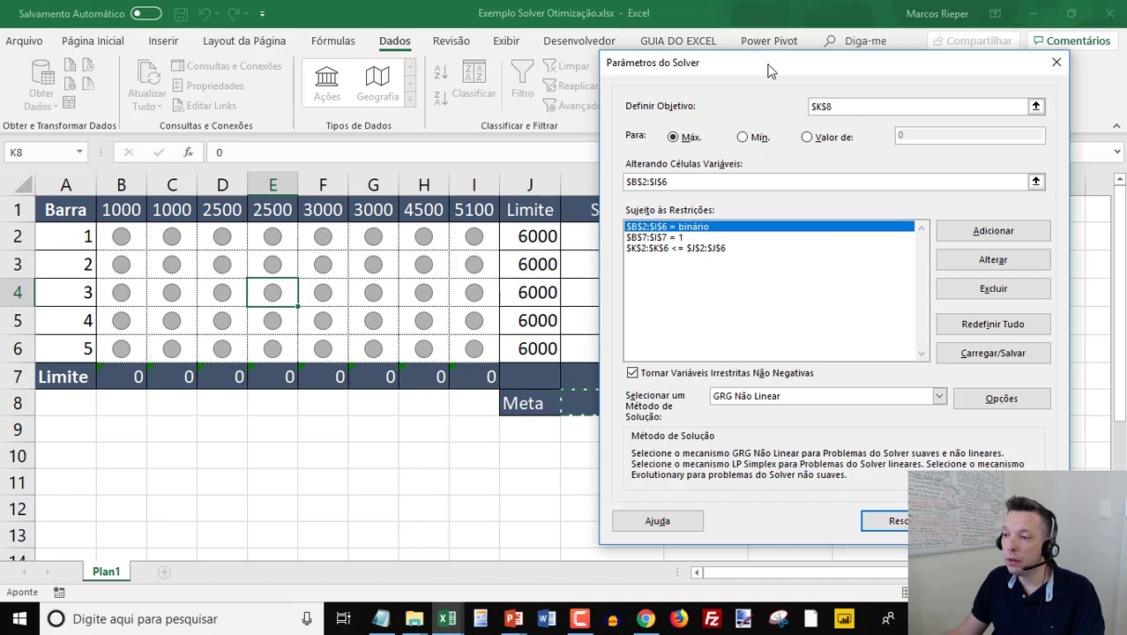
pyautogui.moveTo(769, 71); pyautogui.dragTo(868, 69)
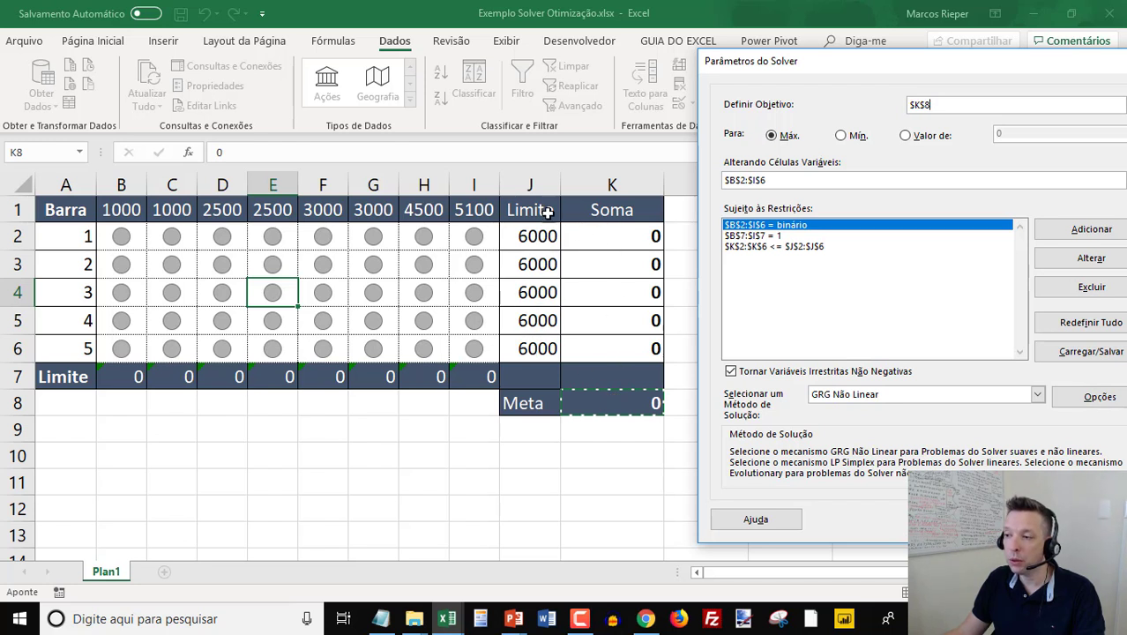
pyautogui.click(762, 236)
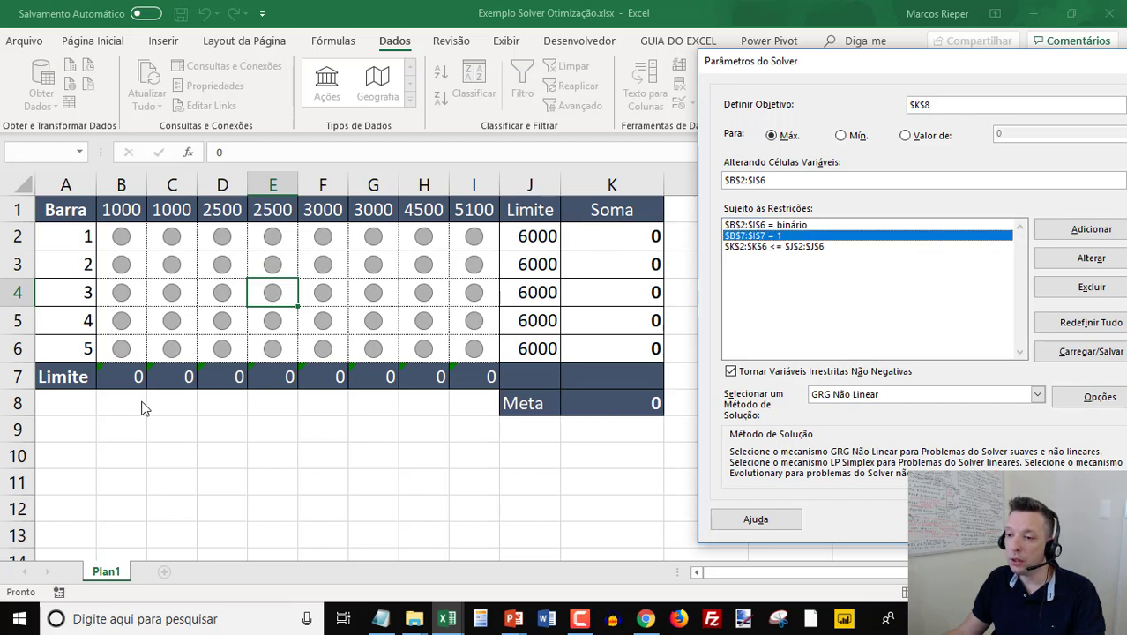
pyautogui.click(760, 227)
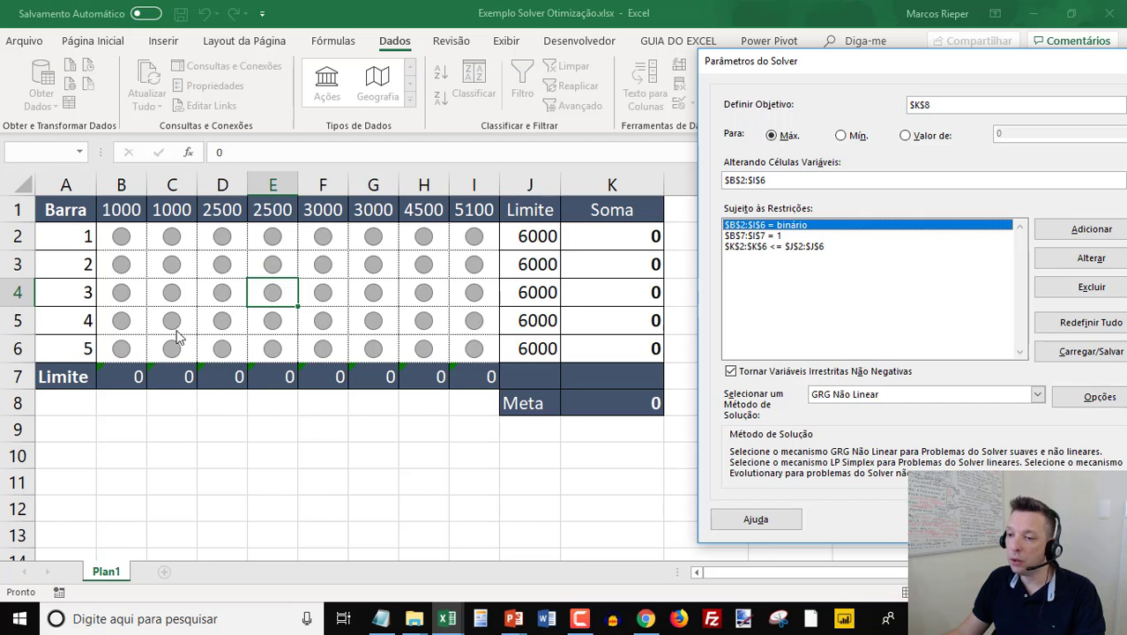
pyautogui.click(771, 249)
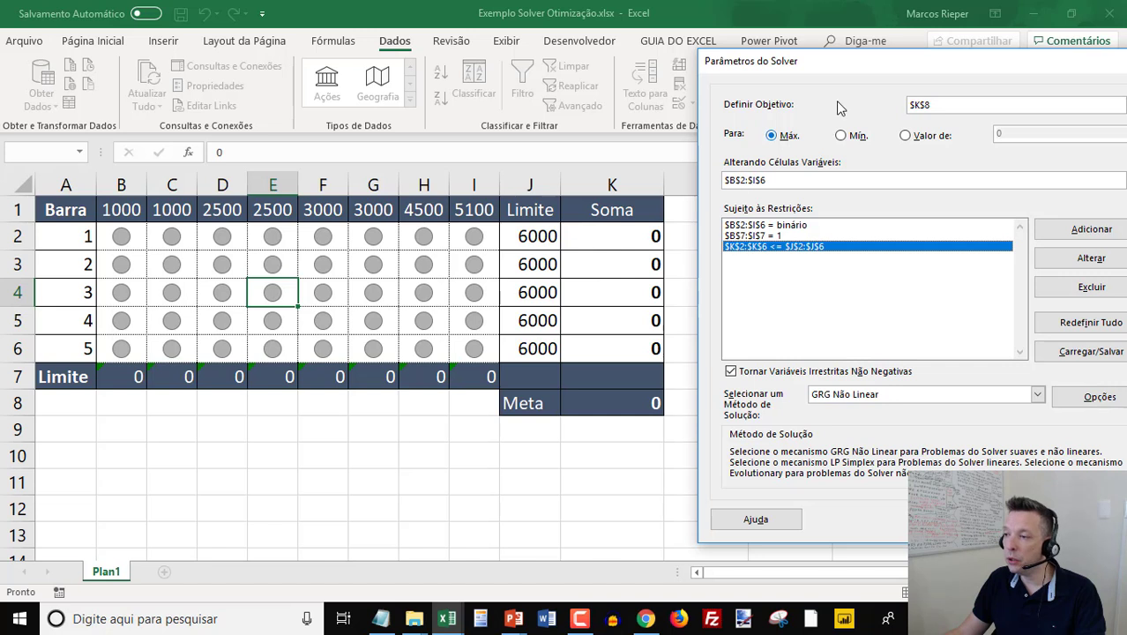
# Reset all Solver options and cell selections, and close the Solver parameters.
pyautogui.moveTo(905, 68); pyautogui.dragTo(465, 90)
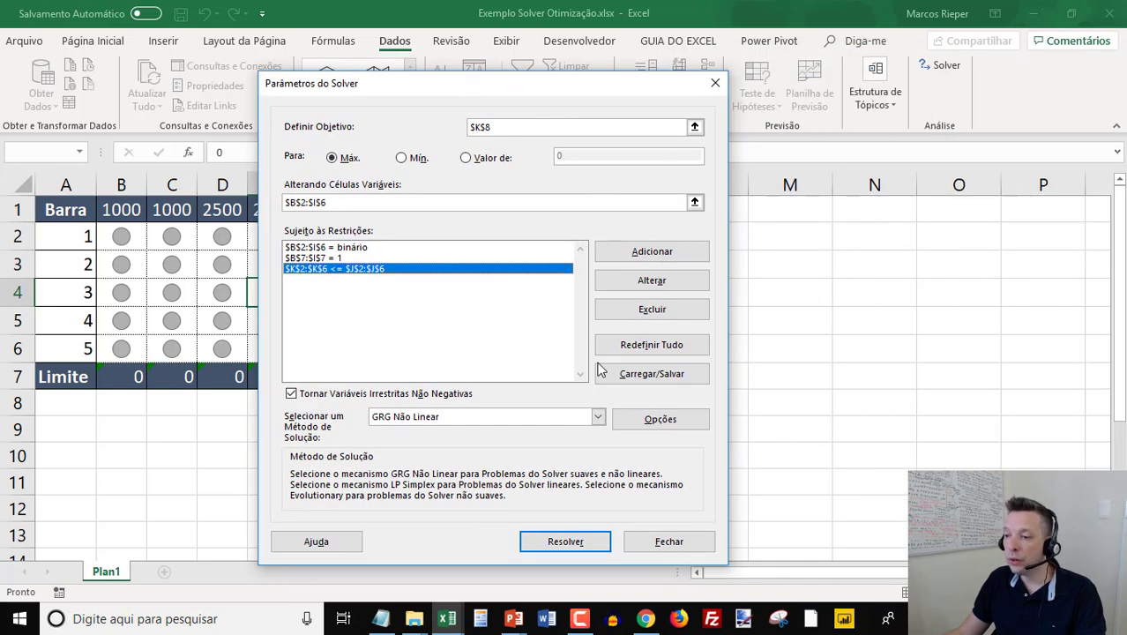
pyautogui.click(655, 348)
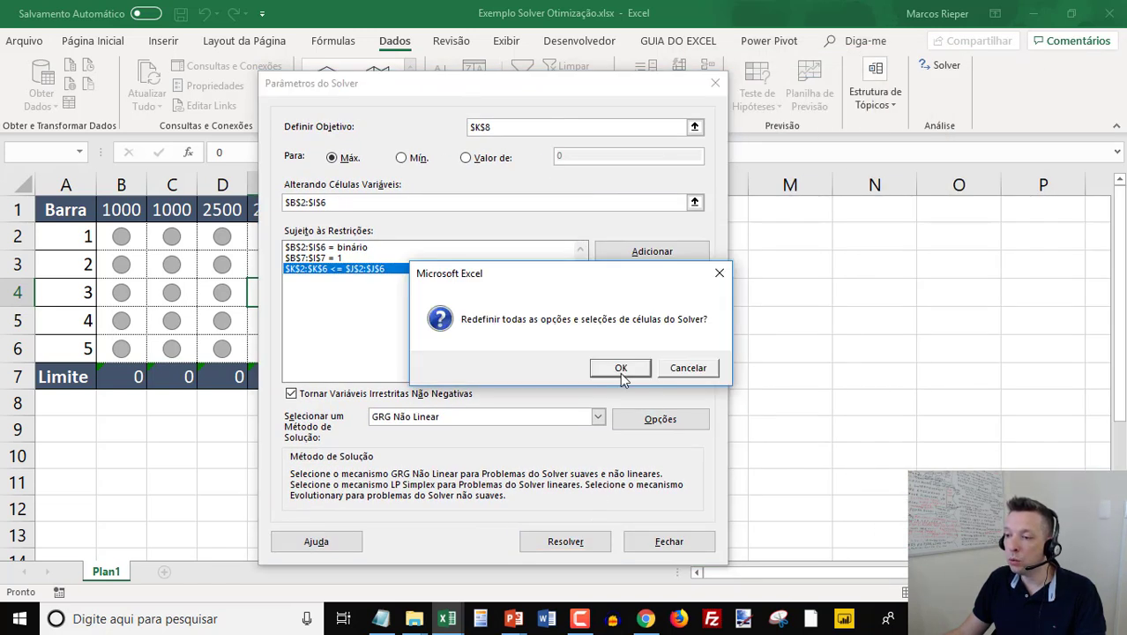
pyautogui.click(621, 373)
pyautogui.click(715, 83)
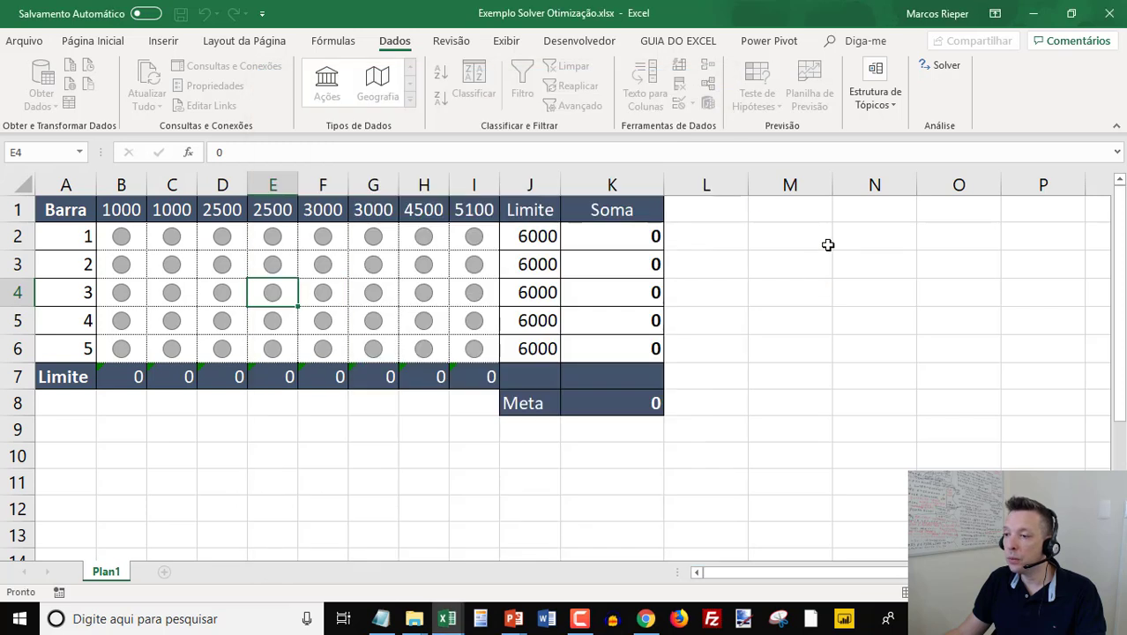
# Set Solver to maximize the Meta cell K8 by changing the variable cells B2:I6.
pyautogui.click(935, 68)
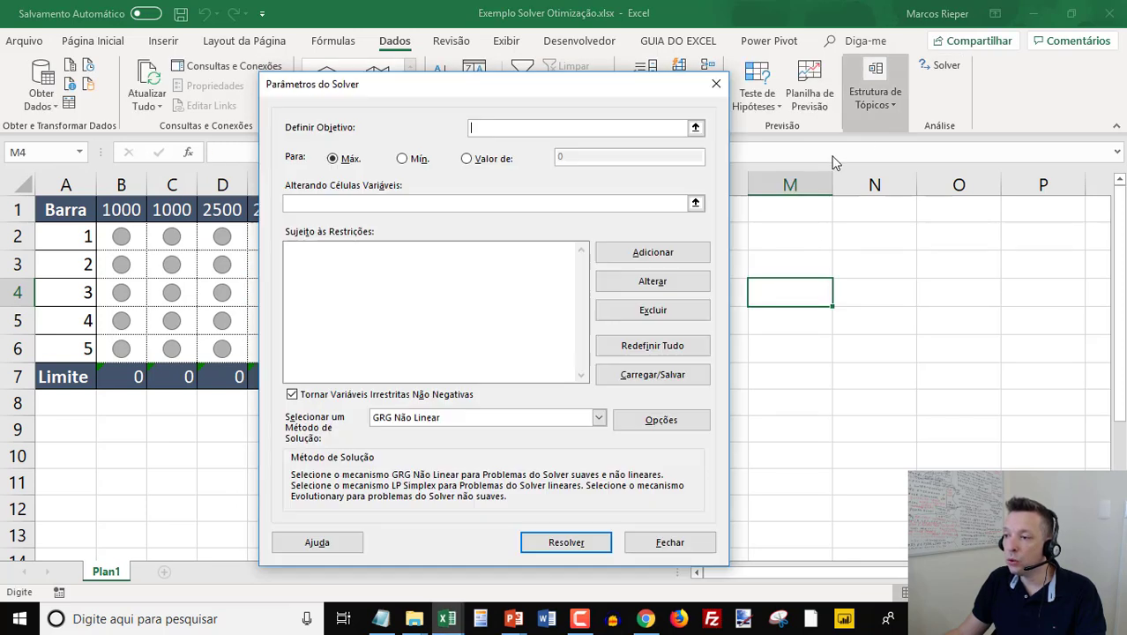
pyautogui.moveTo(380, 87); pyautogui.dragTo(774, 67)
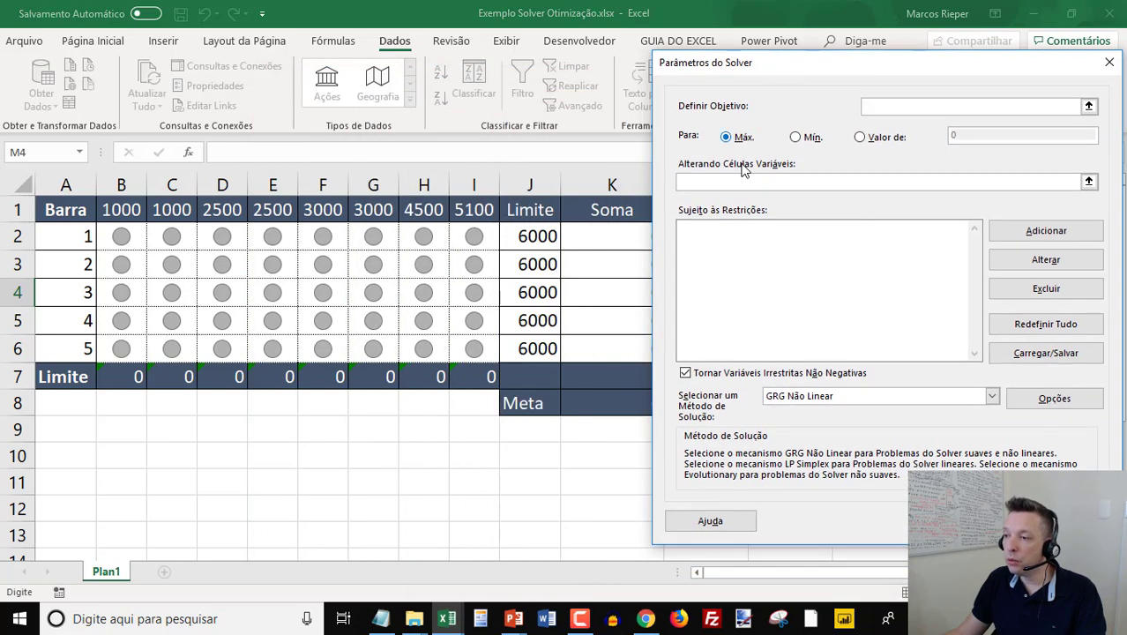
pyautogui.click(741, 138)
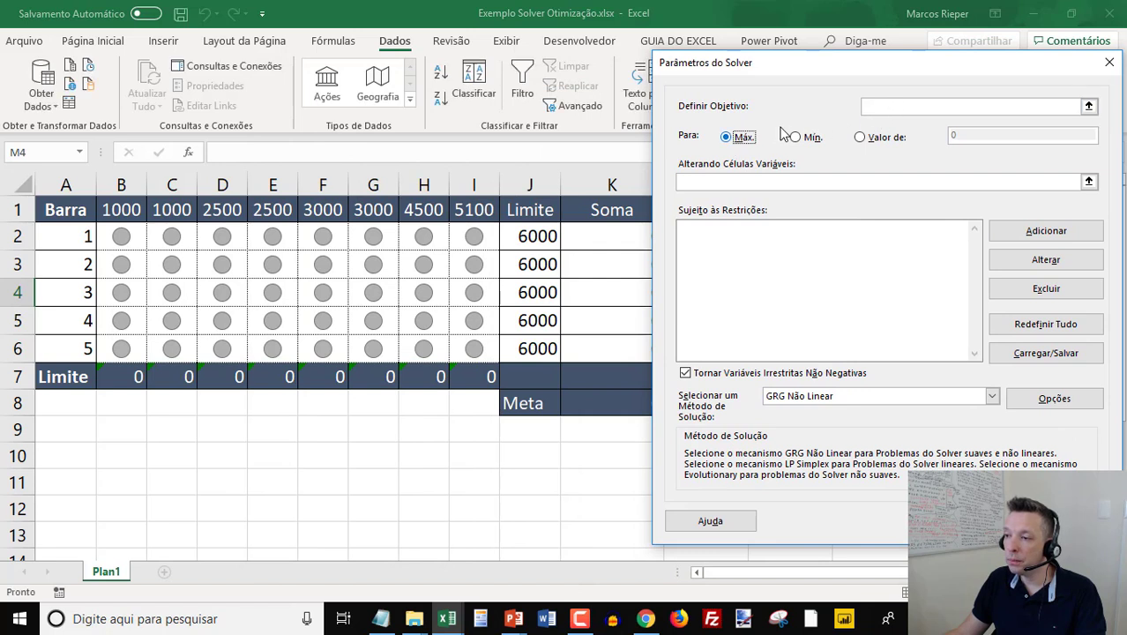
pyautogui.click(901, 110)
pyautogui.click(596, 401)
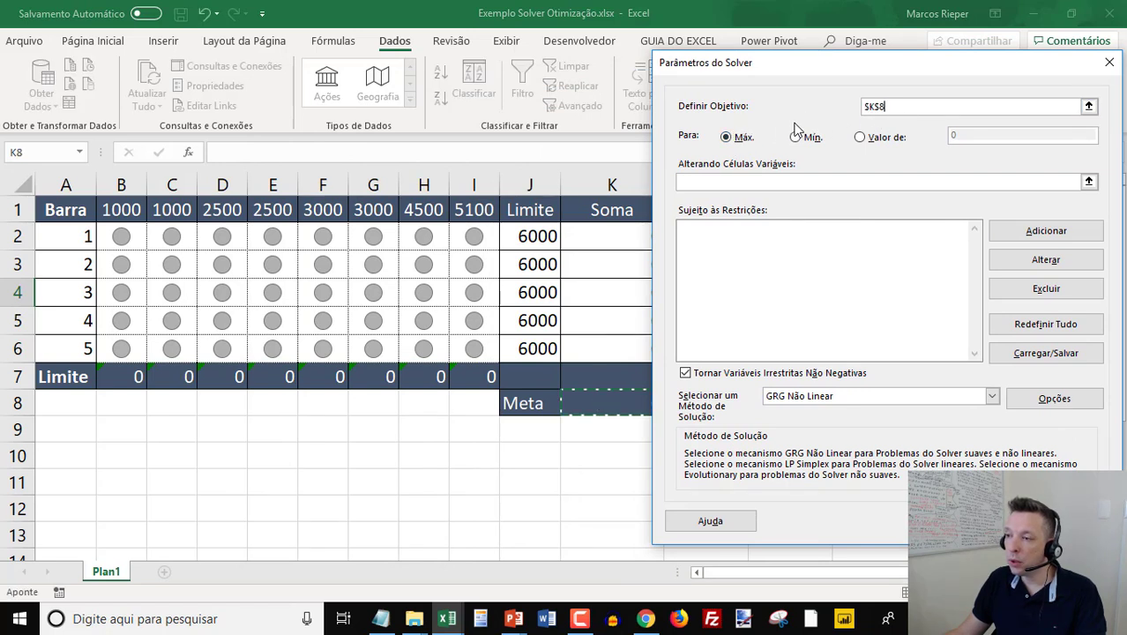
pyautogui.moveTo(794, 65); pyautogui.dragTo(818, 68)
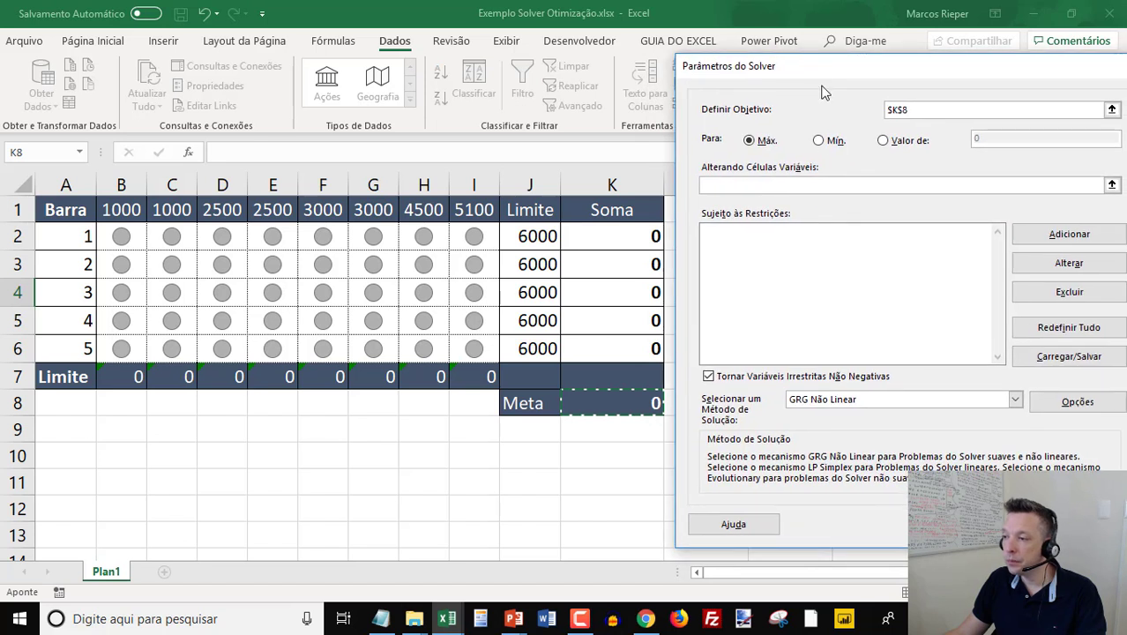
pyautogui.click(763, 185)
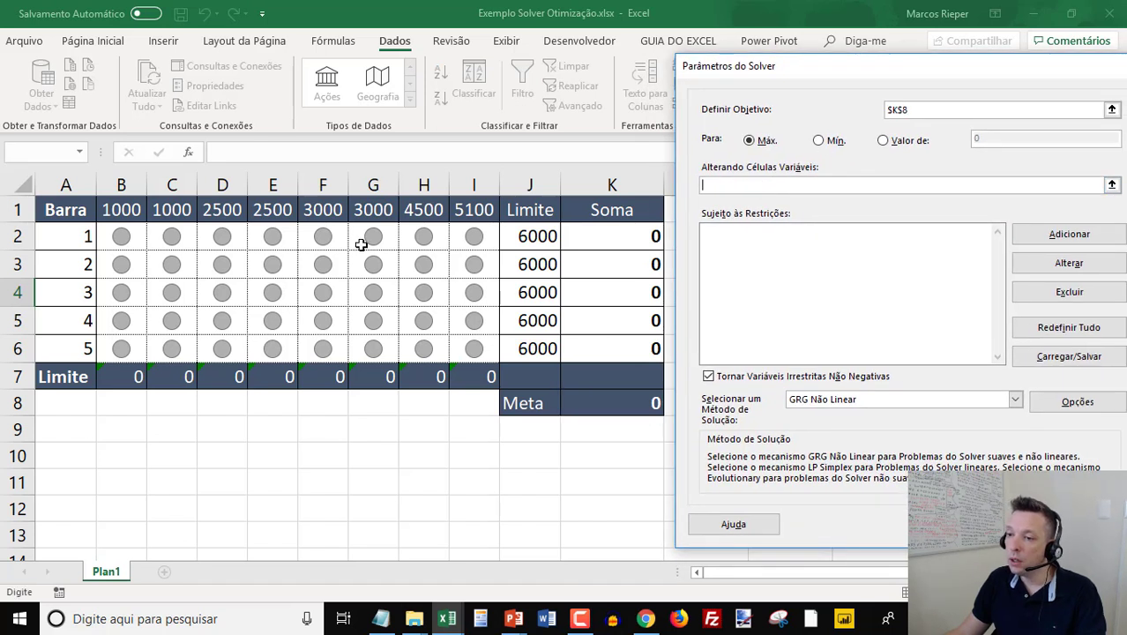
pyautogui.moveTo(118, 235); pyautogui.dragTo(476, 346)
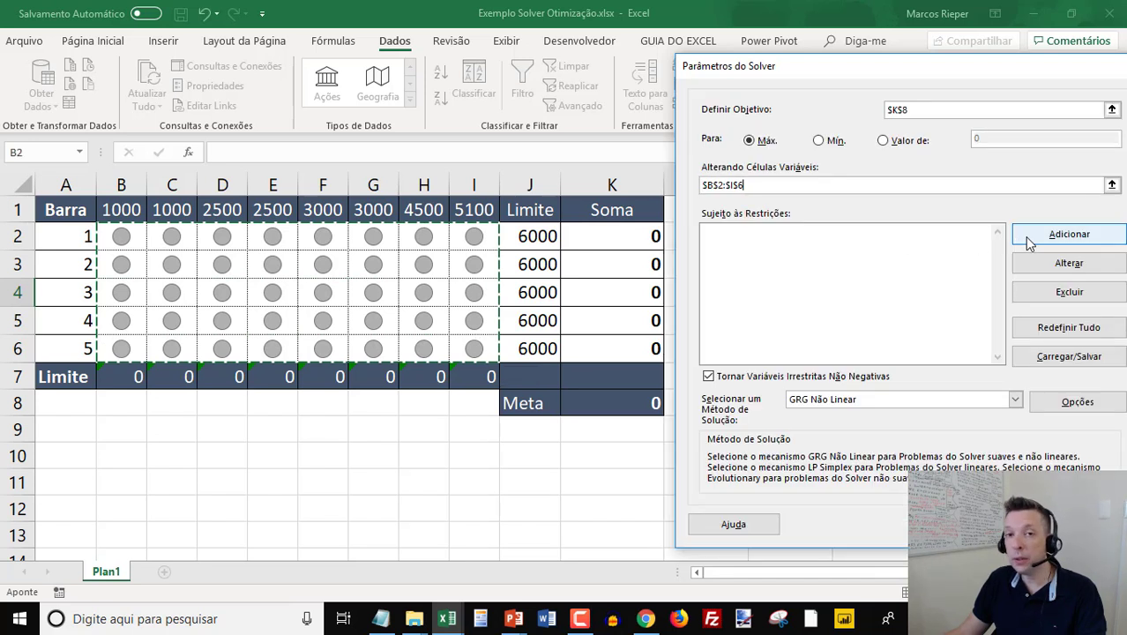
# Add a Solver constraint that restricts the assignment cells B2:I6 to binary values.
pyautogui.click(1067, 235)
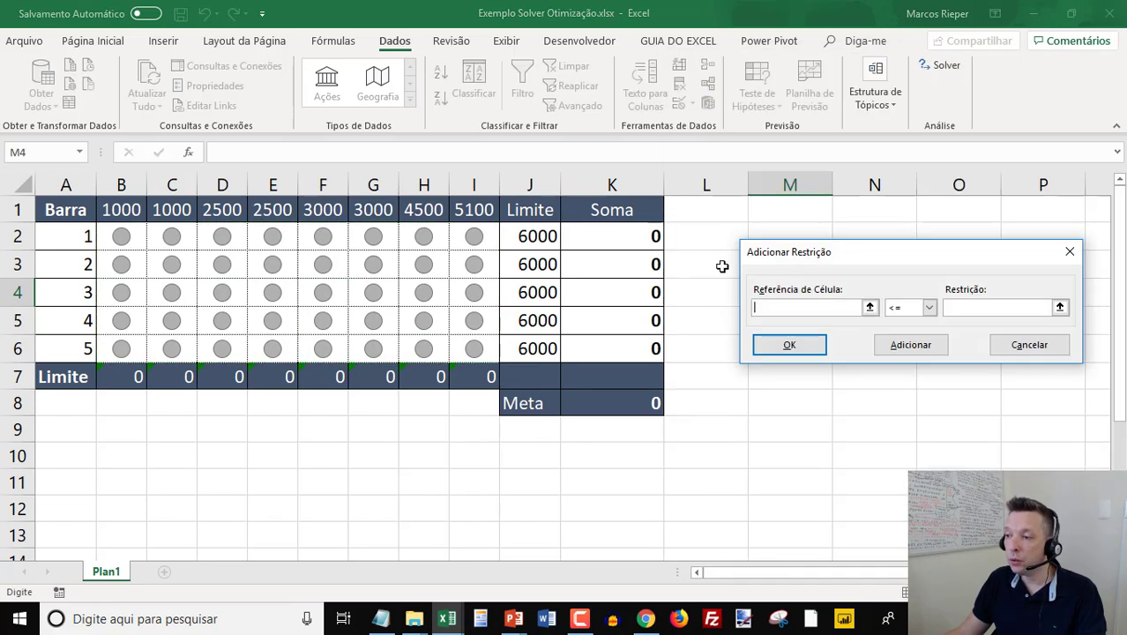
pyautogui.moveTo(121, 236); pyautogui.dragTo(476, 351)
pyautogui.click(928, 307)
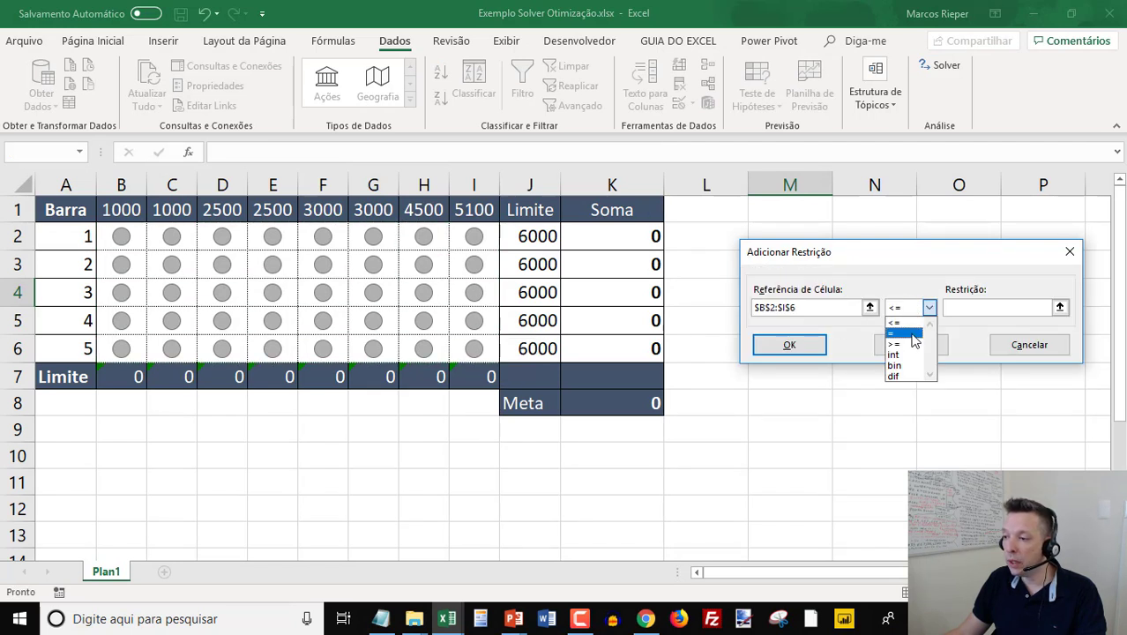
pyautogui.click(900, 365)
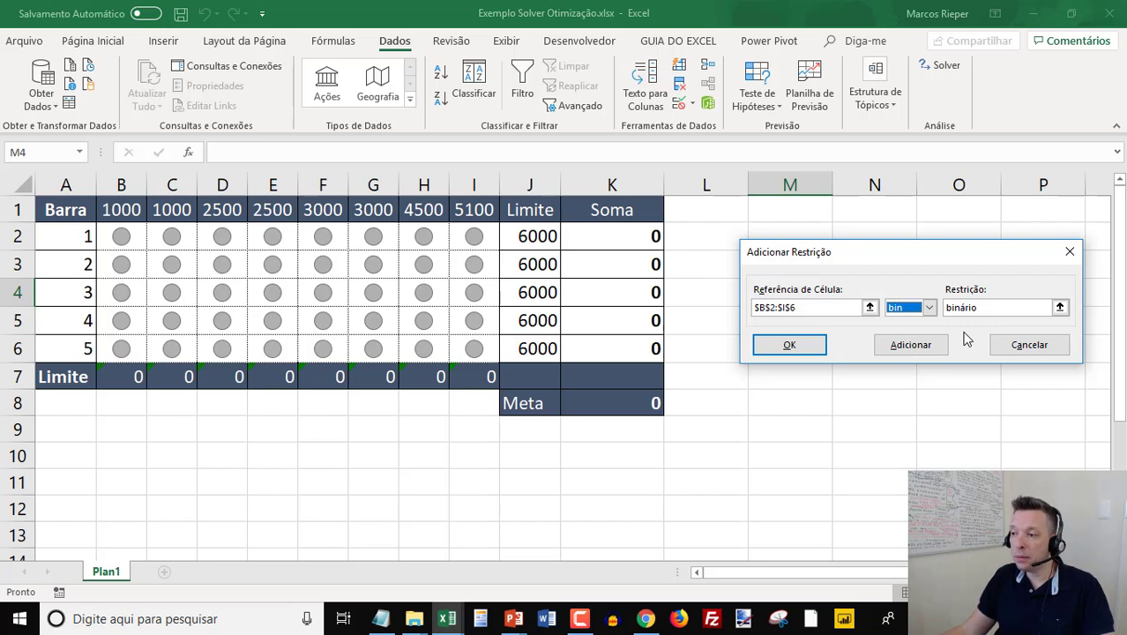
pyautogui.click(910, 345)
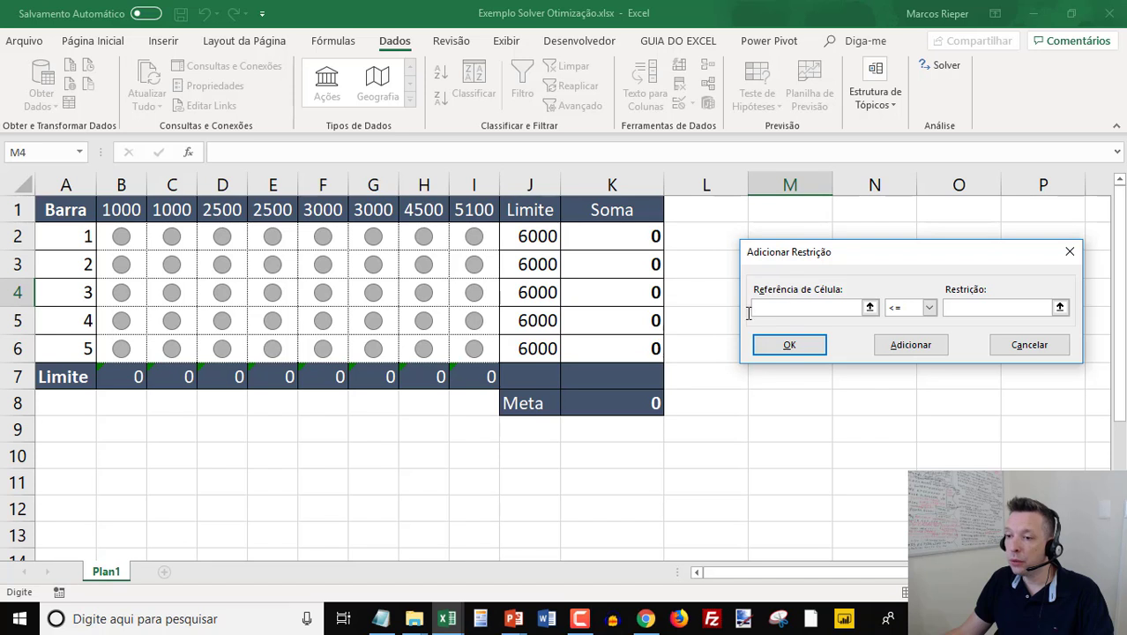
# Add a Solver constraint requiring the piece totals in B7:I7 to equal 1.
pyautogui.moveTo(128, 375); pyautogui.dragTo(478, 374)
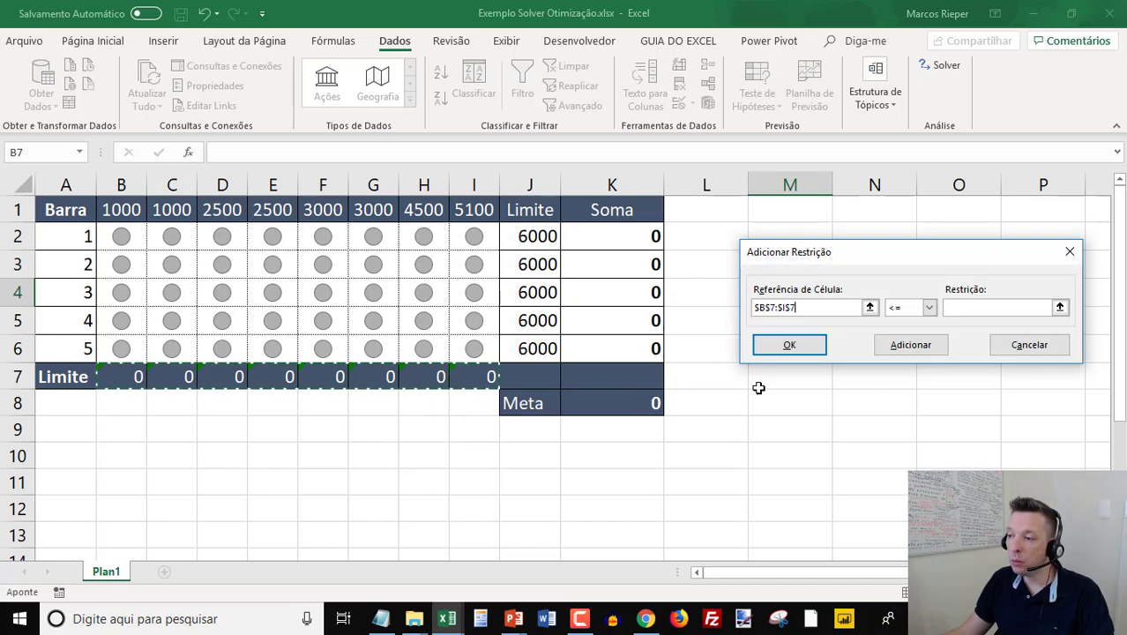
pyautogui.click(929, 307)
pyautogui.click(902, 333)
pyautogui.click(960, 306)
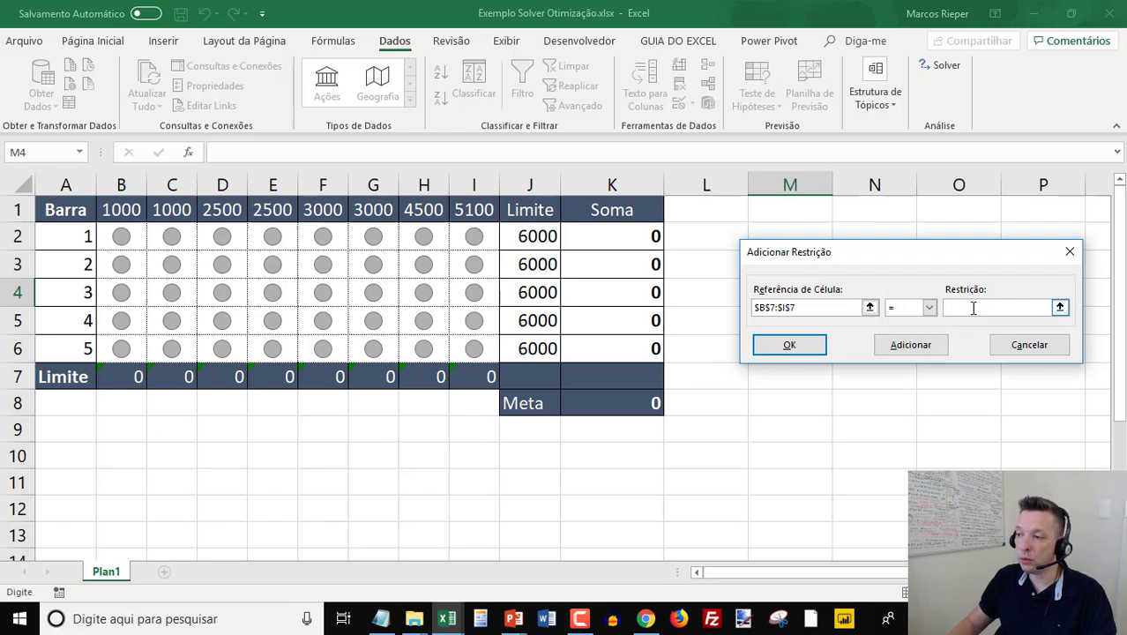
pyautogui.write('1')
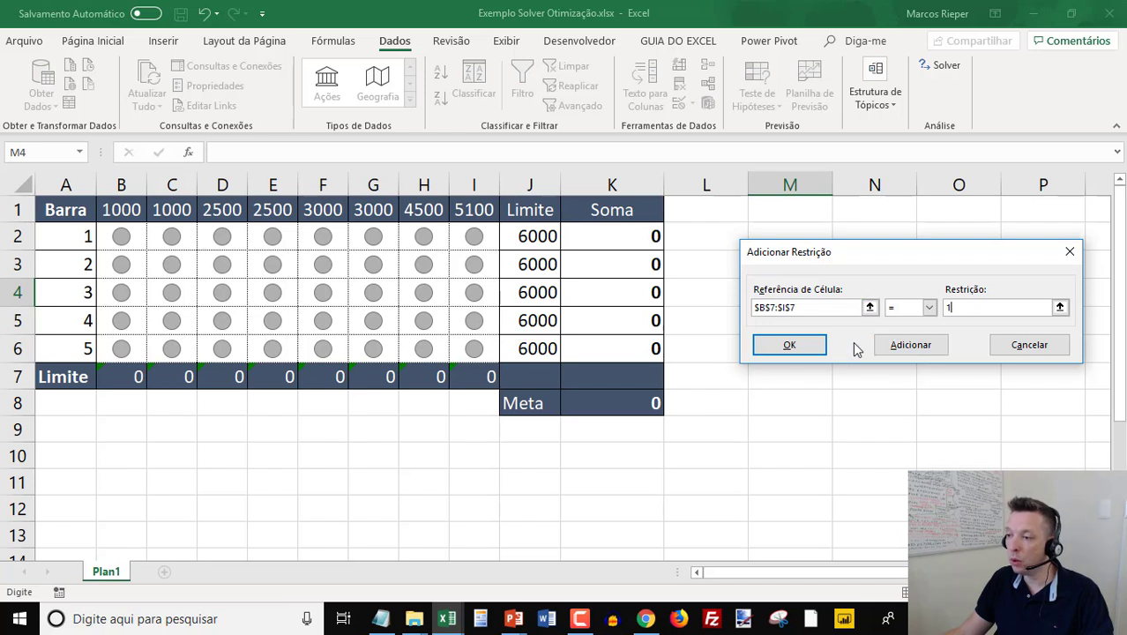
pyautogui.click(811, 345)
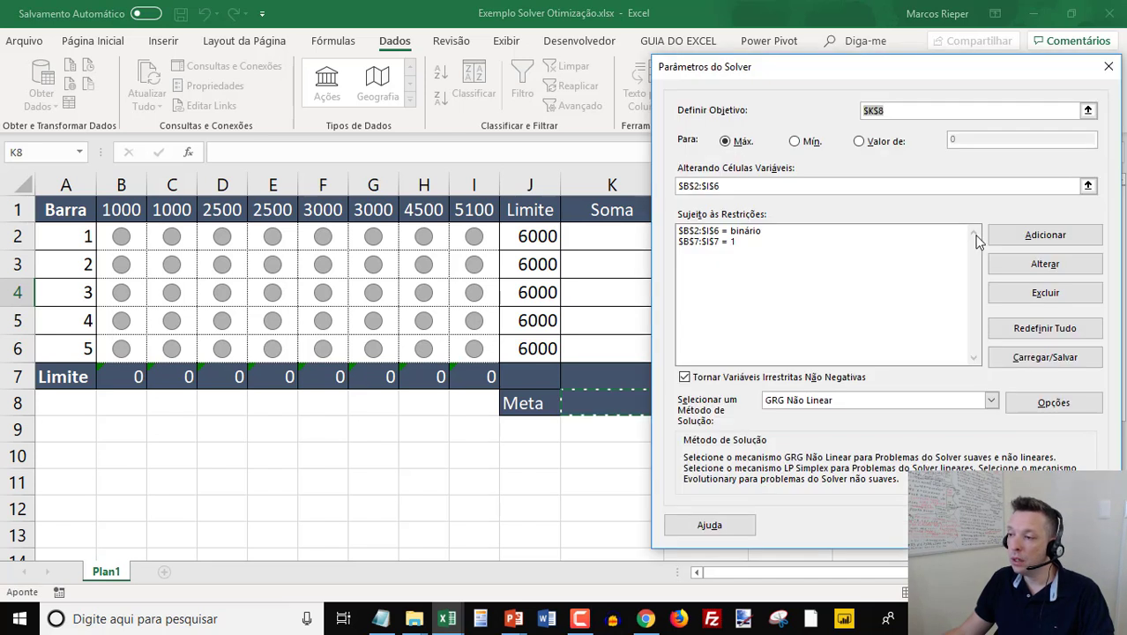
# Add a constraint keeping the bar sums K2:K6 <= the limits J2:J6, and run Solver with GRG Não Linear.
pyautogui.click(1043, 234)
pyautogui.moveTo(589, 234); pyautogui.dragTo(603, 354)
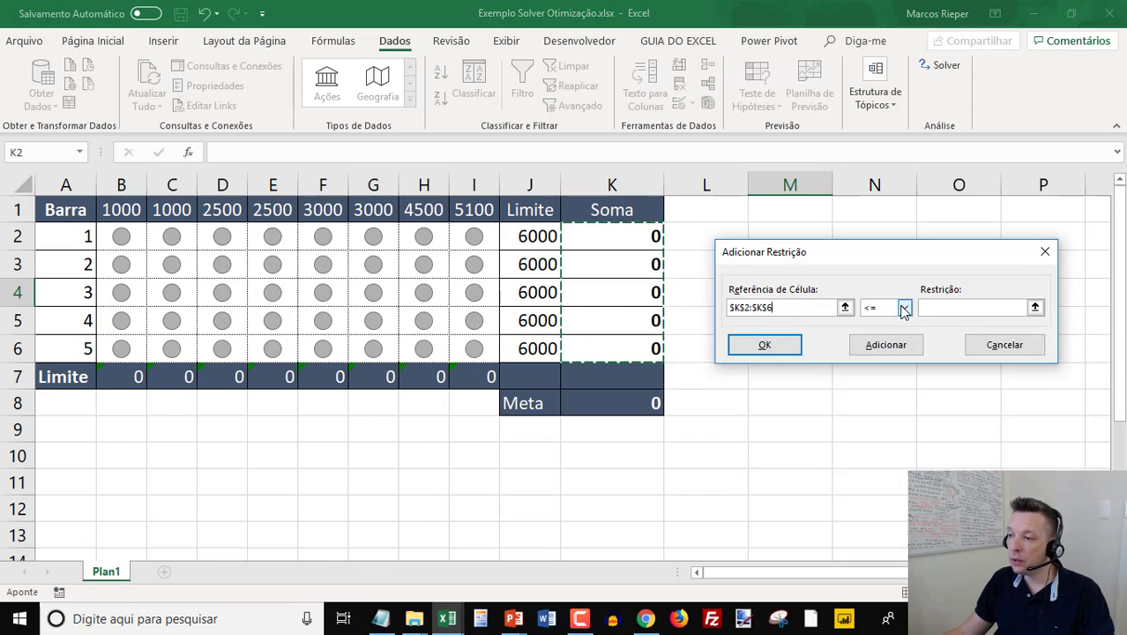
pyautogui.click(1026, 304)
pyautogui.moveTo(535, 235); pyautogui.dragTo(548, 350)
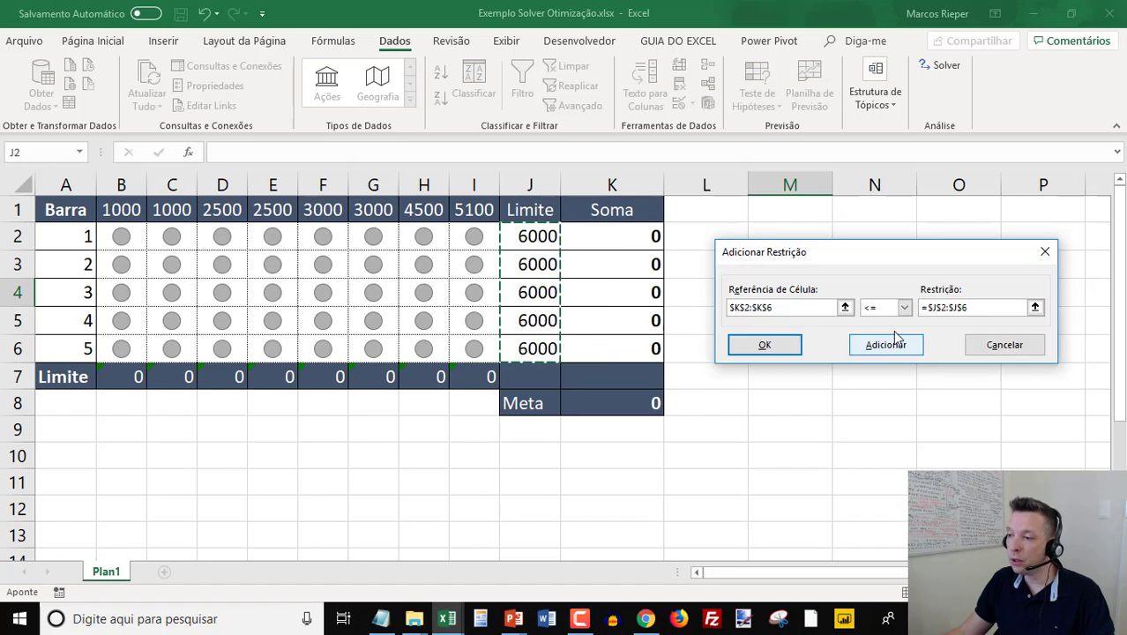
pyautogui.click(780, 346)
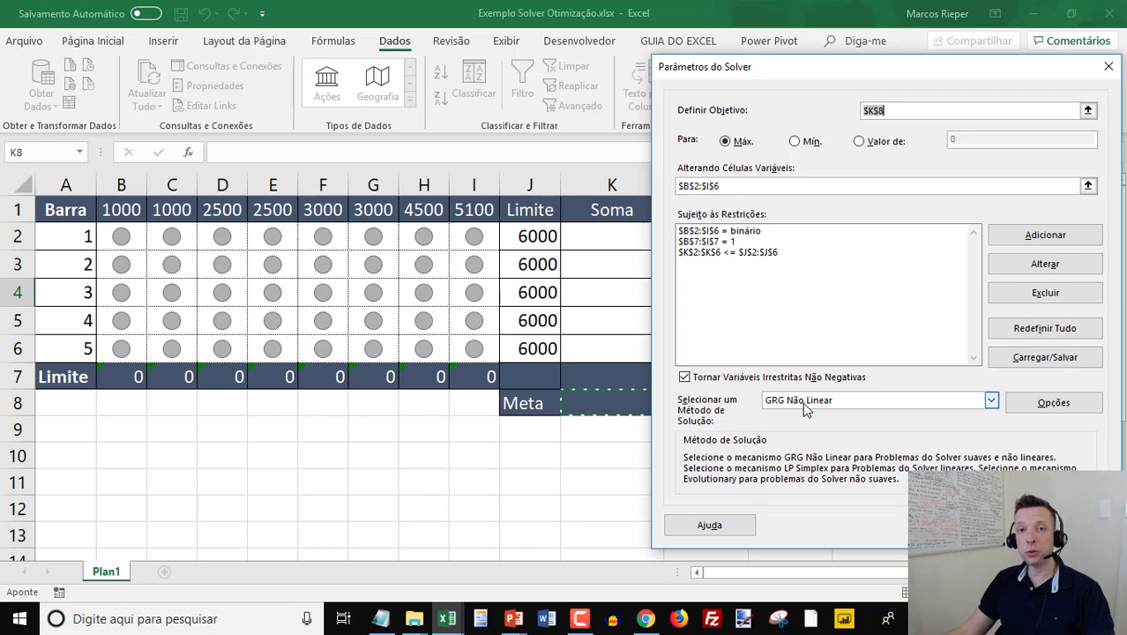
pyautogui.click(957, 525)
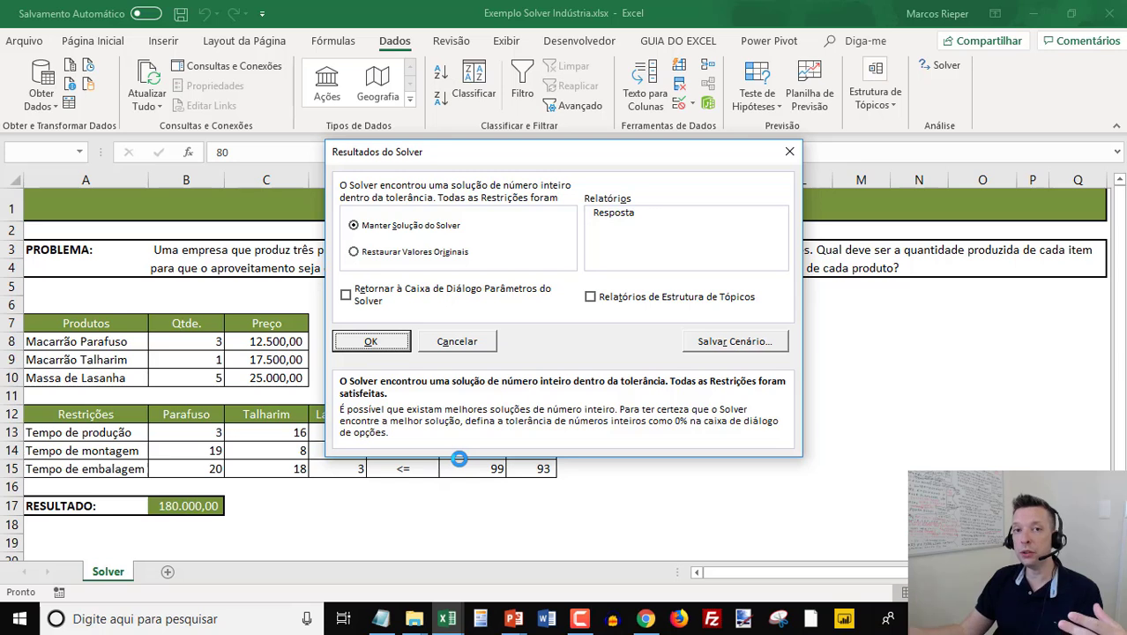
# Keep the Solver solution in Exemplo Solver Indústria.xlsx and switch back to Exemplo Solver Otimização.xlsx.
pyautogui.click(371, 341)
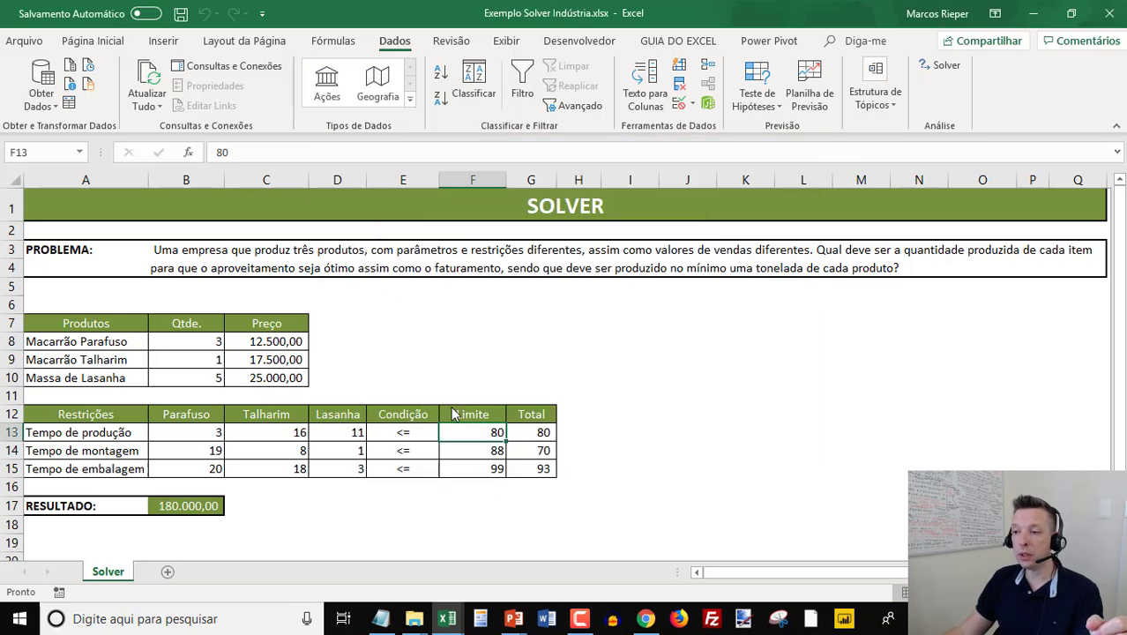
pyautogui.click(674, 418)
pyautogui.moveTo(448, 619)
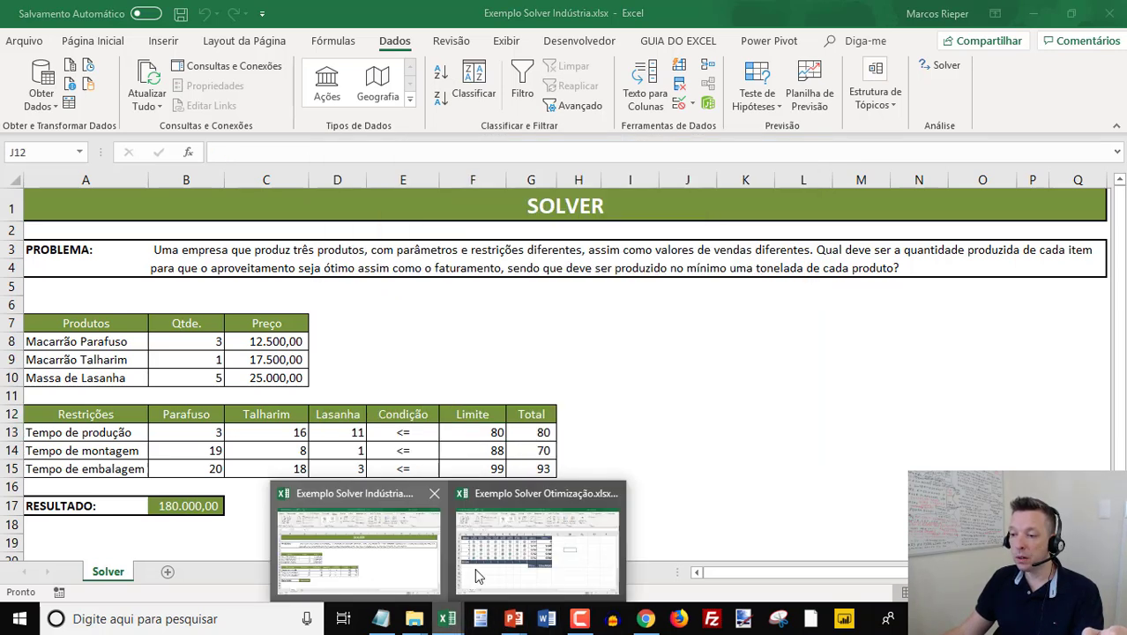
pyautogui.click(536, 540)
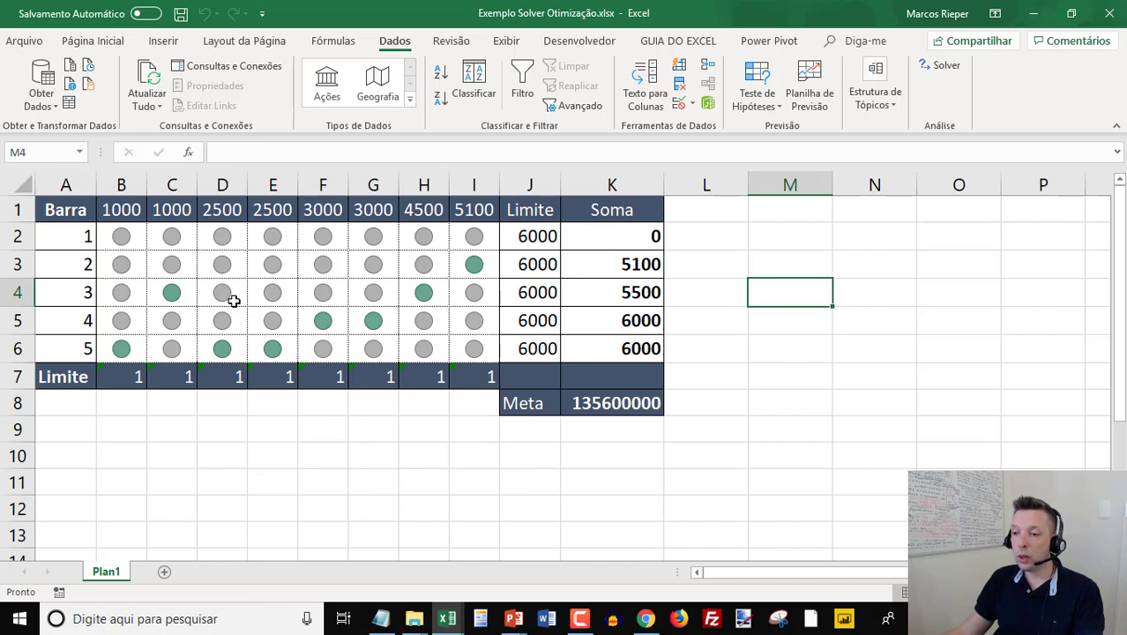
# Check the pieces allocated to bars 2 and 3 against their Soma totals in K3 and K4.
pyautogui.moveTo(123, 265); pyautogui.dragTo(445, 264)
pyautogui.click(480, 264)
pyautogui.click(648, 265)
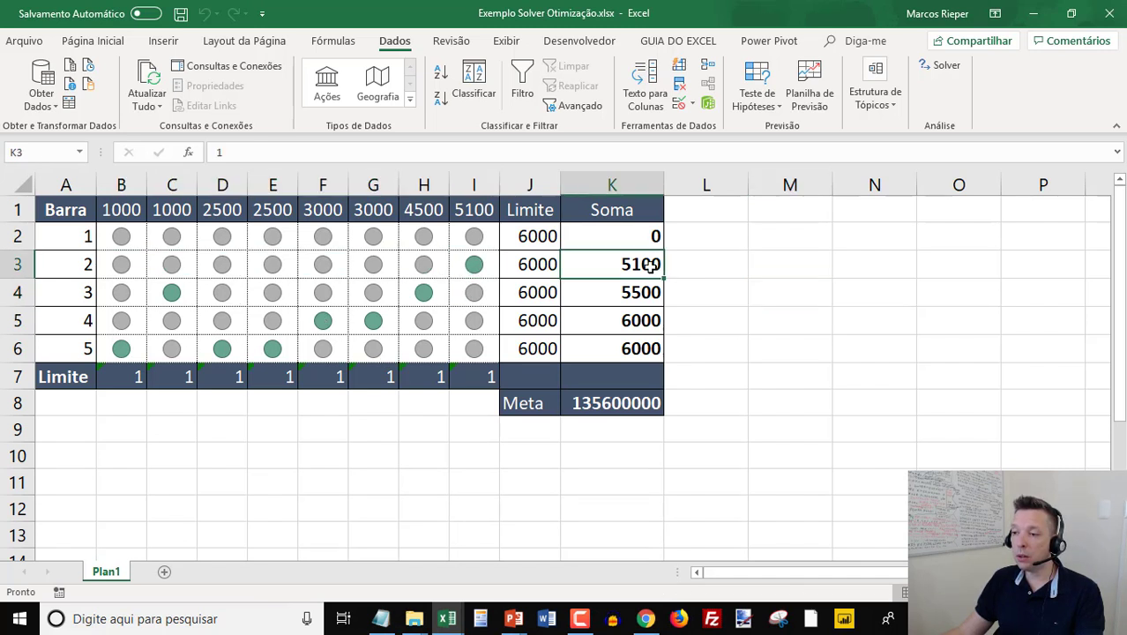
pyautogui.click(404, 294)
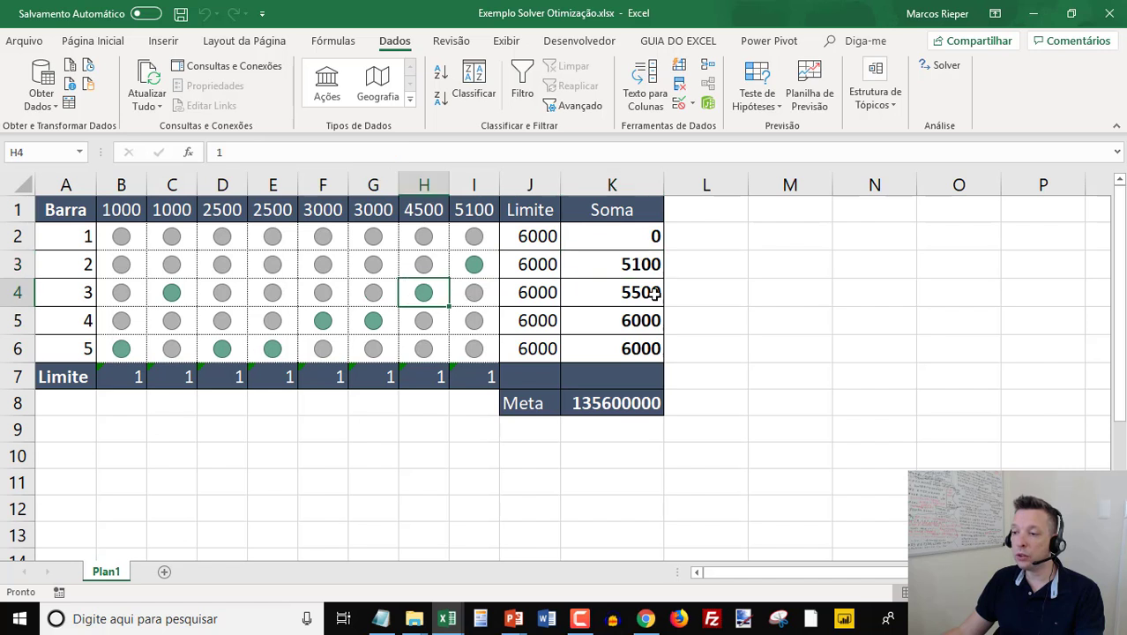
pyautogui.click(650, 292)
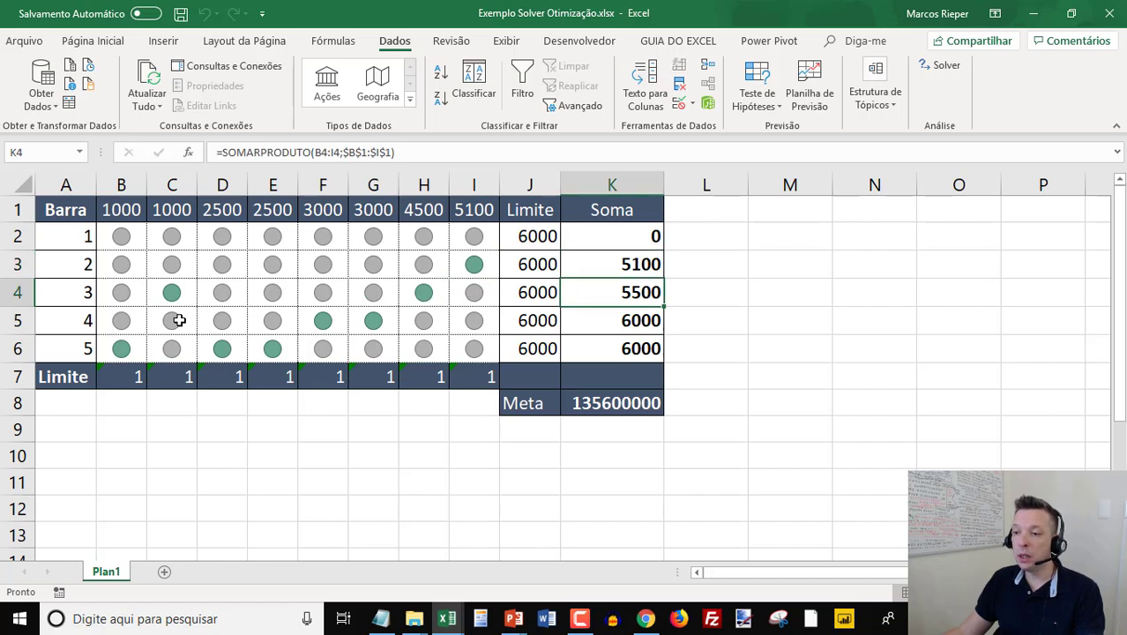
# Check the pieces allocated to bars 4 and 5 against their Soma totals in K5 and K6 and the bar limit.
pyautogui.moveTo(323, 319); pyautogui.dragTo(373, 318)
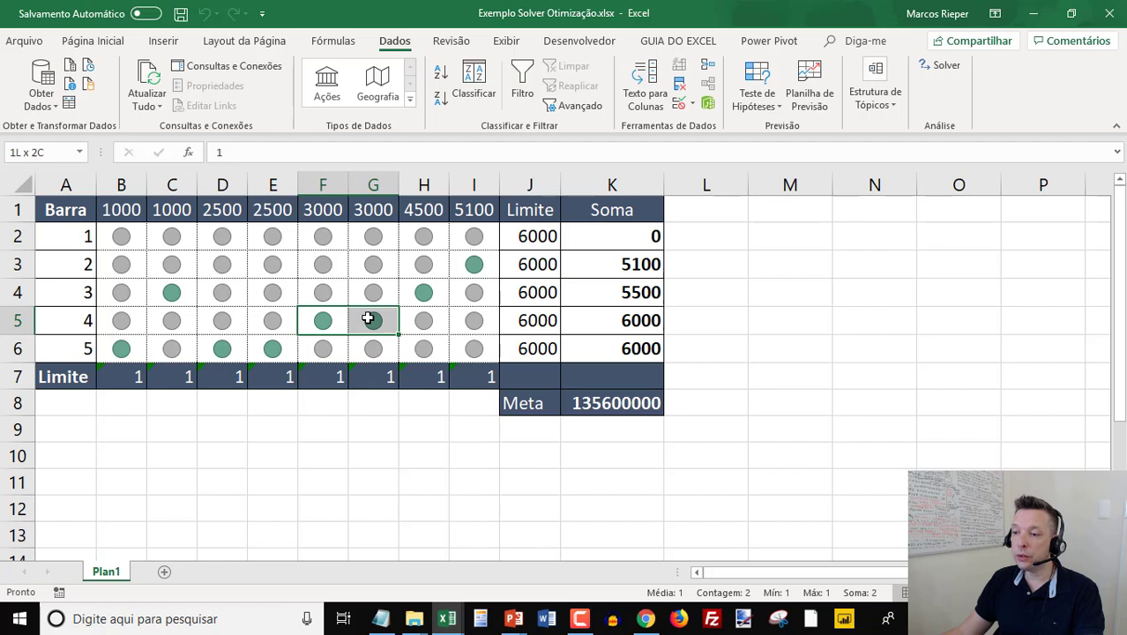
pyautogui.click(609, 319)
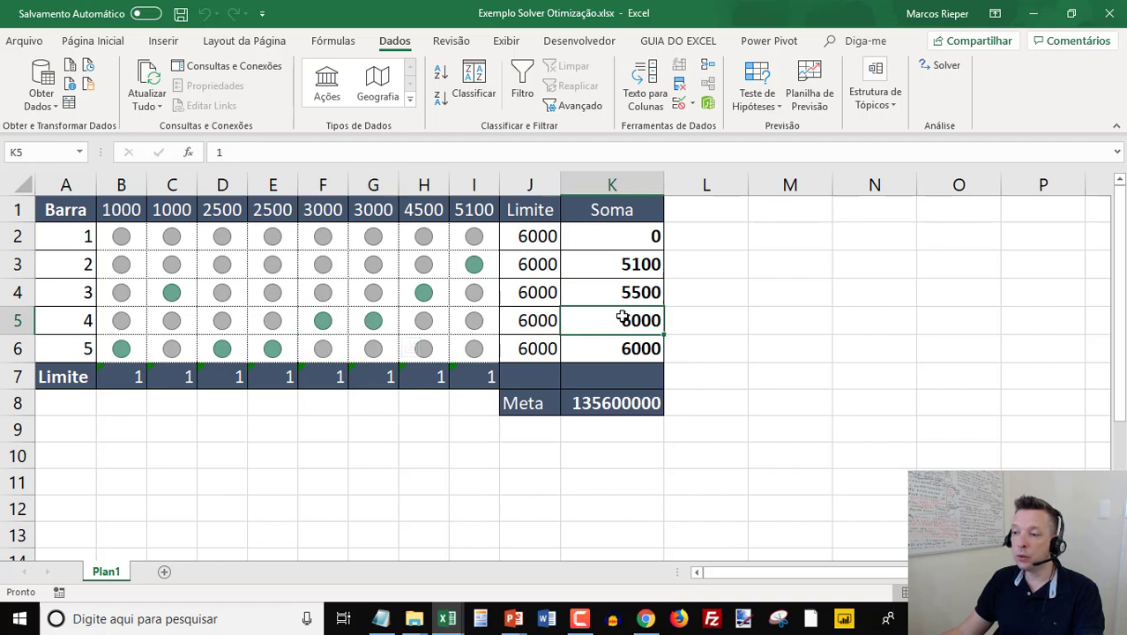
pyautogui.click(120, 349)
pyautogui.click(222, 349)
pyautogui.click(273, 348)
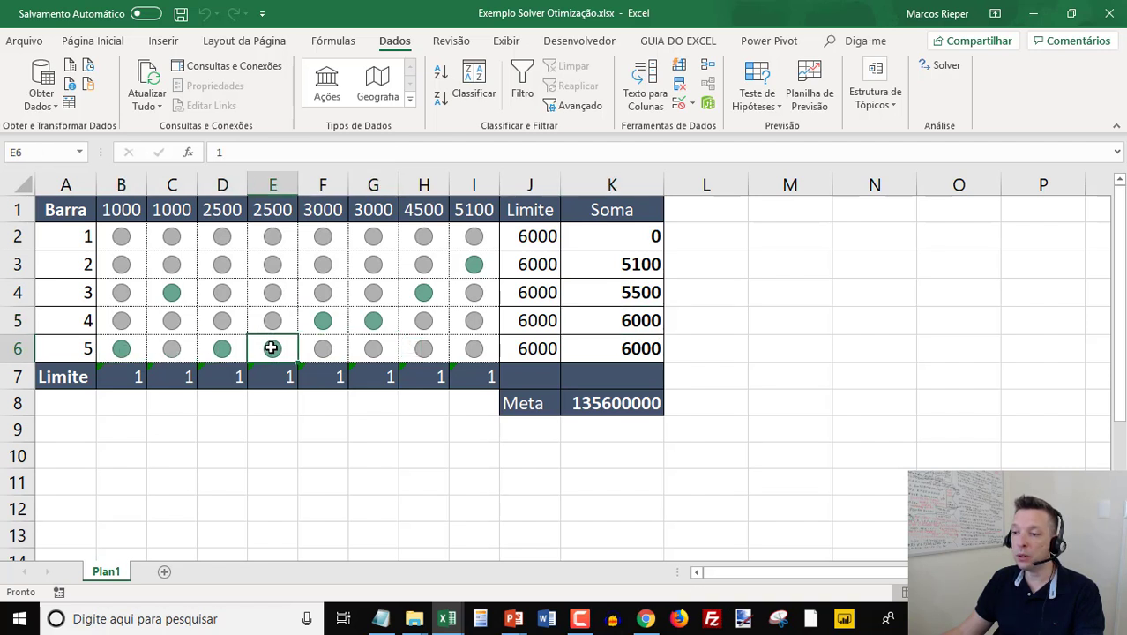
pyautogui.click(612, 344)
pyautogui.moveTo(613, 344); pyautogui.dragTo(549, 346)
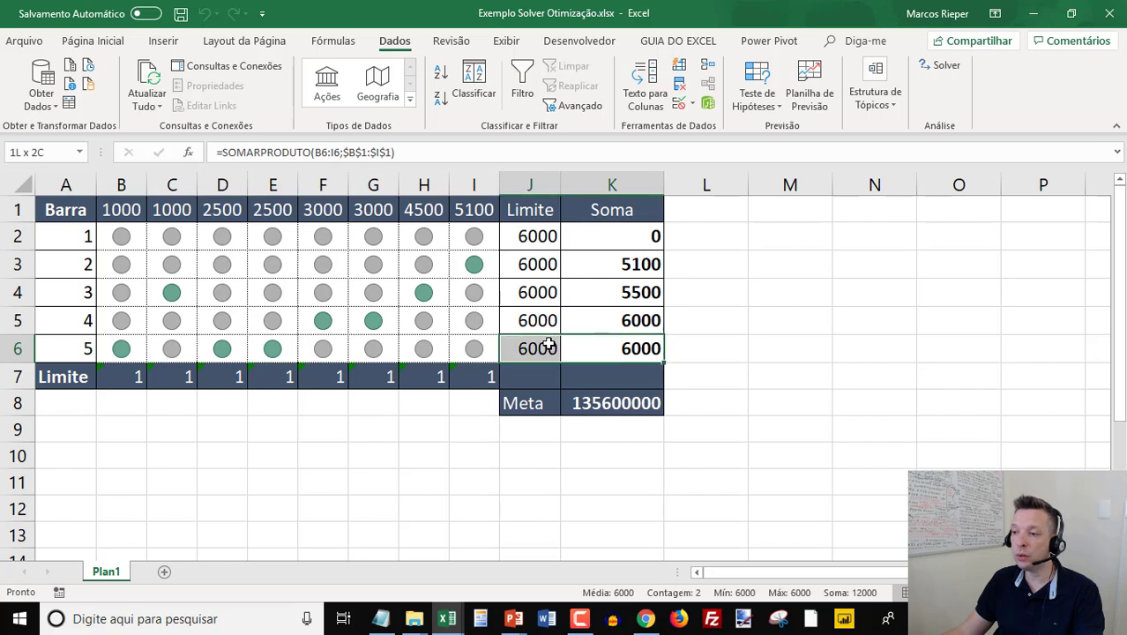
# Review bar 1's row B2:K2 and the overall allocation of pieces across the five bars in B2:K6.
pyautogui.moveTo(611, 231); pyautogui.dragTo(116, 238)
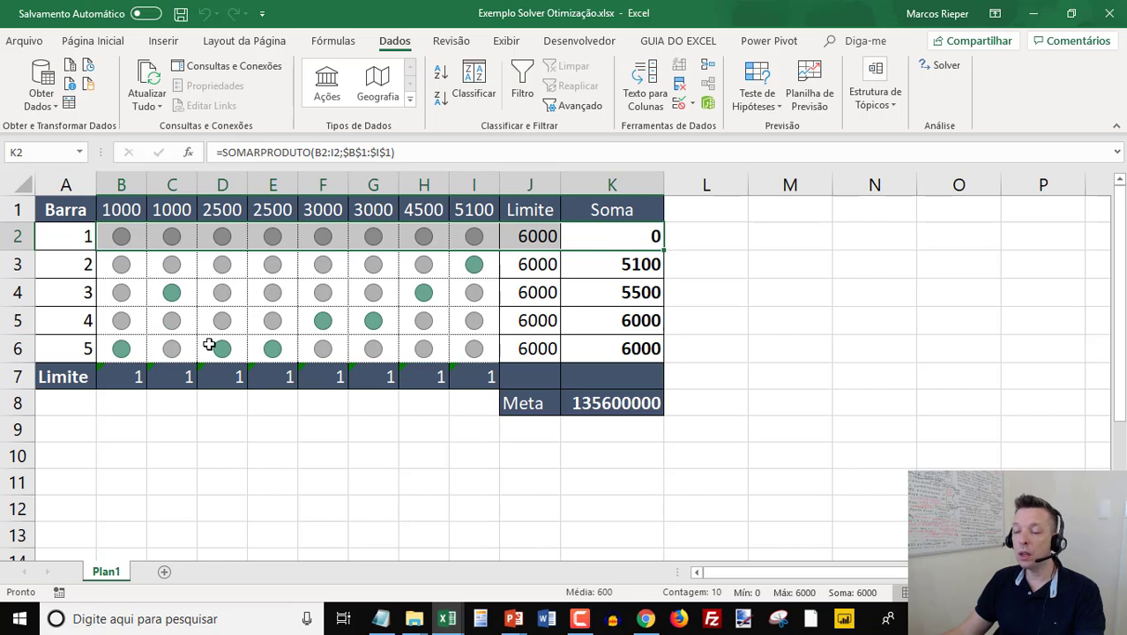
pyautogui.click(172, 264)
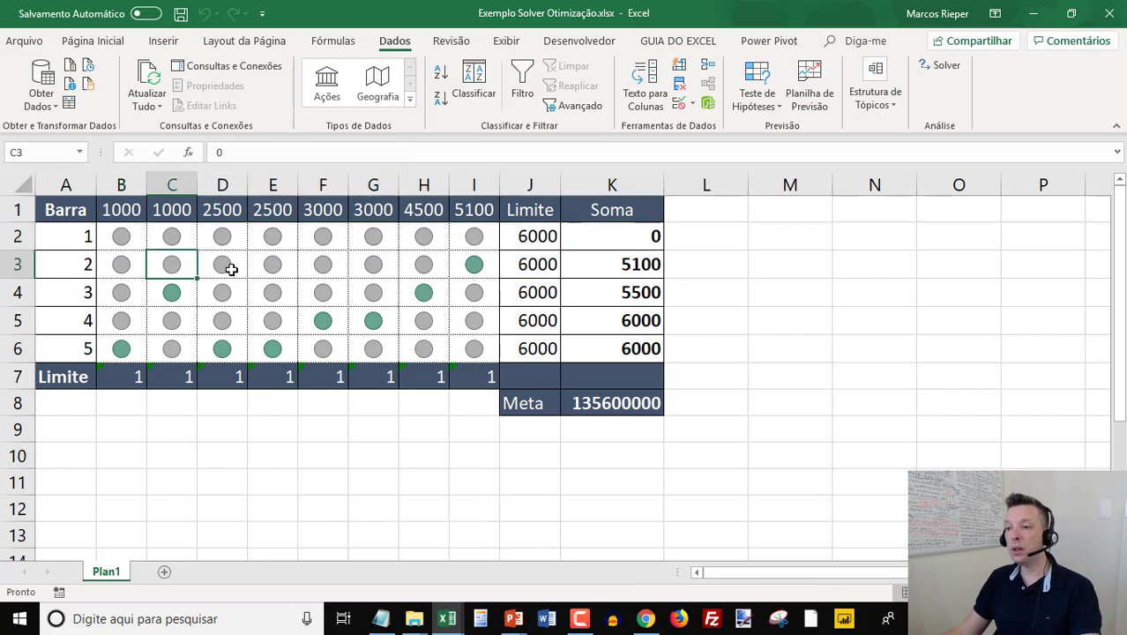
pyautogui.click(225, 216)
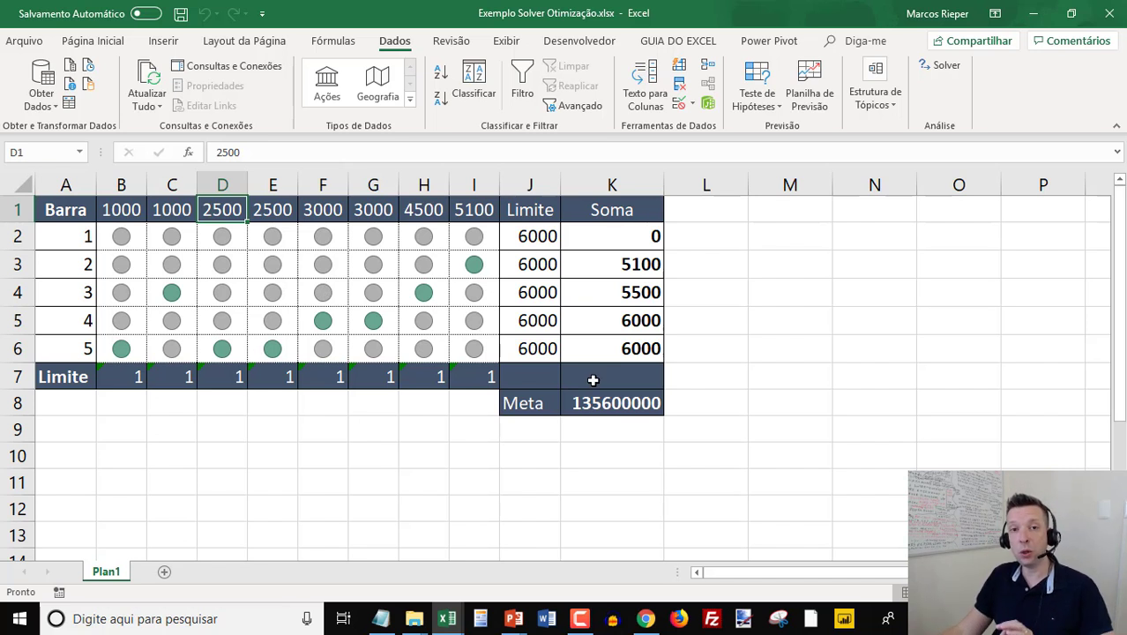
pyautogui.moveTo(633, 250)
pyautogui.mouseDown()
pyautogui.moveTo(295, 280)
pyautogui.moveTo(166, 344)
pyautogui.moveTo(144, 345)
pyautogui.moveTo(145, 332)
pyautogui.mouseUp()
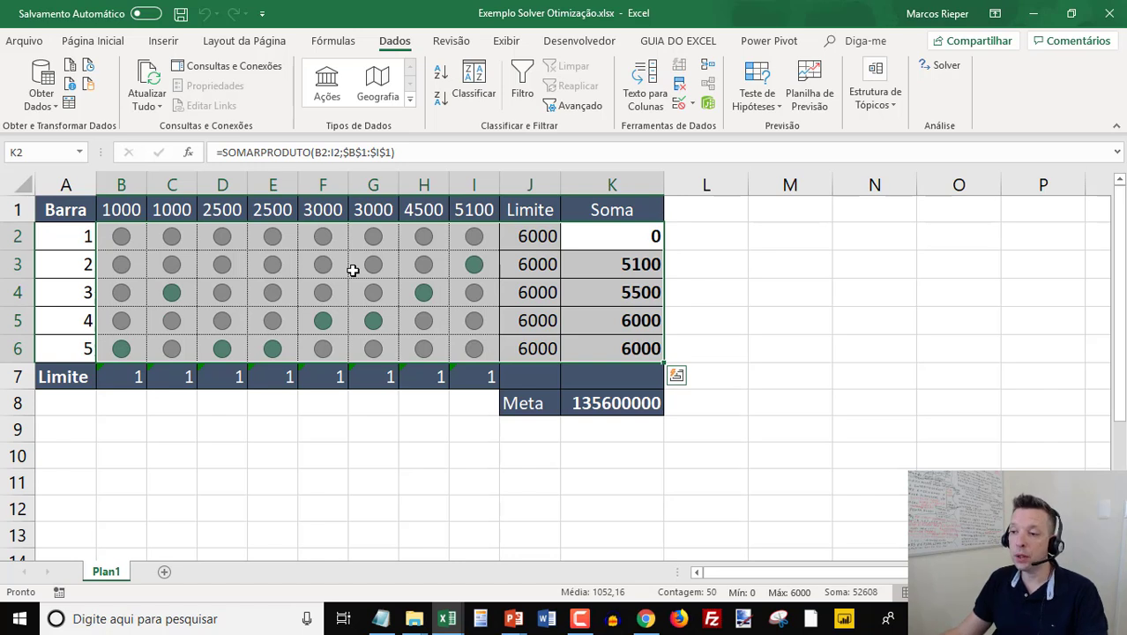
pyautogui.click(353, 270)
# Close Exemplo Solver Otimização.xlsx and Exemplo Solver Indústria.xlsx without saving changes.
pyautogui.click(1110, 13)
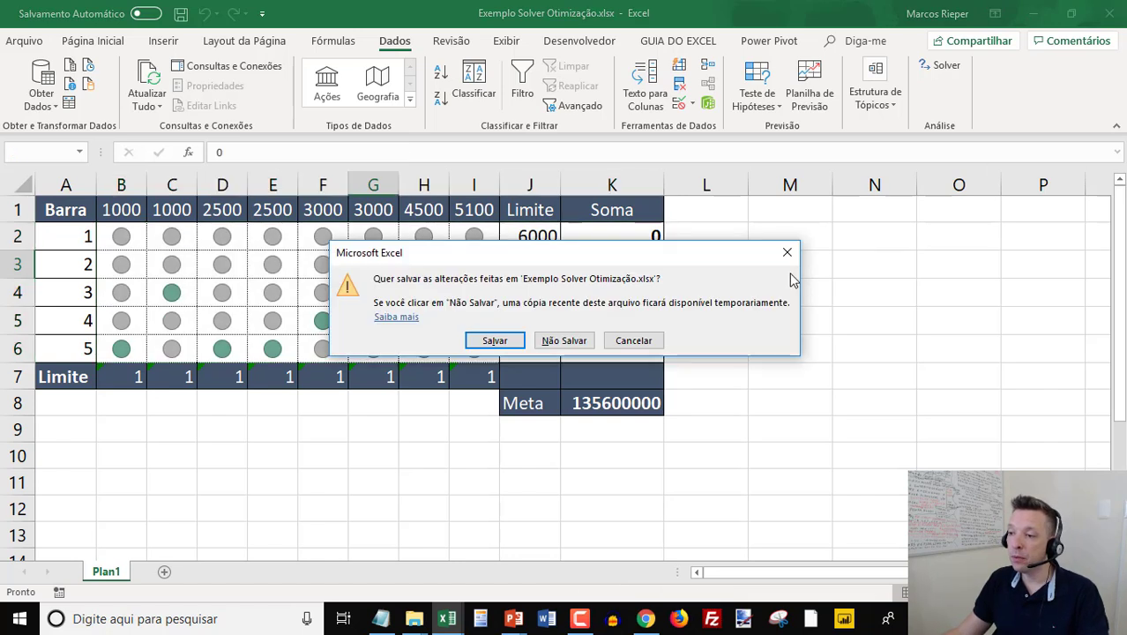
pyautogui.click(549, 340)
pyautogui.click(1112, 13)
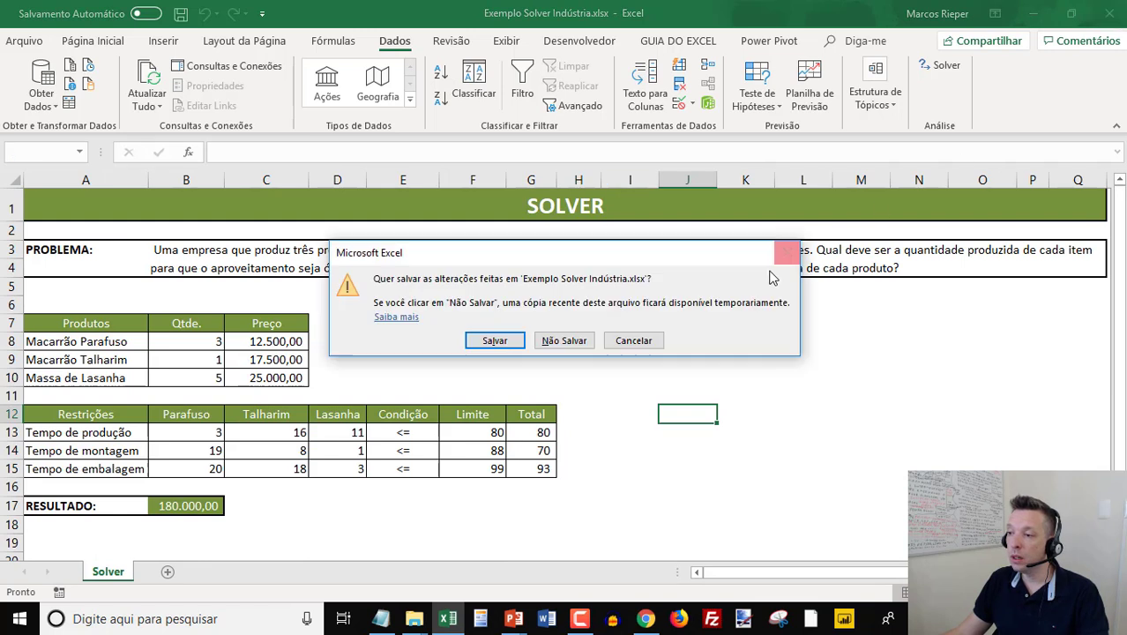
pyautogui.click(578, 344)
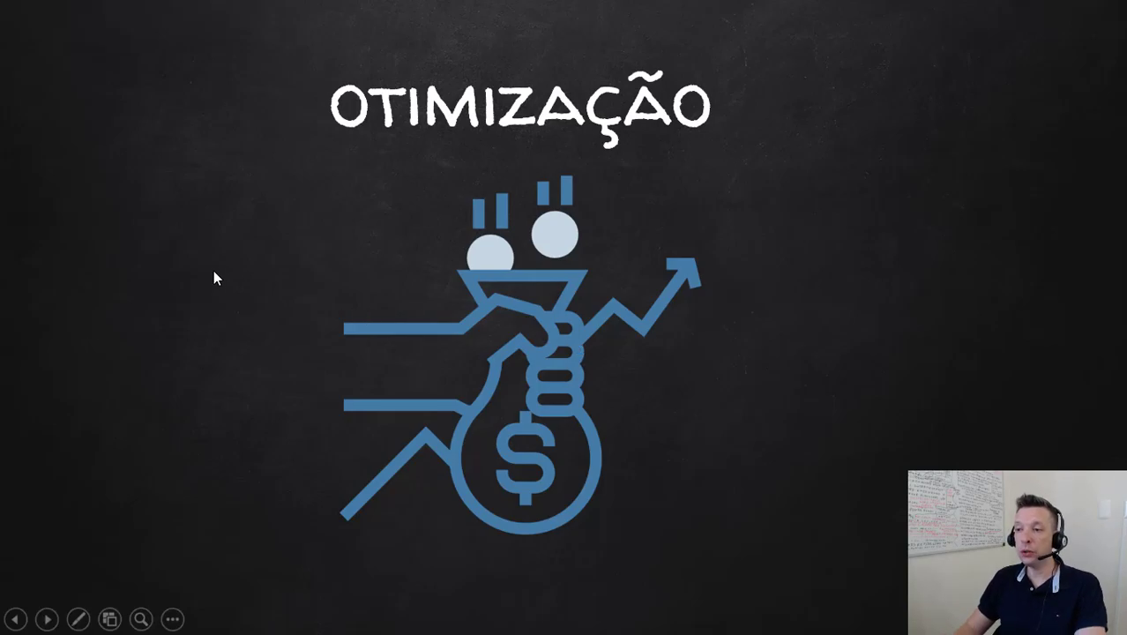
# Advance the slideshow to the Minimização slide and open its linked workbook, Escala de trabalho com solver plantão hospital.xlsm.
pyautogui.press('Right')
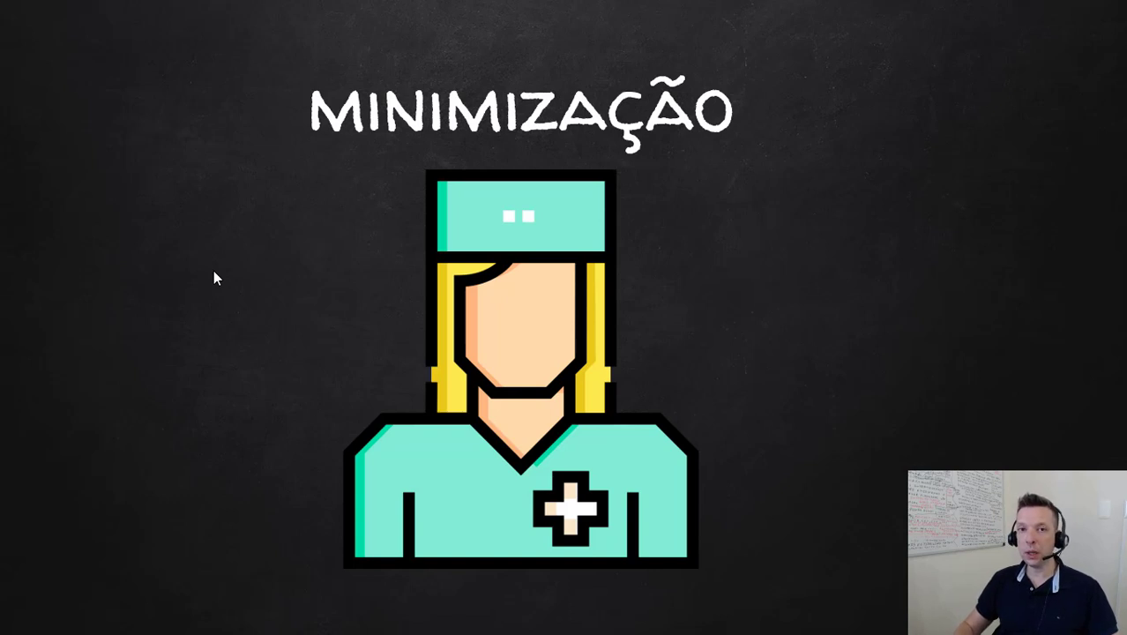
pyautogui.click(513, 299)
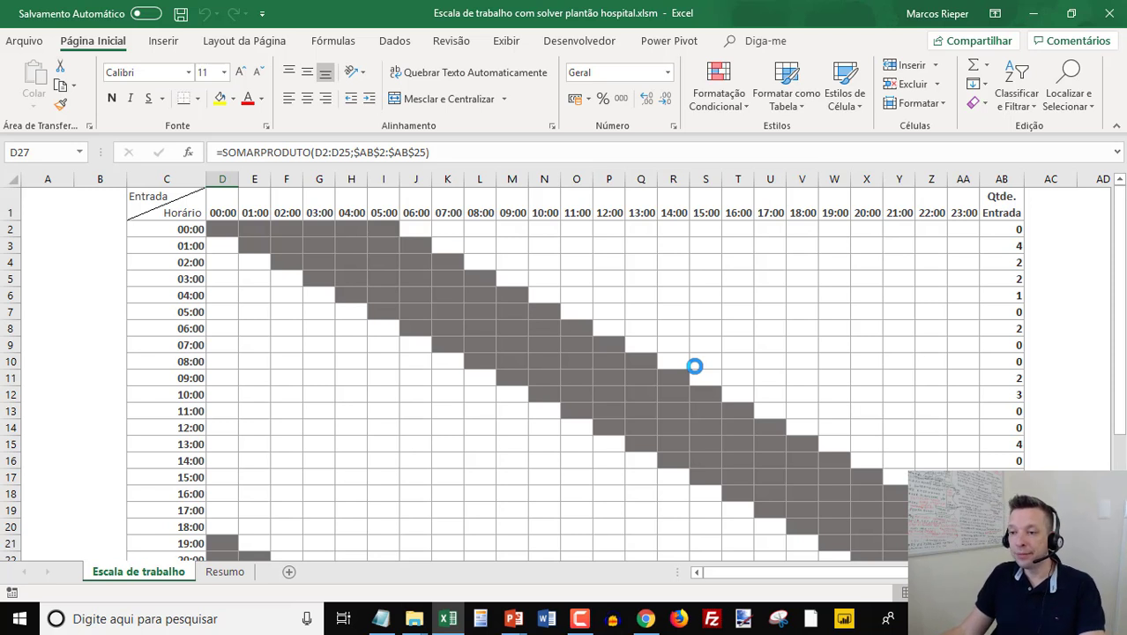
pyautogui.click(440, 261)
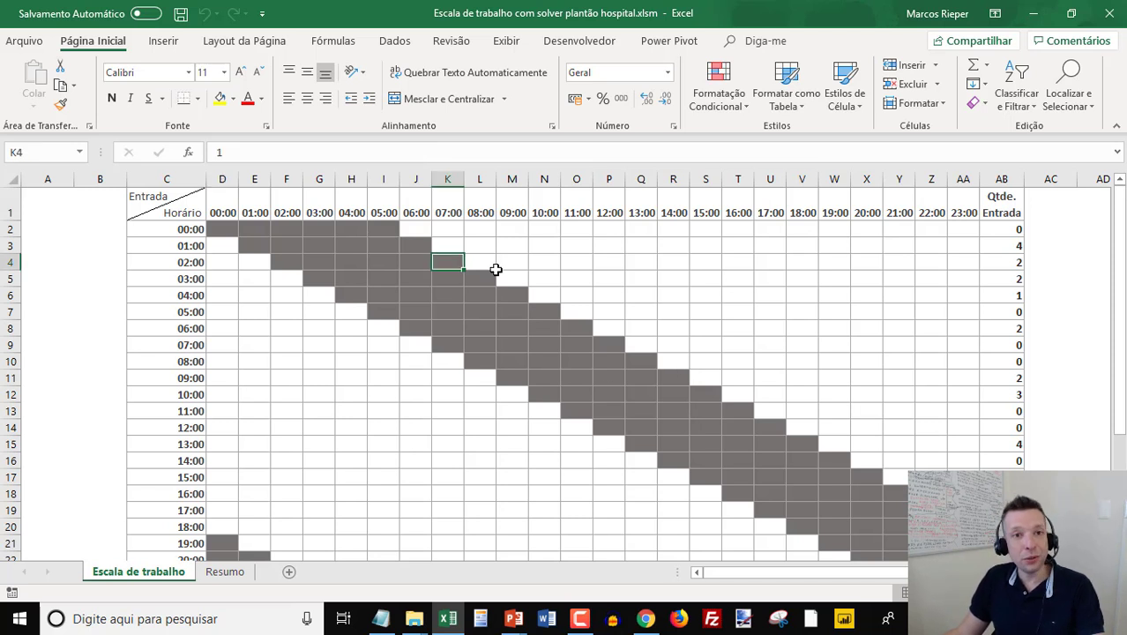
pyautogui.click(804, 261)
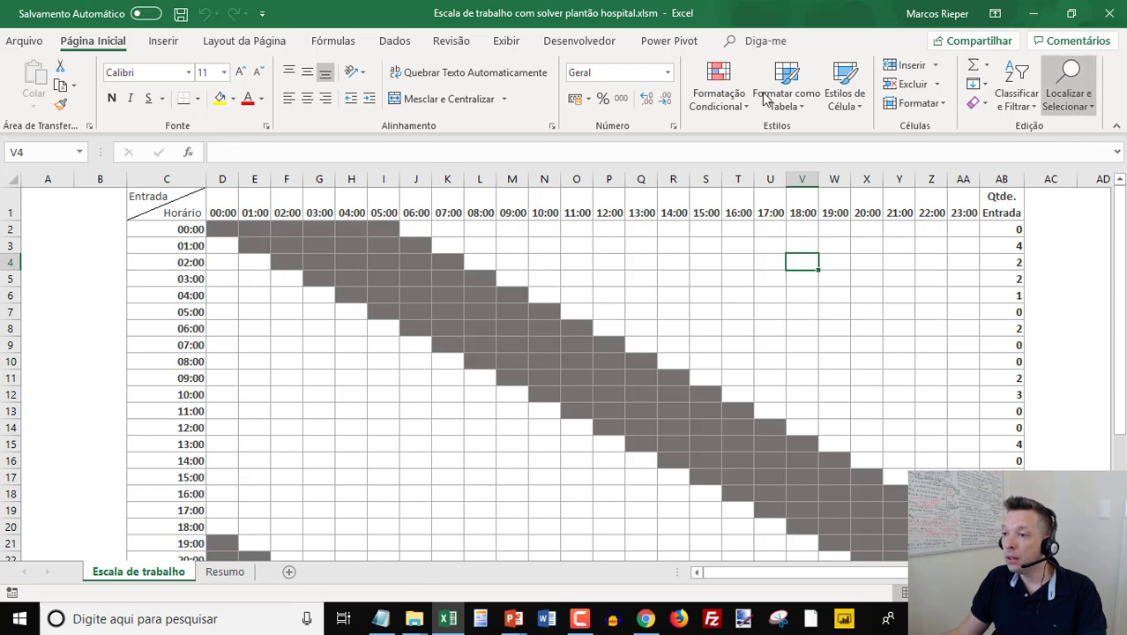
# Disable the Solver add-in in the Excel add-ins list.
pyautogui.click(395, 41)
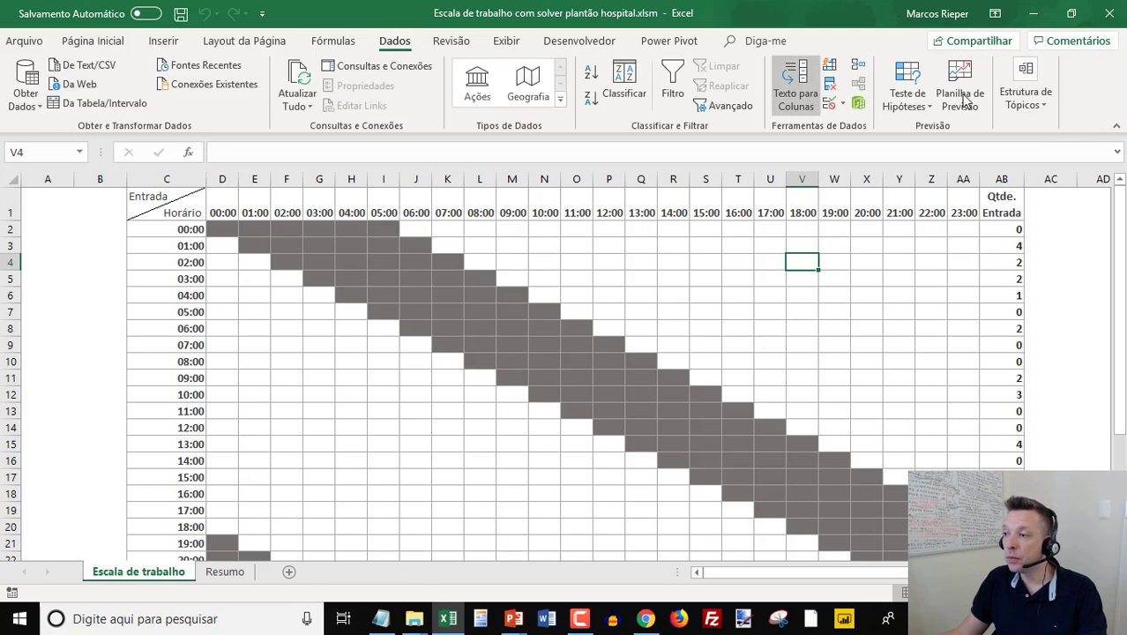
pyautogui.rightClick(1090, 81)
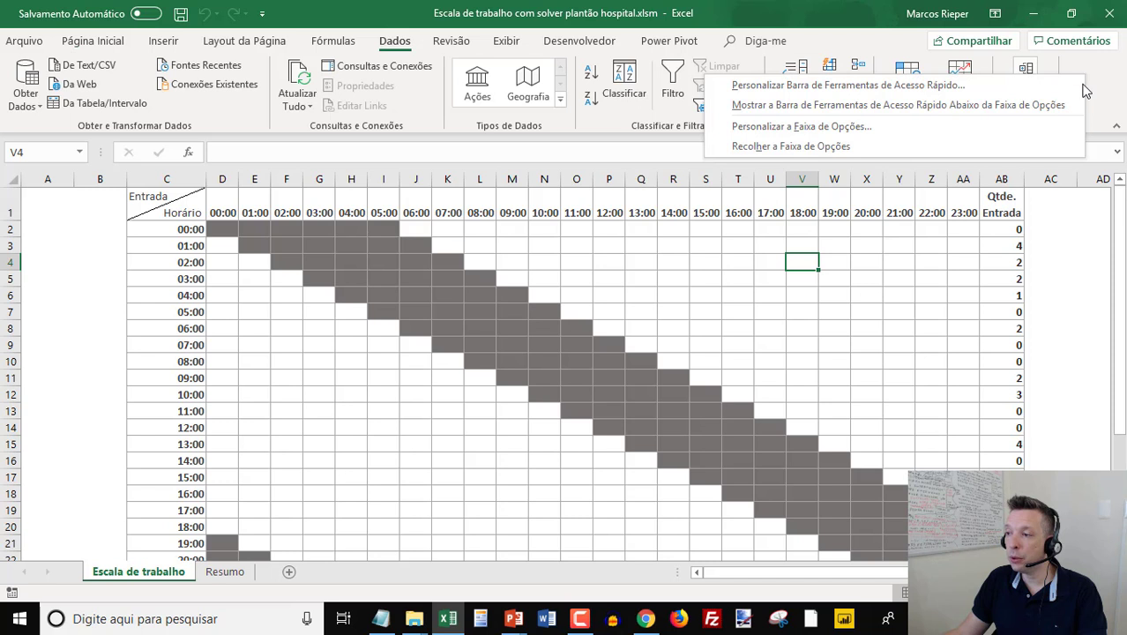
pyautogui.click(857, 132)
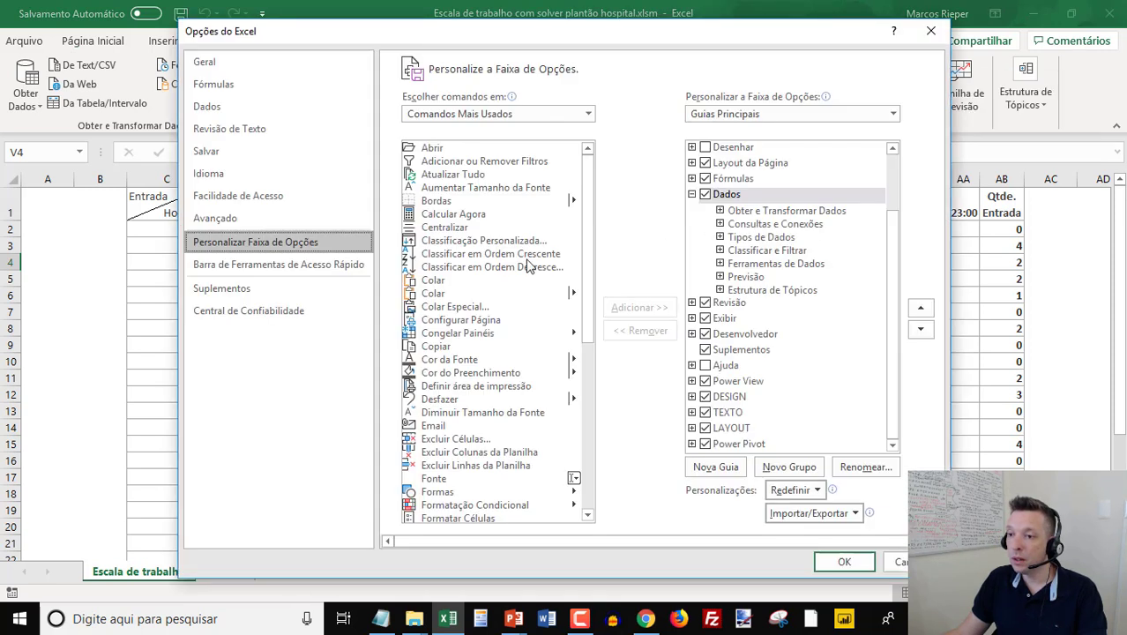
pyautogui.click(353, 296)
pyautogui.click(651, 526)
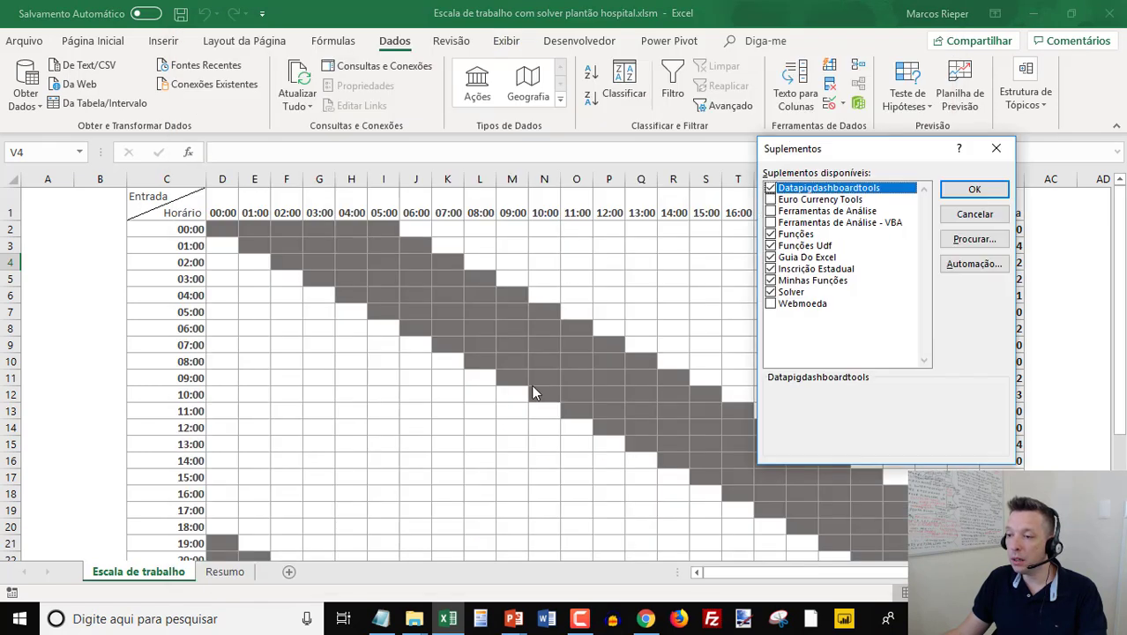
pyautogui.click(772, 292)
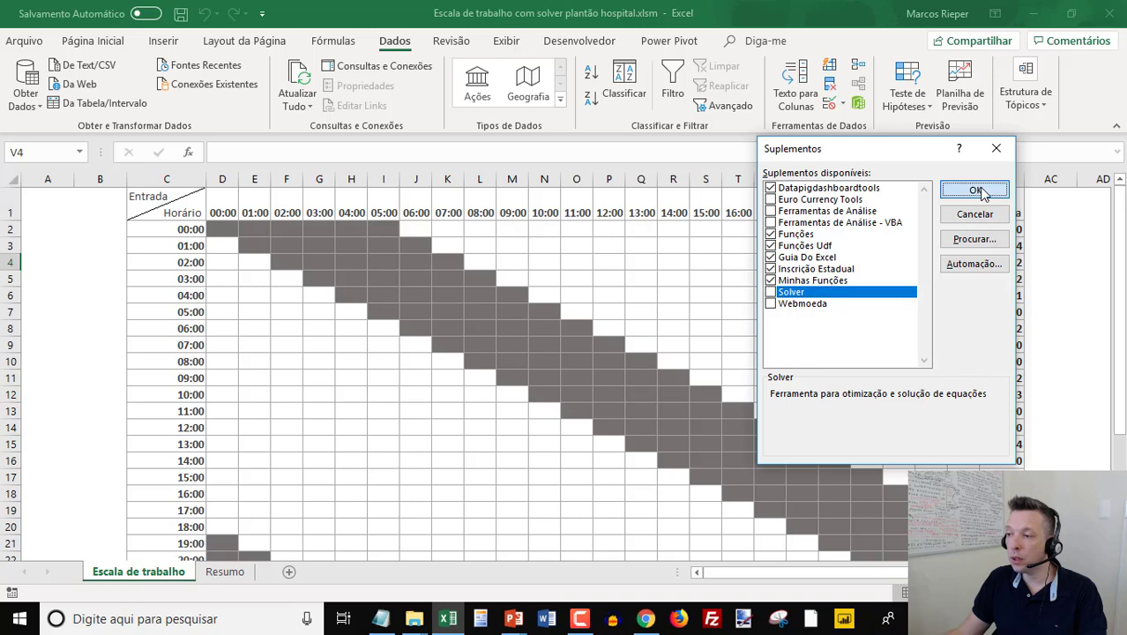
pyautogui.click(975, 189)
# Re-enable the Solver add-in in the Excel add-ins list to load its command again.
pyautogui.rightClick(1078, 75)
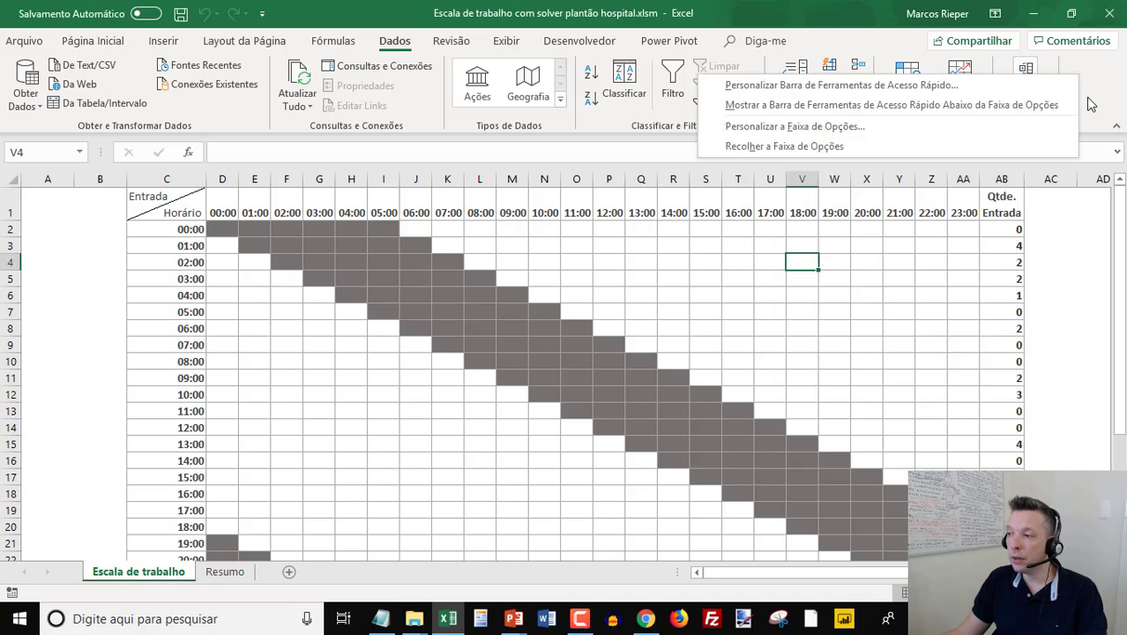
pyautogui.click(837, 132)
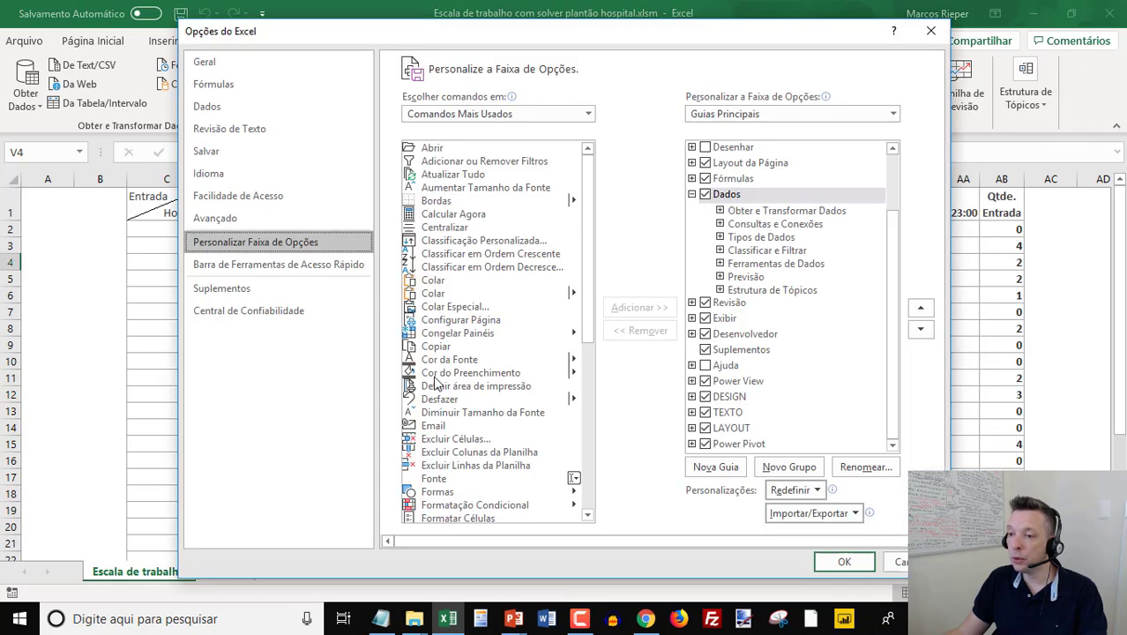
pyautogui.click(276, 288)
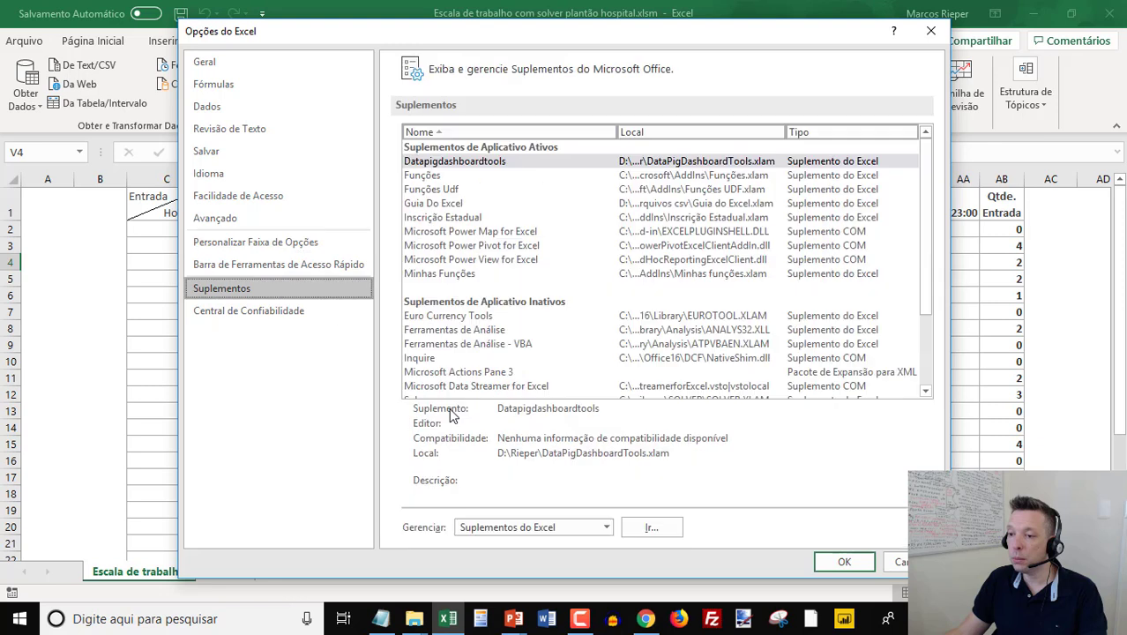
pyautogui.click(652, 527)
pyautogui.click(791, 292)
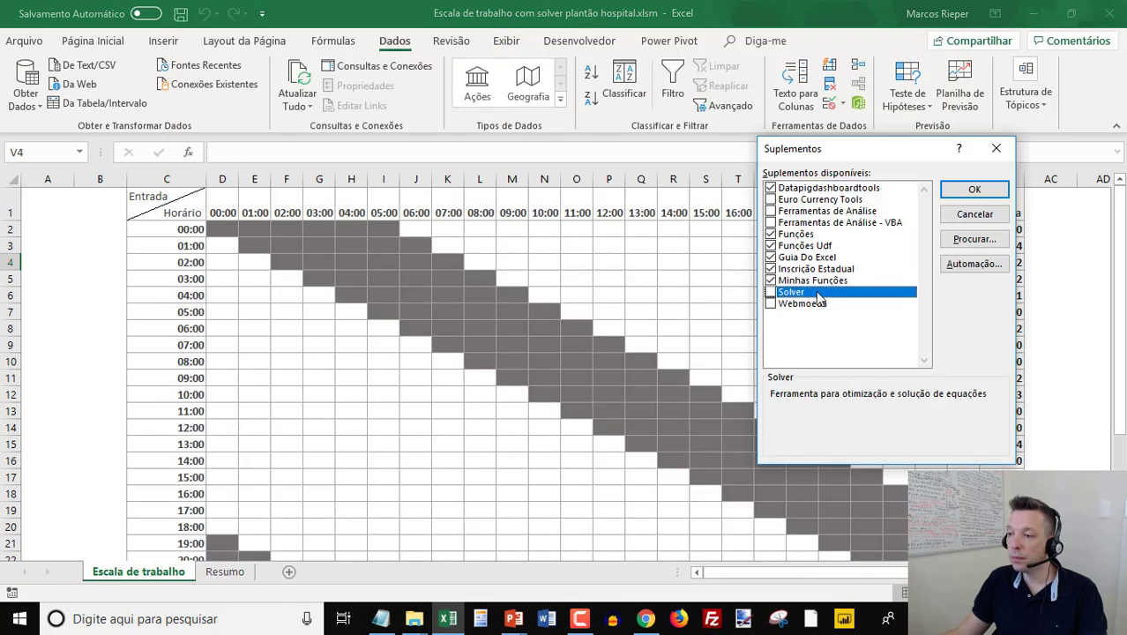
pyautogui.click(771, 292)
pyautogui.click(975, 190)
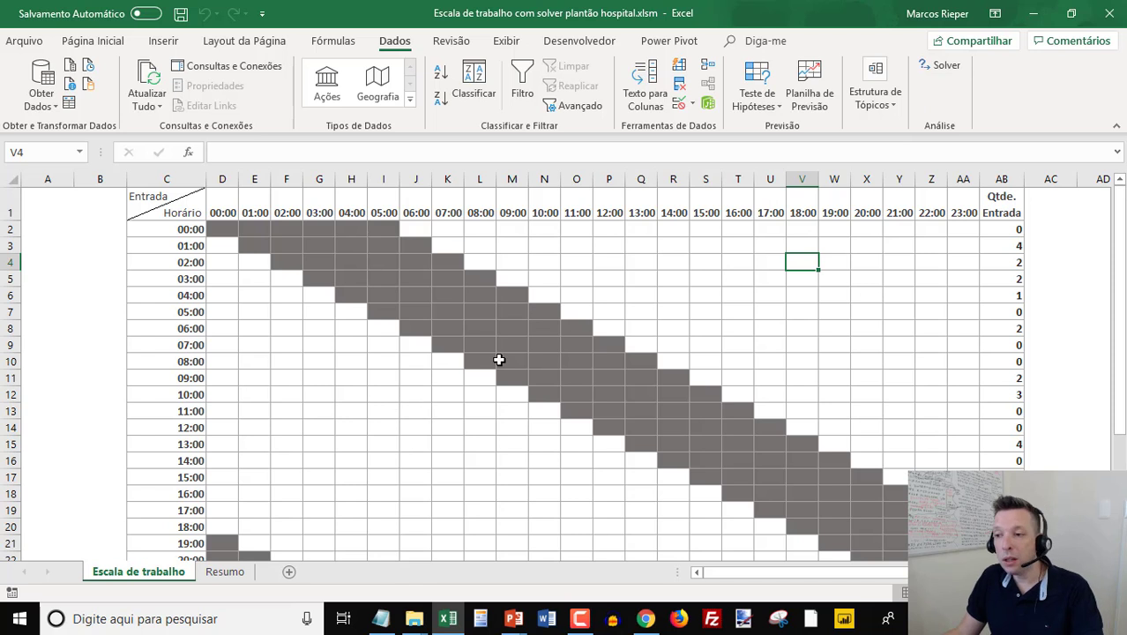
# Set the ribbon to auto-hide so more of the Escala de trabalho schedule fits on screen.
pyautogui.click(513, 297)
pyautogui.click(457, 334)
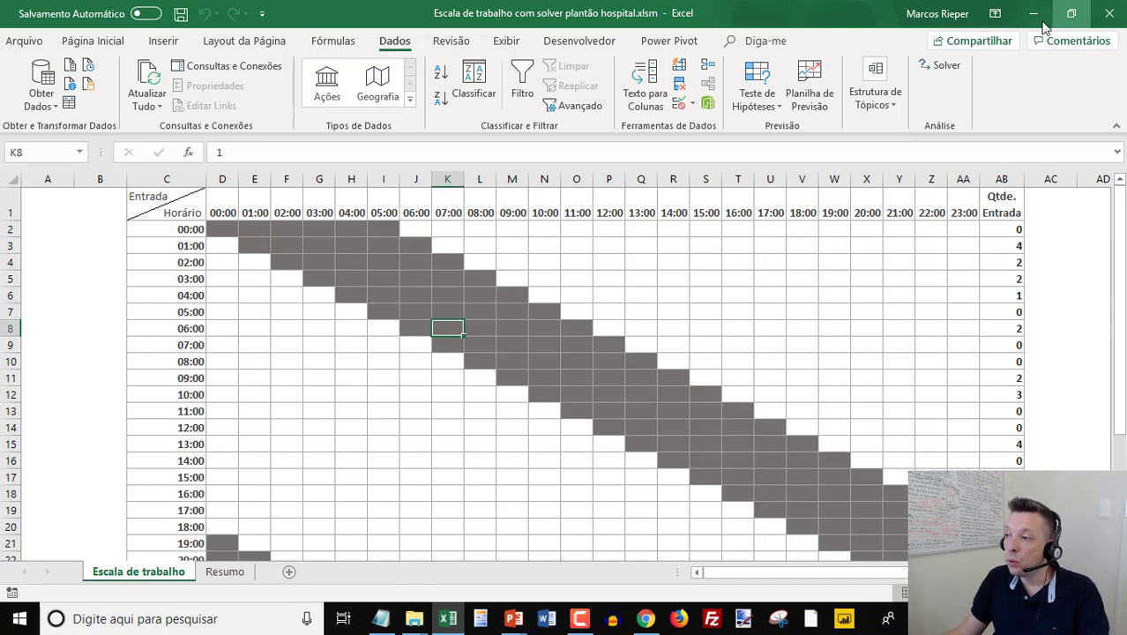
pyautogui.click(996, 13)
pyautogui.click(963, 64)
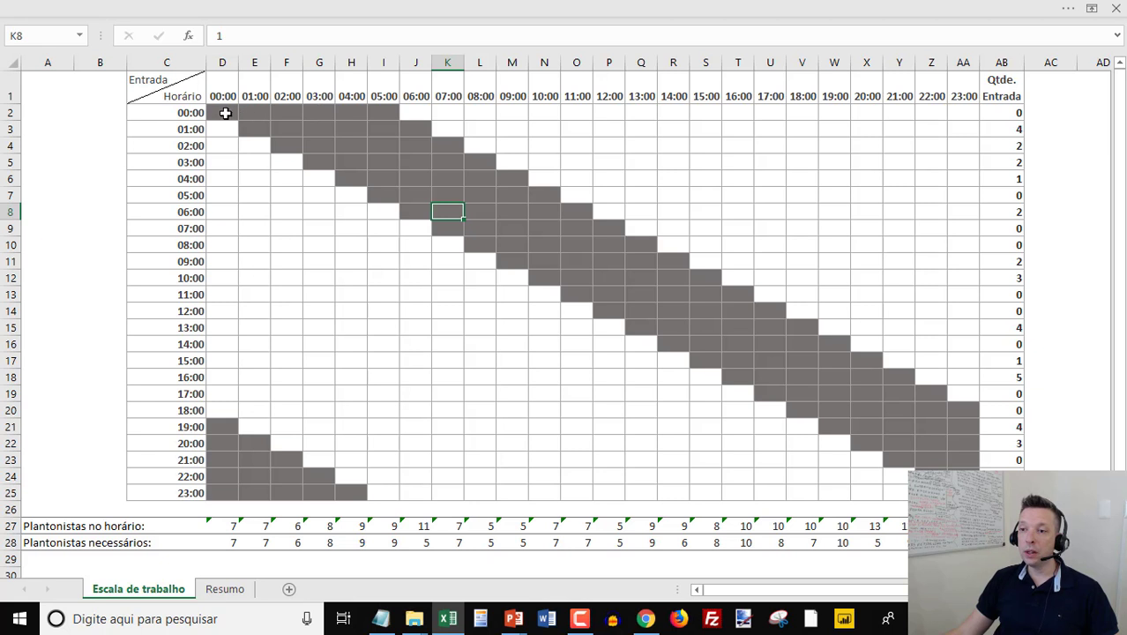
# Examine the shaded shift hours for the 00:00, 01:00, 02:00 and 18:00 entry times in the Escala de trabalho schedule.
pyautogui.click(191, 112)
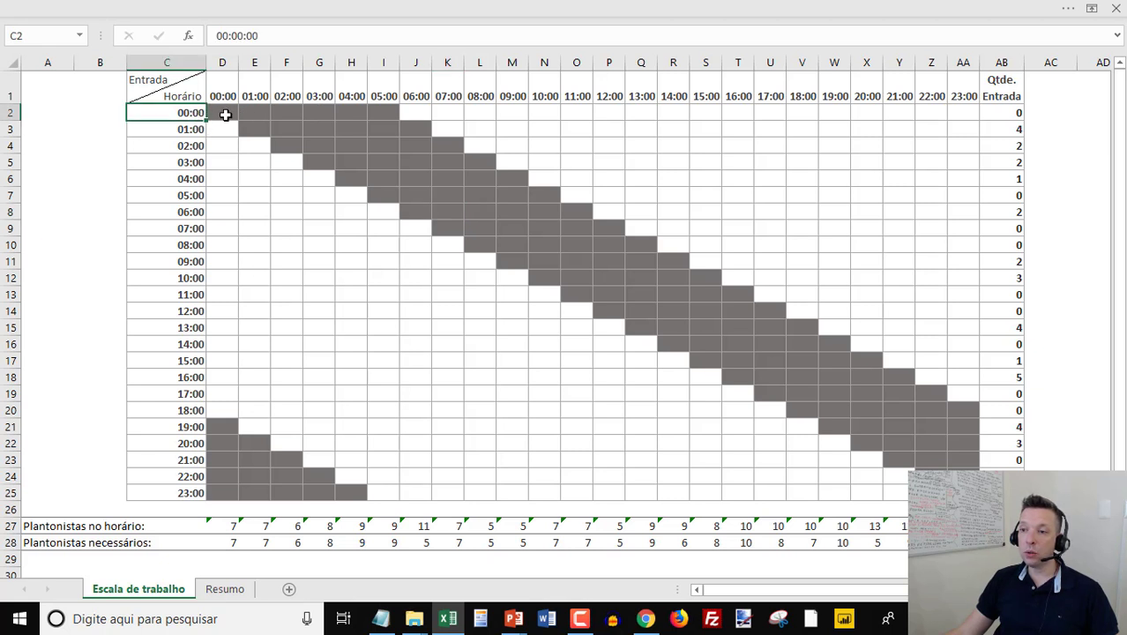
pyautogui.click(226, 114)
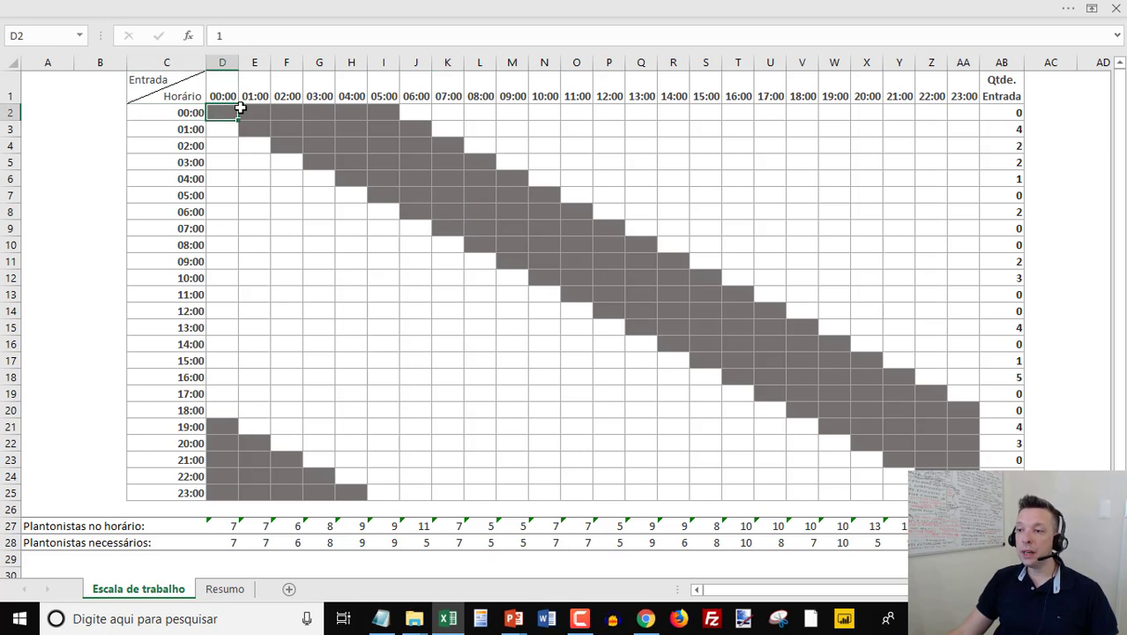
pyautogui.moveTo(240, 108); pyautogui.dragTo(387, 109)
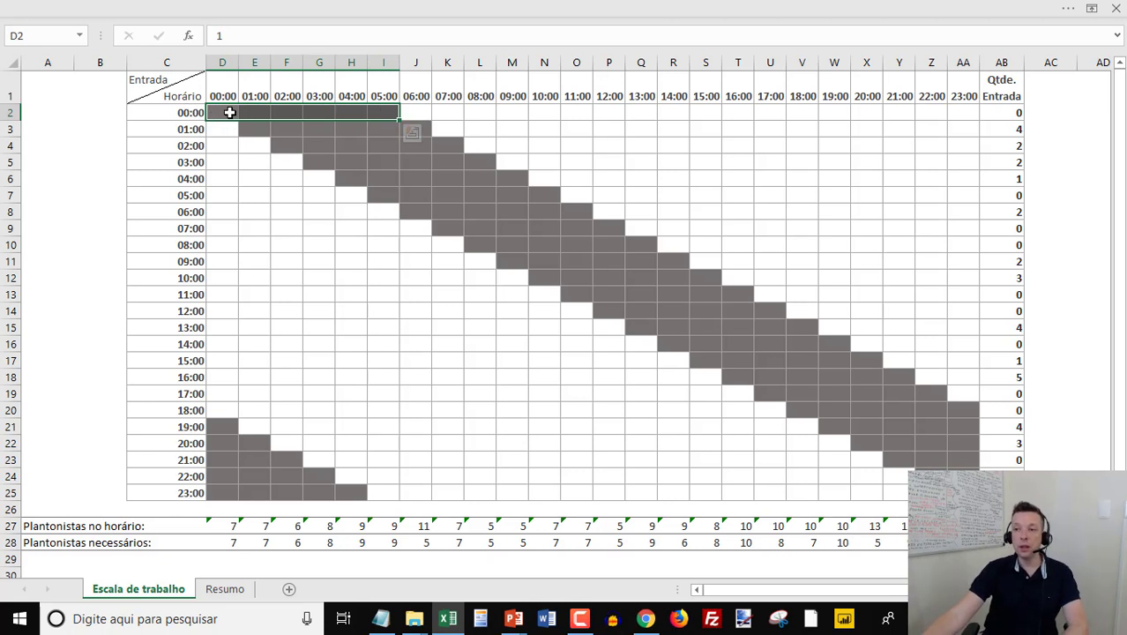
pyautogui.click(185, 130)
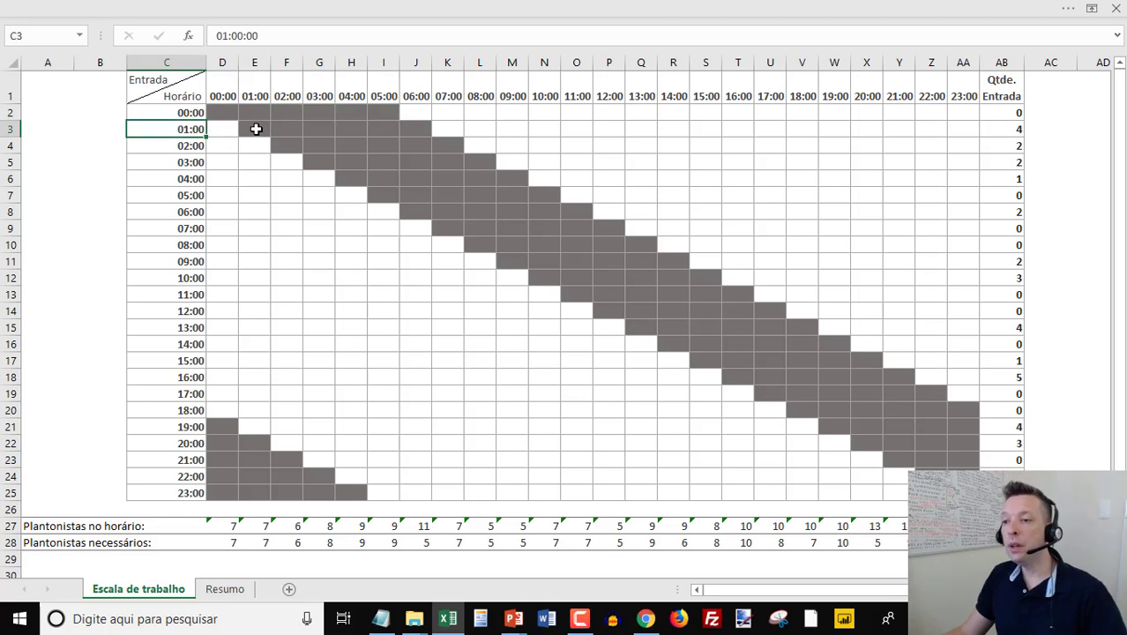
pyautogui.click(255, 130)
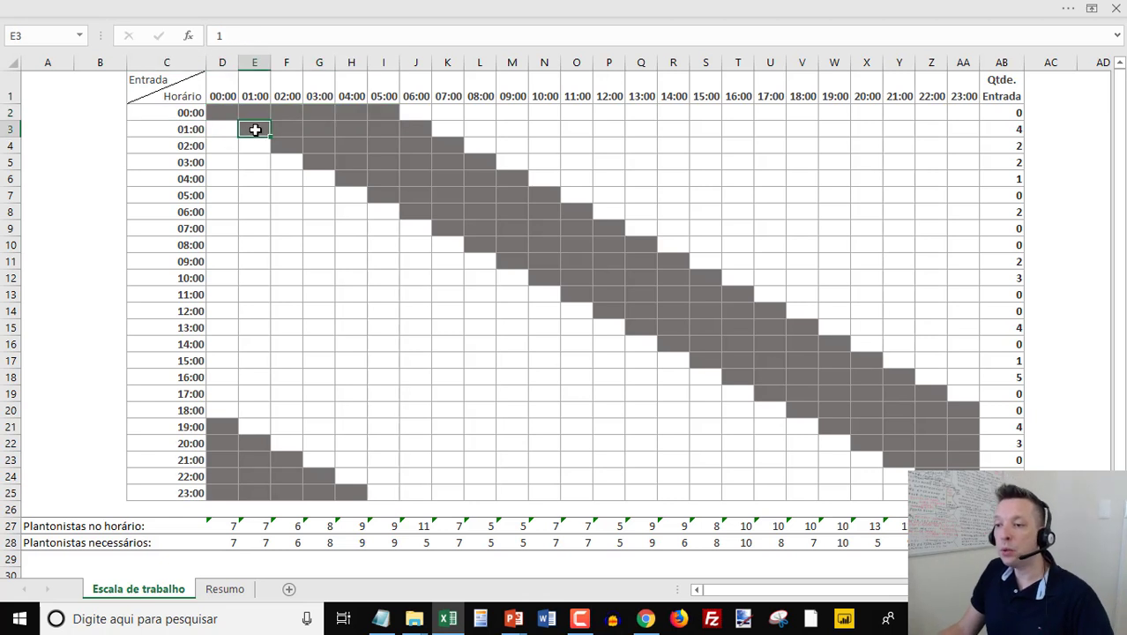
pyautogui.keyDown('shift'); pyautogui.click(416, 132); pyautogui.keyUp('shift')
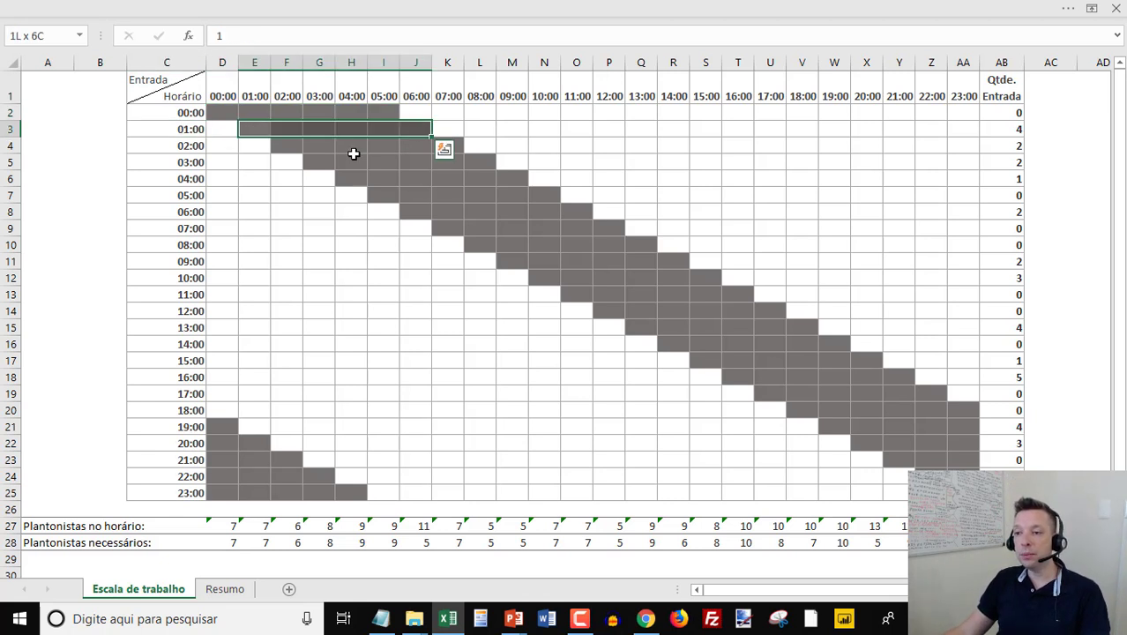
pyautogui.click(289, 149)
pyautogui.keyDown('shift'); pyautogui.click(454, 146); pyautogui.keyUp('shift')
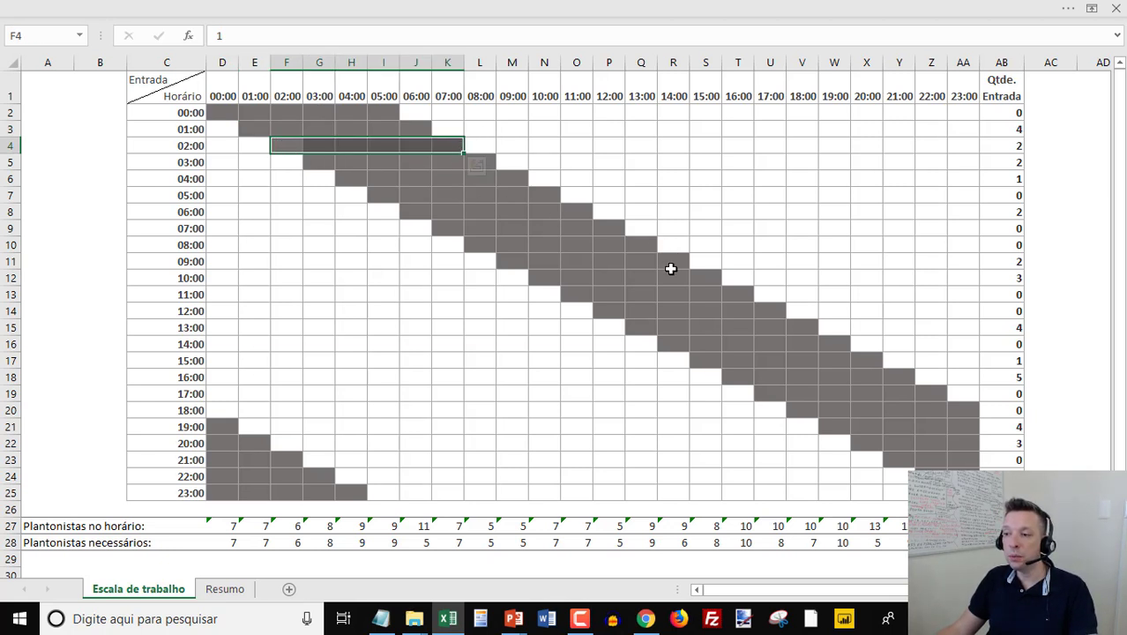
pyautogui.click(965, 412)
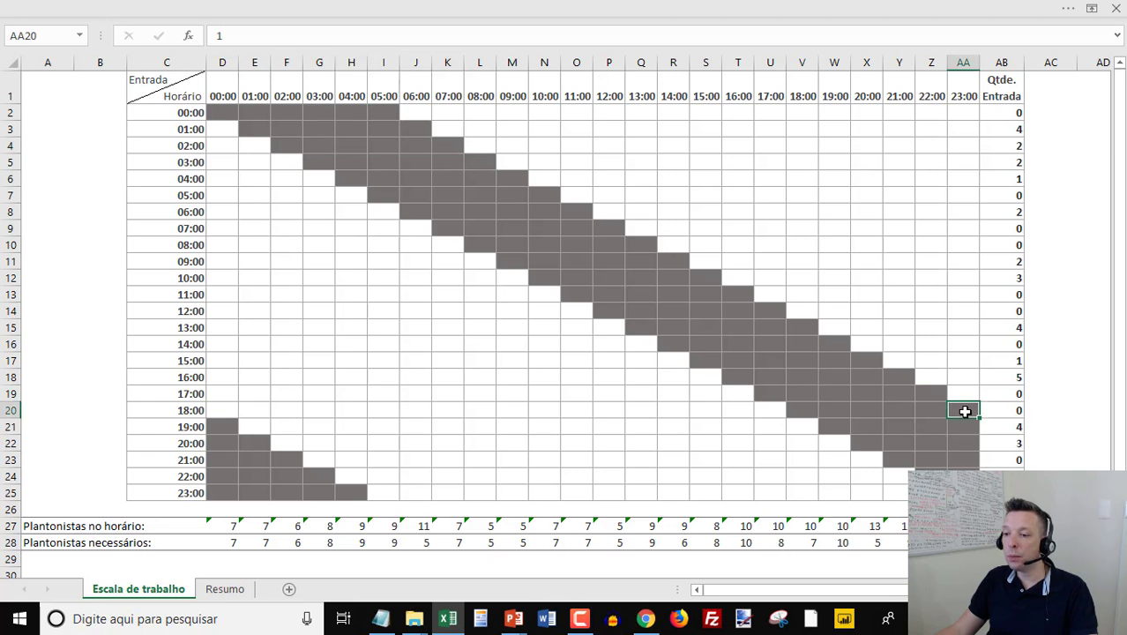
# Examine the shaded shift hours in the 18:00 and 19:00 entry rows, including the part that continues after midnight.
pyautogui.moveTo(216, 411); pyautogui.dragTo(961, 415)
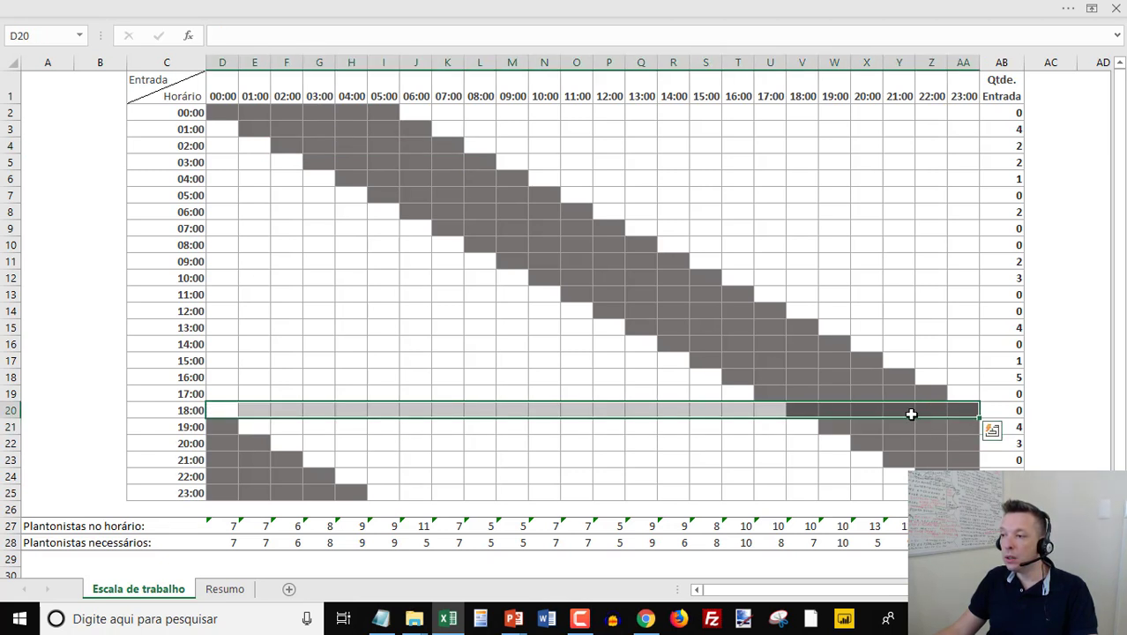
pyautogui.click(800, 410)
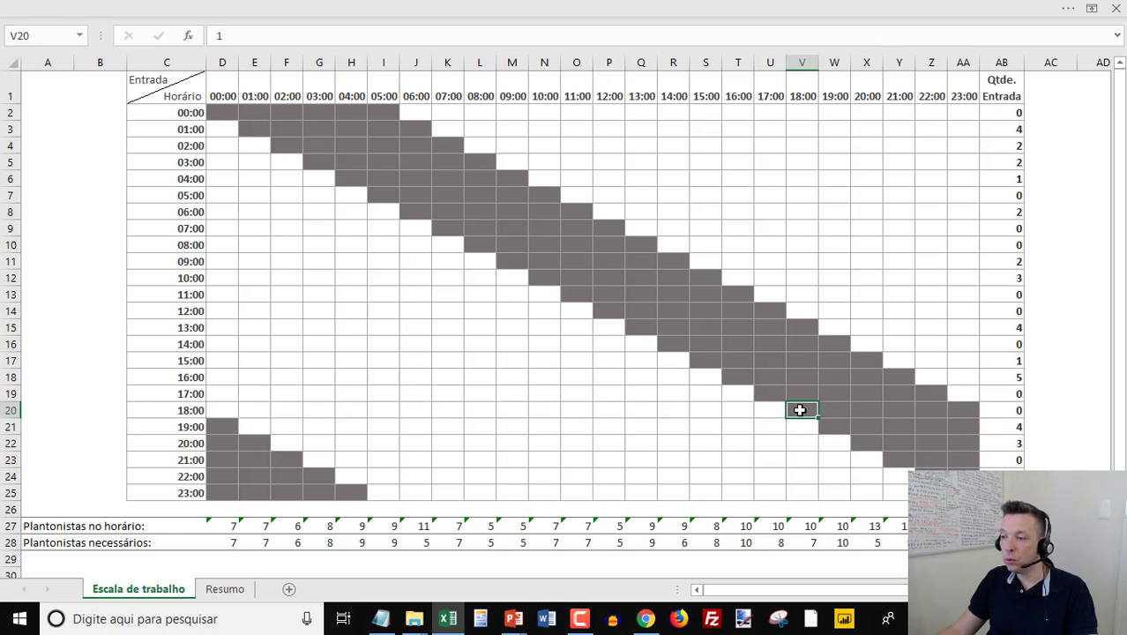
pyautogui.keyDown('shift'); pyautogui.click(965, 413); pyautogui.keyUp('shift')
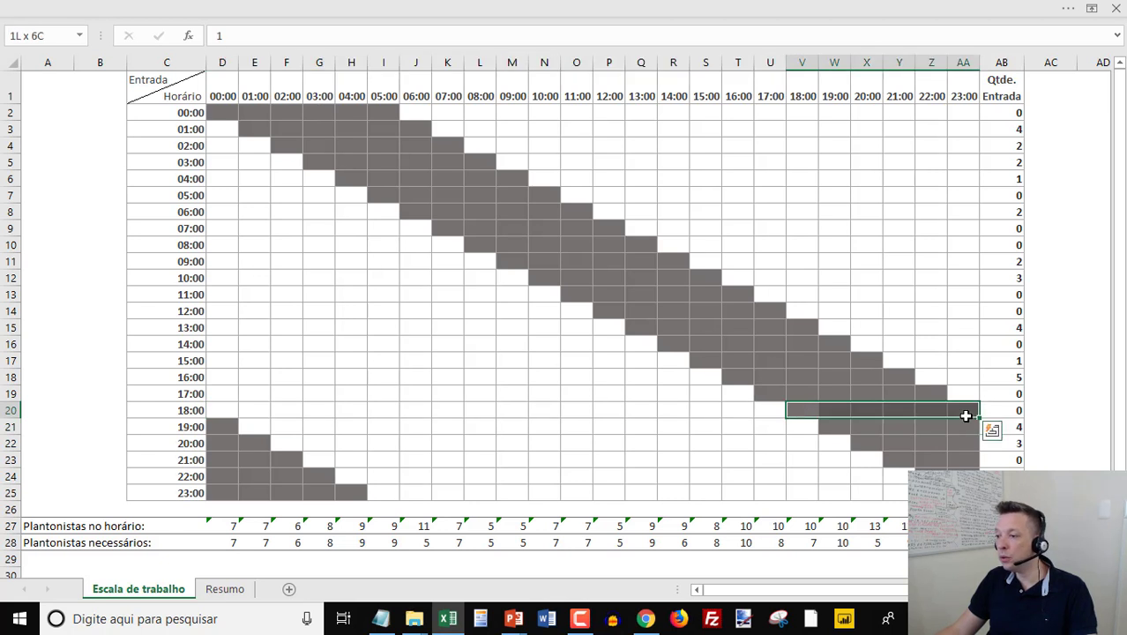
pyautogui.click(835, 427)
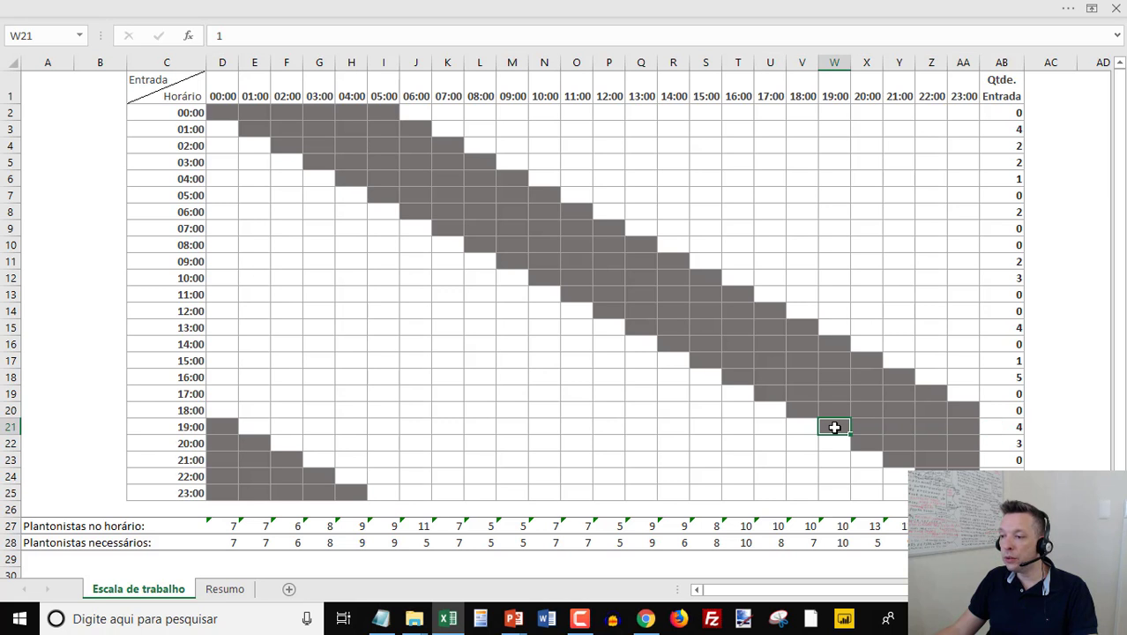
pyautogui.keyDown('shift'); pyautogui.click(960, 429); pyautogui.keyUp('shift')
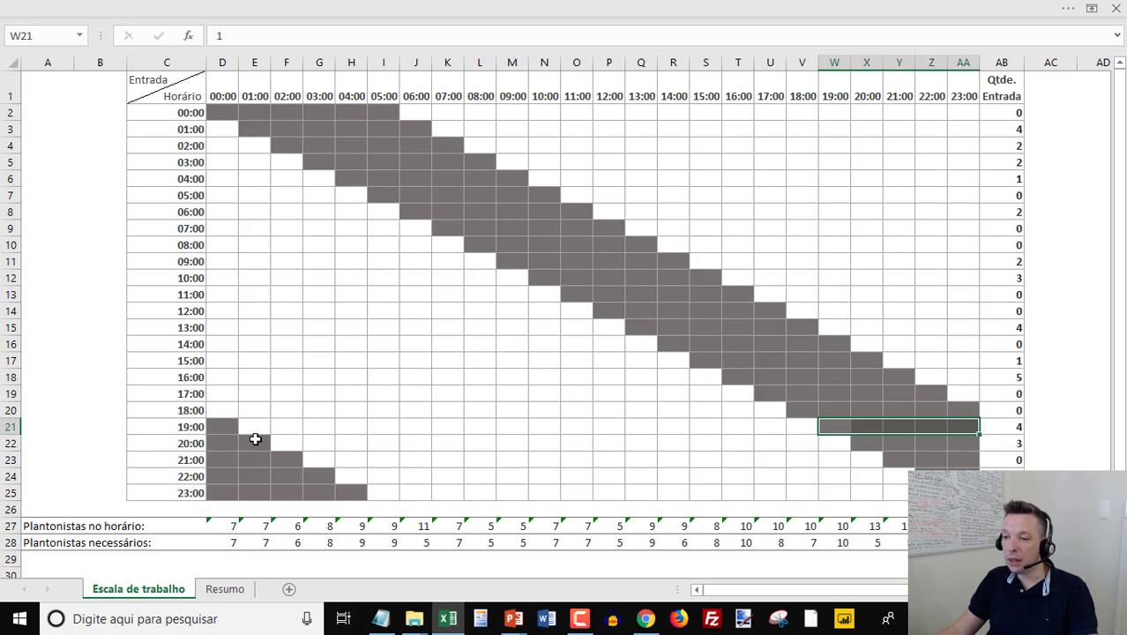
pyautogui.click(969, 428)
pyautogui.moveTo(833, 426); pyautogui.dragTo(223, 427)
pyautogui.click(231, 424)
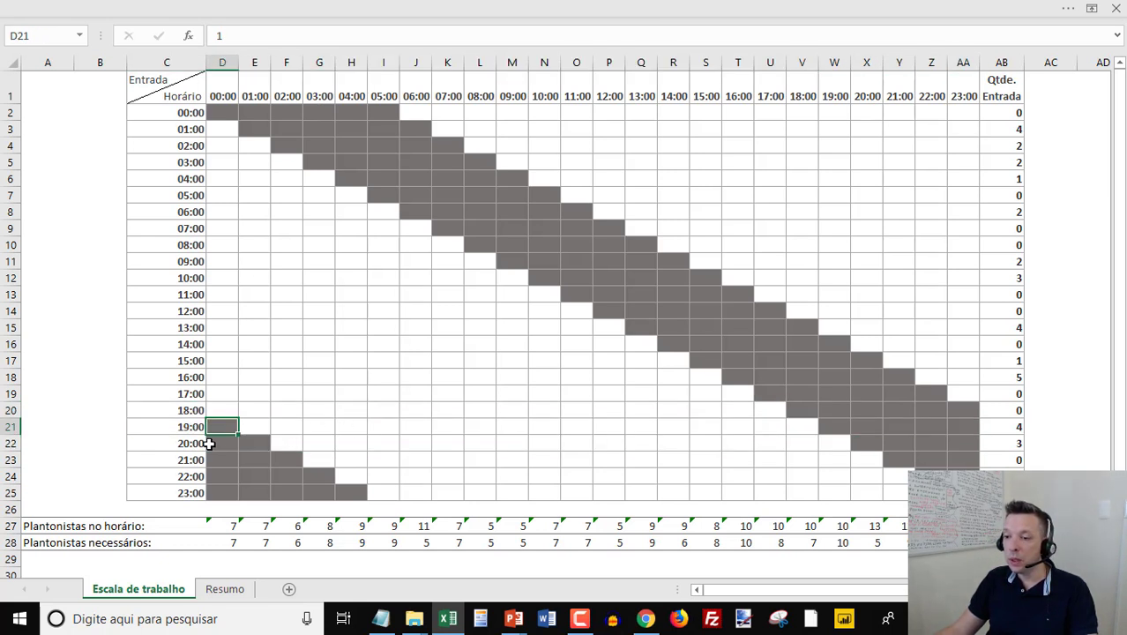
# Examine how the 21:00 and 23:00 entry shifts wrap around to the early-morning hours of the schedule.
pyautogui.click(889, 457)
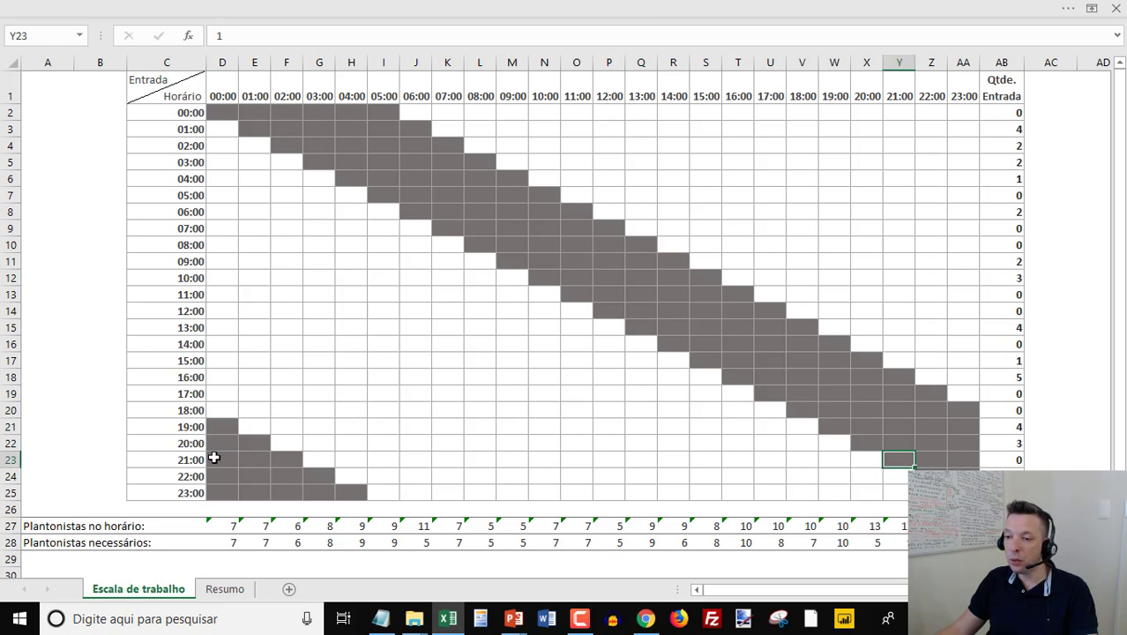
pyautogui.moveTo(213, 458); pyautogui.dragTo(304, 460)
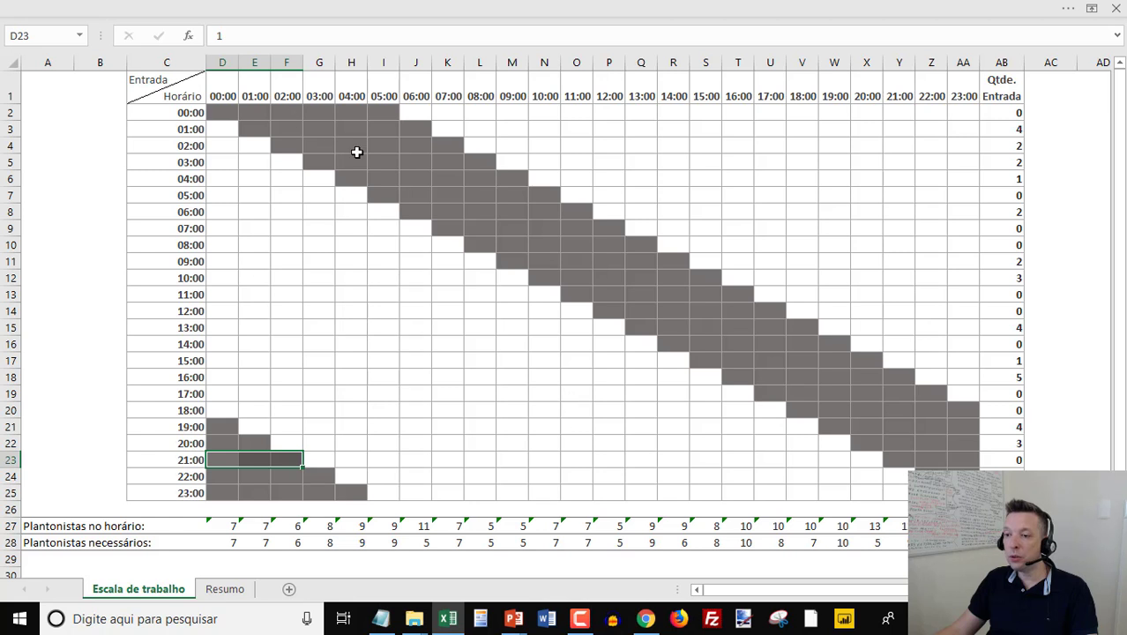
pyautogui.hotkey('ctrl', 'v')
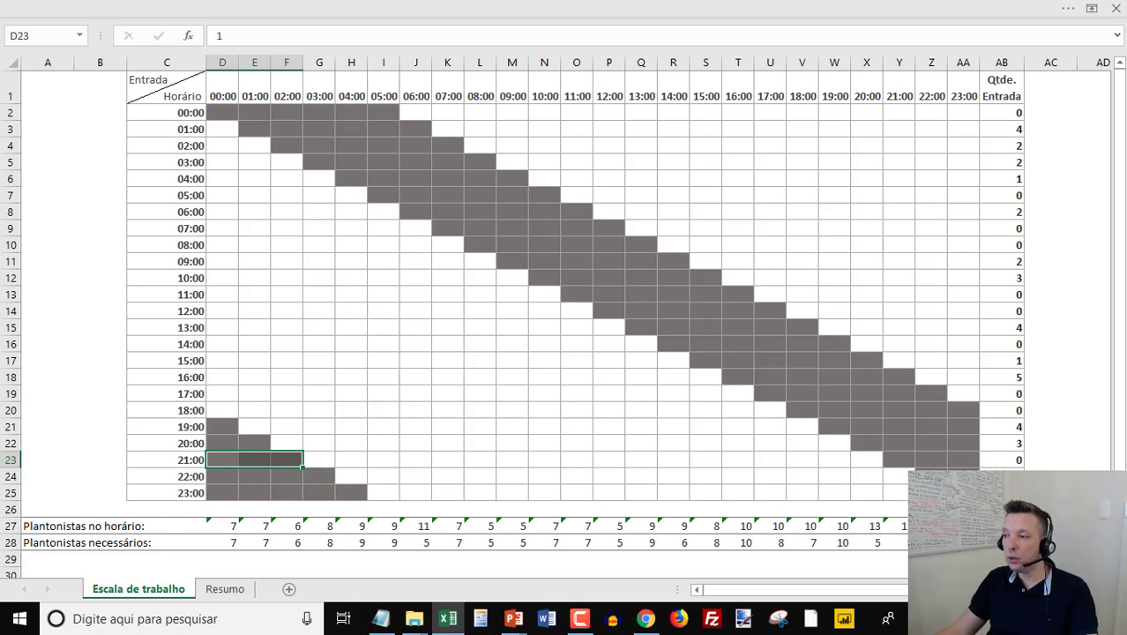
pyautogui.click(963, 494)
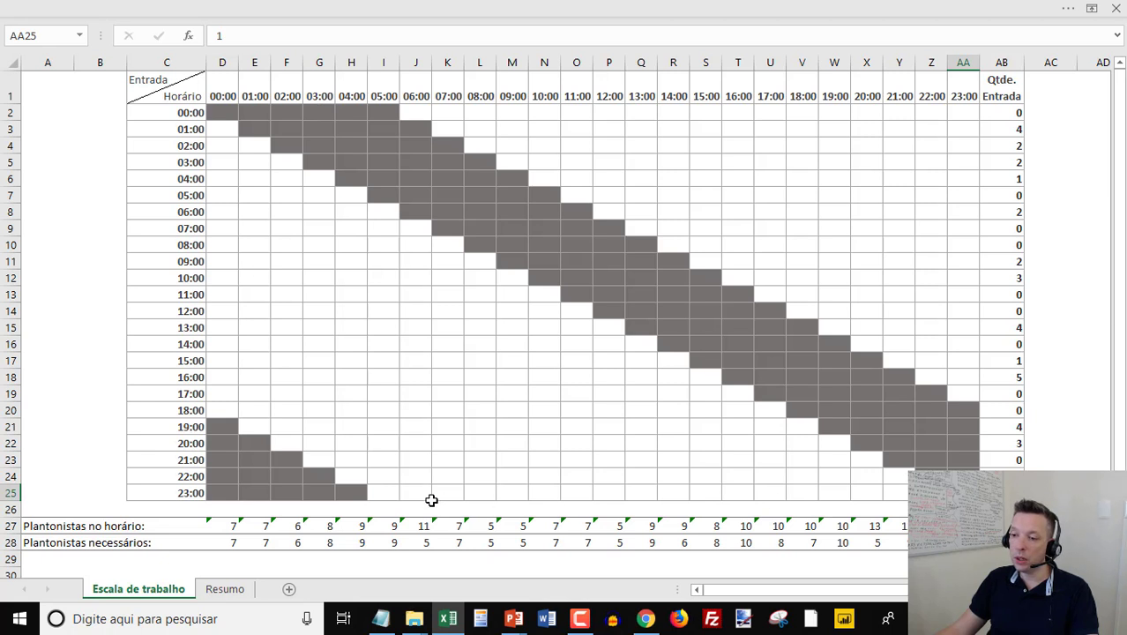
pyautogui.click(220, 492)
pyautogui.click(256, 492)
pyautogui.click(287, 492)
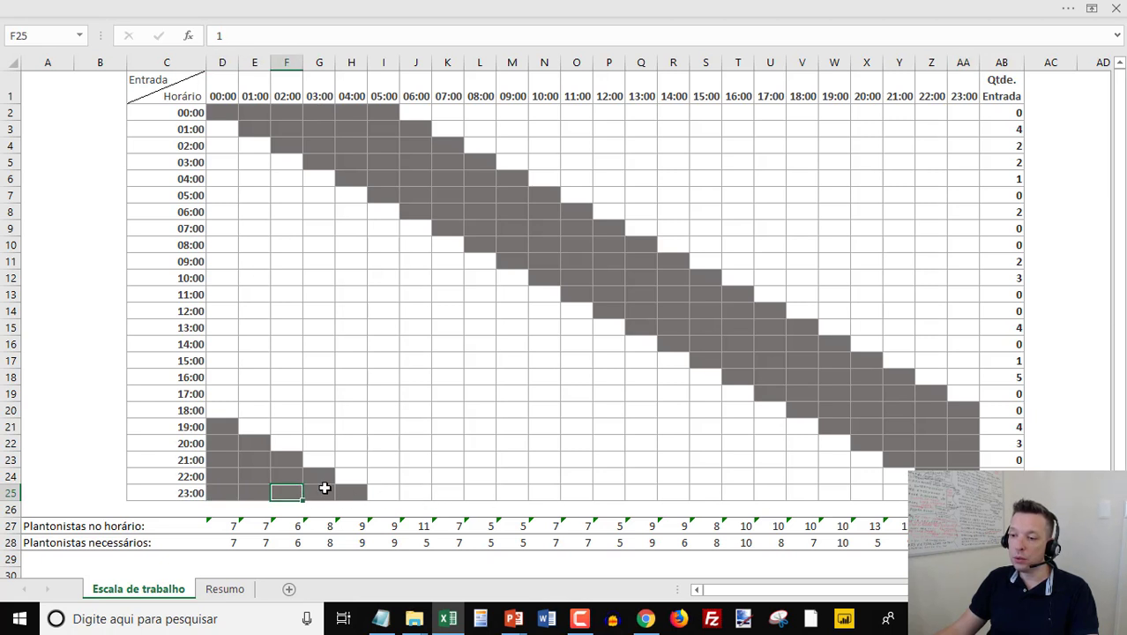
pyautogui.click(320, 490)
pyautogui.click(353, 494)
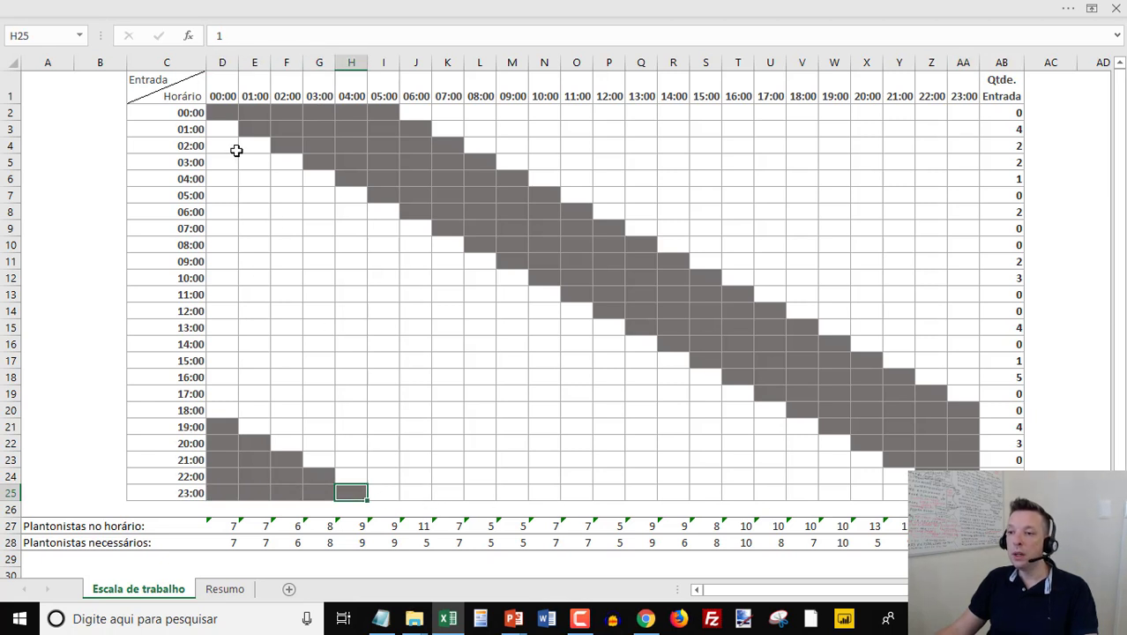
# Compare the contents of the shaded shift cells with those of the blank cells in the schedule grid.
pyautogui.click(222, 112)
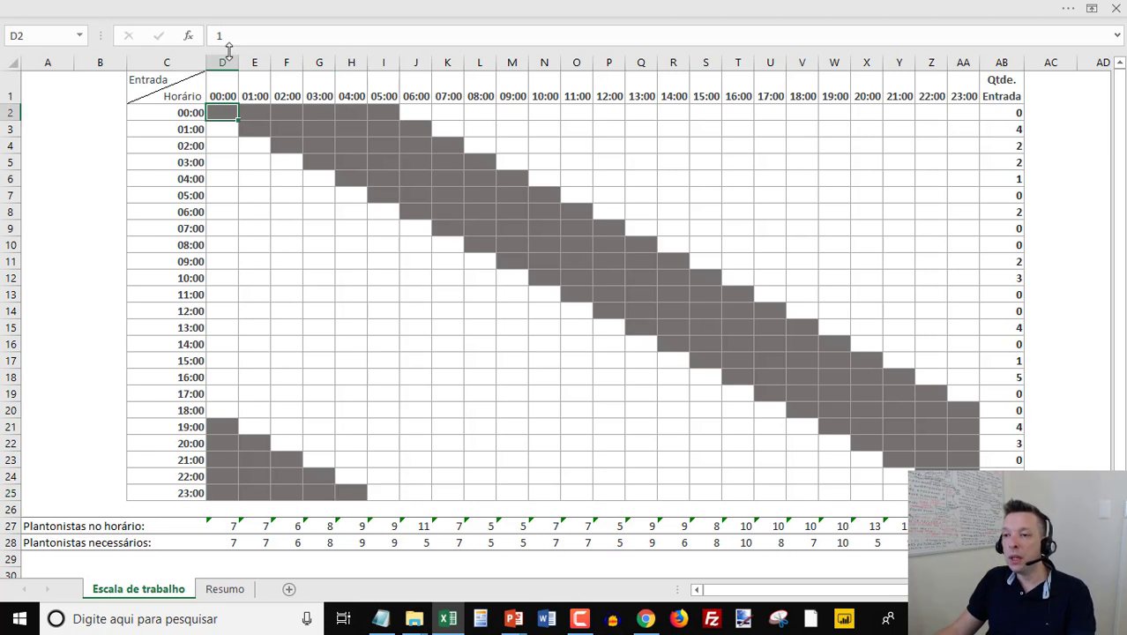
pyautogui.click(219, 129)
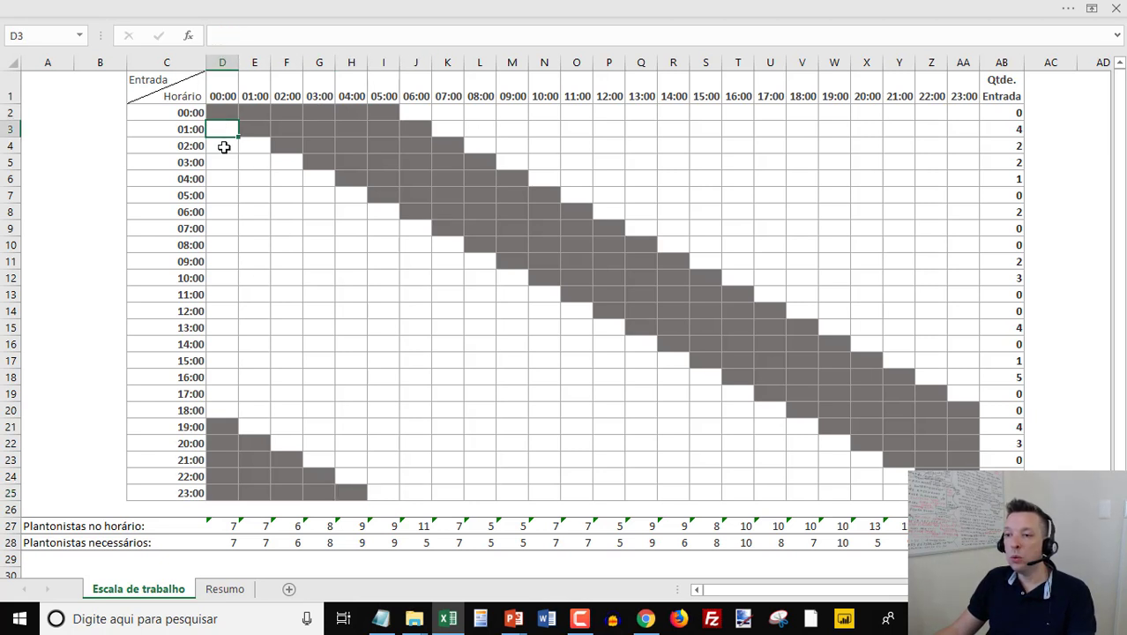
pyautogui.click(227, 180)
pyautogui.click(230, 249)
pyautogui.click(251, 308)
pyautogui.click(416, 277)
pyautogui.click(388, 393)
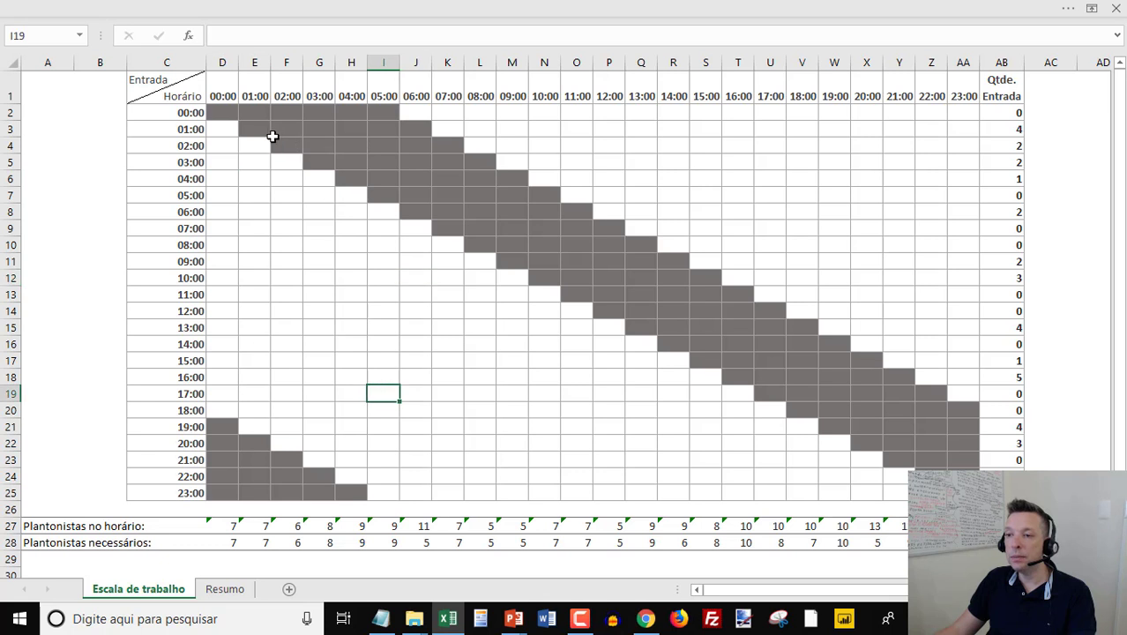
pyautogui.click(219, 110)
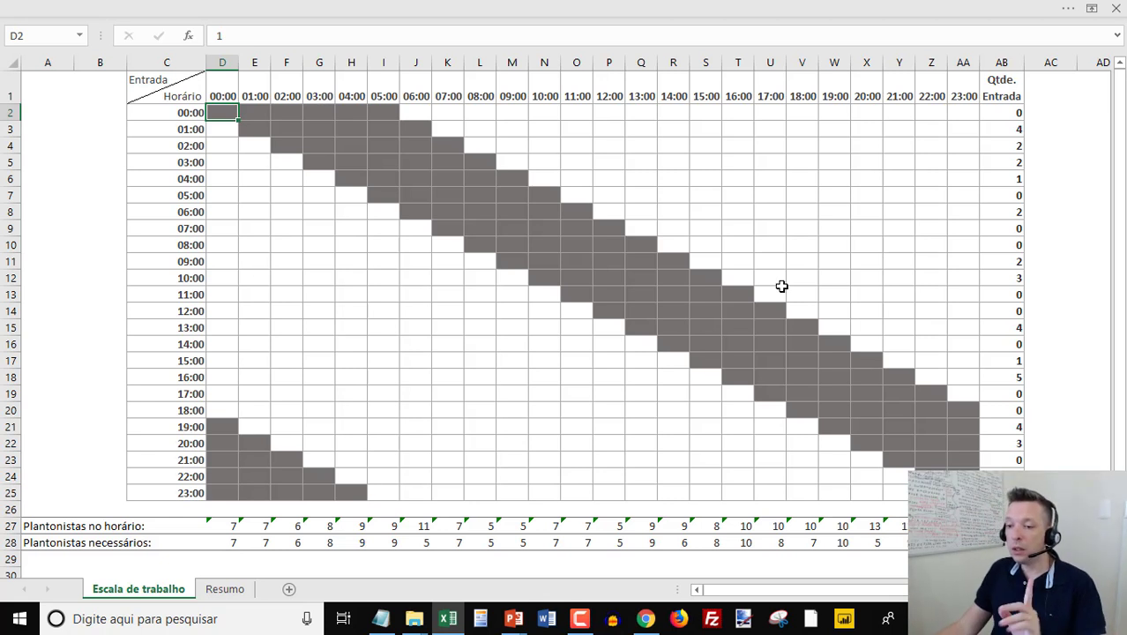
# Reset the Qtde. Entrada values to 0 for every entry time in the schedule.
pyautogui.click(1005, 112)
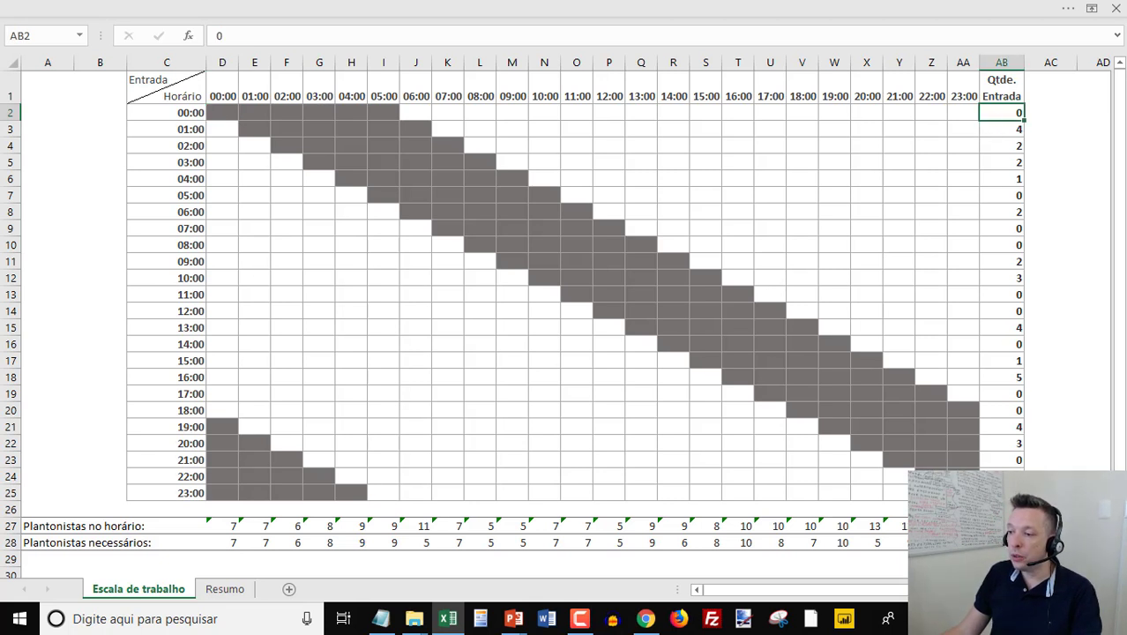
pyautogui.moveTo(1001, 493); pyautogui.dragTo(1012, 113)
pyautogui.click(1011, 113)
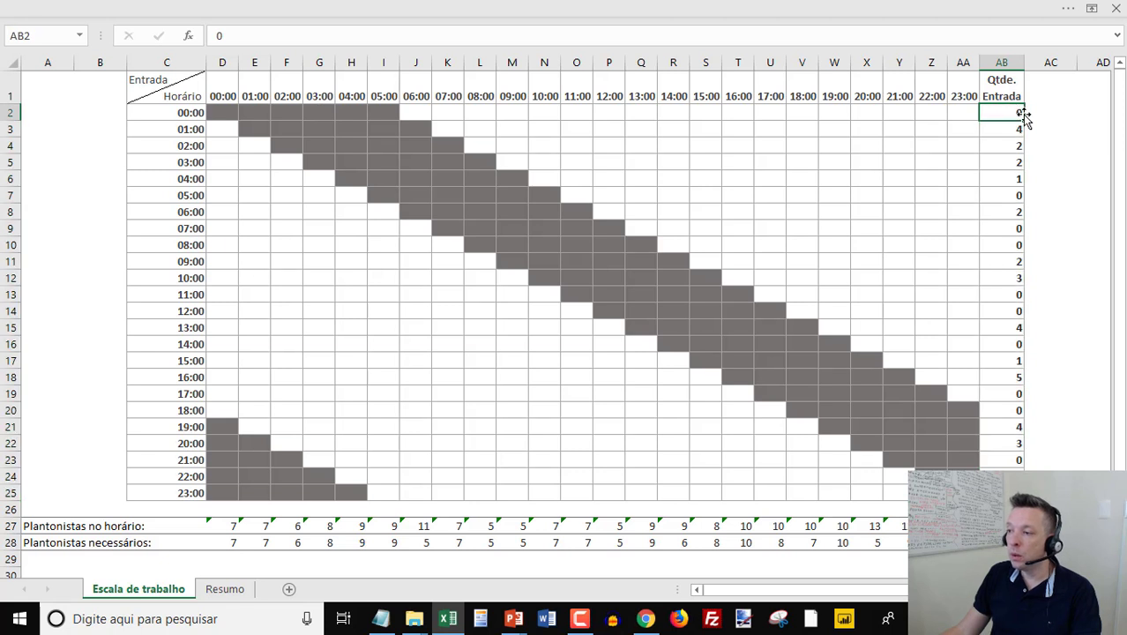
pyautogui.write('0 0 0 0 0 0 0 0')
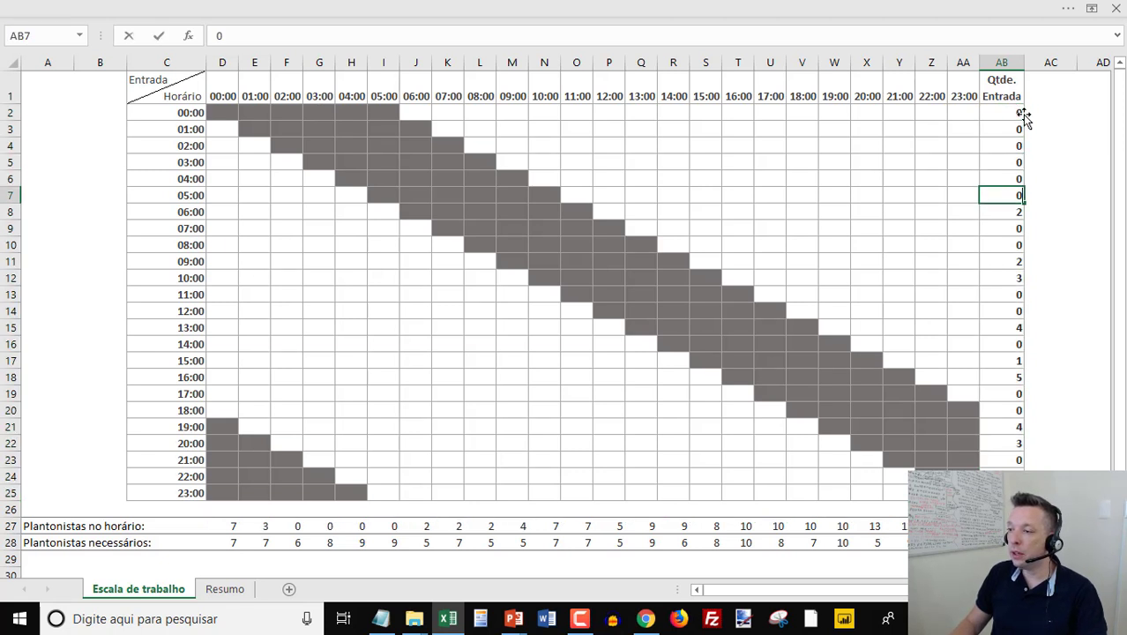
pyautogui.write('0 0 0 0 0 0 0 0 0 5')
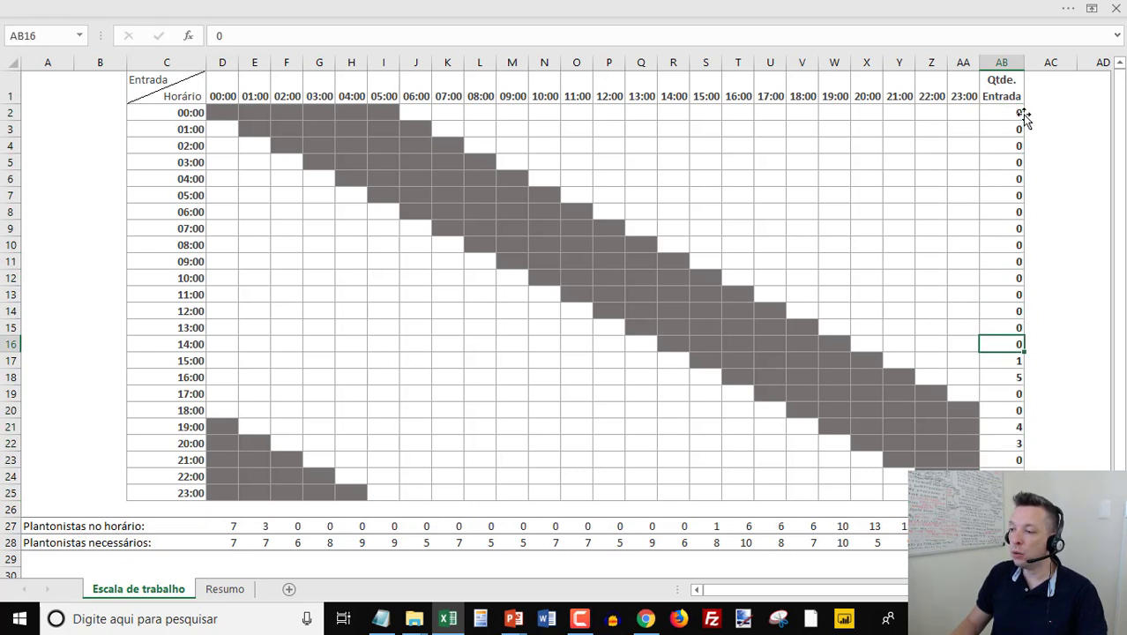
pyautogui.press('BackSpace')
pyautogui.write('0 0 0 0 0 0 0')
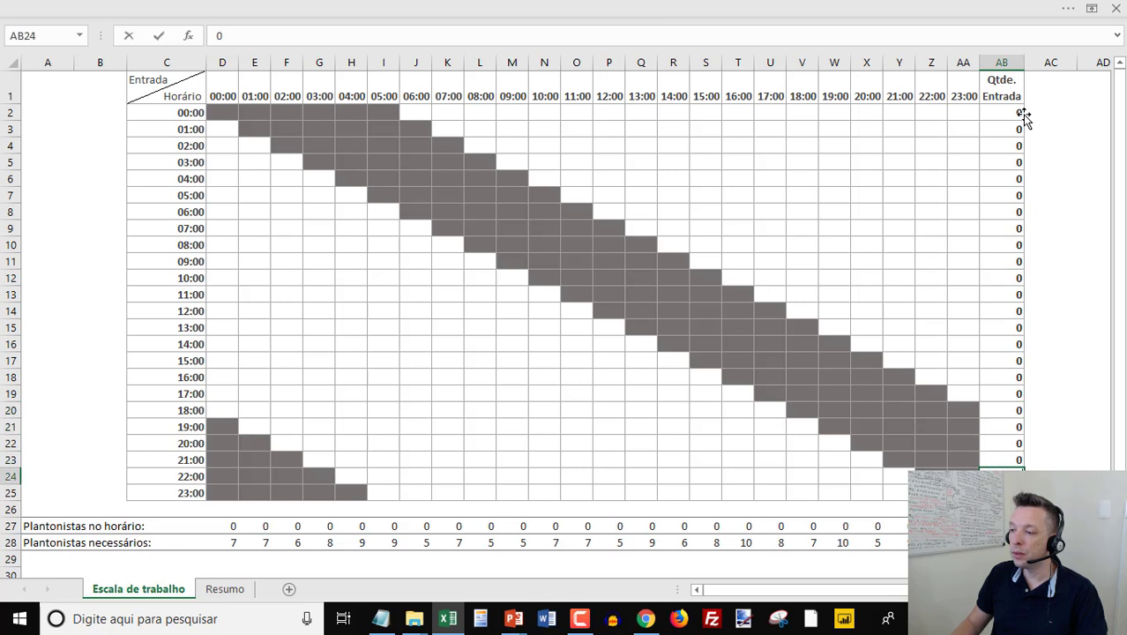
# Examine the Plantonistas necessários row by hour, relating the 16:00 requirement to the entry times whose shifts cover it.
pyautogui.click(226, 544)
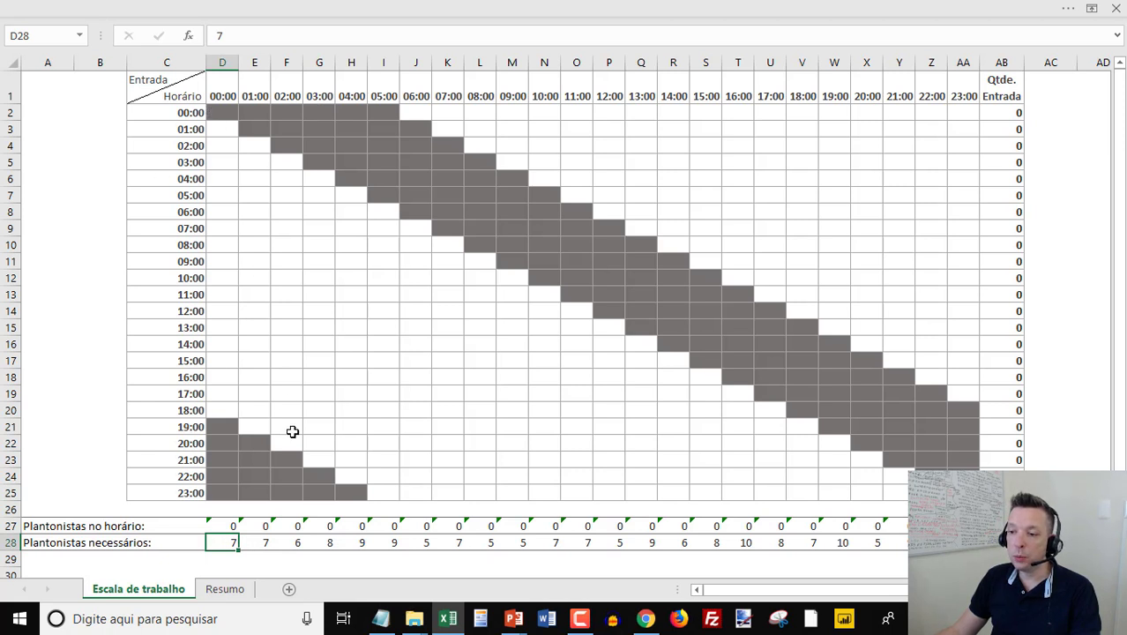
pyautogui.click(257, 546)
pyautogui.click(297, 545)
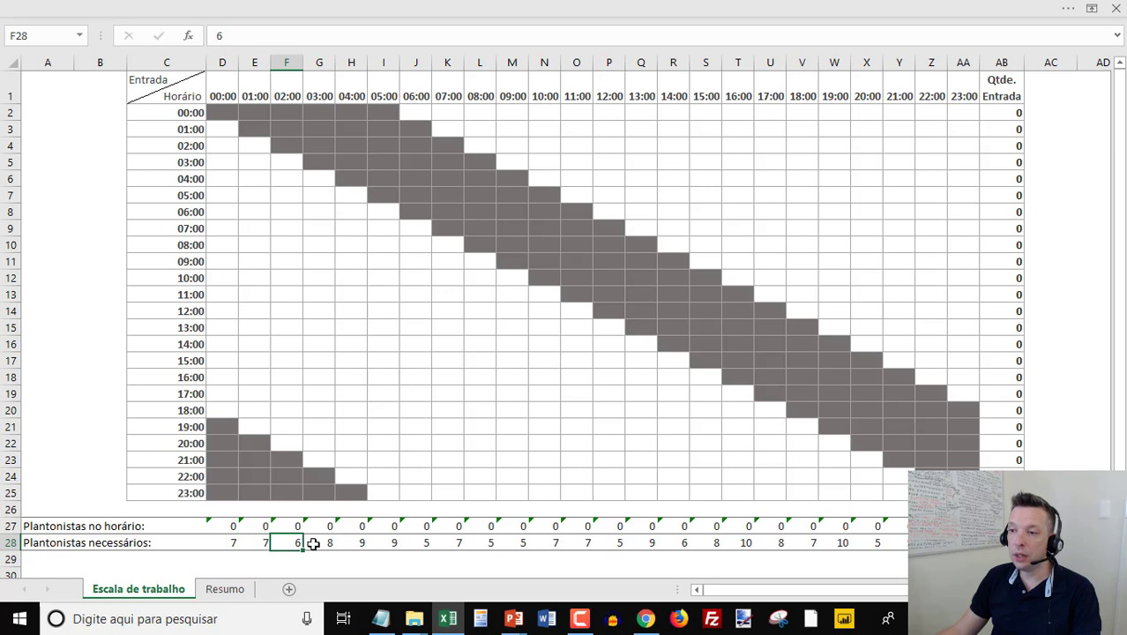
pyautogui.click(362, 544)
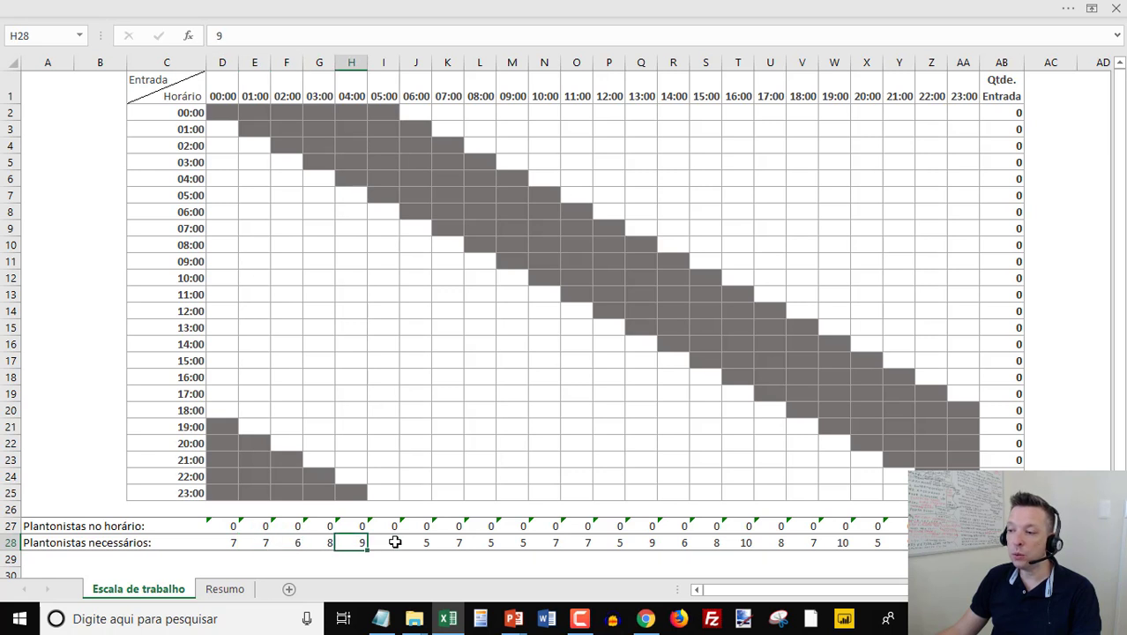
pyautogui.click(746, 545)
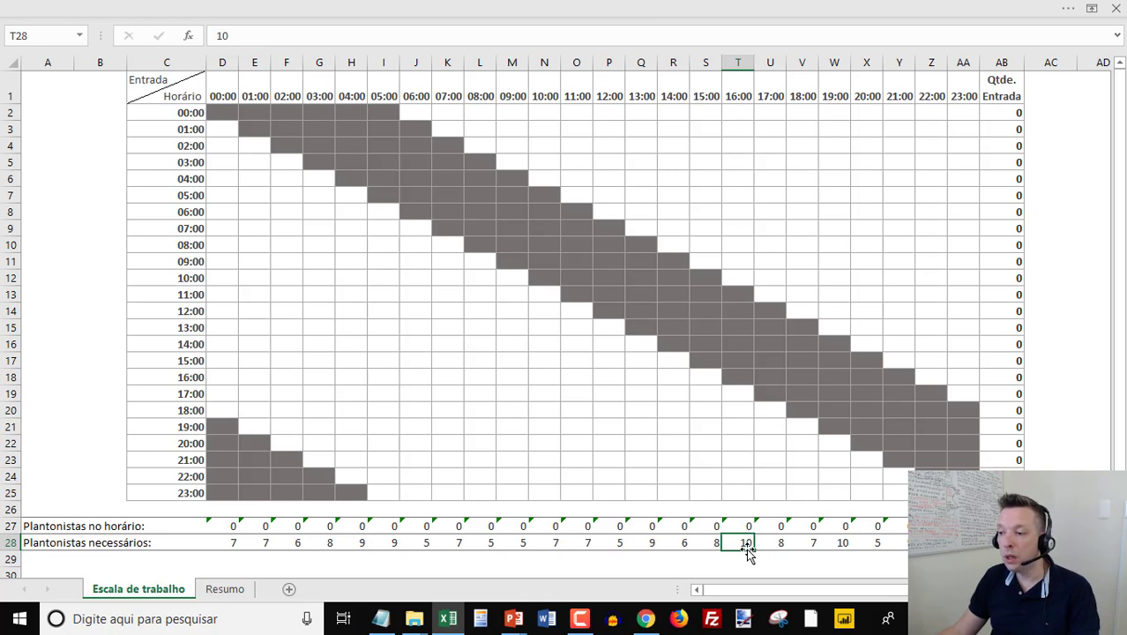
pyautogui.moveTo(746, 500); pyautogui.dragTo(157, 372)
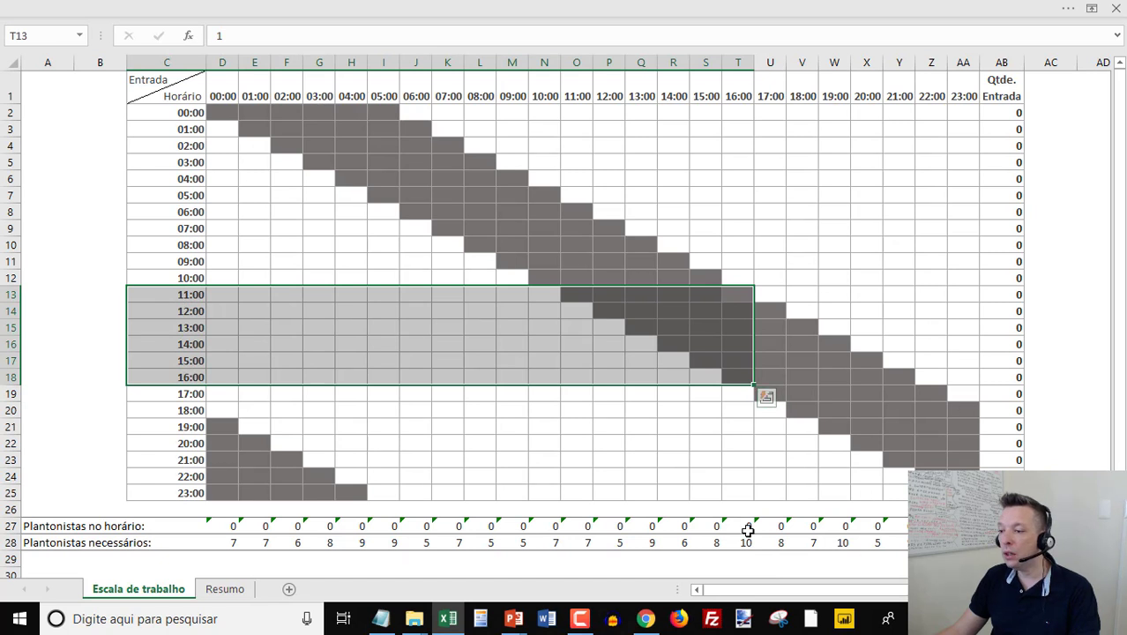
pyautogui.moveTo(743, 543); pyautogui.dragTo(720, 444)
pyautogui.moveTo(964, 542); pyautogui.dragTo(244, 540)
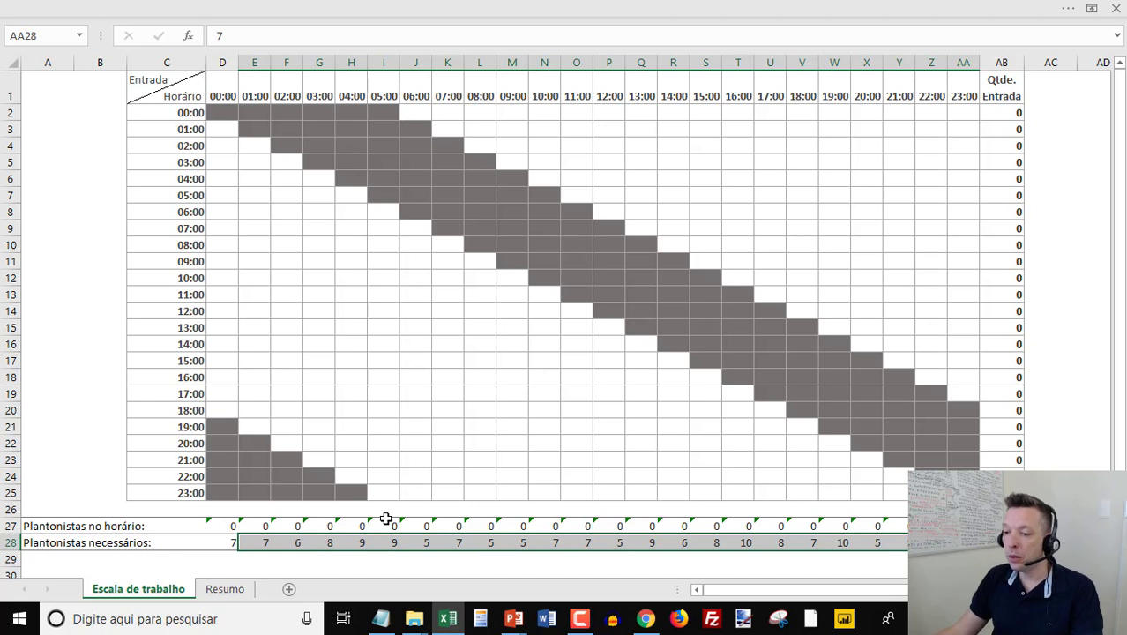
pyautogui.click(429, 437)
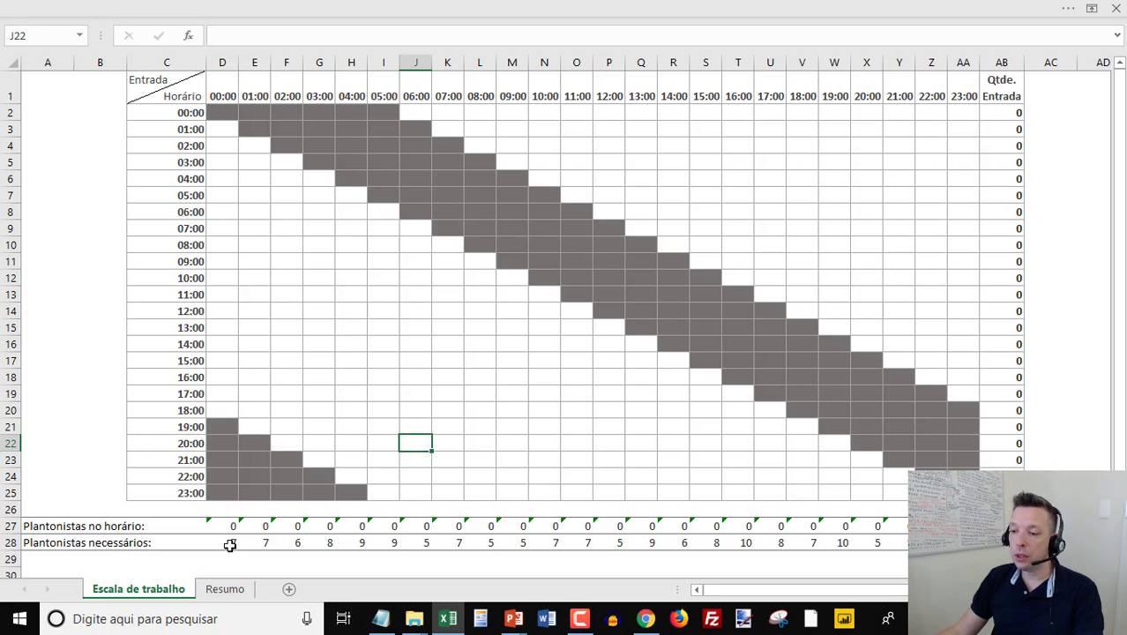
# Inspect the Contratar total's formula and the Qtde. Entrada range it adds up.
pyautogui.scroll(-2, 371, 535)
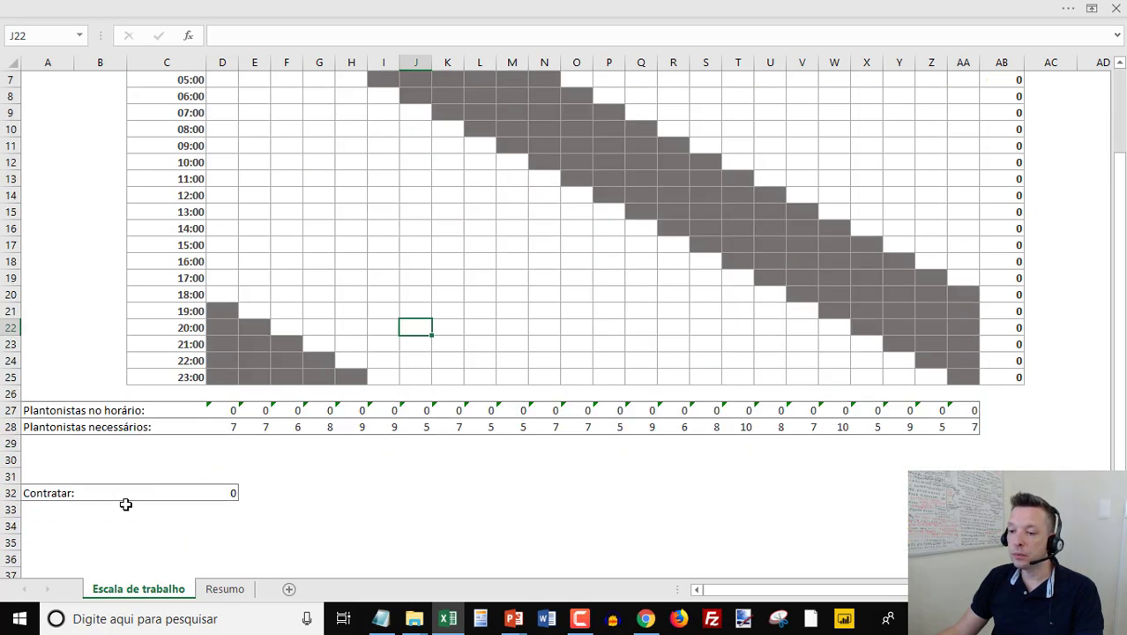
pyautogui.click(202, 493)
pyautogui.click(215, 492)
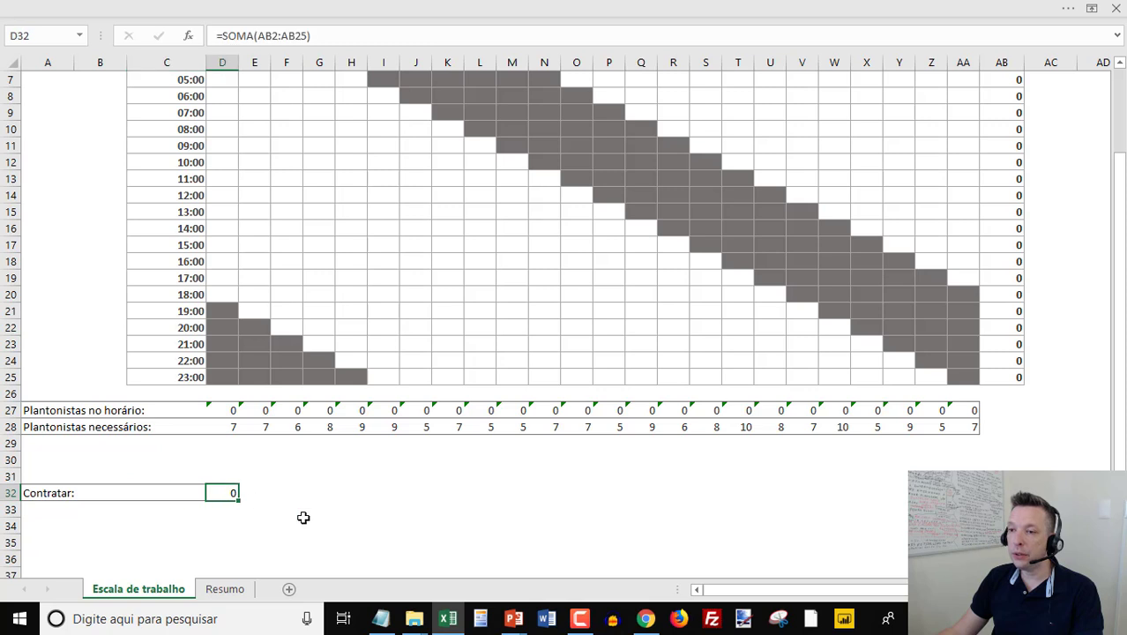
pyautogui.press('F2')
pyautogui.scroll(2, 996, 429)
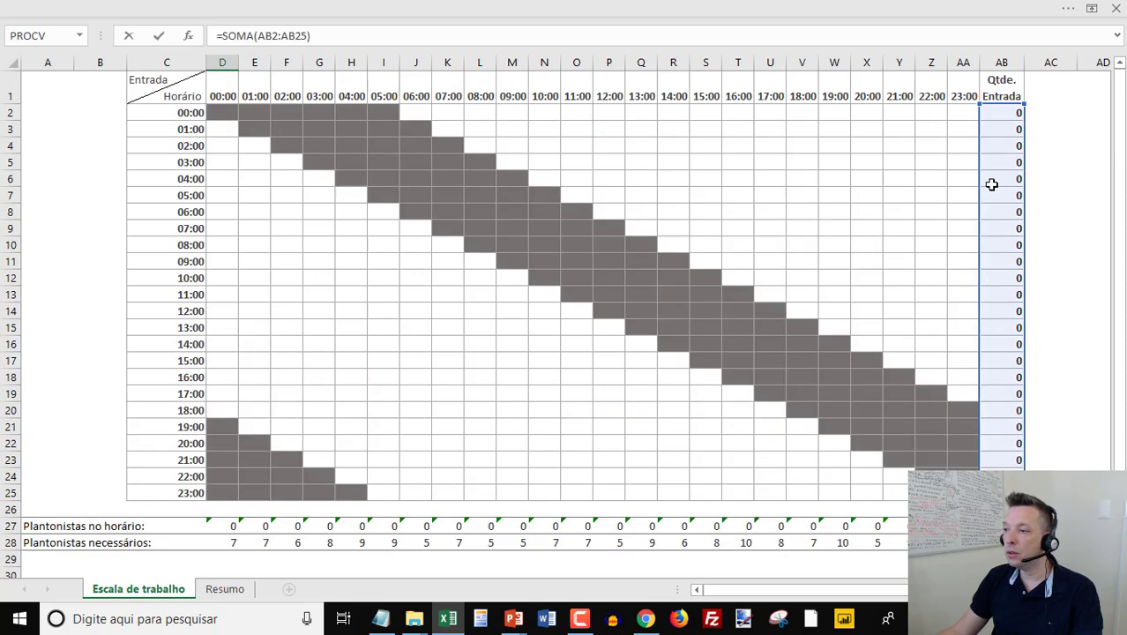
pyautogui.press('Escape')
pyautogui.scroll(-2, 618, 415)
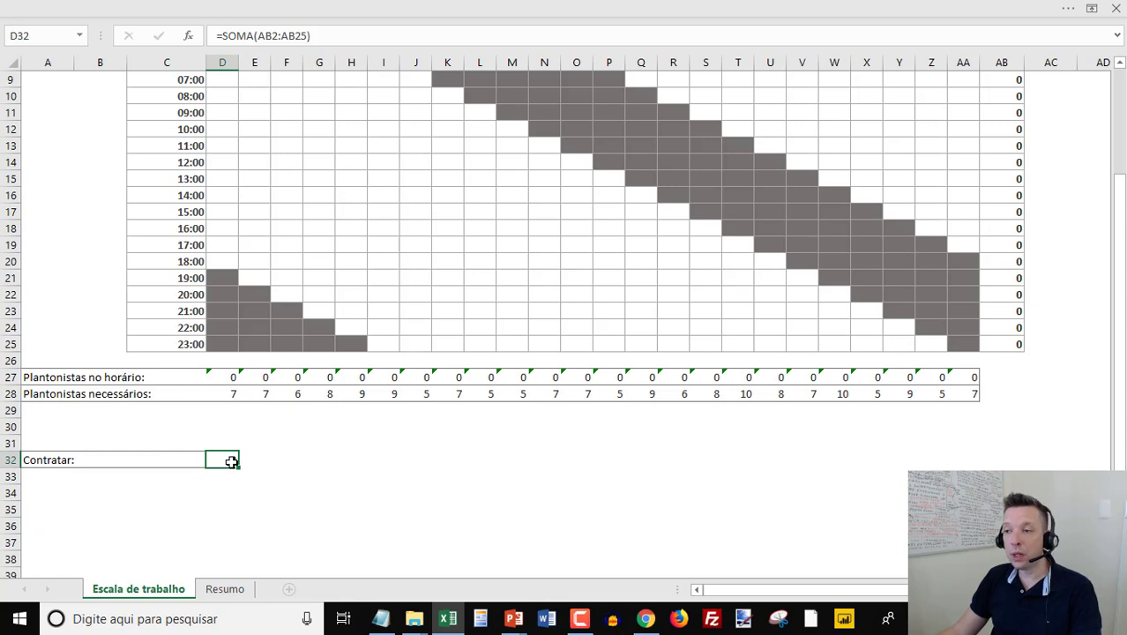
pyautogui.scroll(3, 262, 453)
pyautogui.scroll(-1, 262, 454)
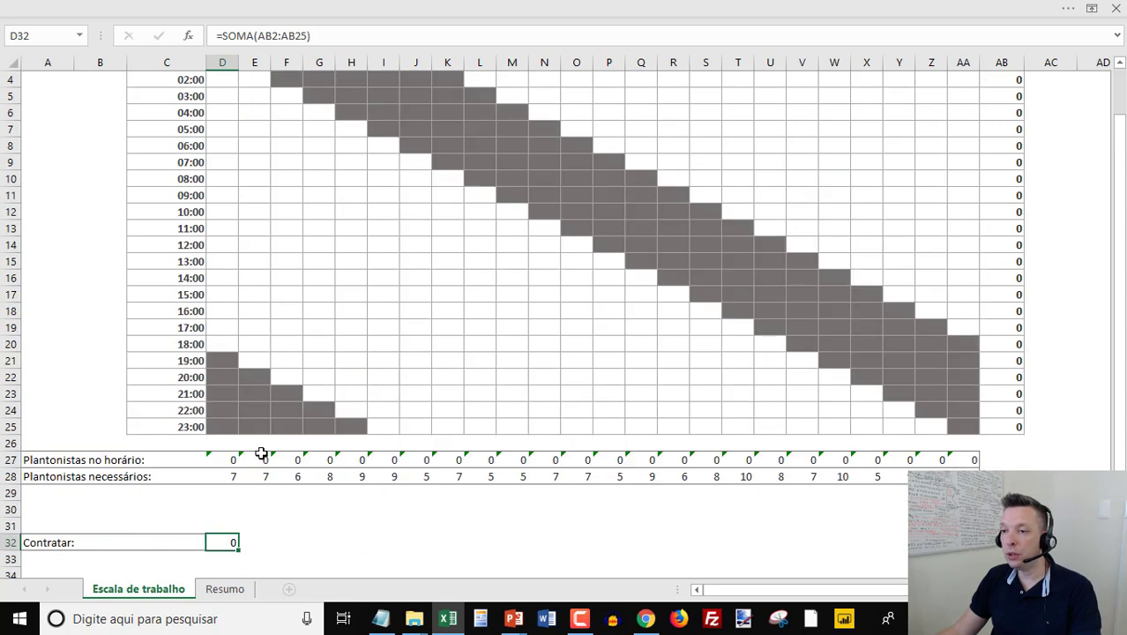
# Set the ribbon to show its tabs and commands at all times.
pyautogui.click(1091, 8)
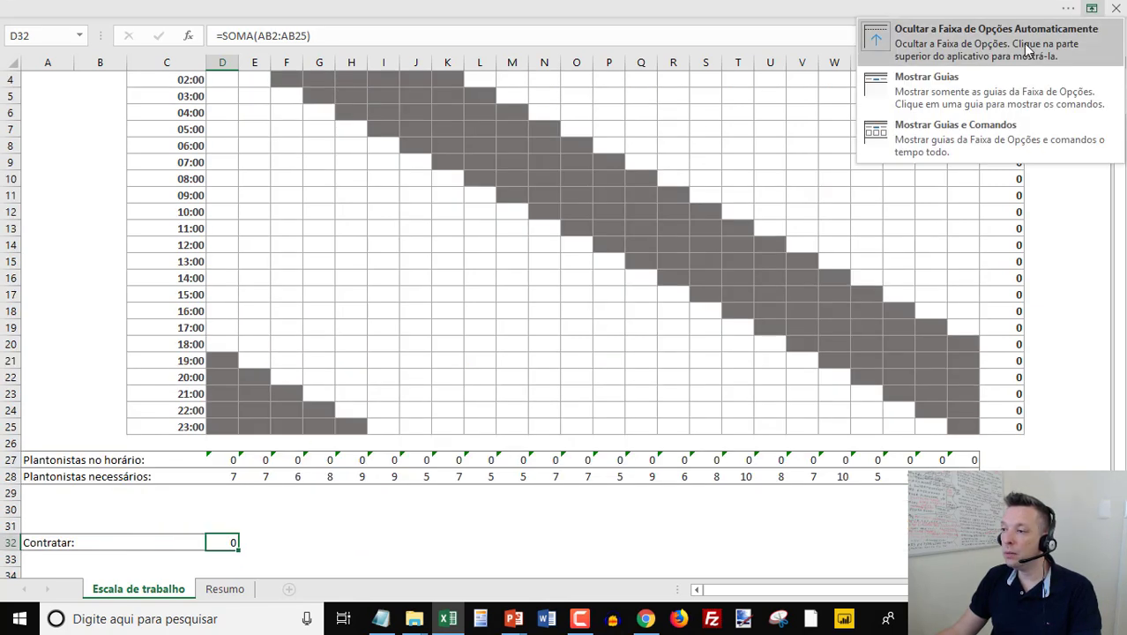
pyautogui.click(970, 141)
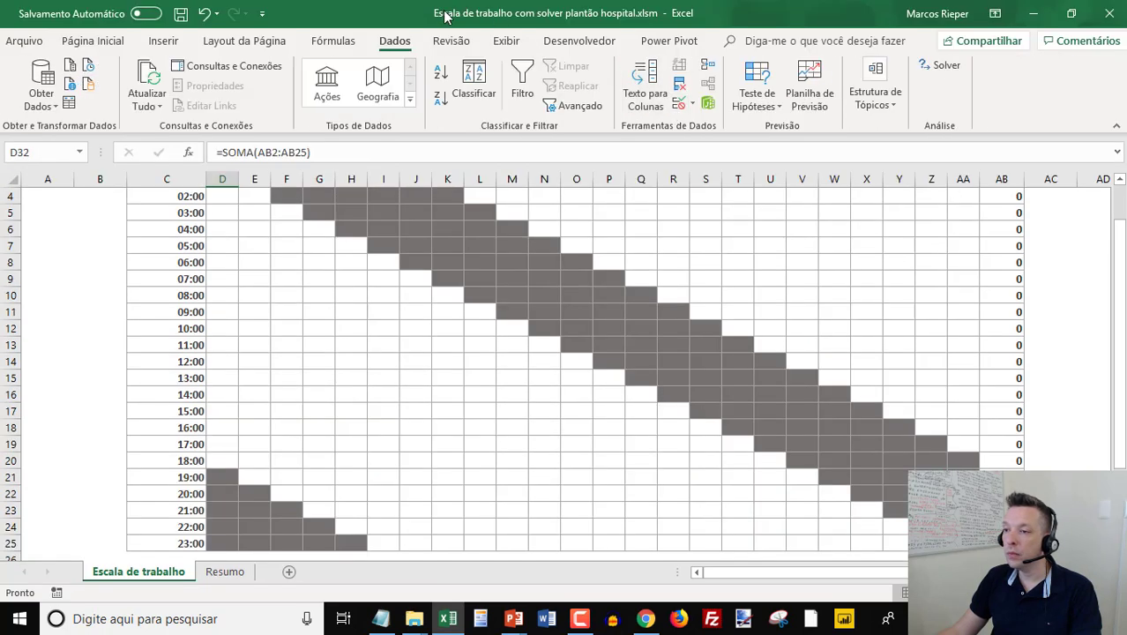
# Review the existing Solver setup, checking its objective, the Qtde. Entrada variable cells and its constraint, and close it without solving.
pyautogui.click(942, 66)
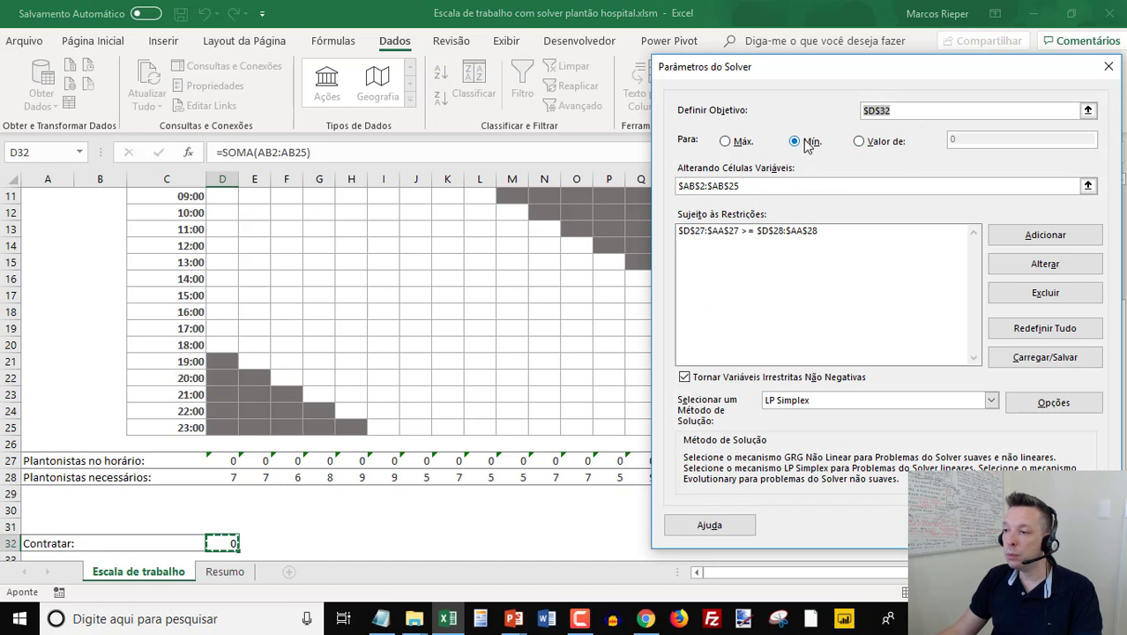
pyautogui.click(758, 184)
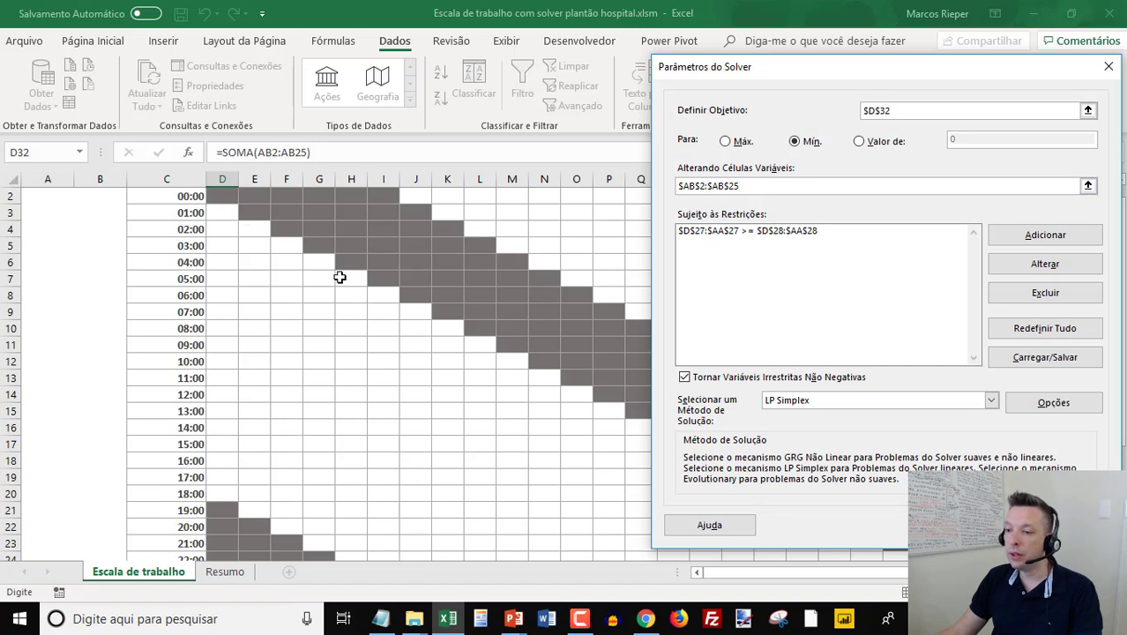
pyautogui.scroll(1, 340, 273)
pyautogui.moveTo(926, 75); pyautogui.dragTo(511, 86)
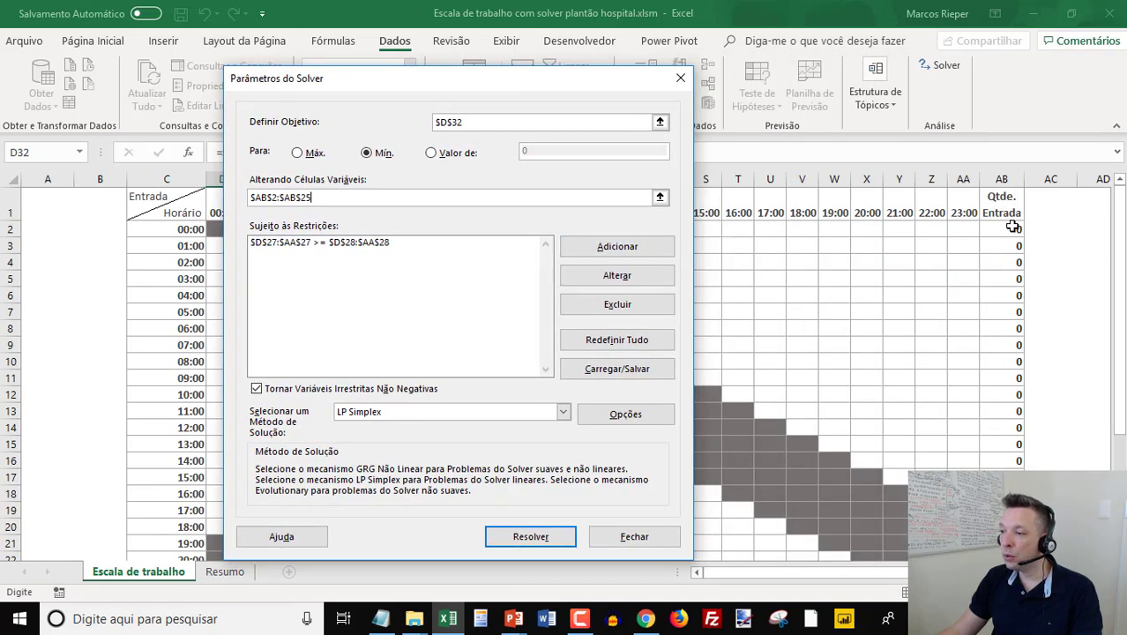
pyautogui.scroll(-5, 999, 423)
pyautogui.scroll(4, 1005, 394)
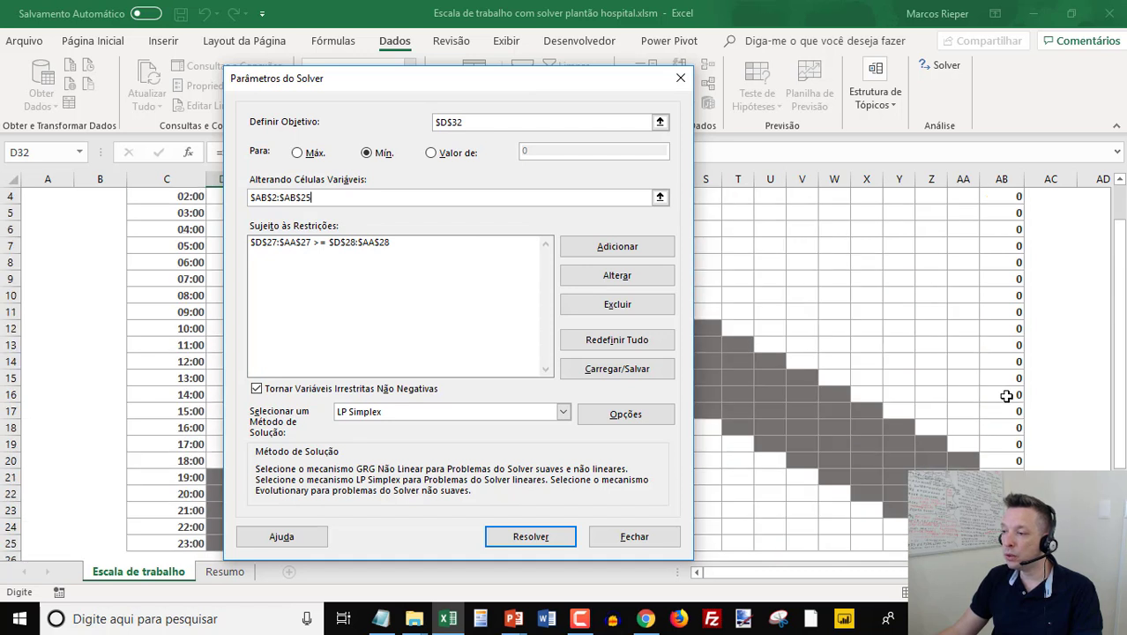
pyautogui.scroll(1, 1006, 396)
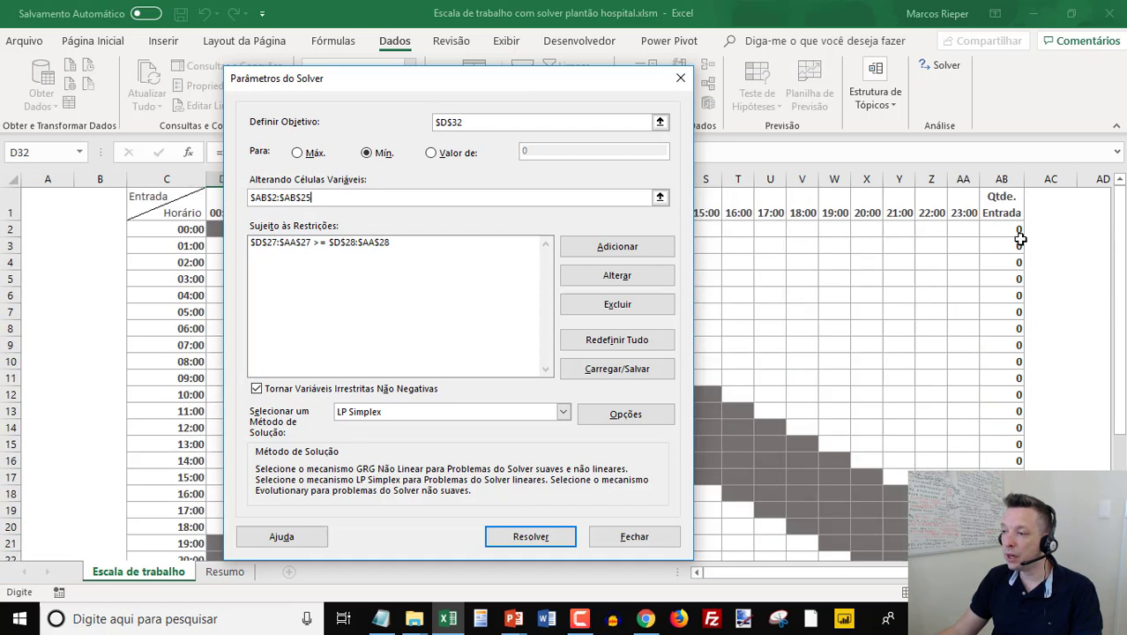
pyautogui.click(305, 244)
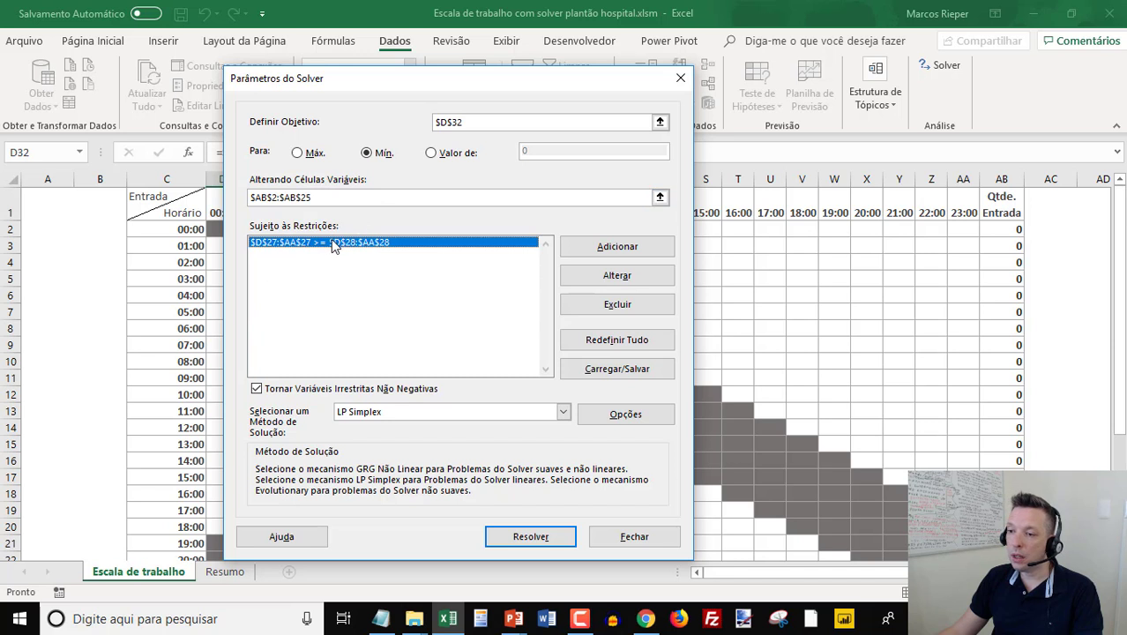
pyautogui.press('Escape')
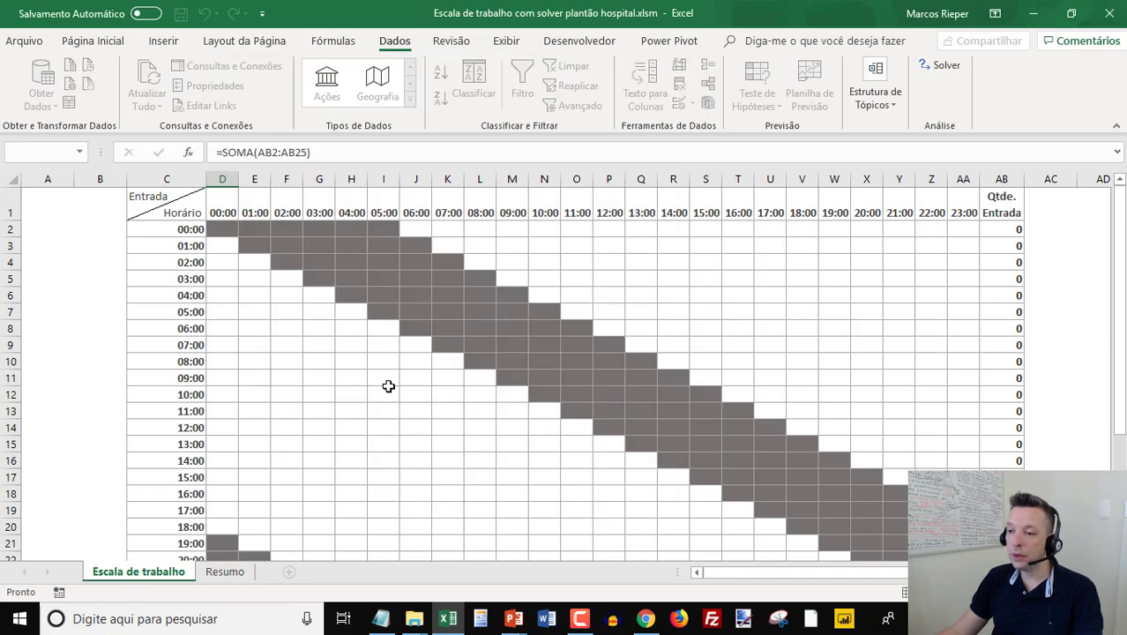
# Examine the Plantonistas no horário and Plantonistas necessários rows that the constraint compares, along with the start of the shift grid.
pyautogui.scroll(-5, 390, 385)
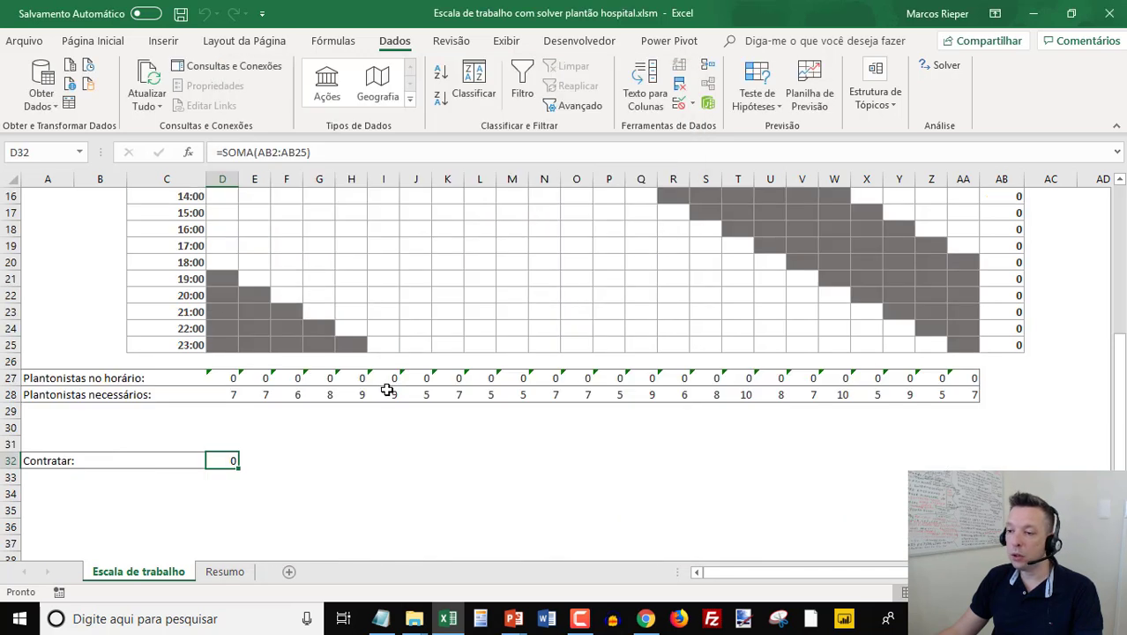
pyautogui.click(220, 377)
pyautogui.keyDown('shift'); pyautogui.click(974, 377); pyautogui.keyUp('shift')
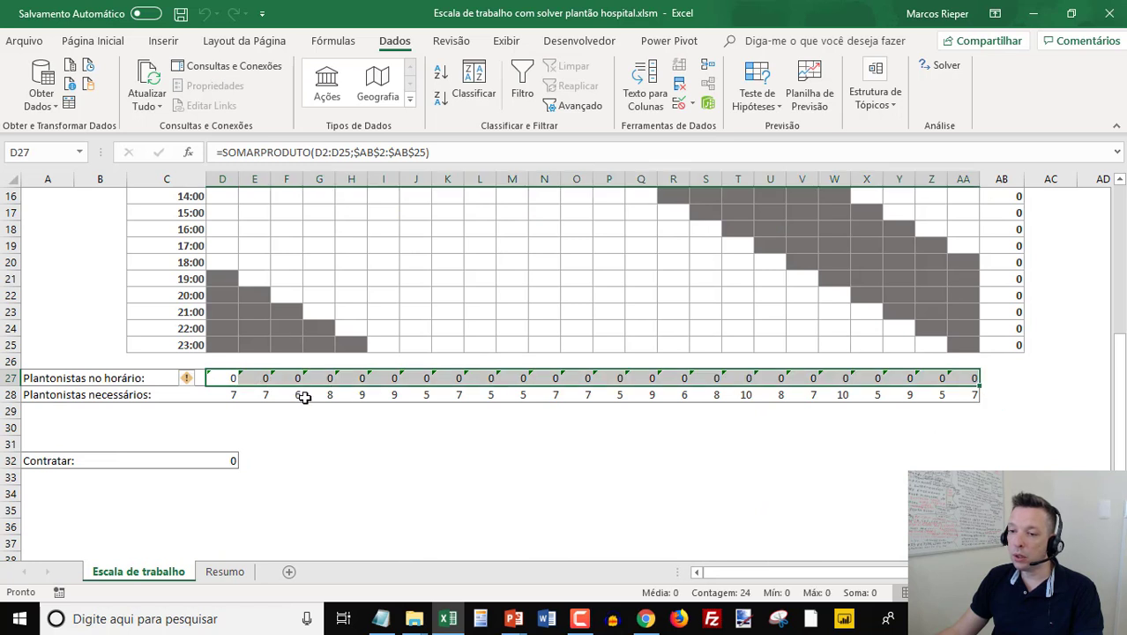
pyautogui.moveTo(234, 395); pyautogui.dragTo(963, 397)
pyautogui.scroll(3, 962, 397)
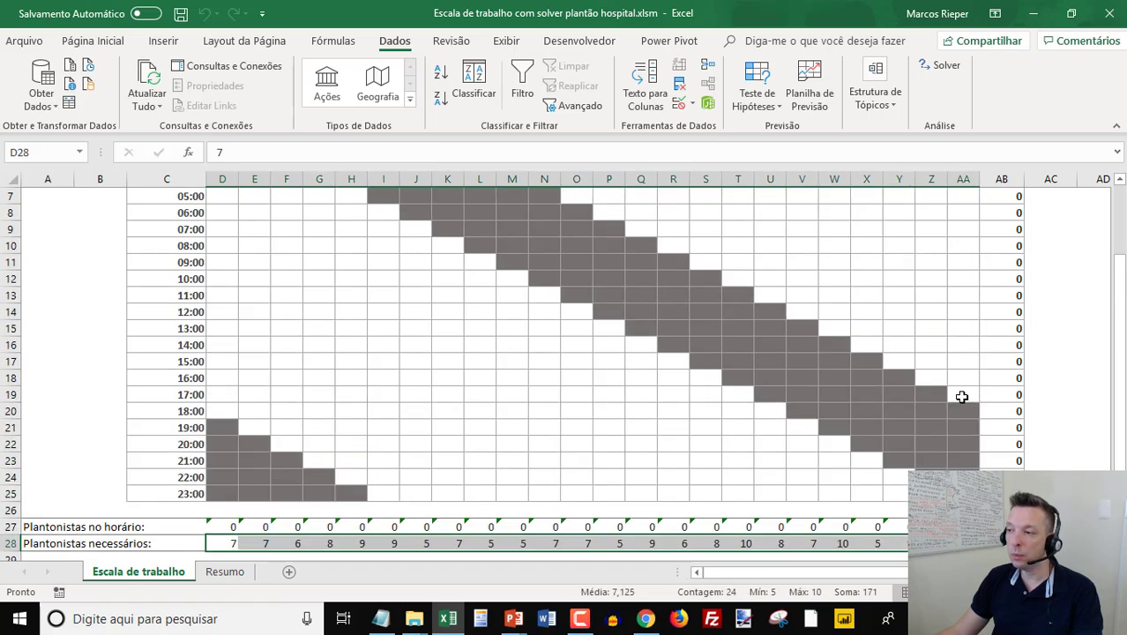
pyautogui.scroll(2, 963, 397)
pyautogui.click(229, 229)
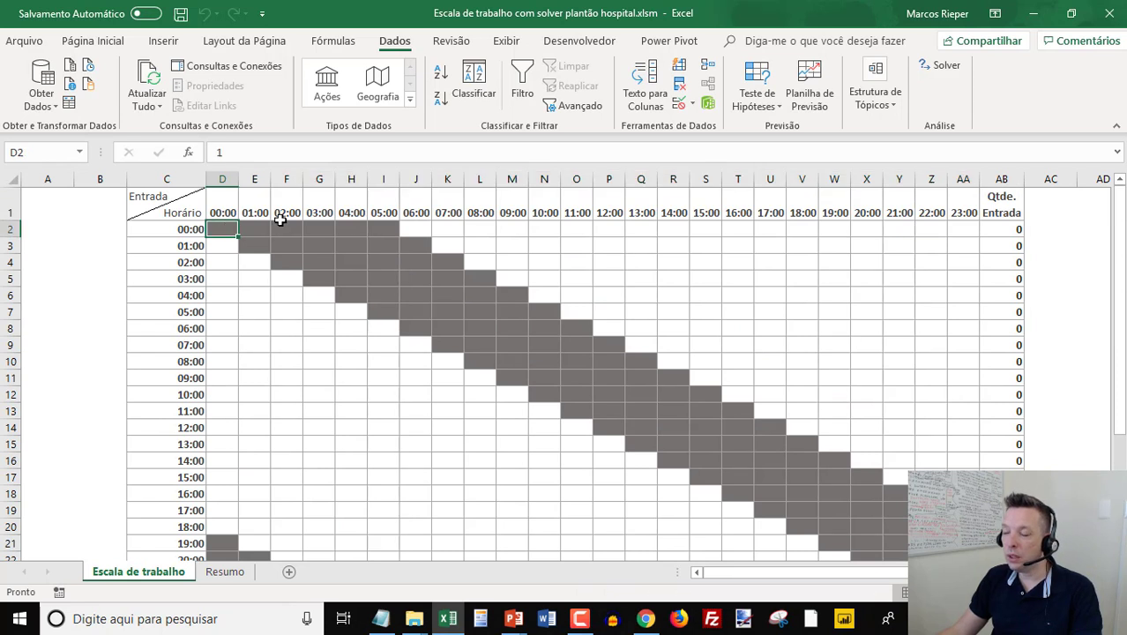
# Reopen Solver and reset all its parameters to clear the objective, variable cells and constraint.
pyautogui.click(945, 69)
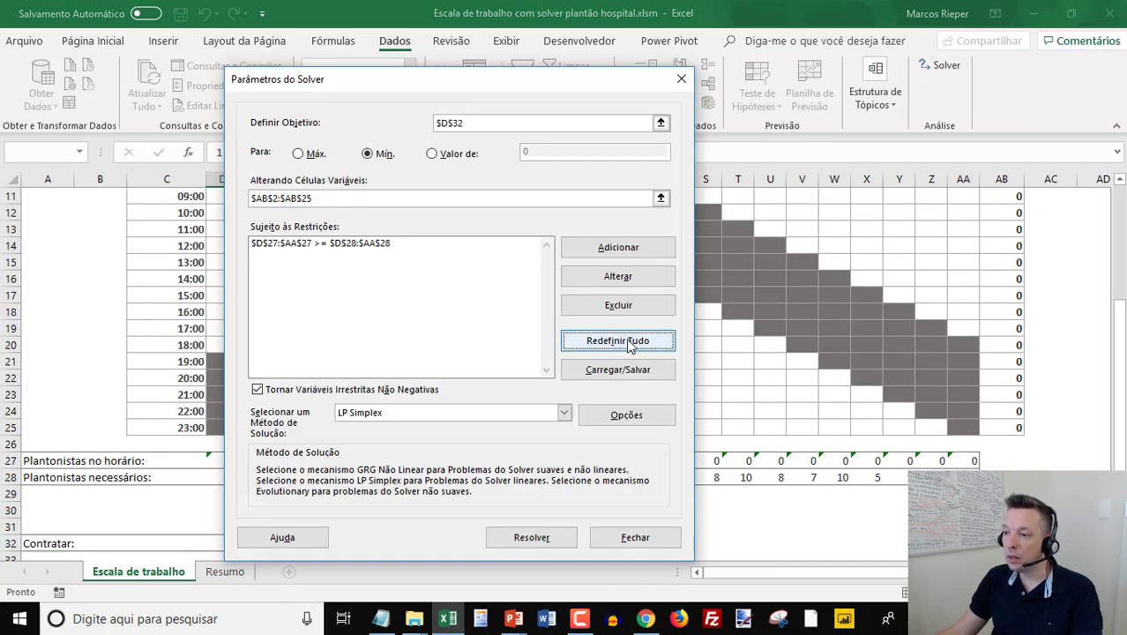
pyautogui.click(632, 344)
pyautogui.click(618, 369)
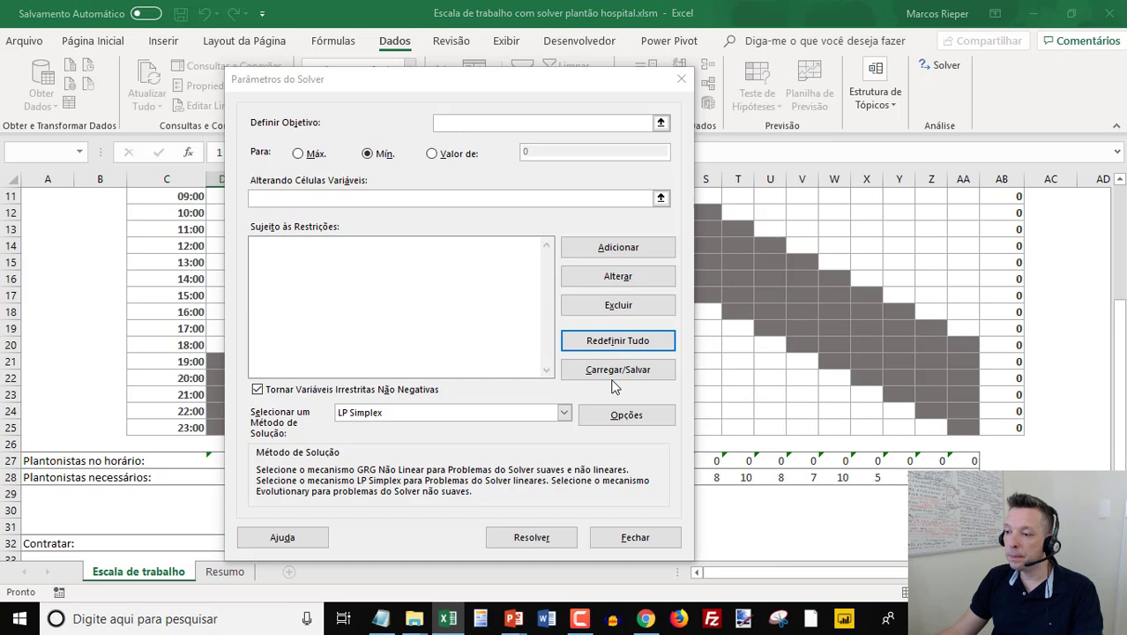
# Set Solver to minimize the Contratar total in $D$32 by changing the Qtde. Entrada cells $AB$2:$AB$25.
pyautogui.click(382, 154)
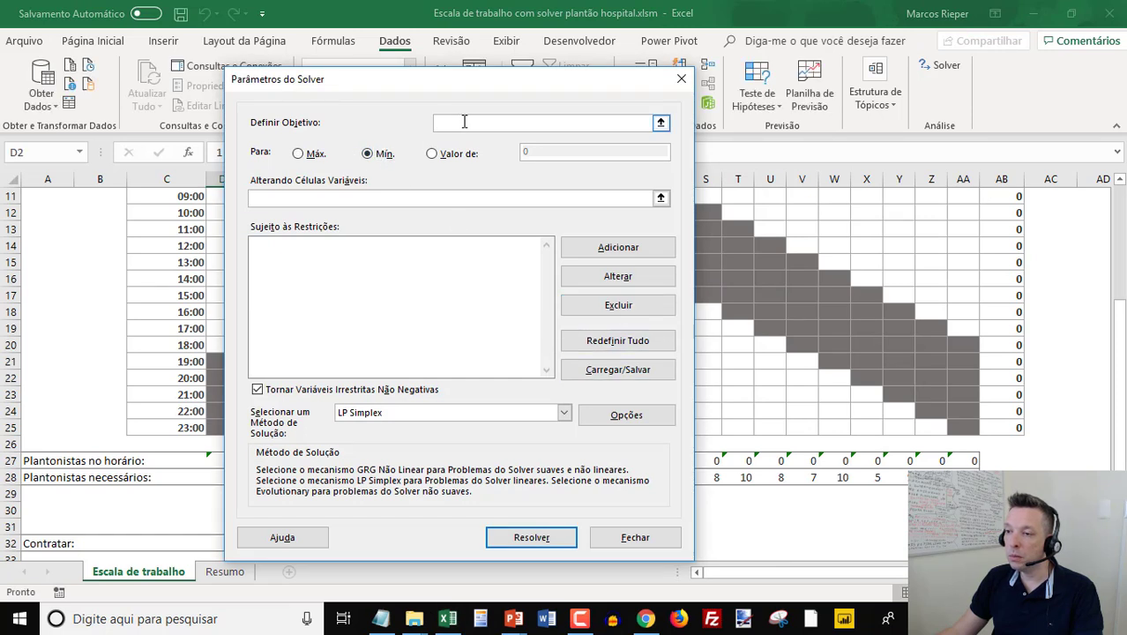
pyautogui.click(464, 122)
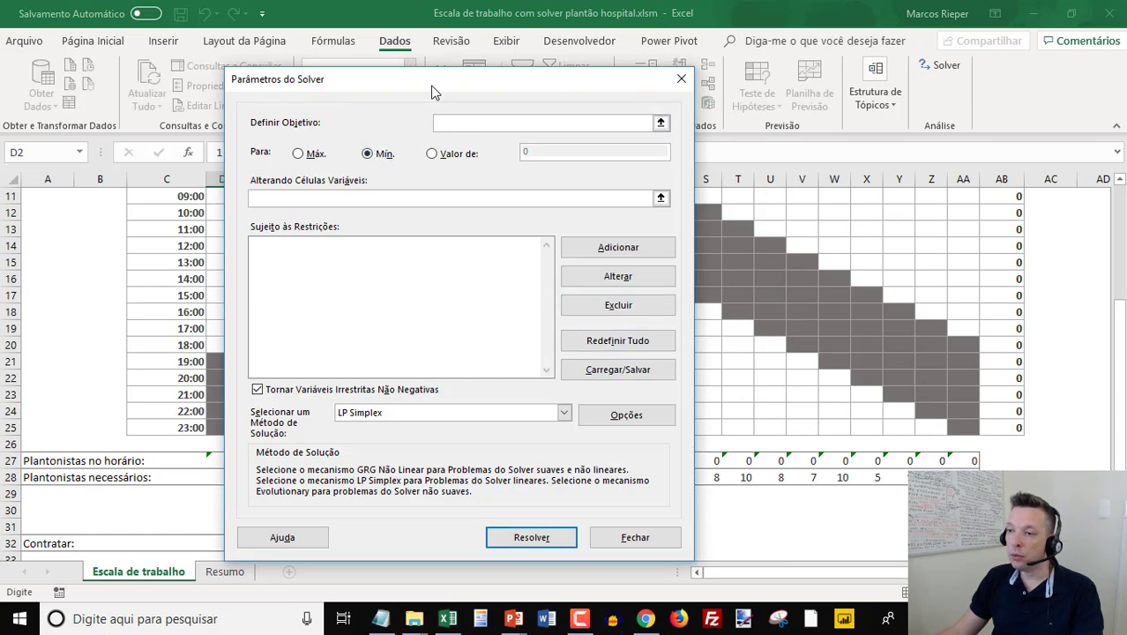
pyautogui.moveTo(434, 92); pyautogui.dragTo(705, 74)
pyautogui.click(213, 543)
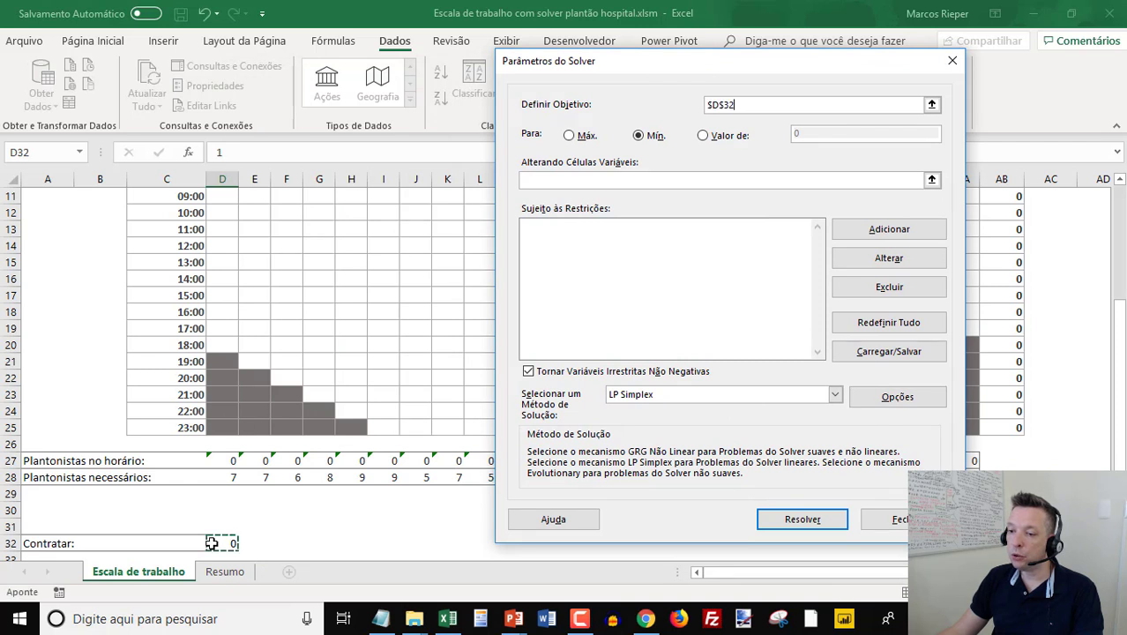
pyautogui.click(556, 184)
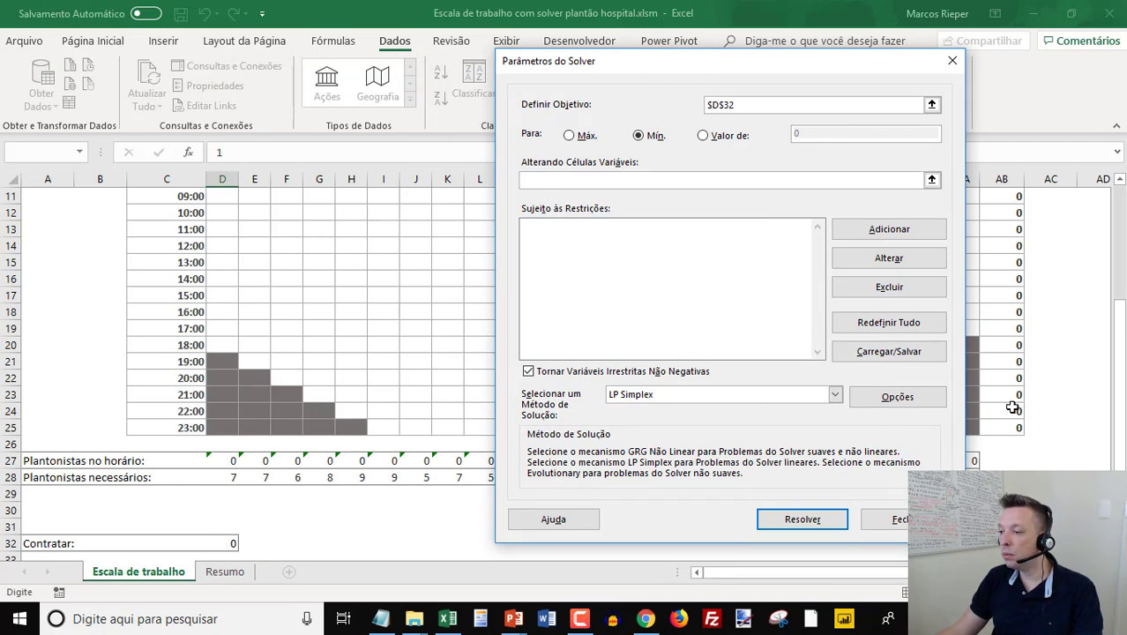
pyautogui.moveTo(1005, 425); pyautogui.dragTo(1018, 224)
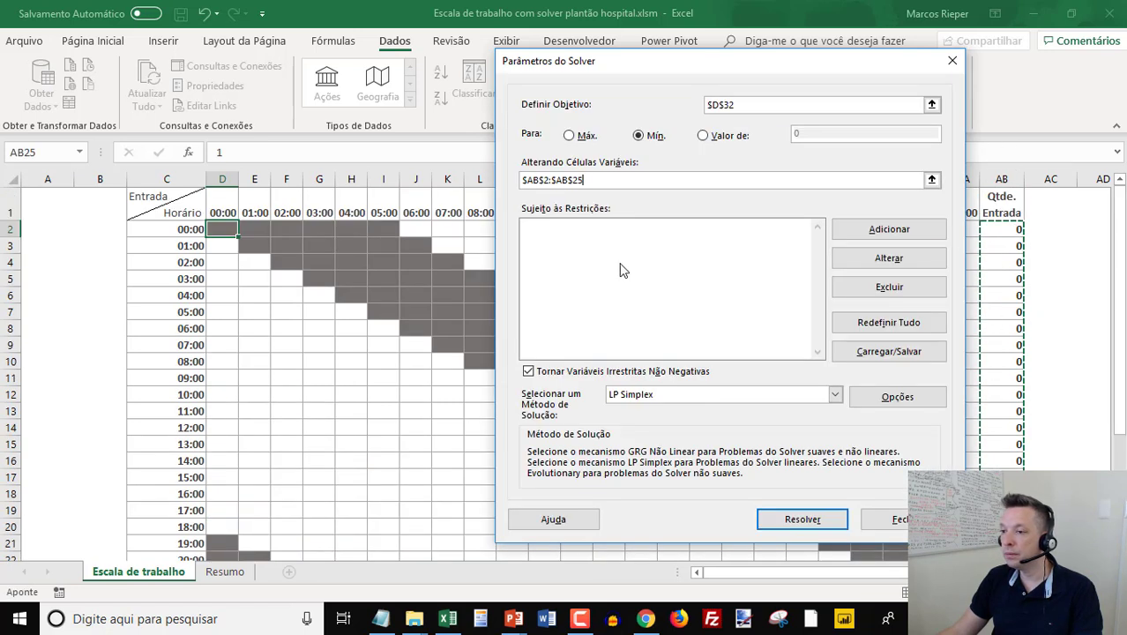
# Add the Solver constraint that Plantonistas no horário $D$27:$AA$27 must be >= Plantonistas necessários $D$28:$AA$28.
pyautogui.click(664, 253)
pyautogui.click(889, 229)
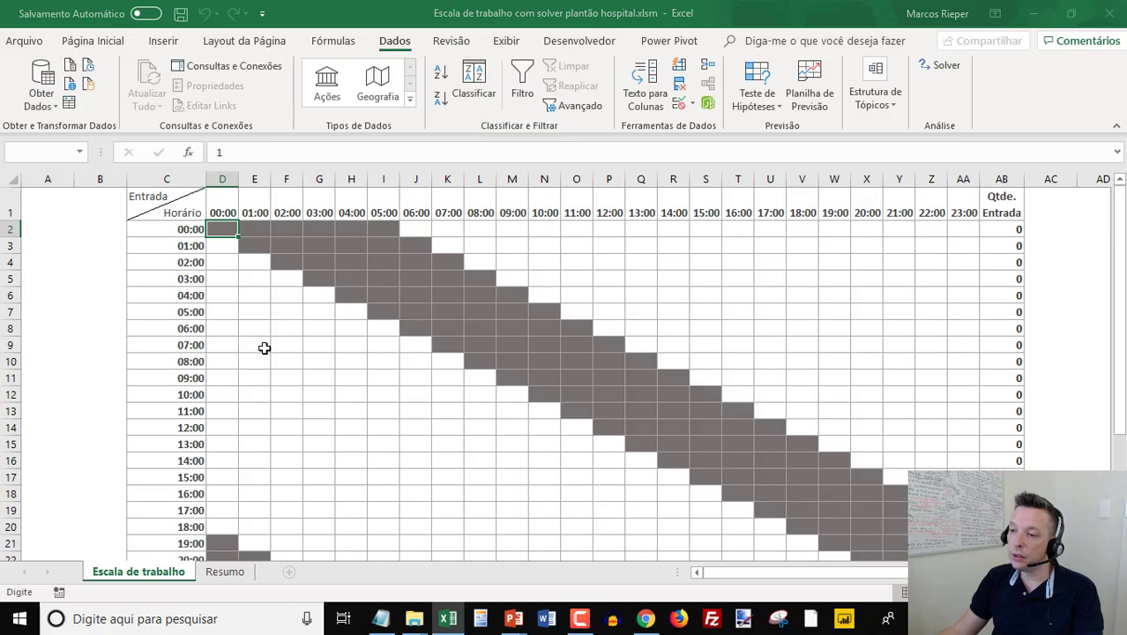
pyautogui.moveTo(212, 378); pyautogui.dragTo(966, 375)
pyautogui.click(748, 303)
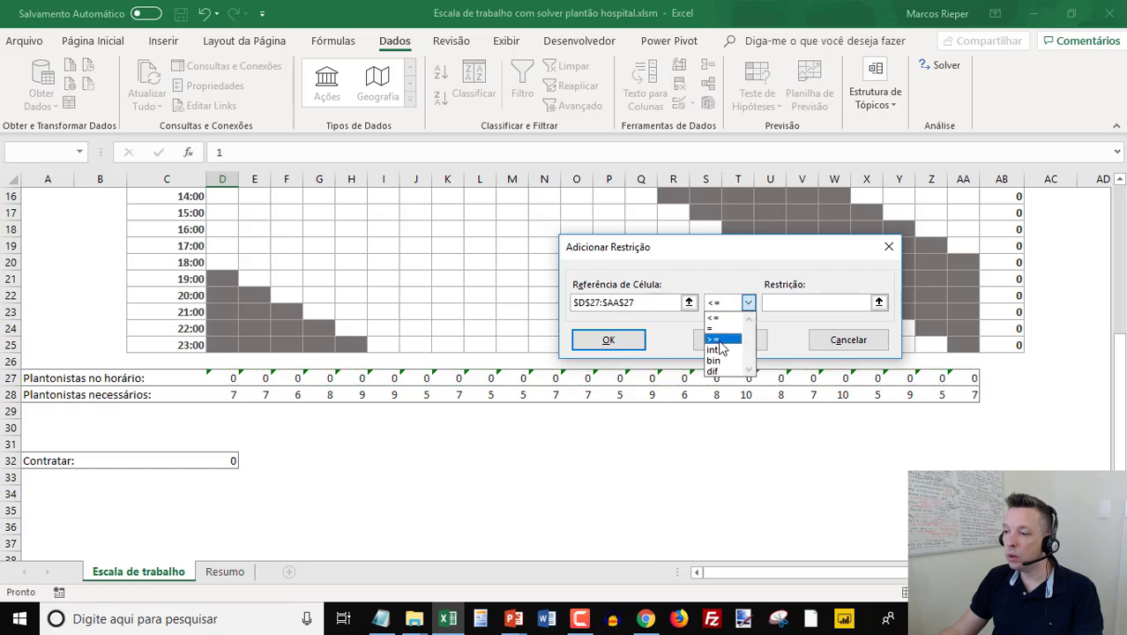
pyautogui.click(719, 339)
pyautogui.click(770, 306)
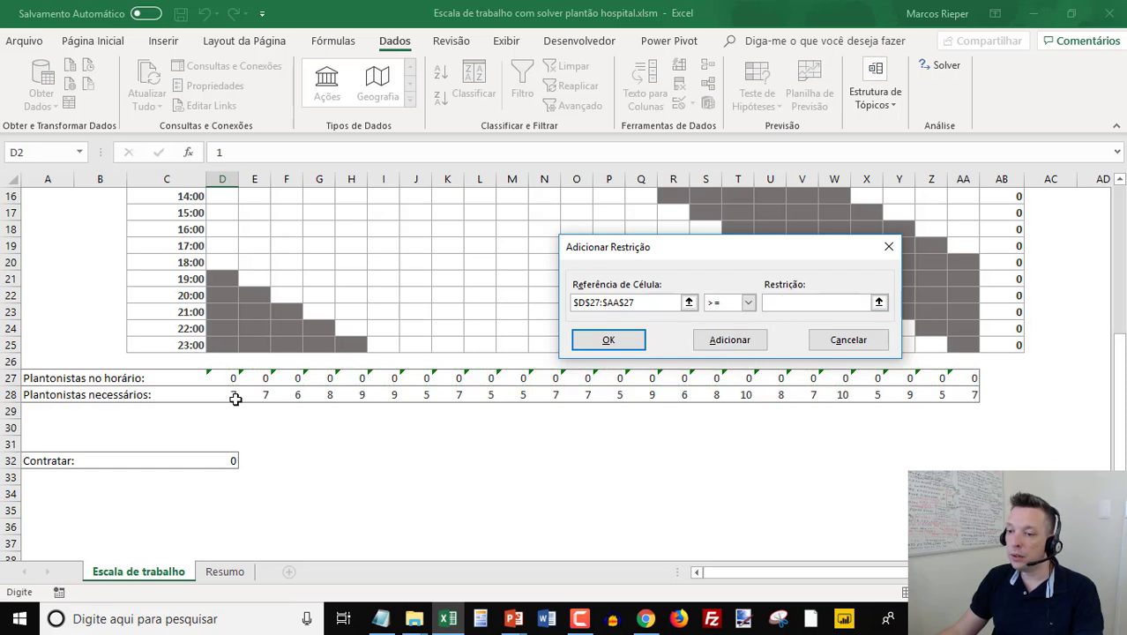
pyautogui.moveTo(228, 395); pyautogui.dragTo(964, 393)
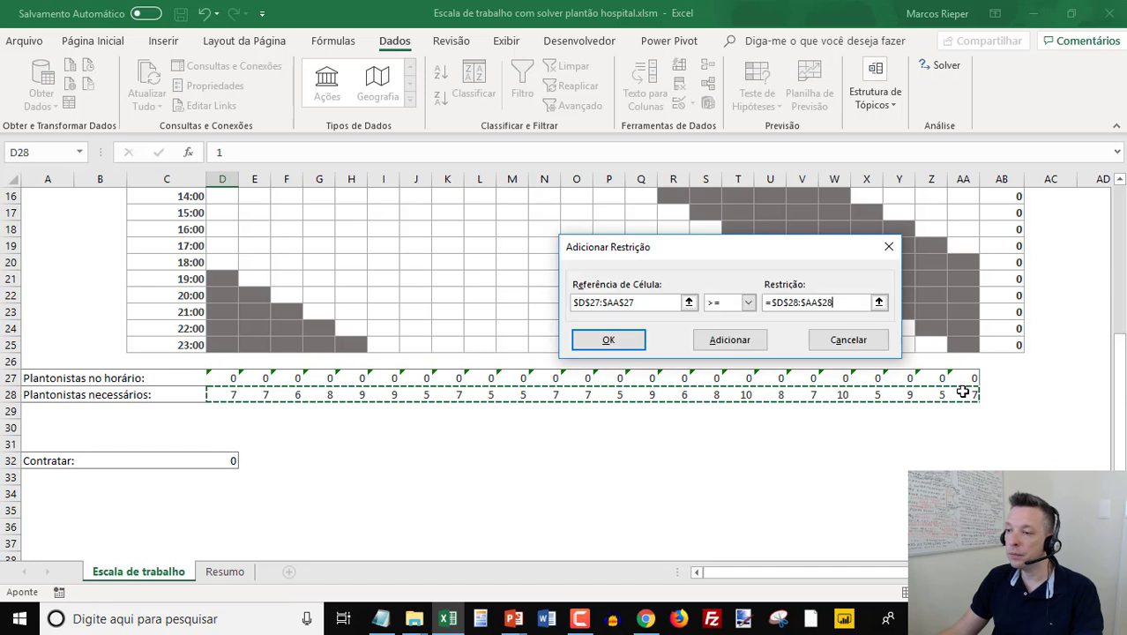
pyautogui.click(710, 341)
pyautogui.click(843, 344)
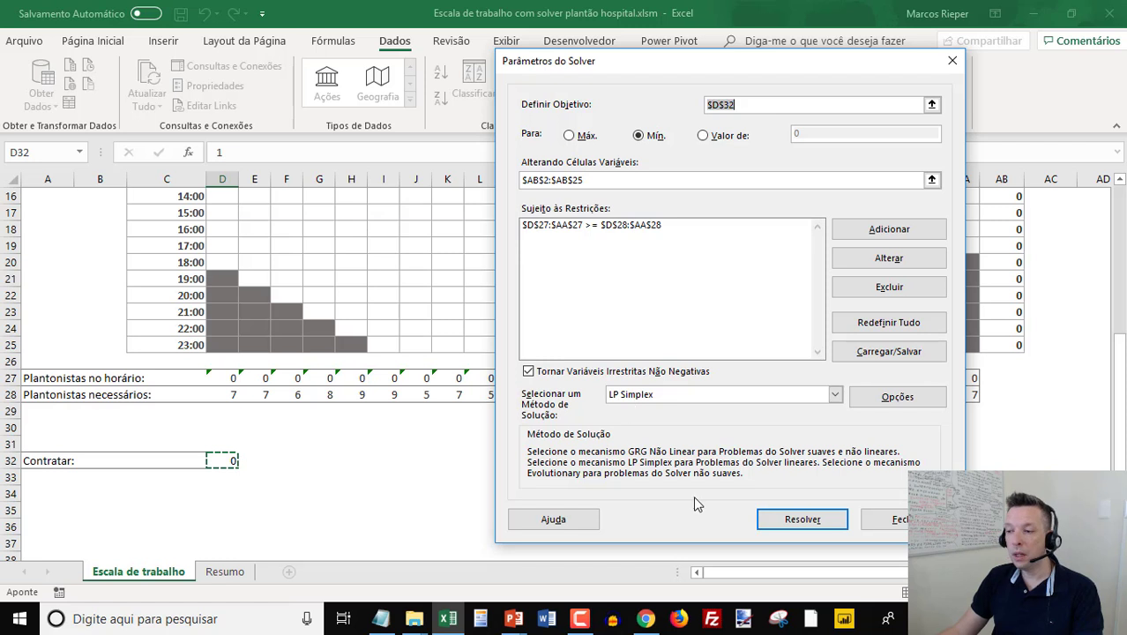
# Solve the model with LP Simplex, keep the Solver solution and check the Contratar total.
pyautogui.click(816, 521)
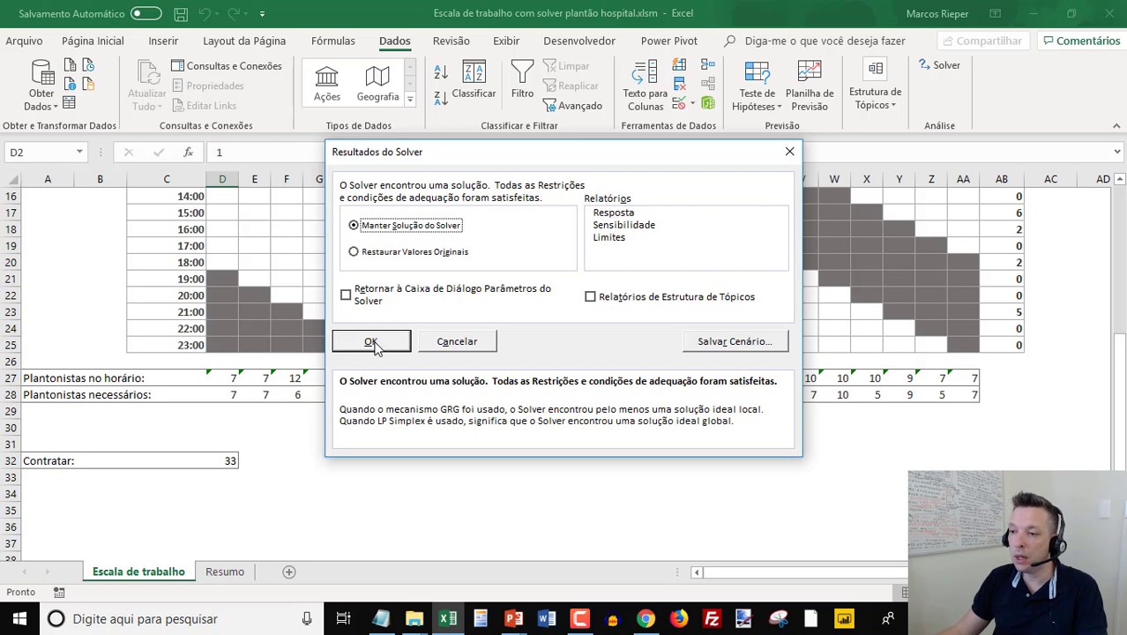
pyautogui.click(365, 342)
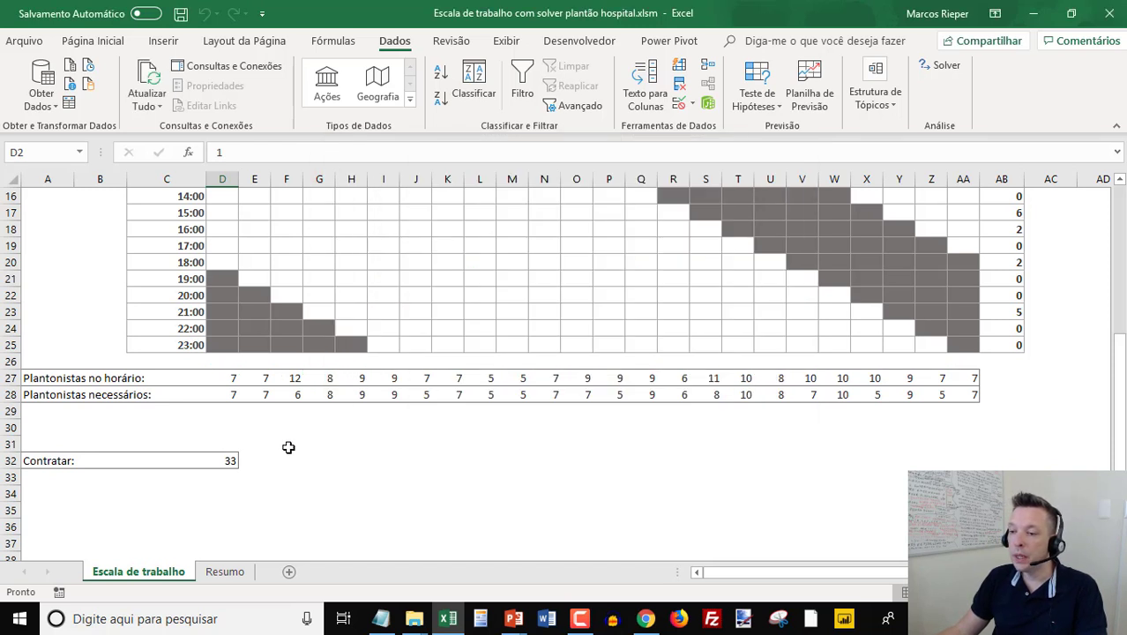
pyautogui.click(216, 462)
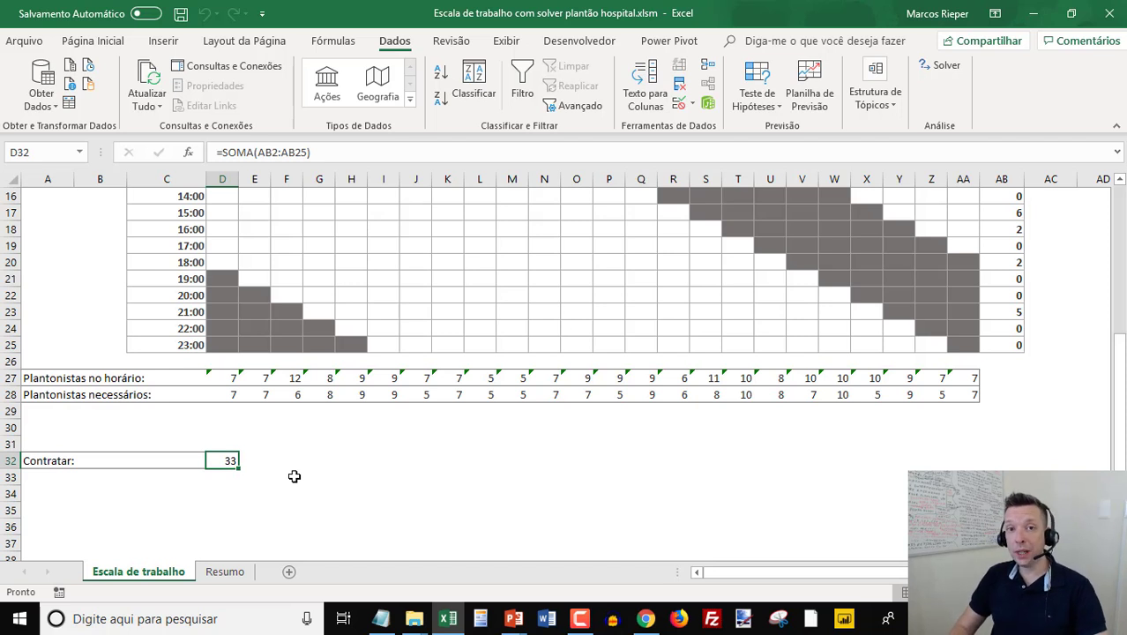
# Examine the solved Qtde. Entrada values for each entry time from 00:00 to 07:00.
pyautogui.click(641, 344)
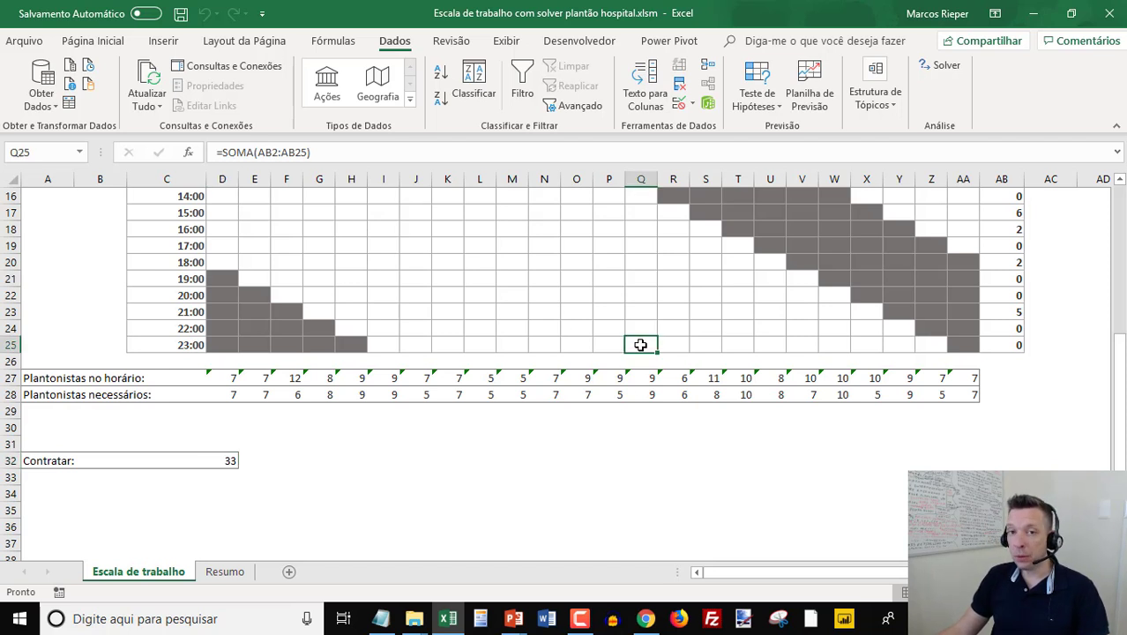
pyautogui.scroll(5, 640, 344)
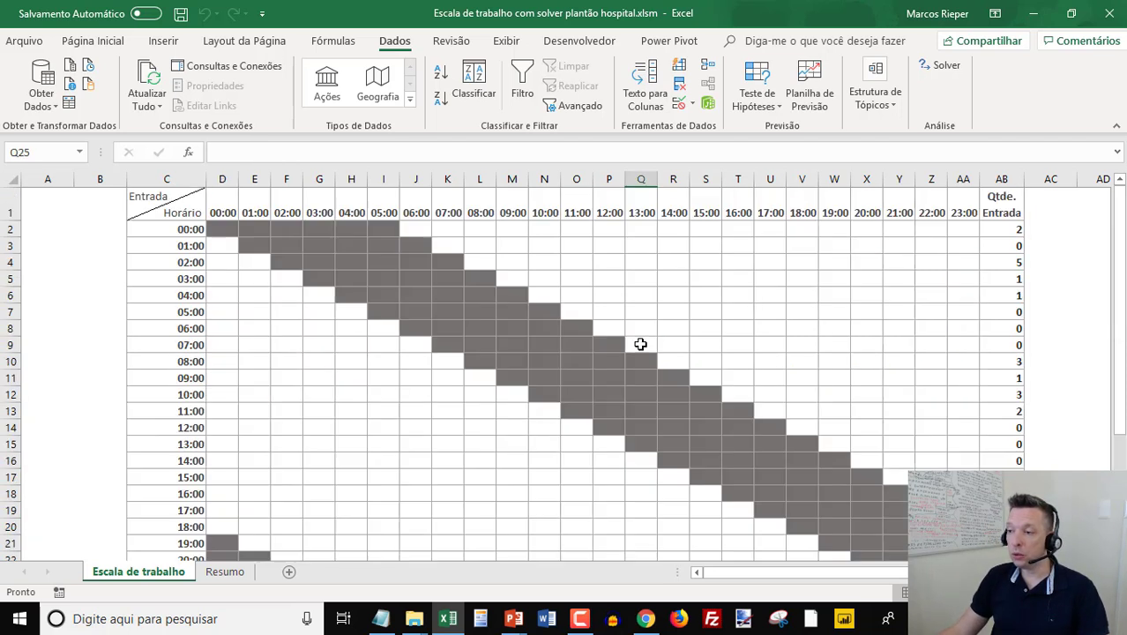
pyautogui.click(1001, 229)
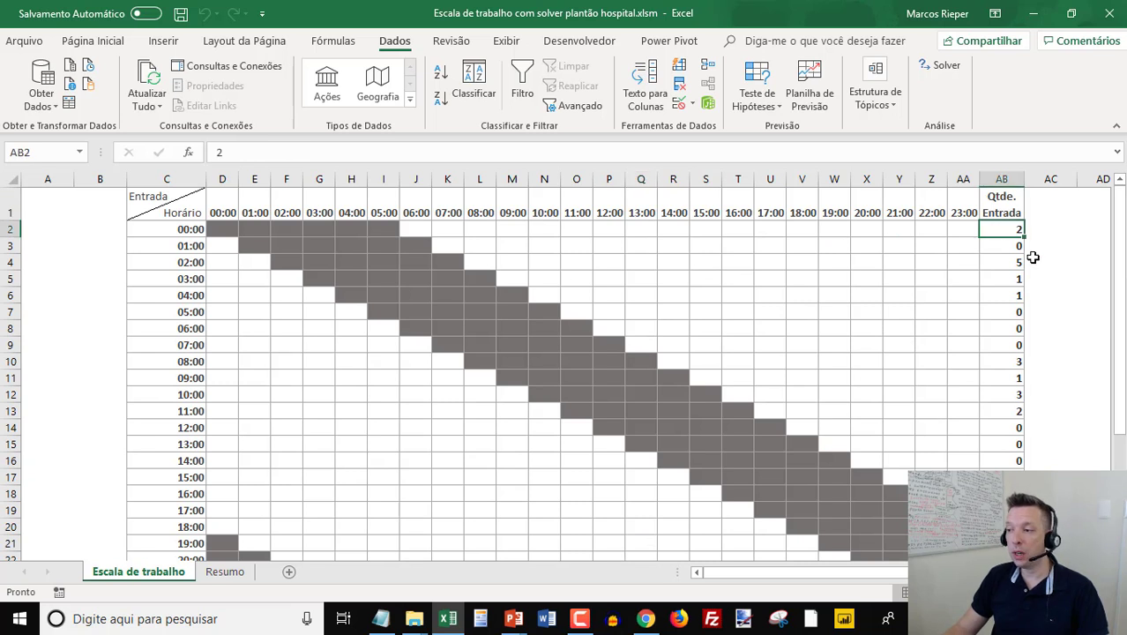
pyautogui.press('Down')
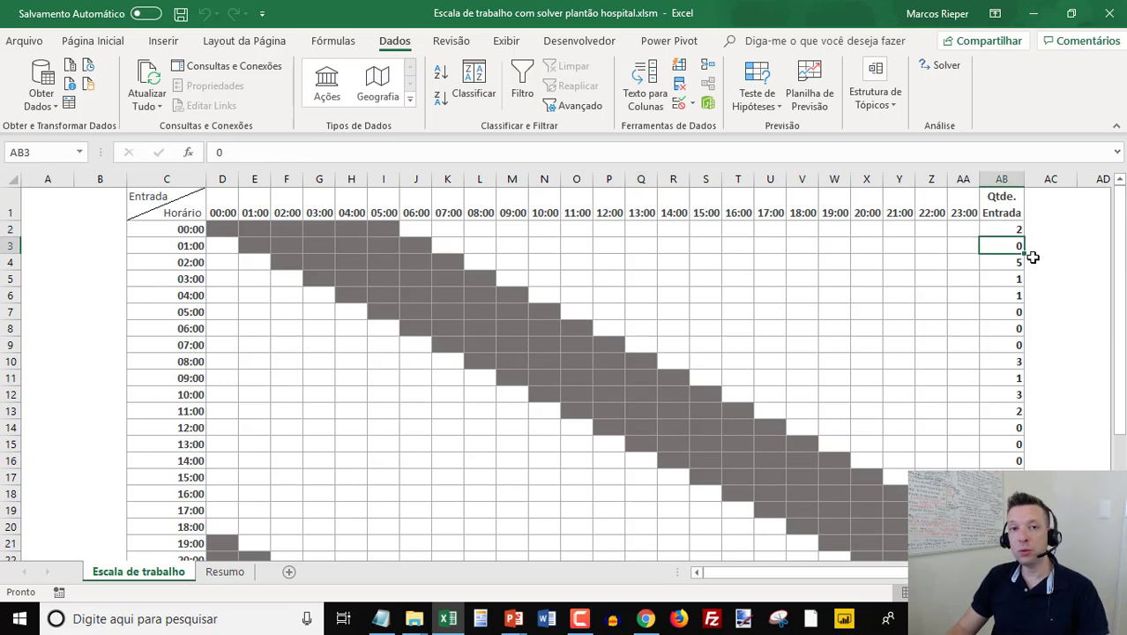
pyautogui.press('Down')
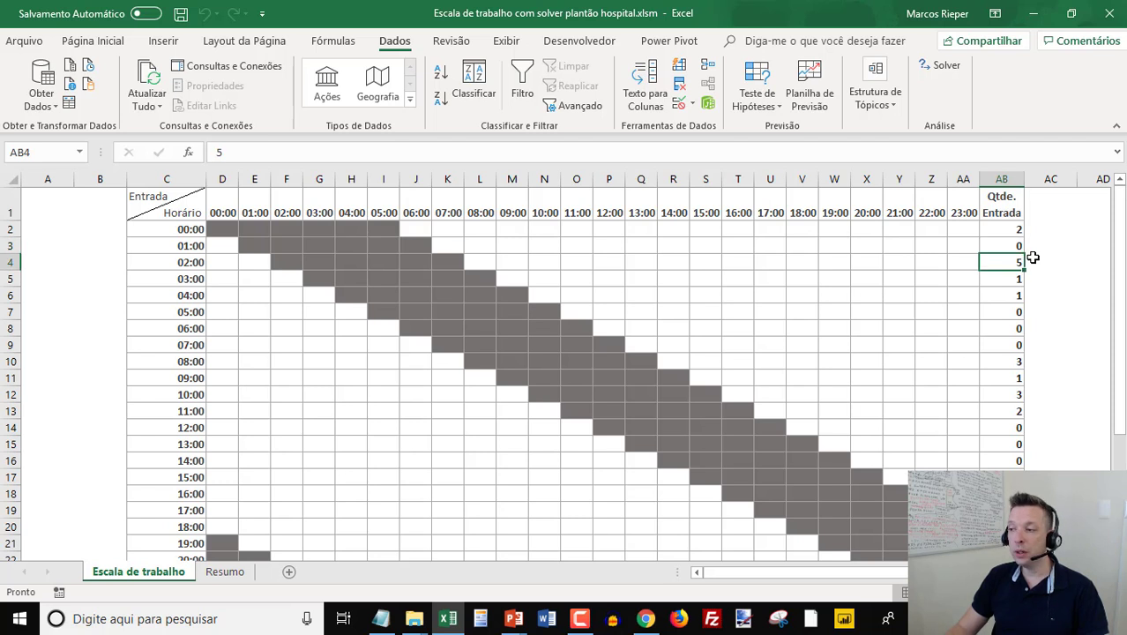
pyautogui.press('Down')
pyautogui.press('Down')
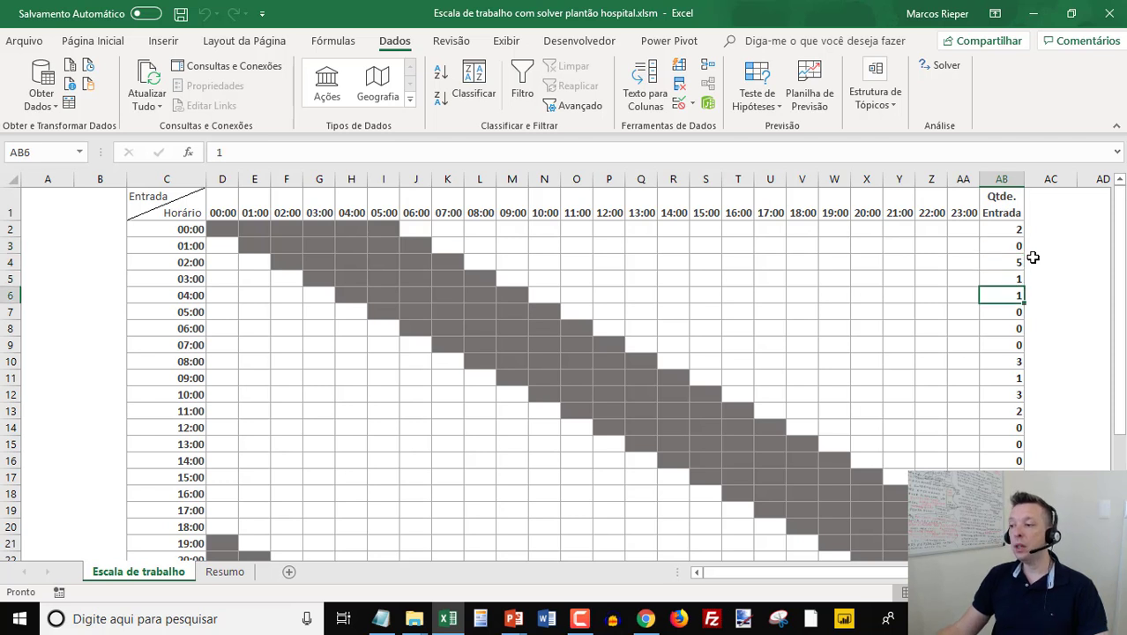
pyautogui.moveTo(1010, 311); pyautogui.dragTo(1014, 346)
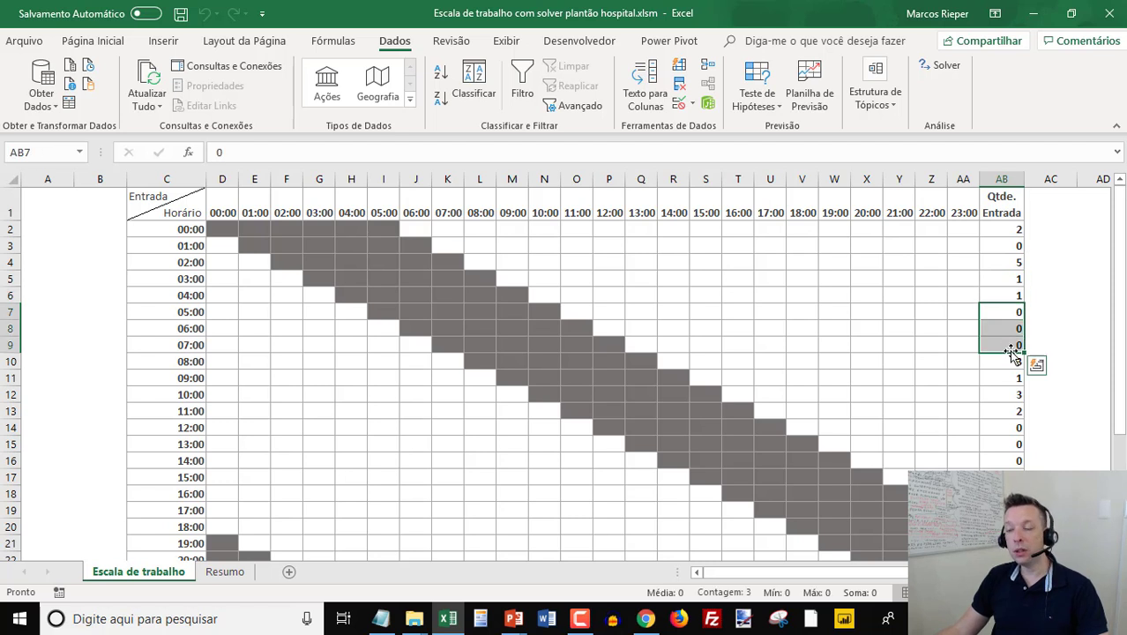
# Review the solved quantities for the remaining entry times and open the Resumo sheet.
pyautogui.scroll(-2, 1058, 388)
pyautogui.scroll(-2, 1019, 398)
pyautogui.moveTo(1010, 394); pyautogui.dragTo(706, 312)
pyautogui.moveTo(523, 318); pyautogui.dragTo(234, 324)
pyautogui.click(412, 385)
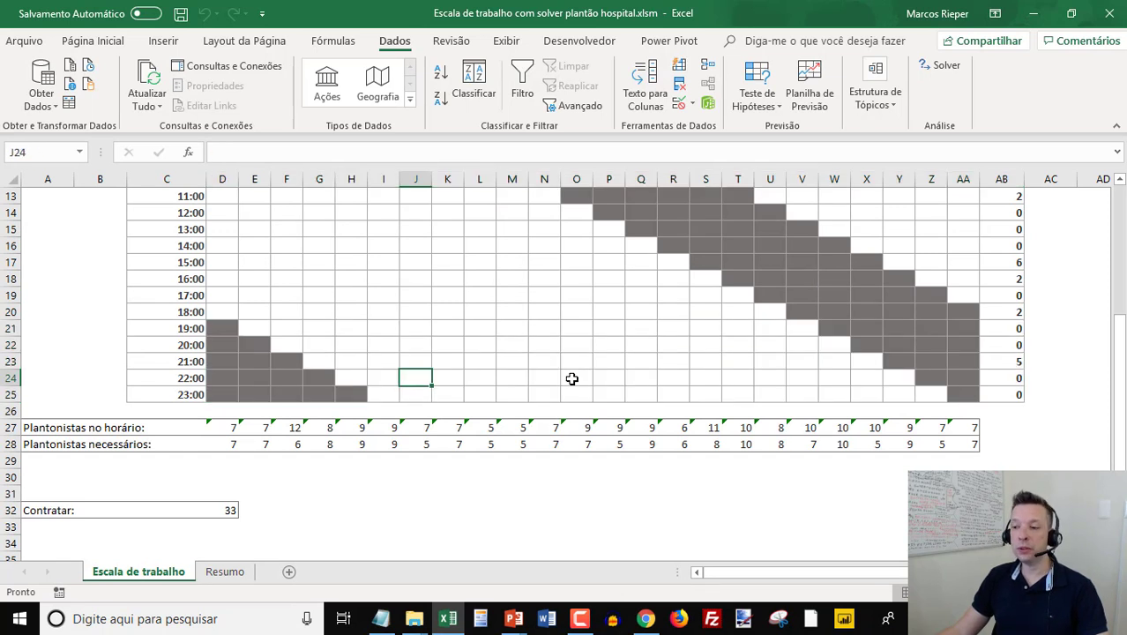
pyautogui.click(225, 573)
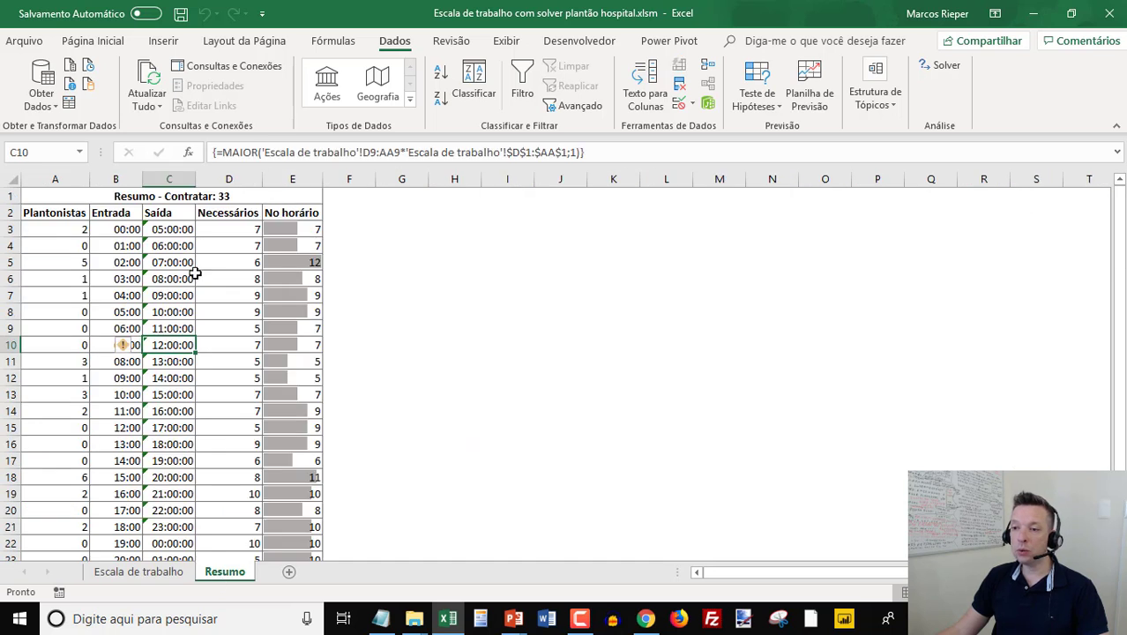
# Examine the Resumo sheet's first shifts, relating Plantonistas, Entrada and Saída and comparing the Necessários values with No horário.
pyautogui.click(112, 228)
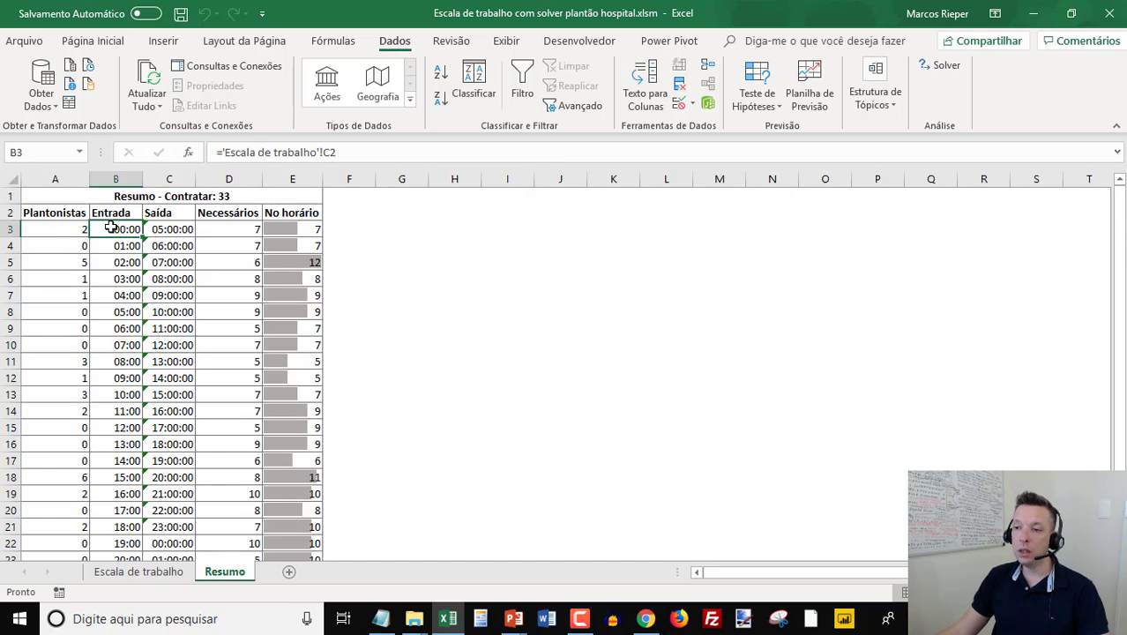
pyautogui.click(64, 226)
pyautogui.click(114, 257)
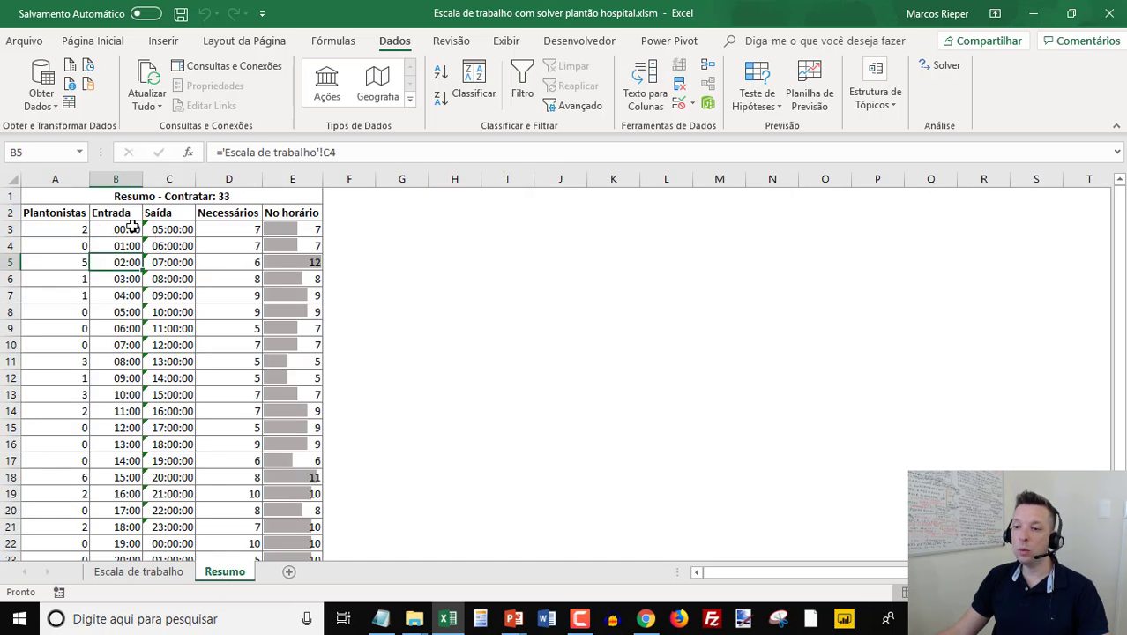
pyautogui.click(189, 231)
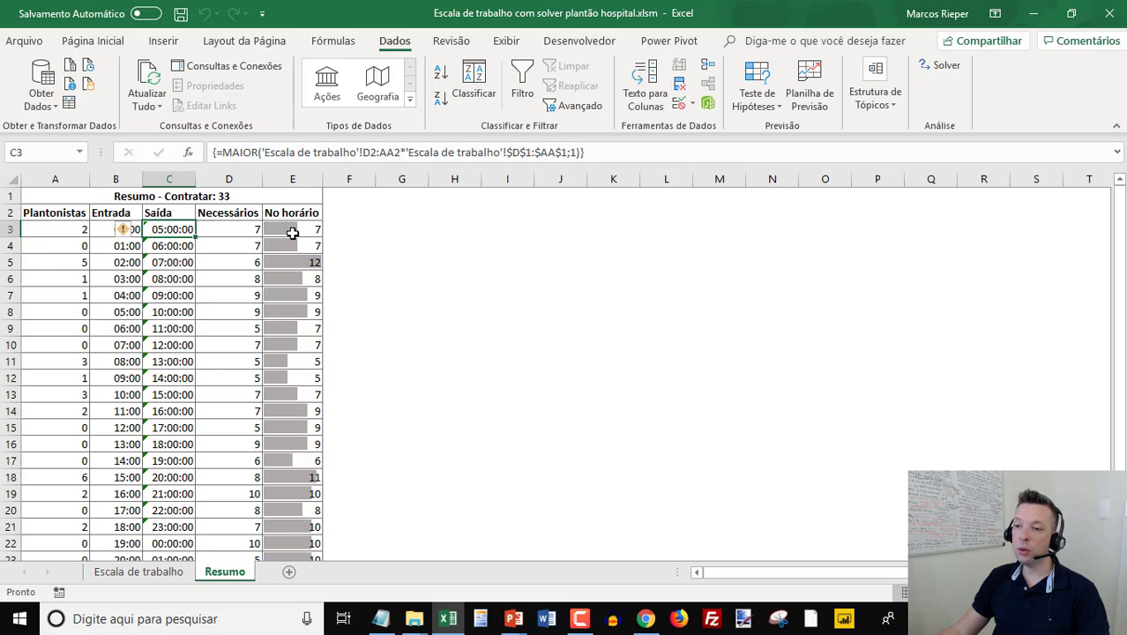
pyautogui.moveTo(234, 226); pyautogui.dragTo(232, 329)
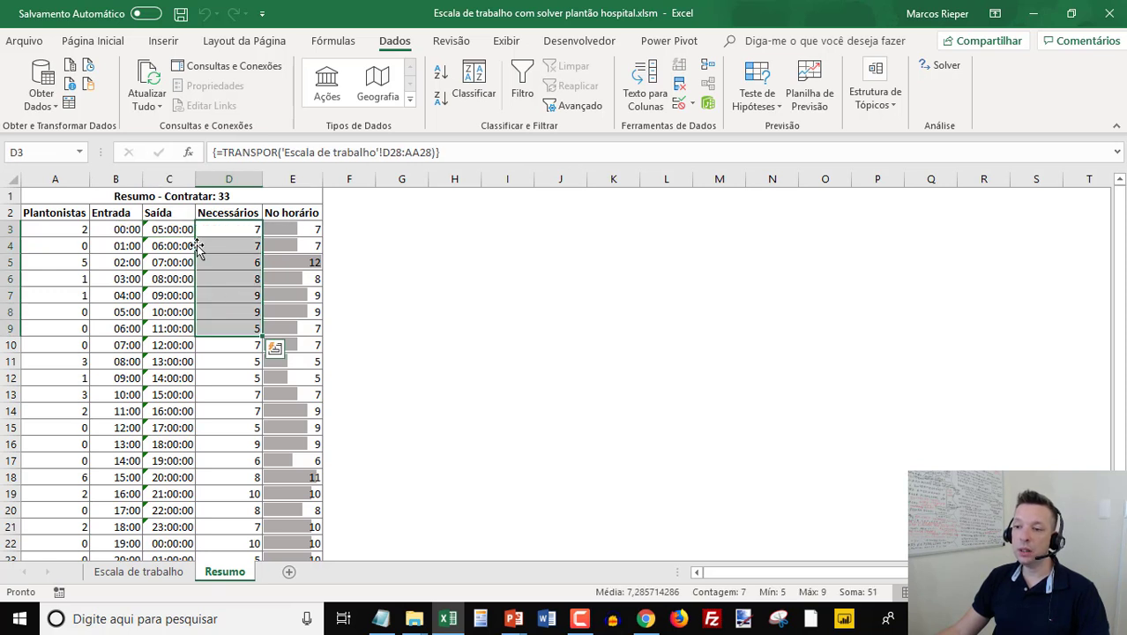
pyautogui.click(119, 230)
pyautogui.click(148, 229)
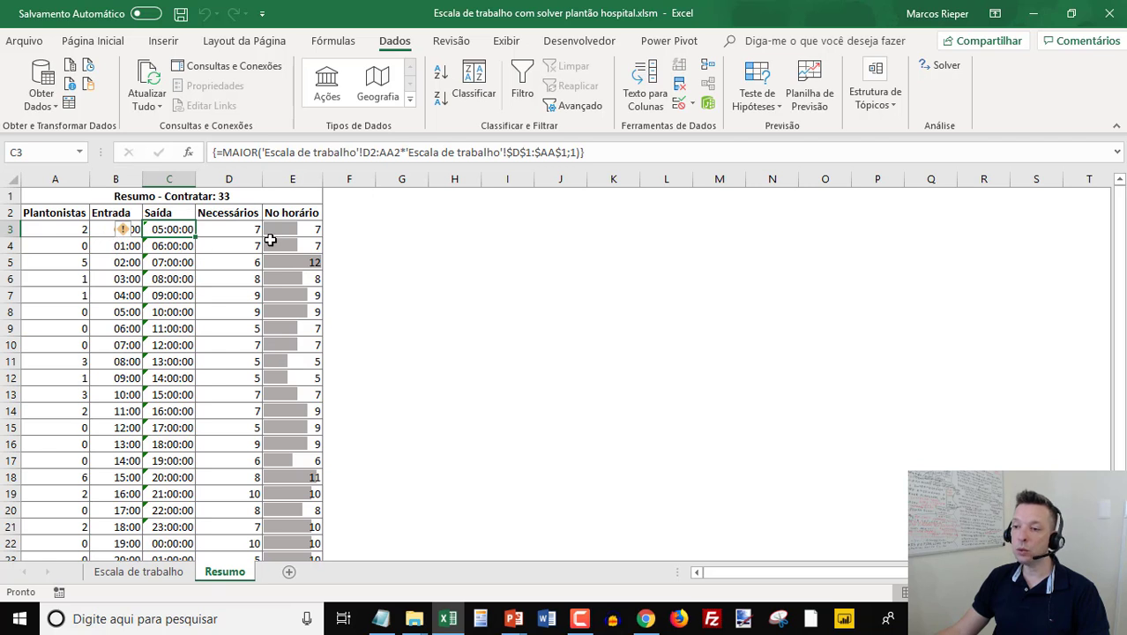
pyautogui.moveTo(240, 229); pyautogui.dragTo(235, 411)
pyautogui.moveTo(284, 237); pyautogui.dragTo(305, 411)
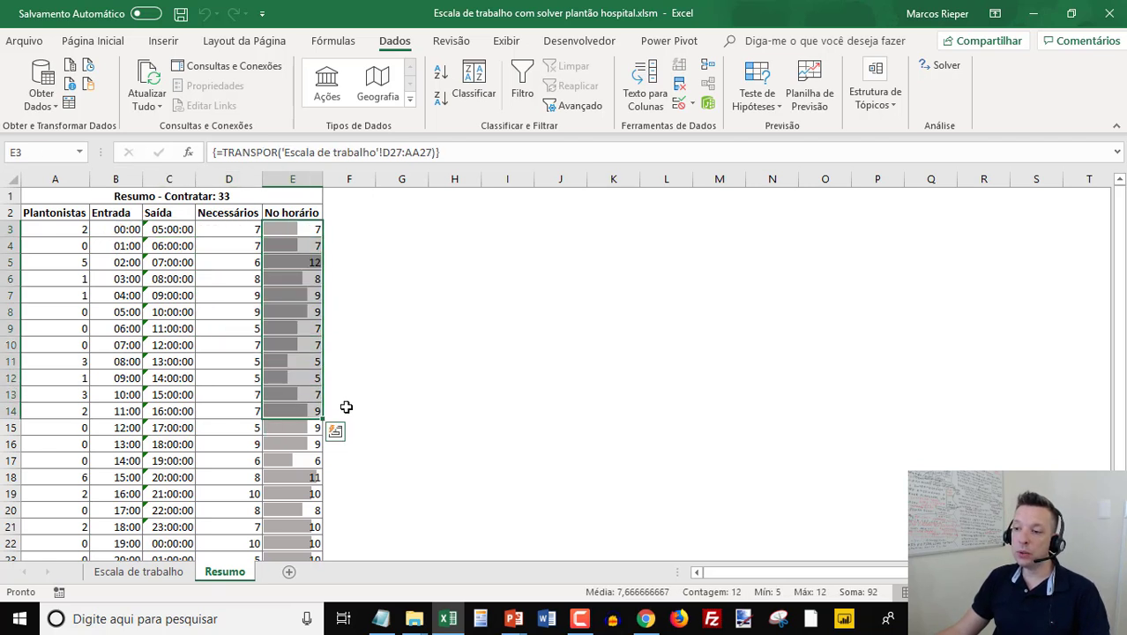
pyautogui.click(277, 261)
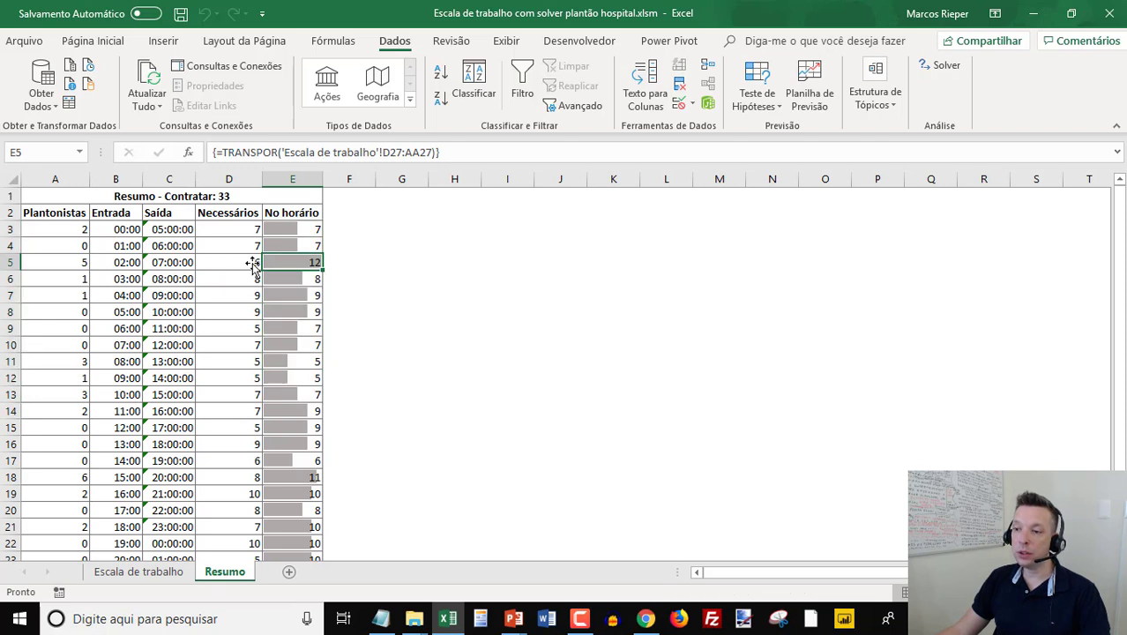
# Review the full Resumo table through the 23:00 entry, checking the staffing of the evening and early-morning shifts.
pyautogui.scroll(-3, 288, 309)
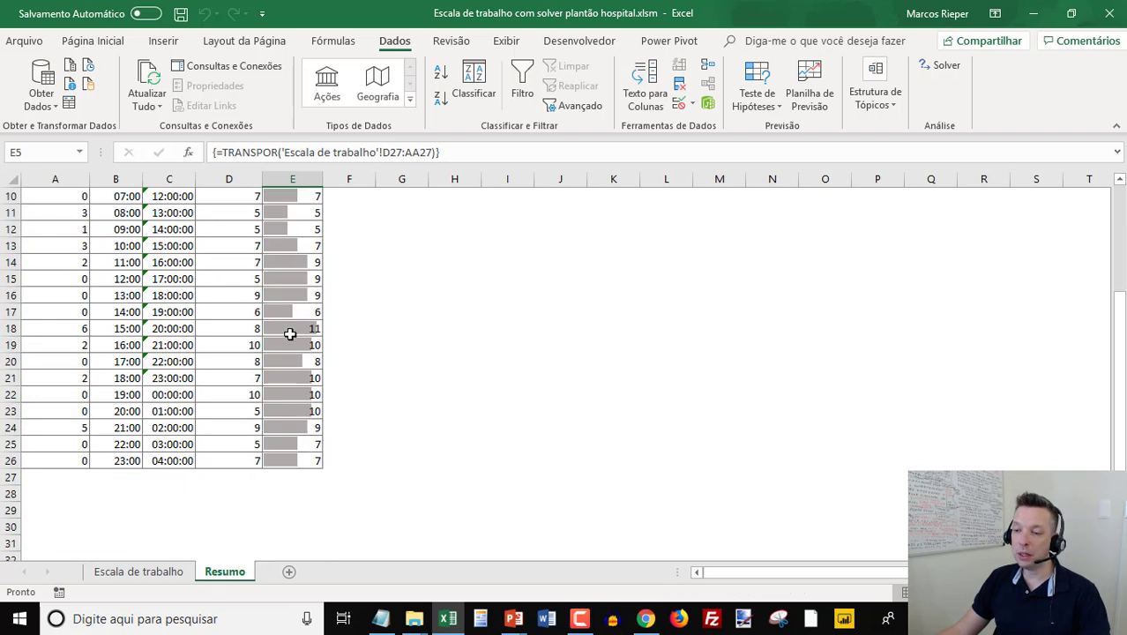
pyautogui.scroll(3, 289, 333)
pyautogui.scroll(-4, 296, 353)
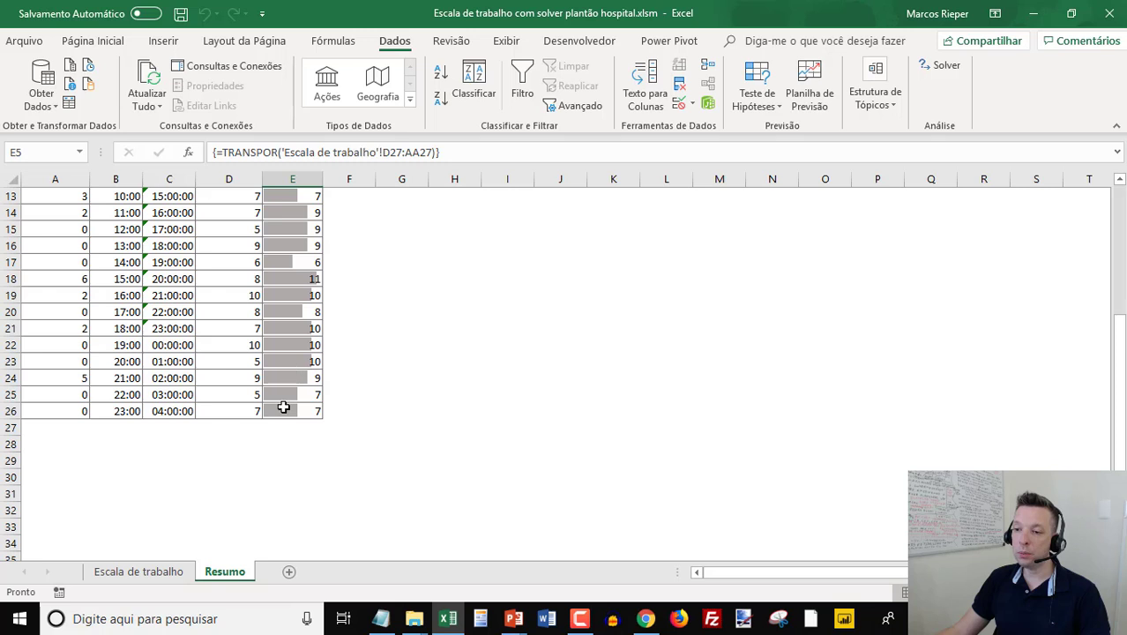
pyautogui.moveTo(292, 412); pyautogui.dragTo(55, 296)
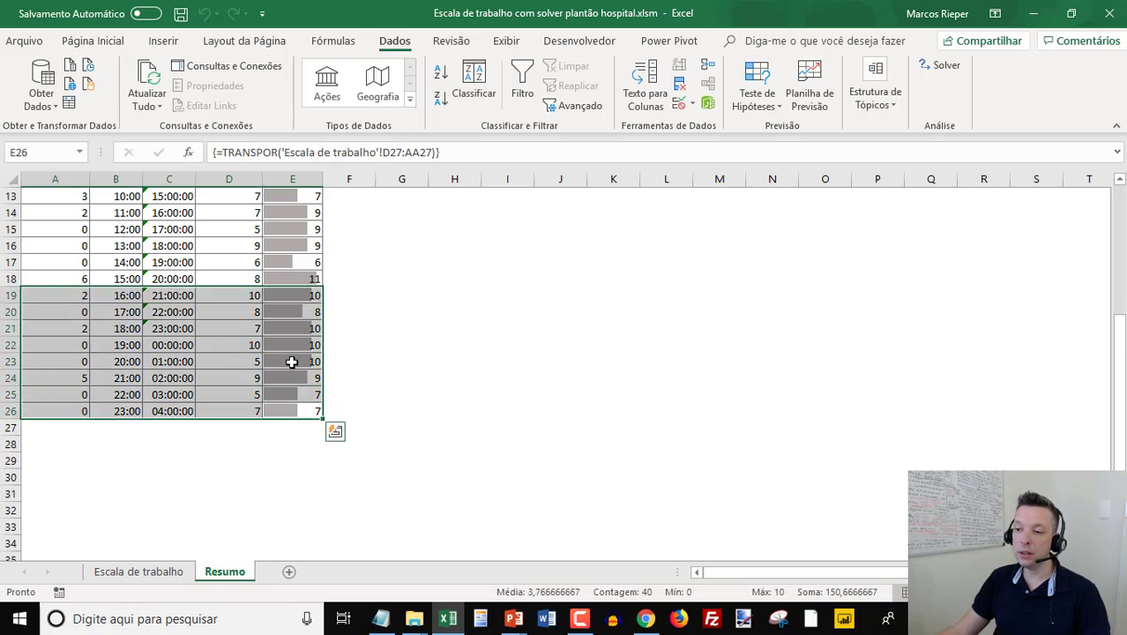
pyautogui.scroll(4, 312, 364)
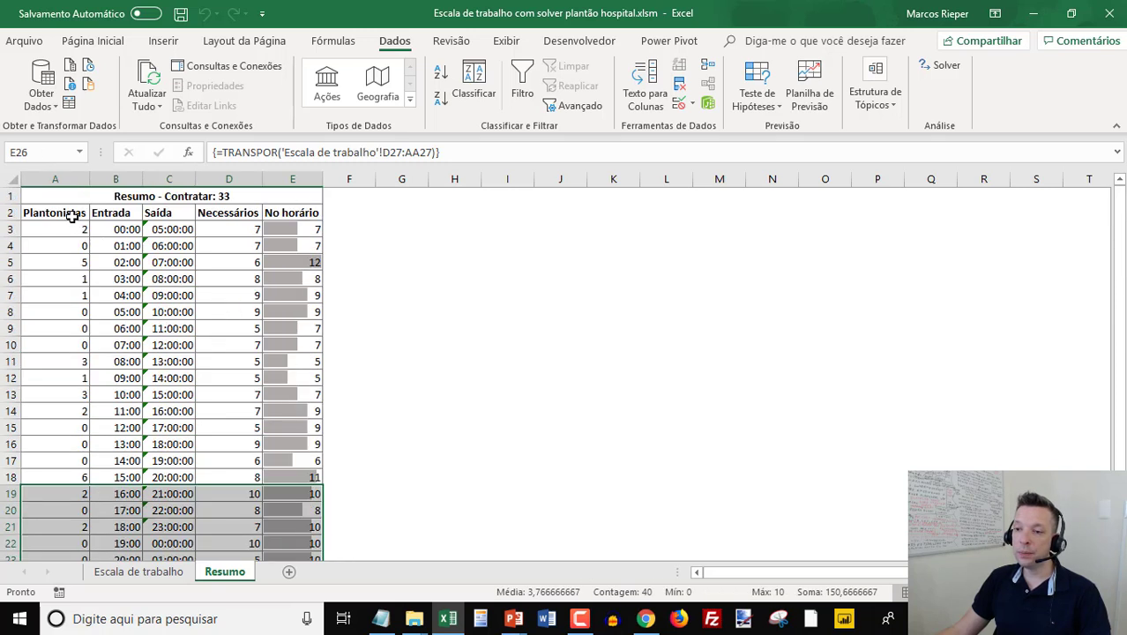
pyautogui.moveTo(72, 216); pyautogui.dragTo(324, 340)
pyautogui.scroll(-2, 328, 340)
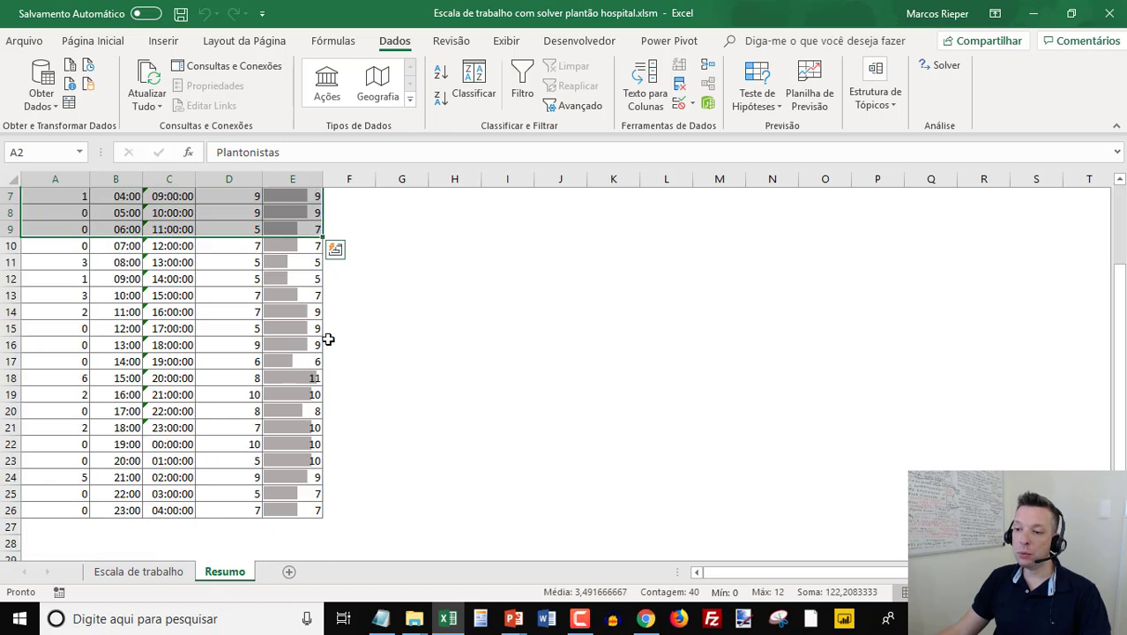
pyautogui.scroll(2, 329, 339)
pyautogui.click(275, 293)
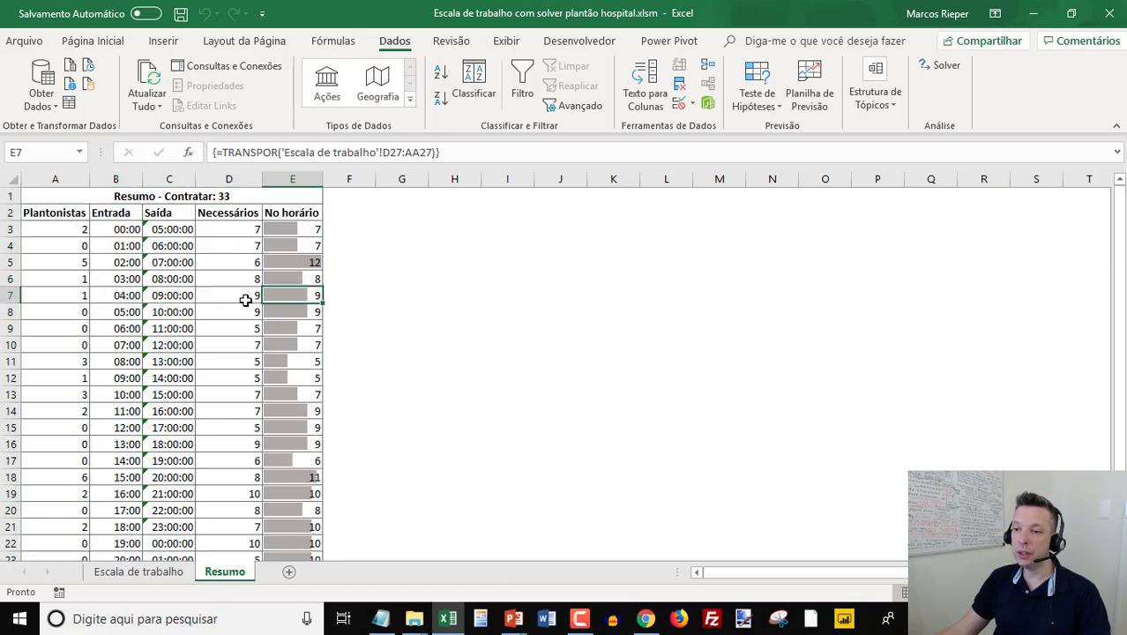
# Close the on-call schedule workbook from the Escala de trabalho sheet without saving and advance the PowerPoint slideshow to the Automatização slide.
pyautogui.click(150, 572)
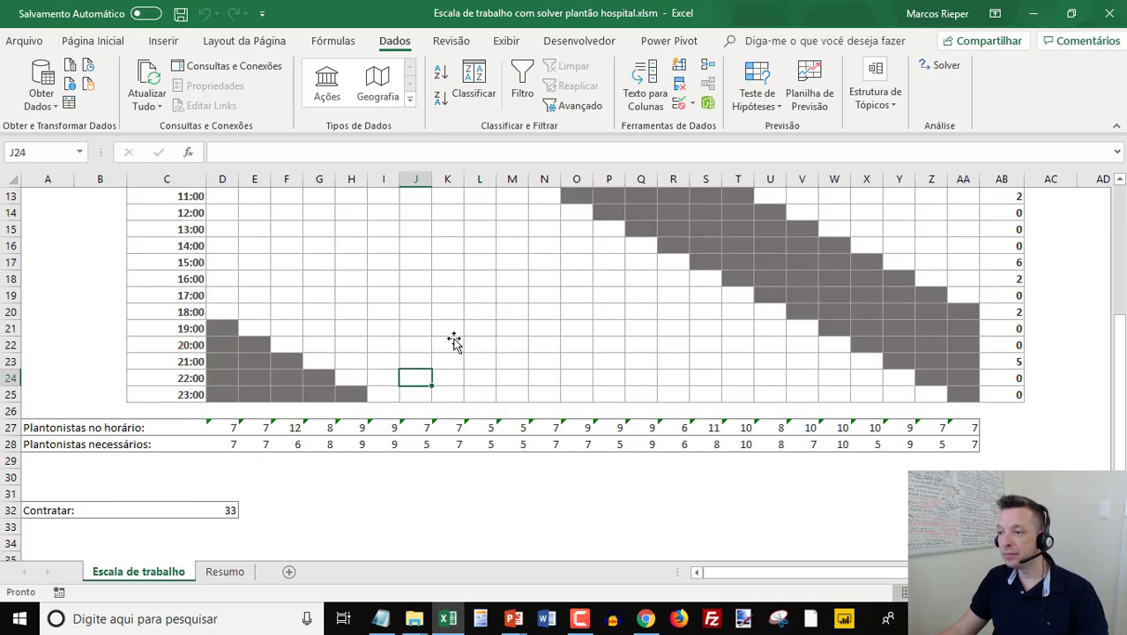
pyautogui.click(1110, 13)
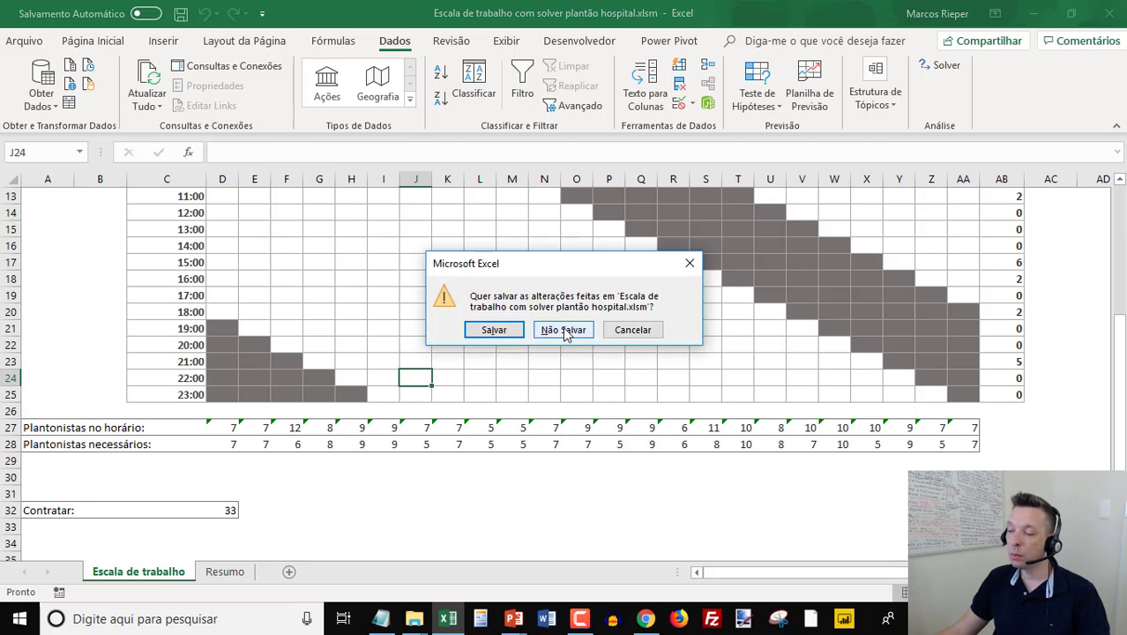
pyautogui.click(568, 336)
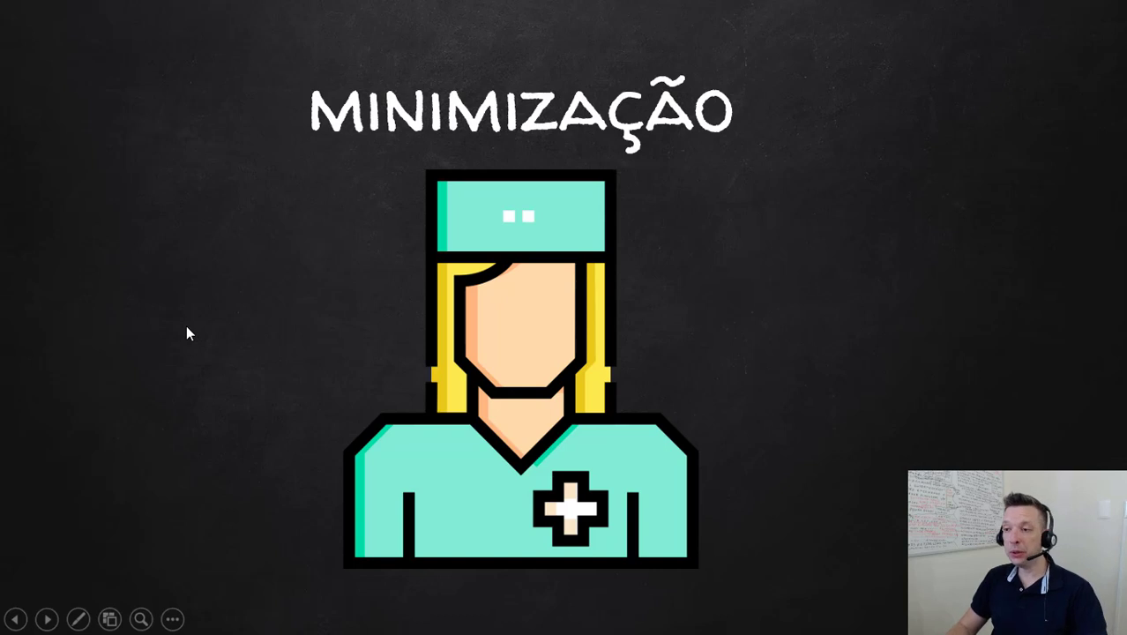
pyautogui.press('Right')
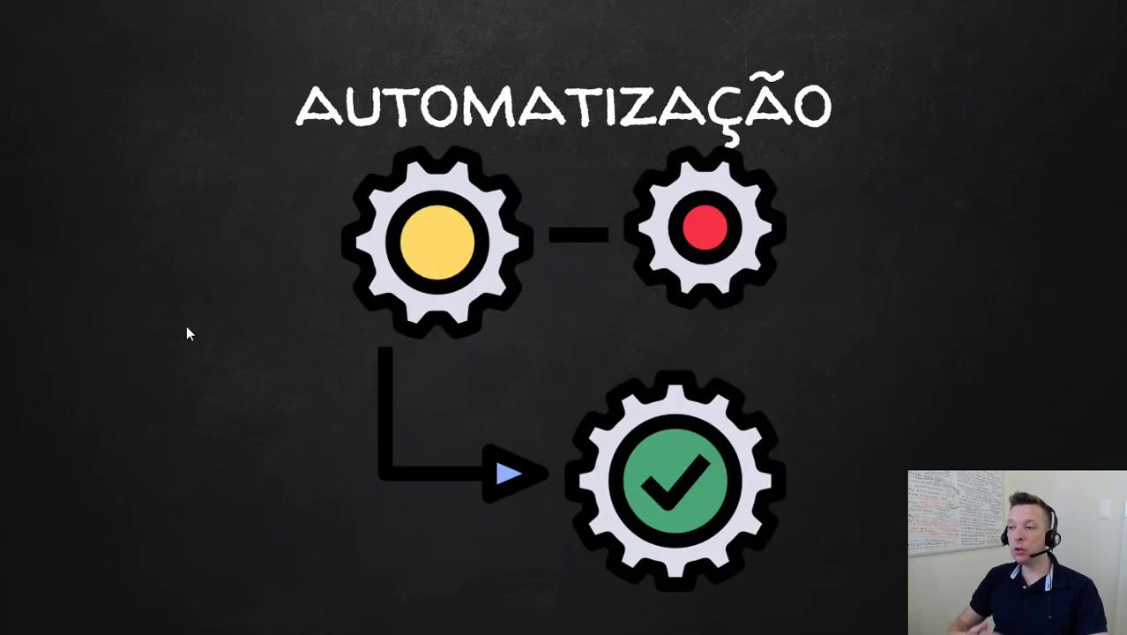